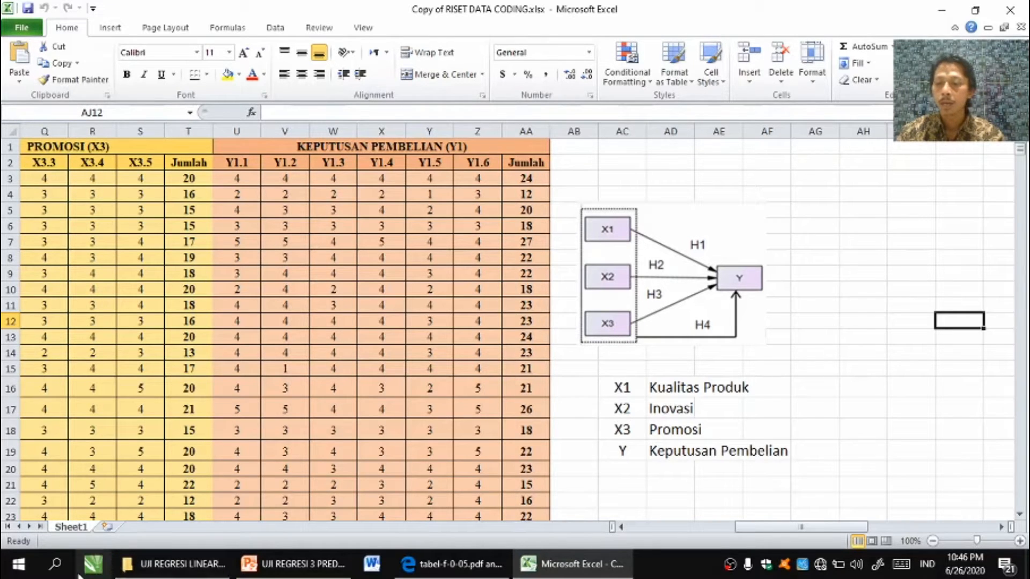
Step: Launch IBM SPSS Statistics 23 and dismiss its welcome dialog to start with an empty dataset
{"action": "left_click", "coordinate": [55, 564]}
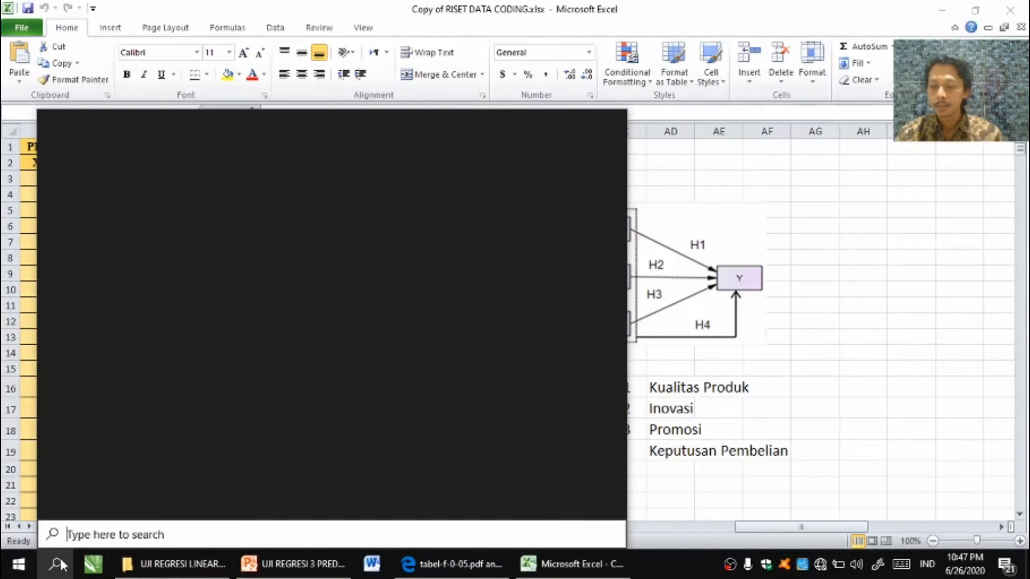
{"action": "type", "text": "sPSS"}
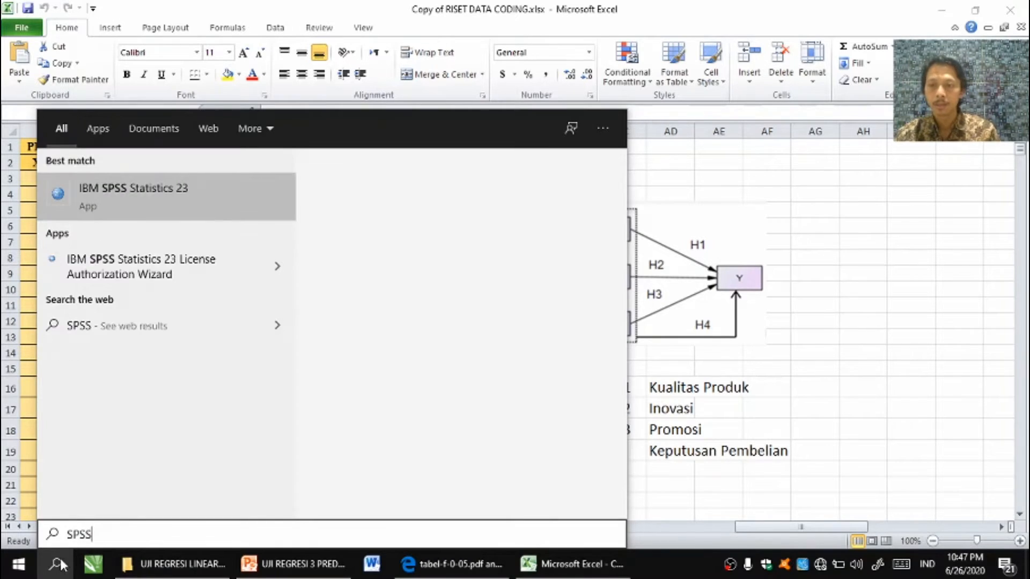
{"action": "key", "text": "Return"}
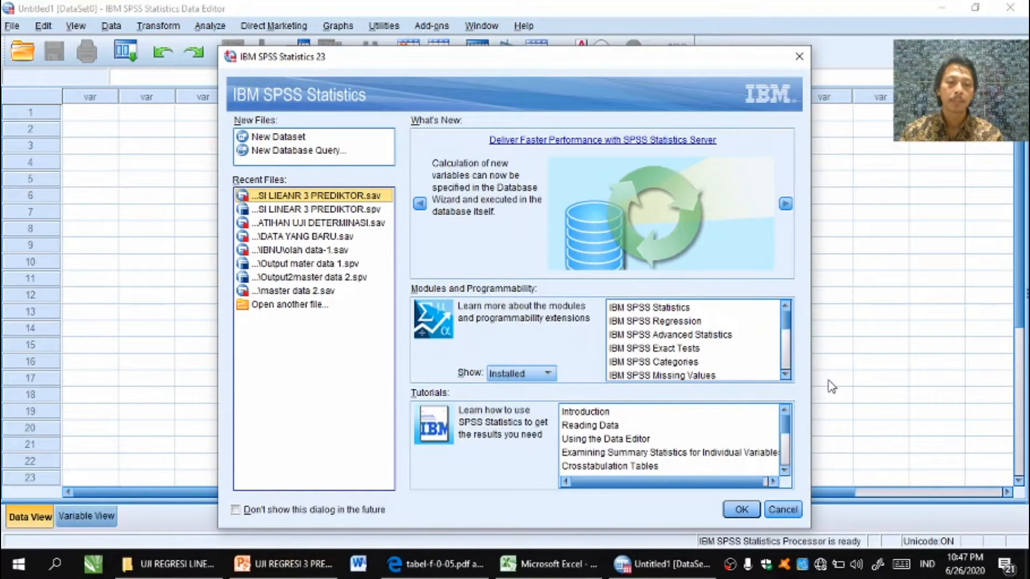
{"action": "left_click", "coordinate": [782, 509]}
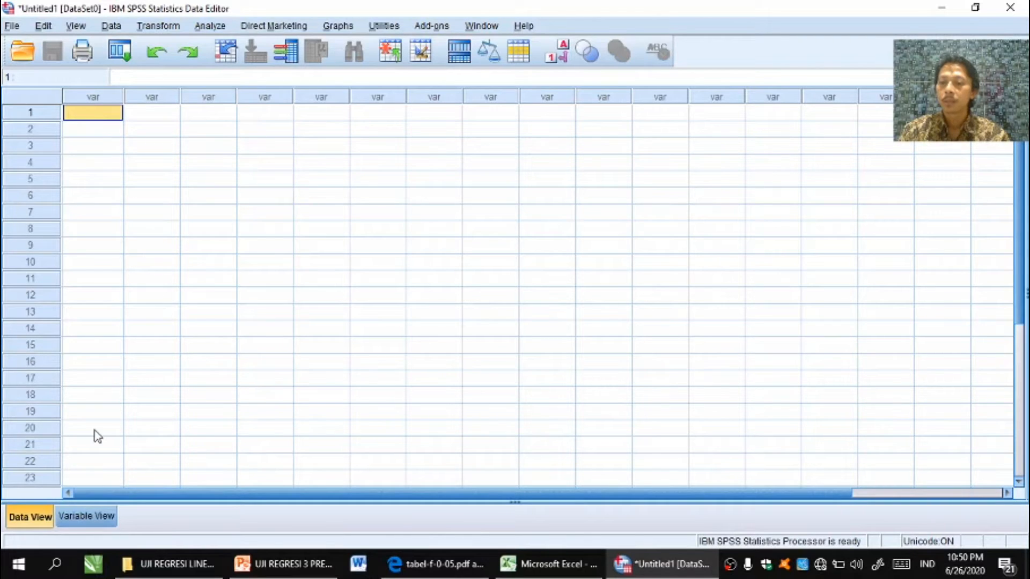
Step: Define four variables named X1, X2, X3 and Y in the first four rows of the variable definitions
{"action": "left_click", "coordinate": [81, 519]}
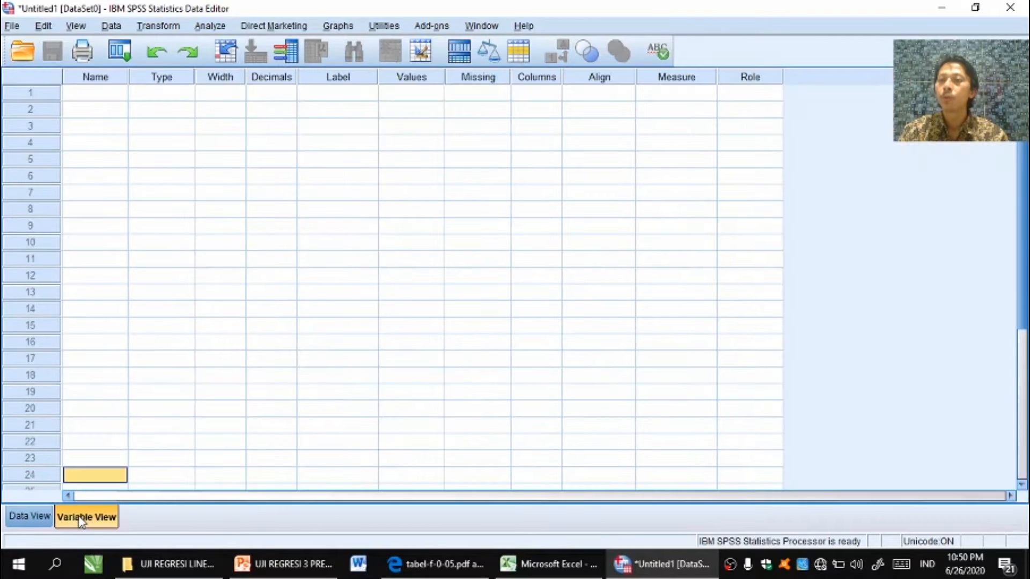
{"action": "left_click", "coordinate": [99, 95]}
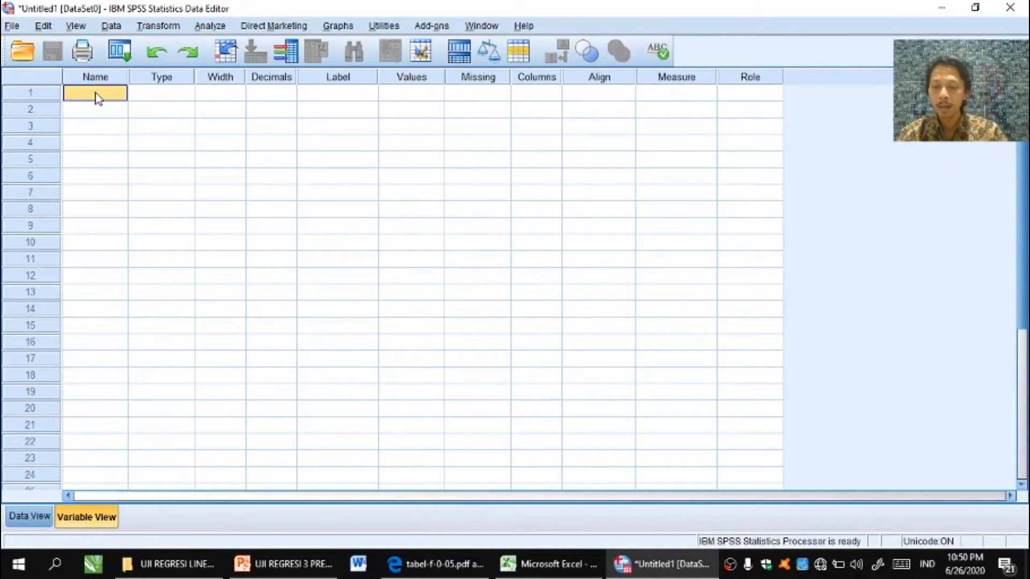
{"action": "type", "text": "x"}
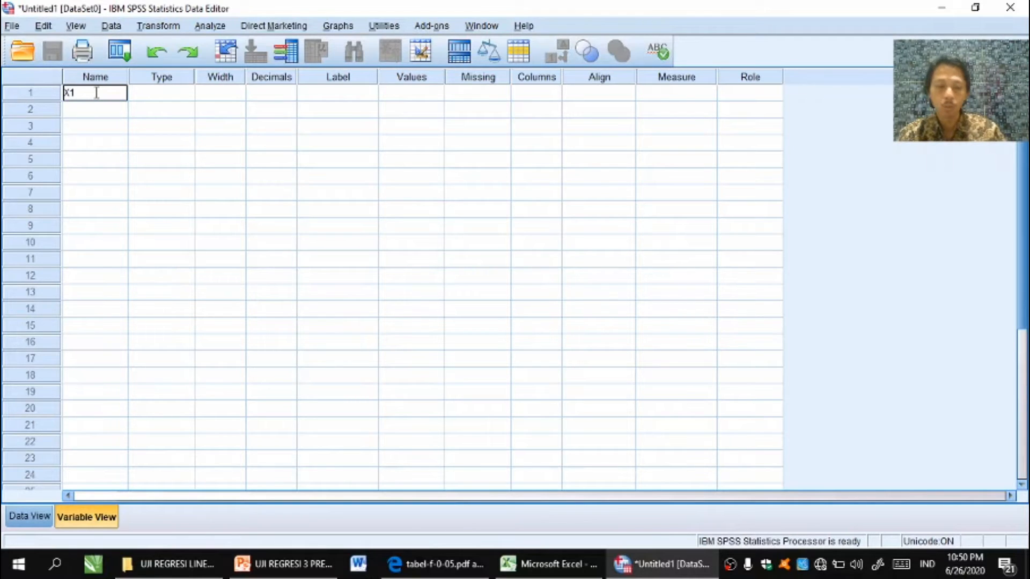
{"action": "key", "text": "Return"}
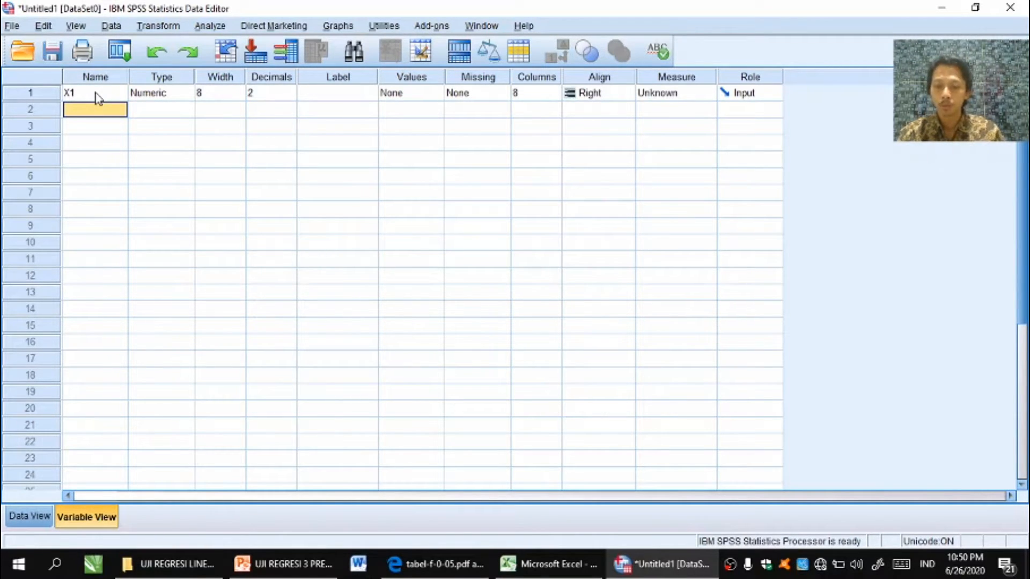
{"action": "type", "text": "x2"}
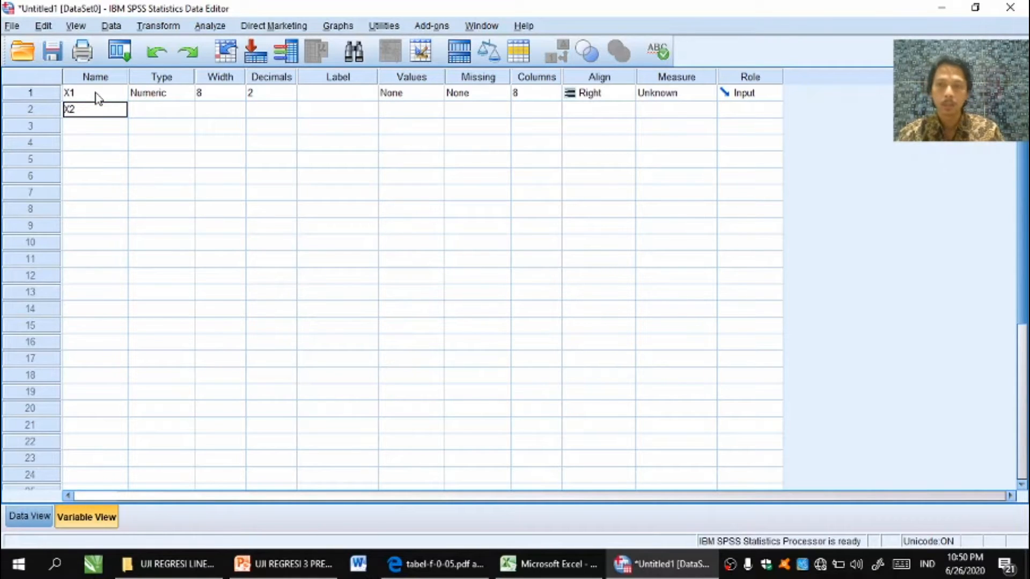
{"action": "key", "text": "Return"}
{"action": "type", "text": "X3"}
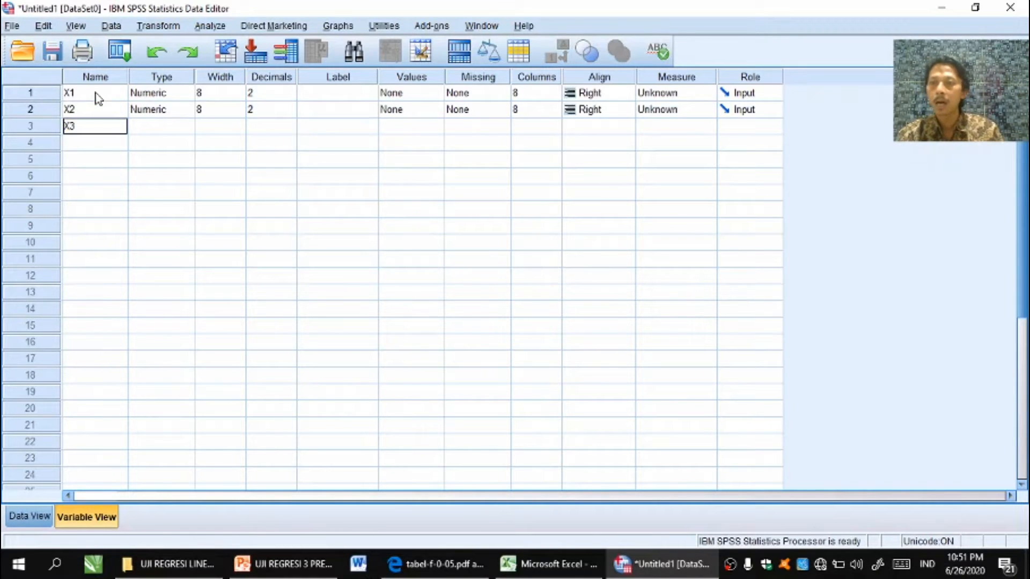
{"action": "key", "text": "Return"}
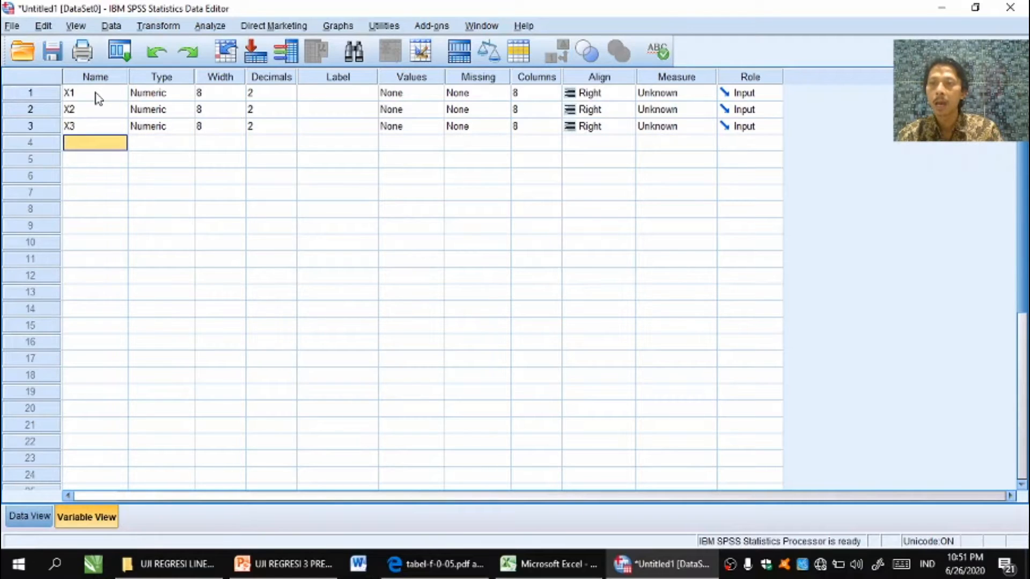
{"action": "type", "text": "Y"}
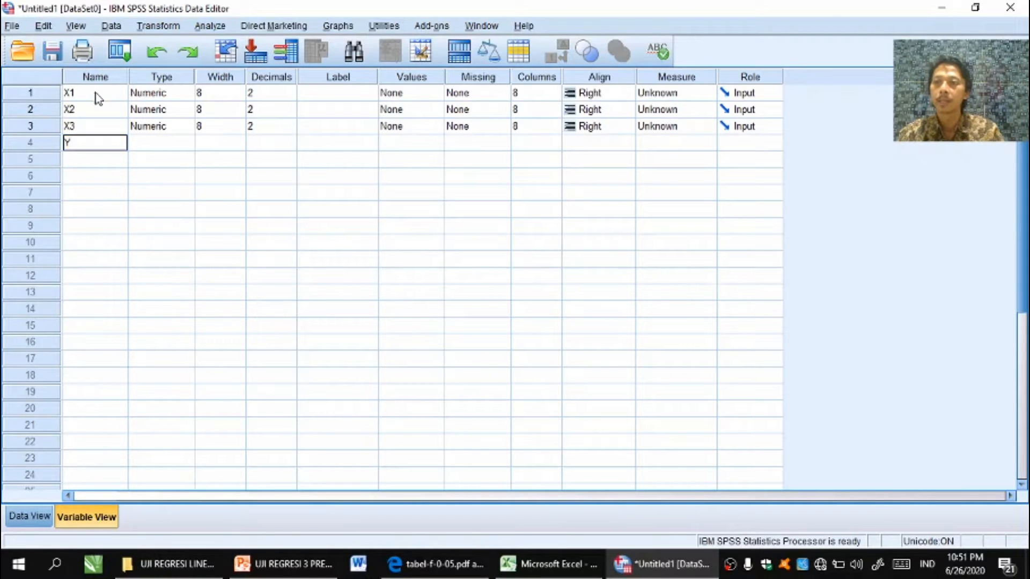
{"action": "key", "text": "Return"}
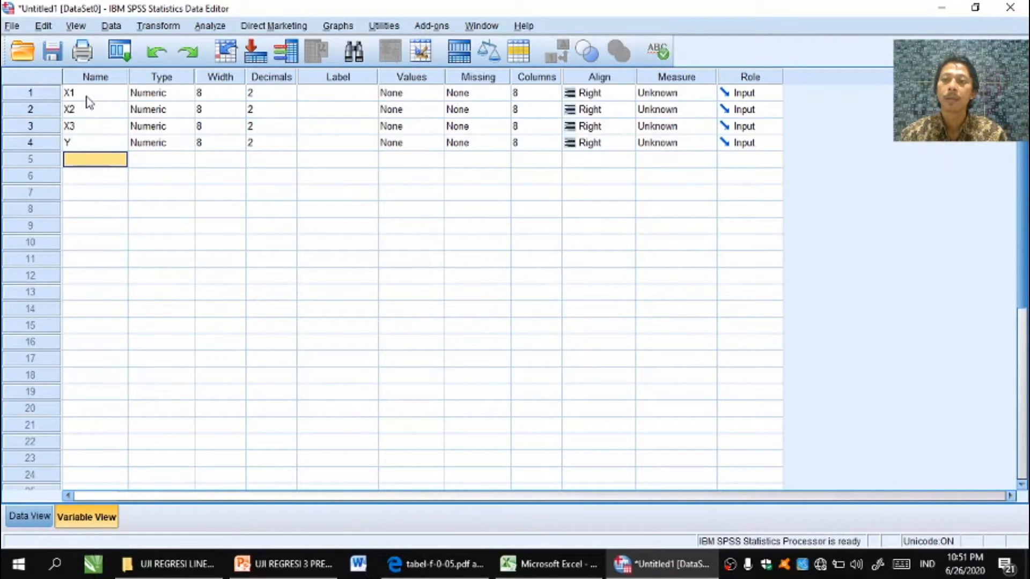
Step: Label X1 as KUALITAS PRODUK, X2 as INOVASI, X3 as PROMOSI and Y as KEPUTUSAN PEMBELIAN
{"action": "left_click", "coordinate": [318, 94]}
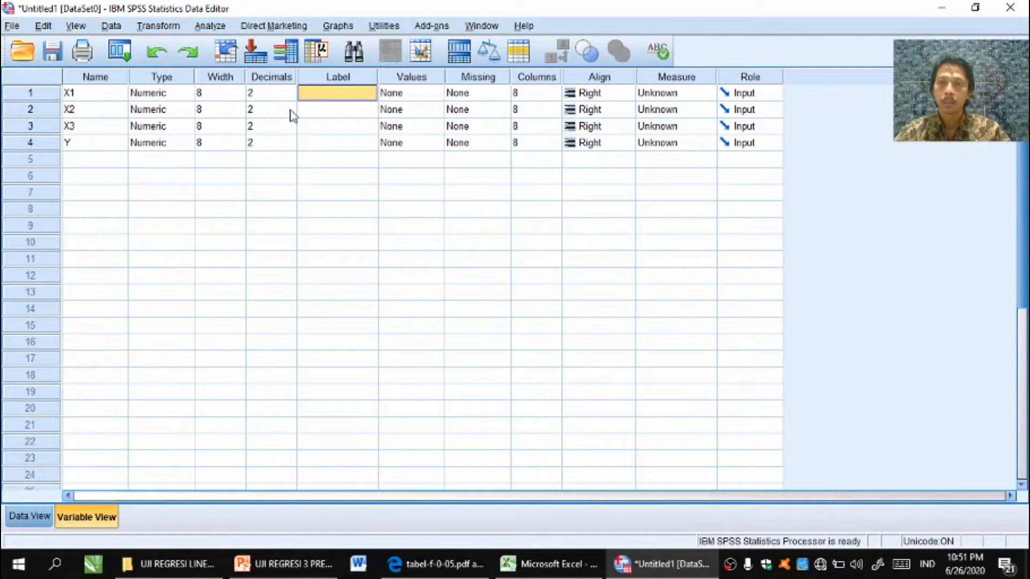
{"action": "type", "text": "K"}
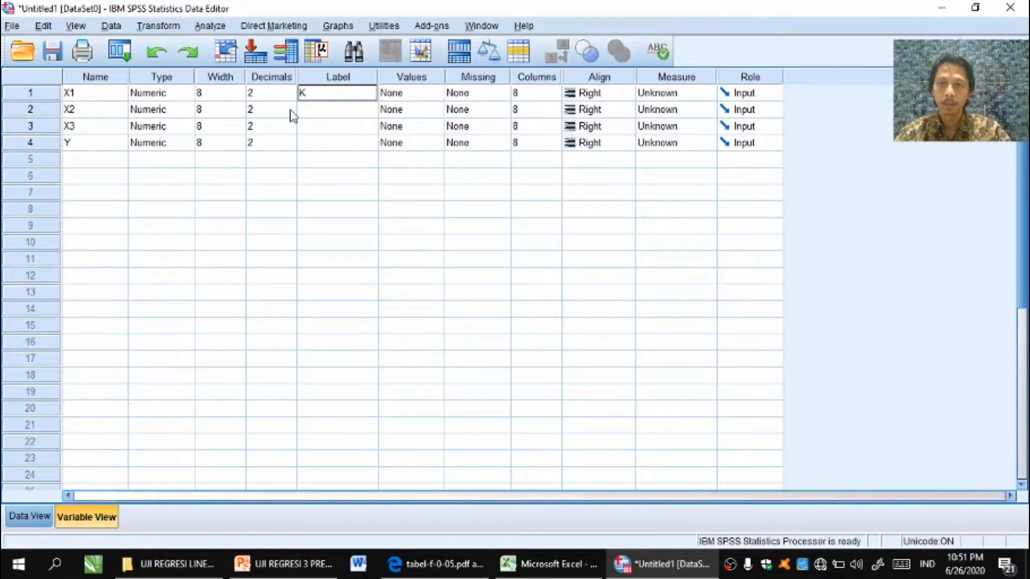
{"action": "type", "text": "UALITAS"}
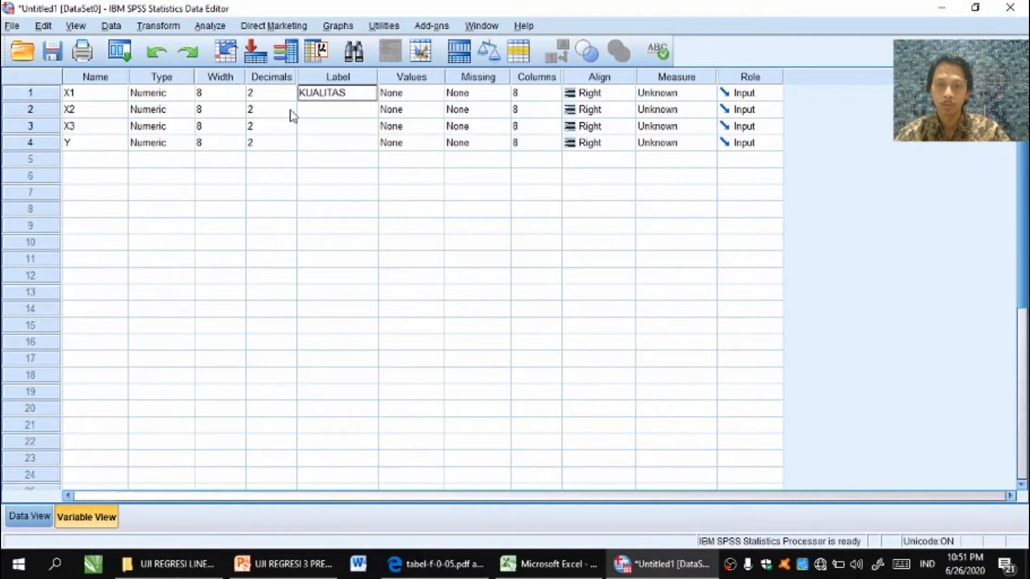
{"action": "type", "text": " PRODUK"}
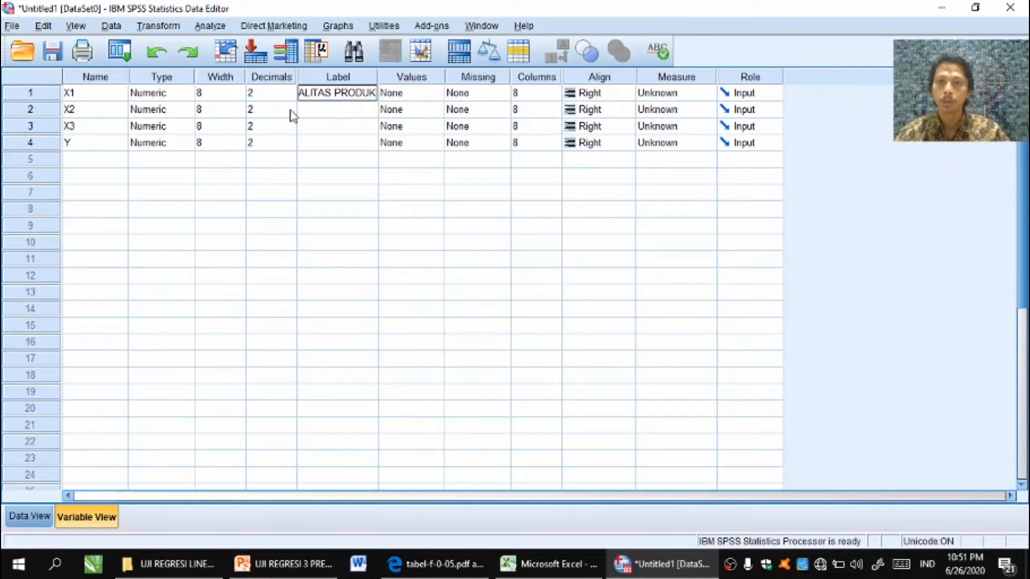
{"action": "left_click", "coordinate": [321, 111]}
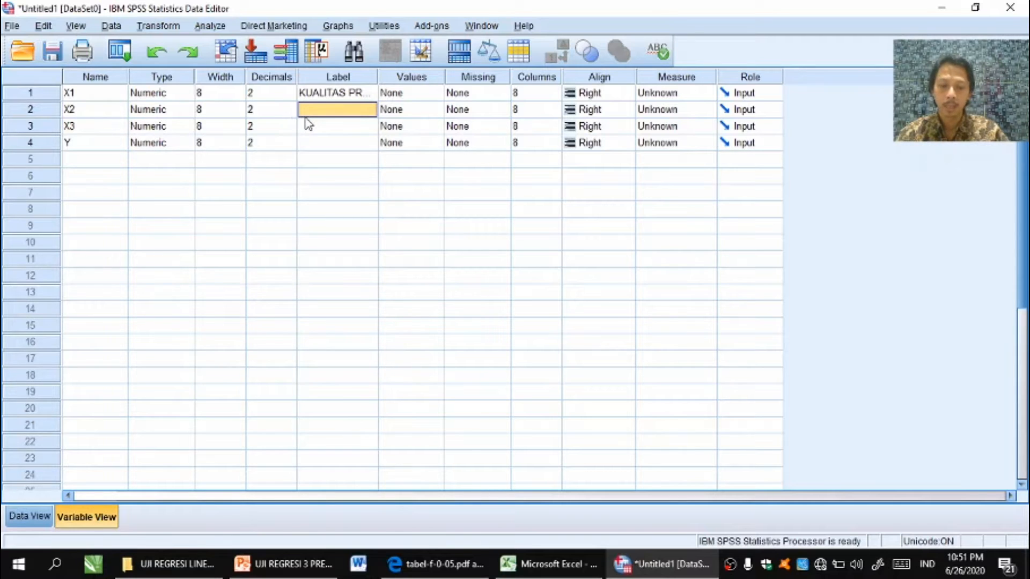
{"action": "type", "text": "INOVASI"}
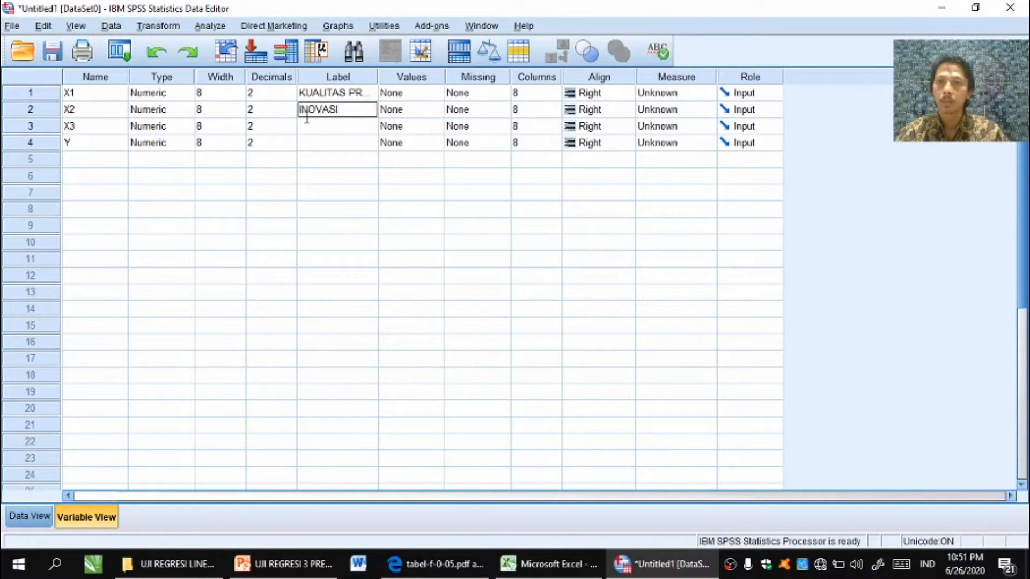
{"action": "key", "text": "Return"}
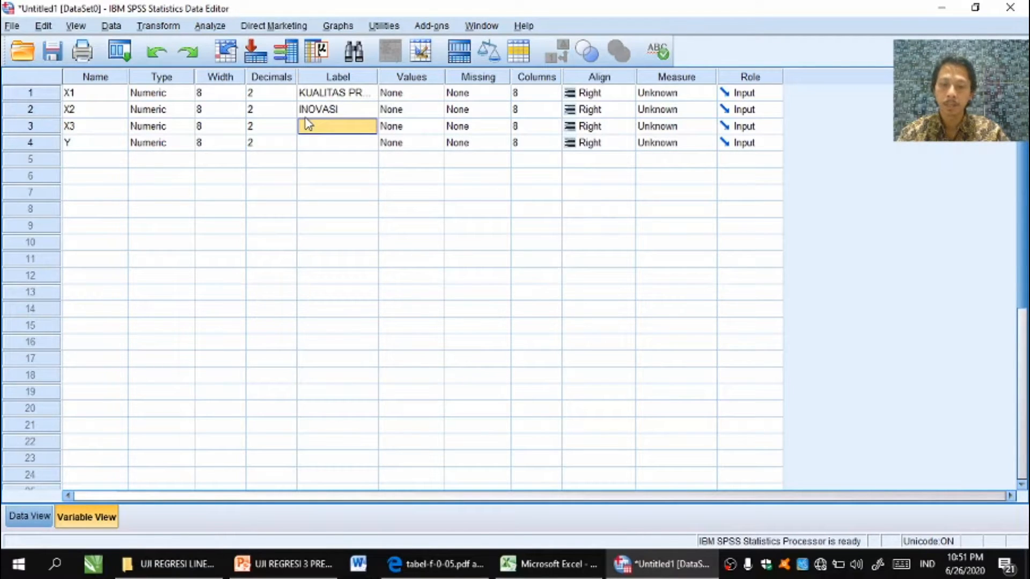
{"action": "type", "text": "PROMOSI"}
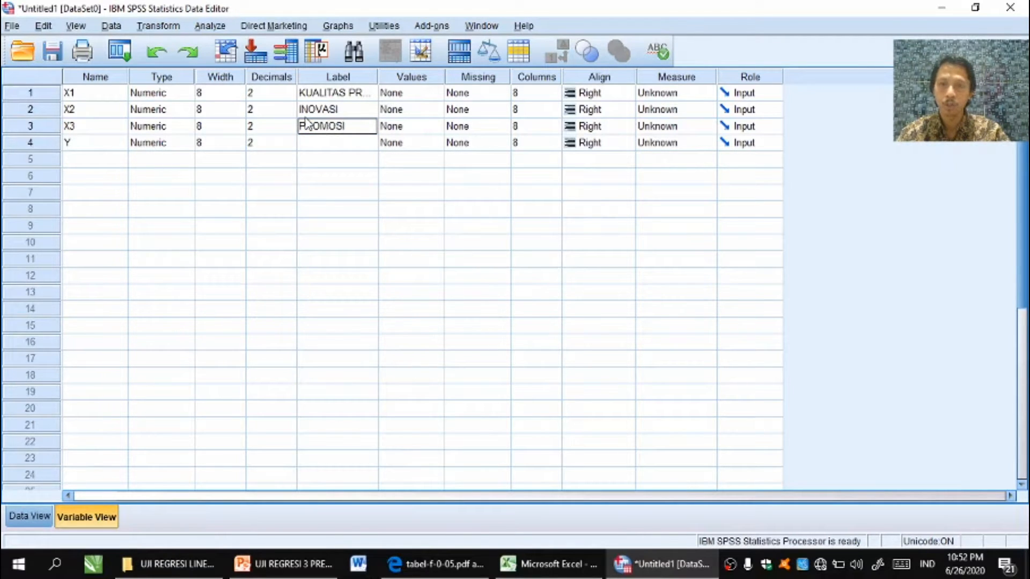
{"action": "key", "text": "Return"}
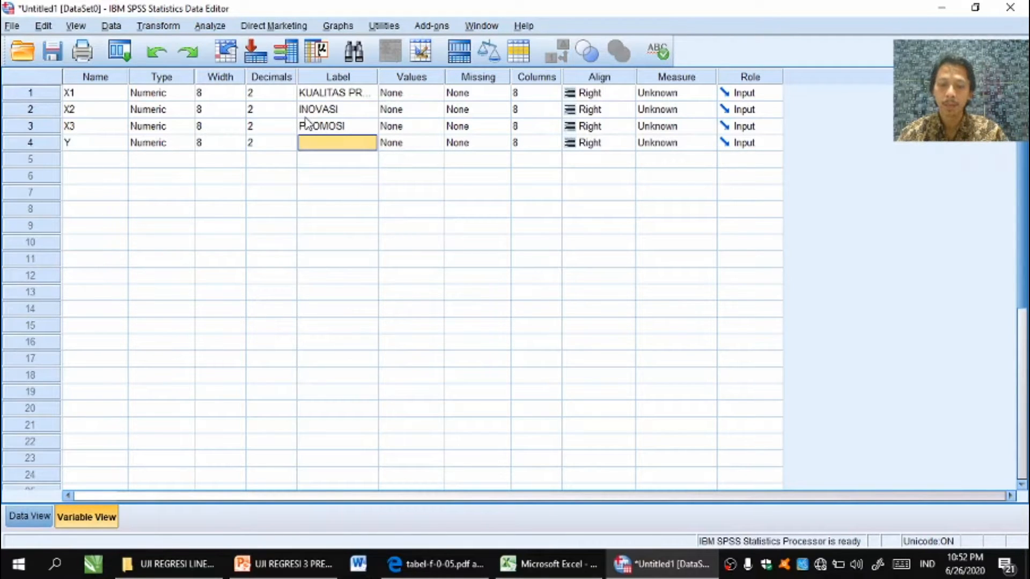
{"action": "type", "text": "KEPUTUSAN ..."}
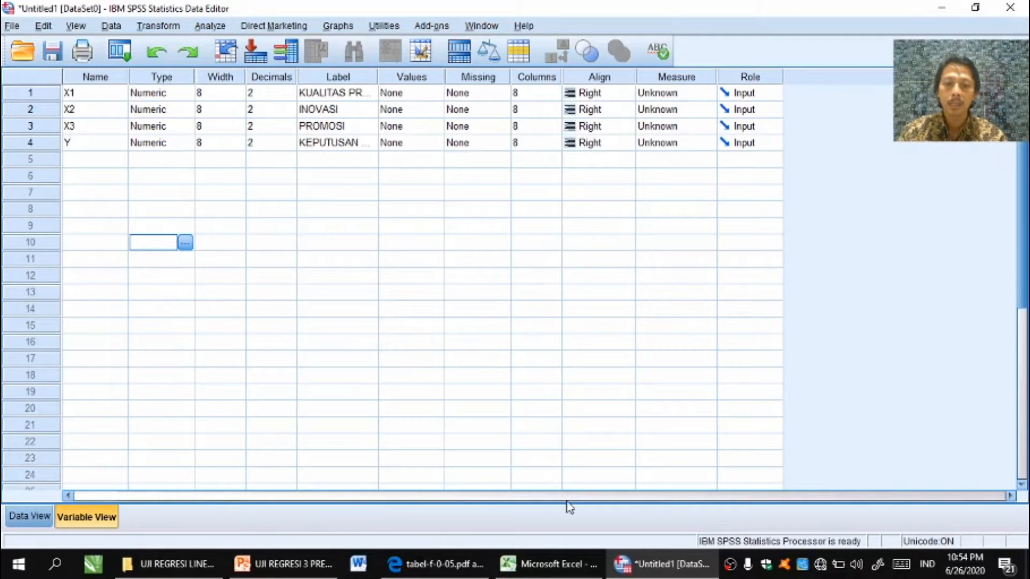
Step: Check the Jumlah totals in the Excel workbook, and set the decimals of X1, X2, X3 and Y to 0 in SPSS
{"action": "left_click", "coordinate": [536, 566]}
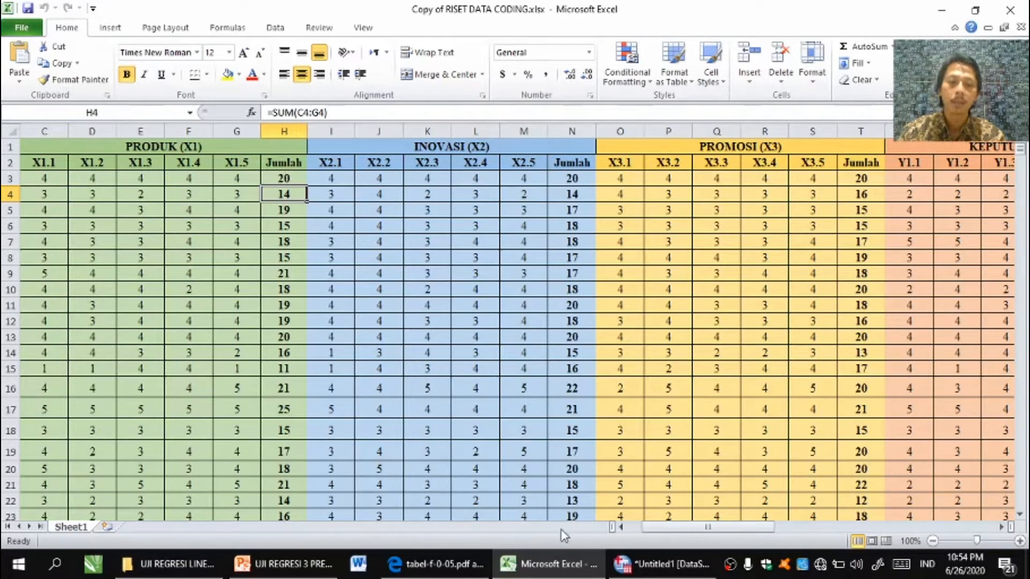
{"action": "left_click", "coordinate": [648, 575]}
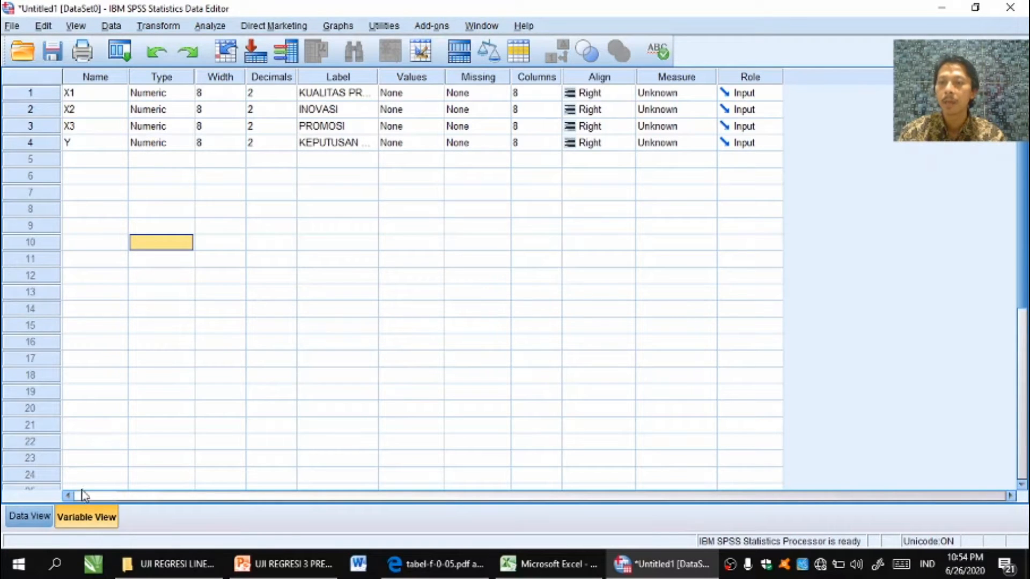
{"action": "left_click", "coordinate": [284, 94]}
{"action": "left_click", "coordinate": [289, 90]}
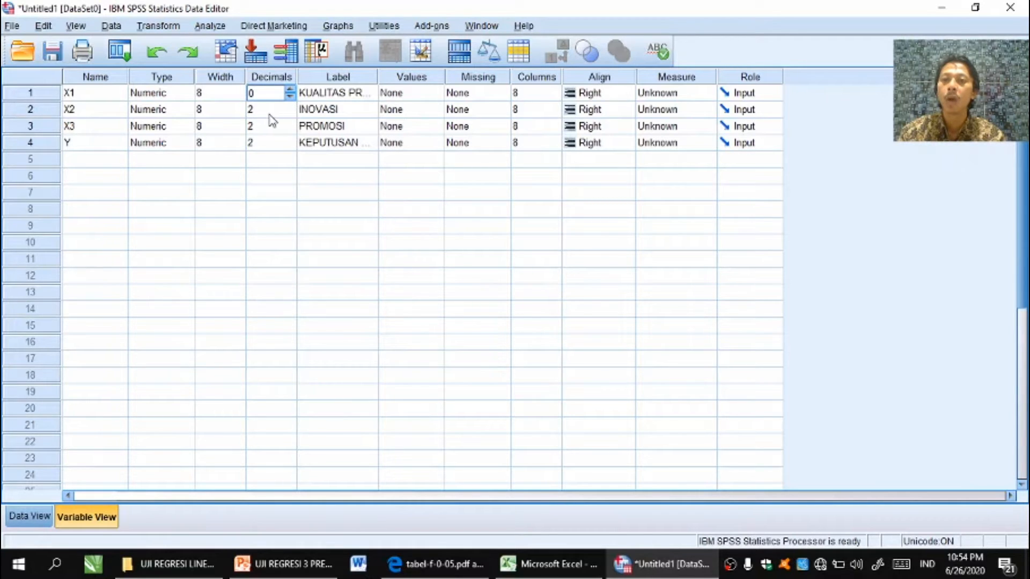
{"action": "left_click", "coordinate": [284, 110]}
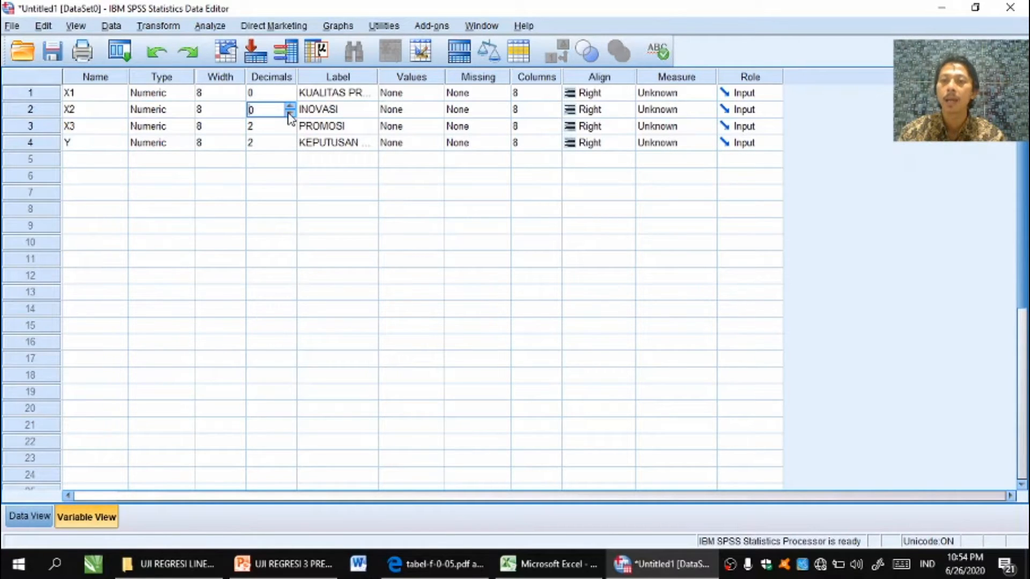
{"action": "left_click", "coordinate": [289, 128]}
{"action": "left_click", "coordinate": [290, 131]}
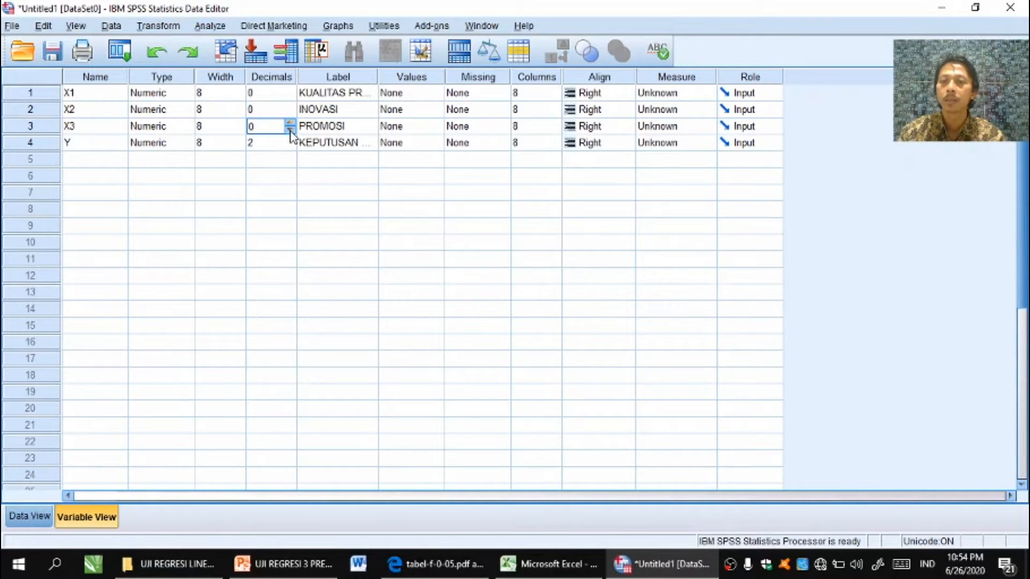
{"action": "left_click", "coordinate": [288, 144]}
{"action": "left_click", "coordinate": [290, 147]}
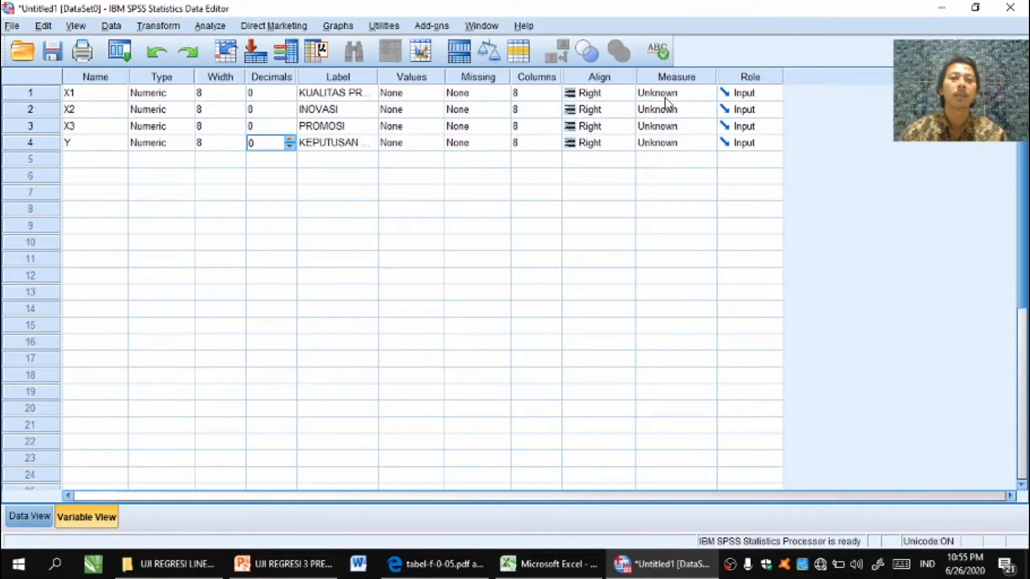
Step: Set the measurement level of X1, X2, X3 and Y to Scale
{"action": "left_click", "coordinate": [678, 97]}
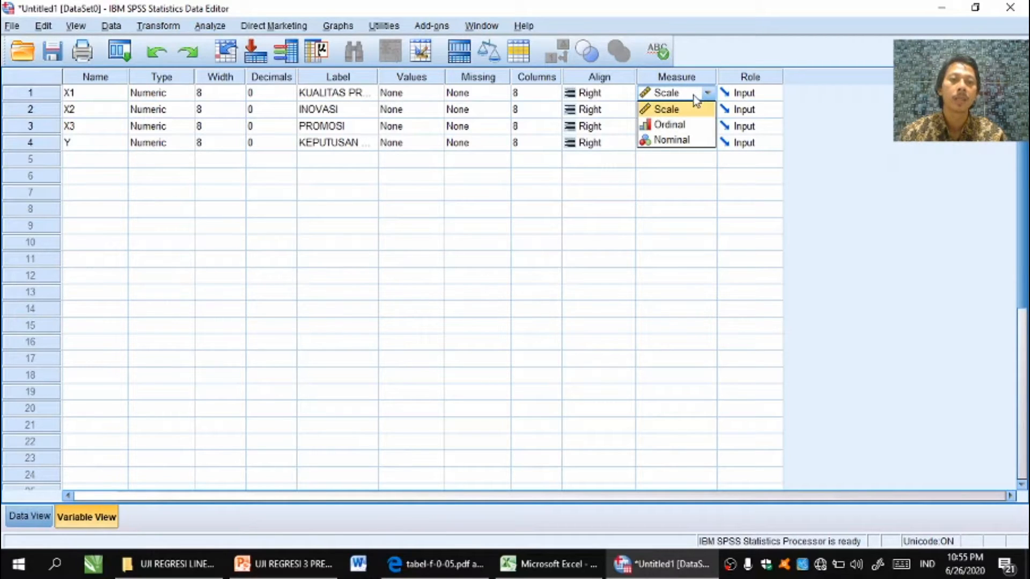
{"action": "left_click", "coordinate": [694, 96]}
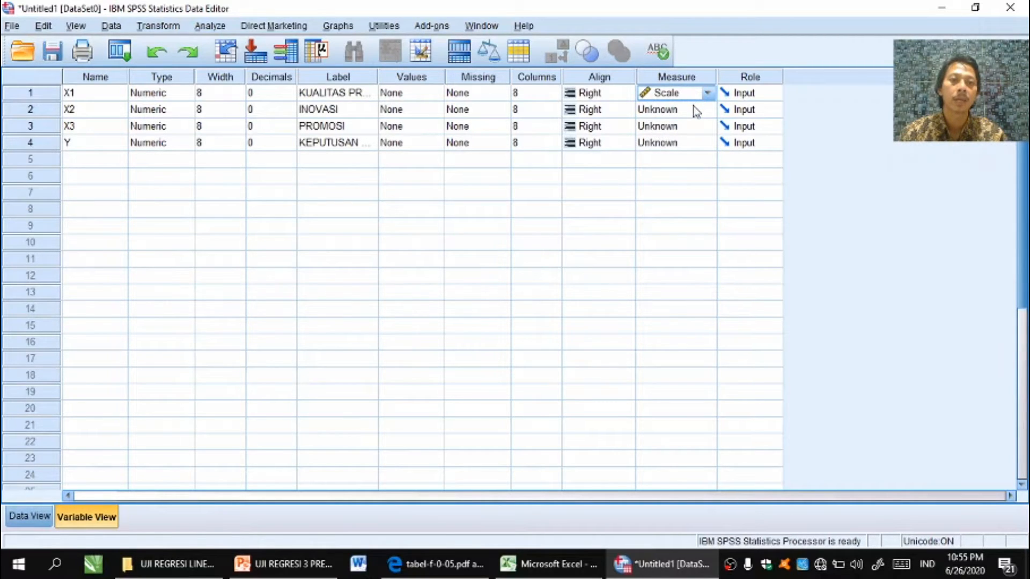
{"action": "left_click", "coordinate": [695, 110]}
{"action": "left_click", "coordinate": [699, 111]}
{"action": "left_click", "coordinate": [697, 127]}
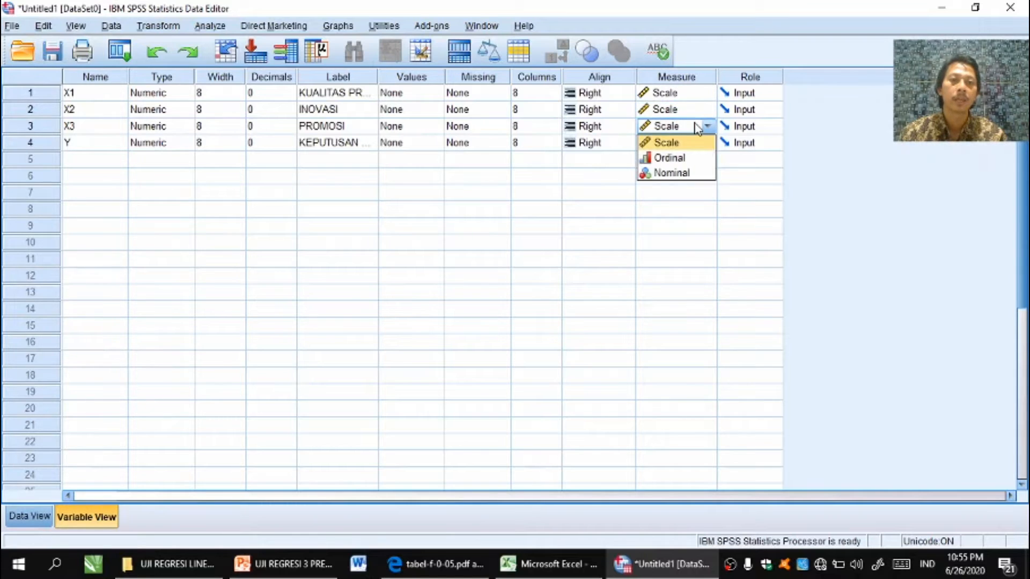
{"action": "left_click", "coordinate": [695, 135]}
{"action": "left_click", "coordinate": [694, 143]}
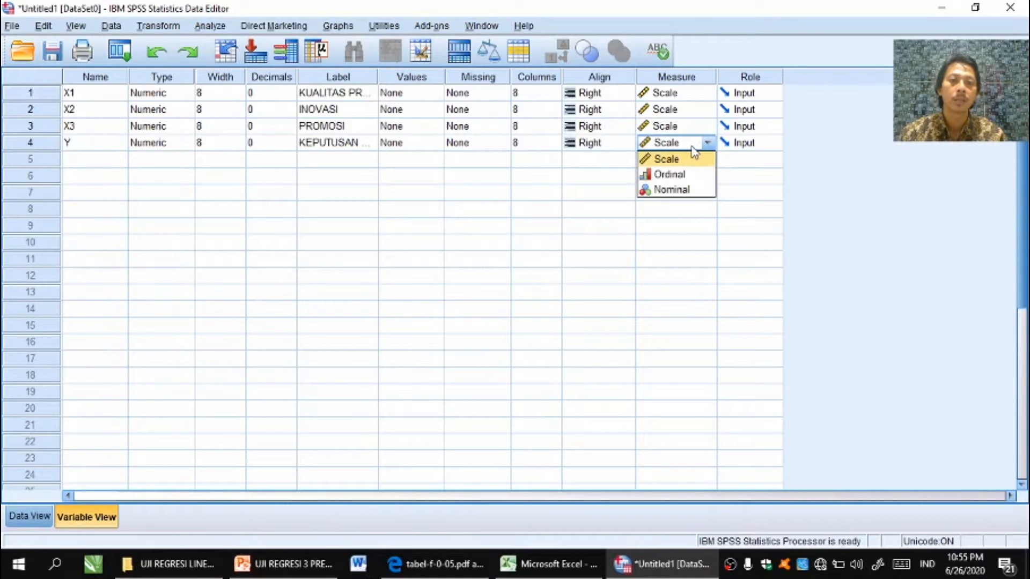
{"action": "left_click", "coordinate": [695, 152]}
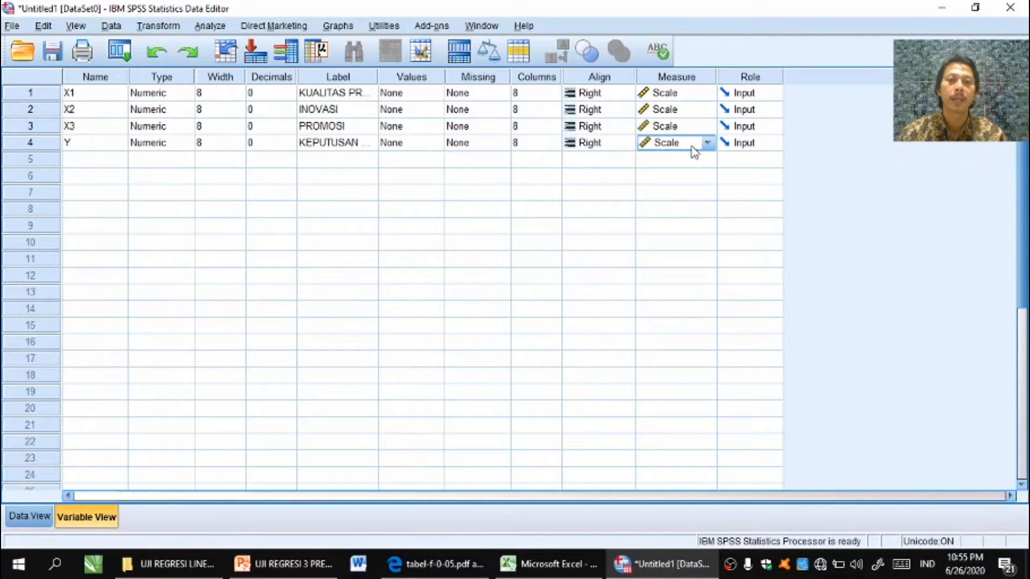
Step: Check the Jumlah columns in the Excel workbook, and return to SPSS to show the data grid for the four variables
{"action": "left_click", "coordinate": [551, 564]}
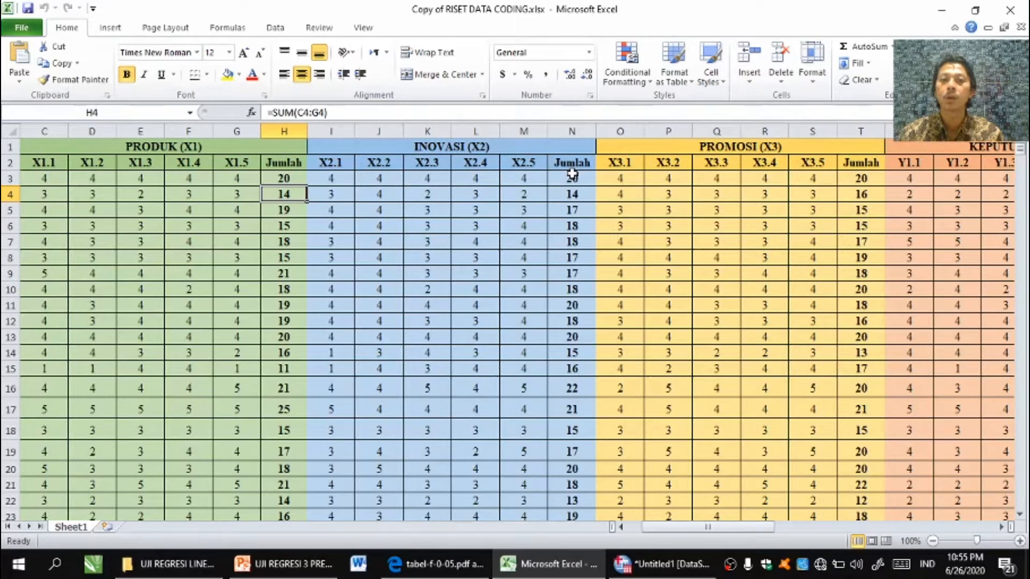
{"action": "key", "text": "alt+Tab"}
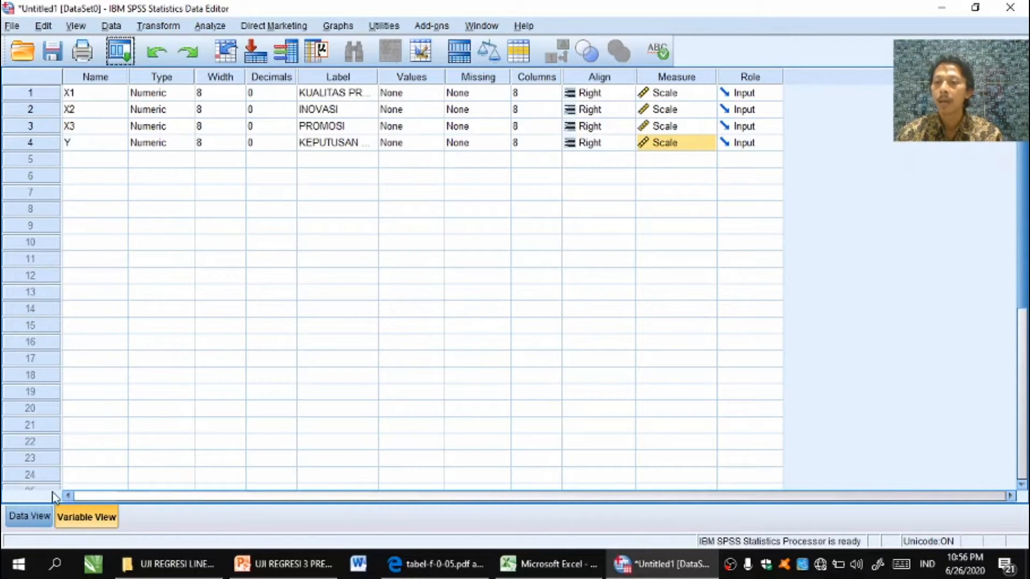
{"action": "left_click", "coordinate": [37, 519]}
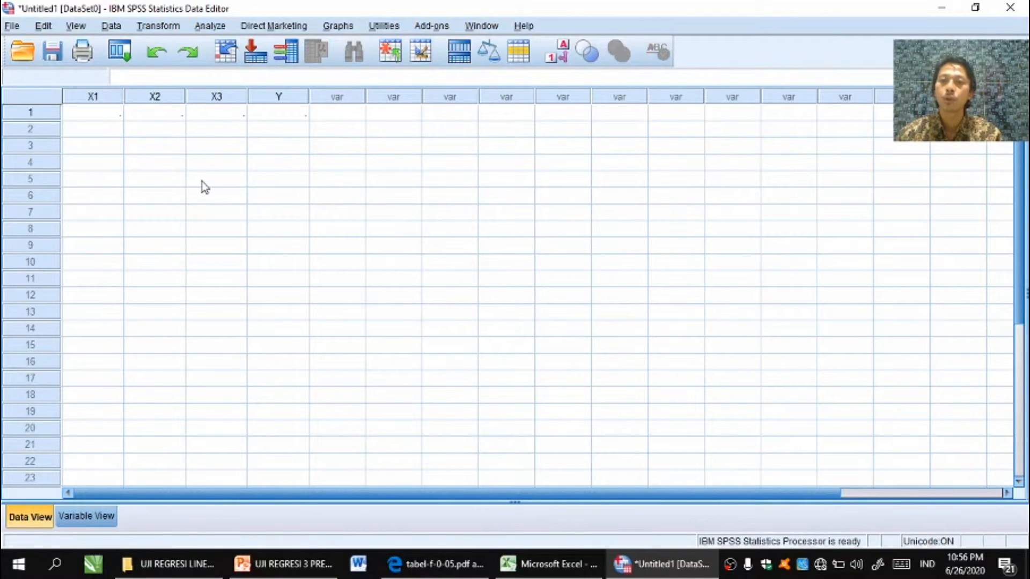
Step: Copy the PRODUK (X1) Jumlah totals in H3:H107 from Excel into the X1 column in SPSS, starting at row 1
{"action": "mouse_move", "coordinate": [536, 558]}
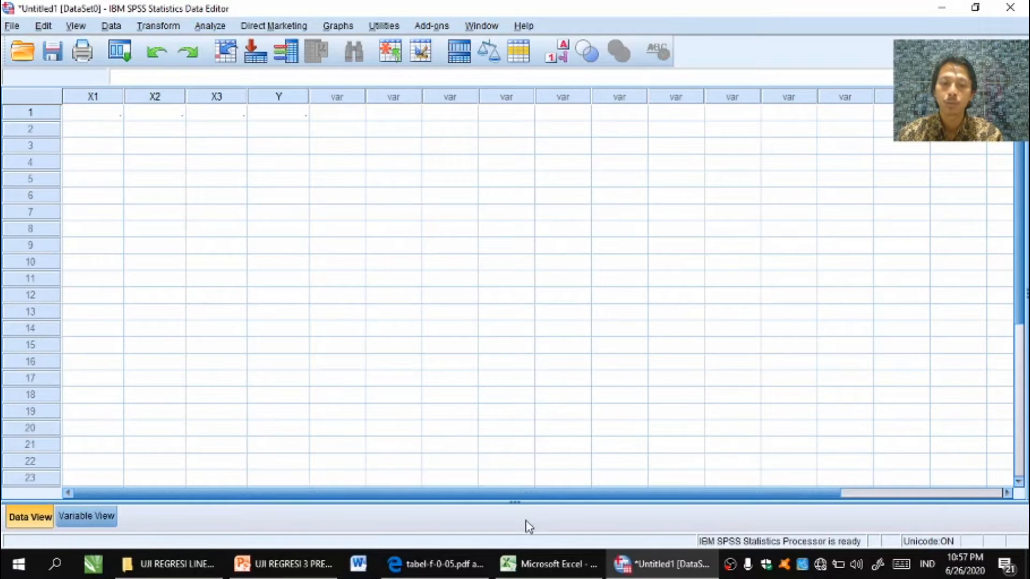
{"action": "left_click", "coordinate": [538, 567]}
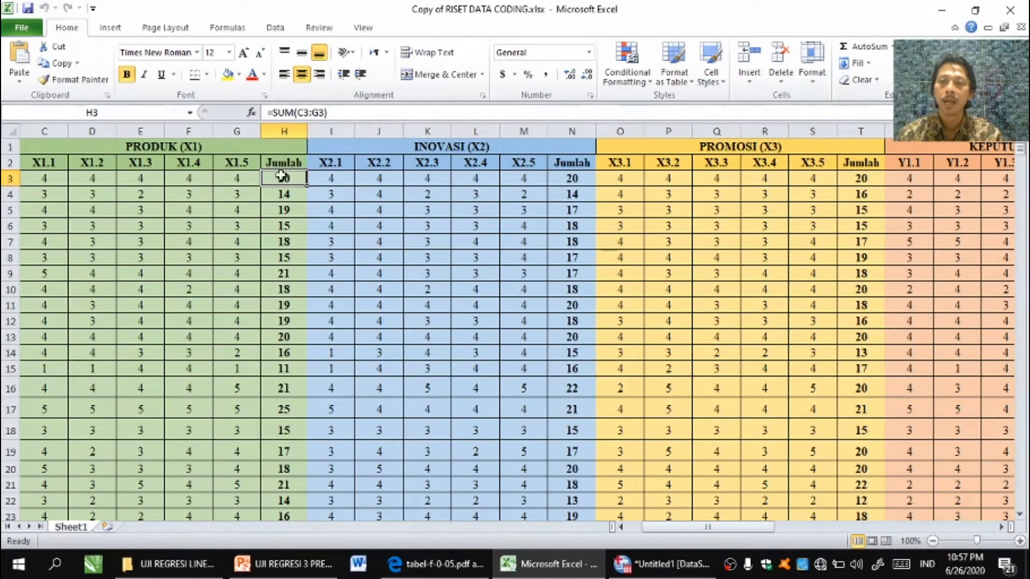
{"action": "mouse_move", "coordinate": [281, 175]}
{"action": "left_mouse_down"}
{"action": "mouse_move", "coordinate": [284, 515]}
{"action": "mouse_move", "coordinate": [282, 176]}
{"action": "left_mouse_up"}
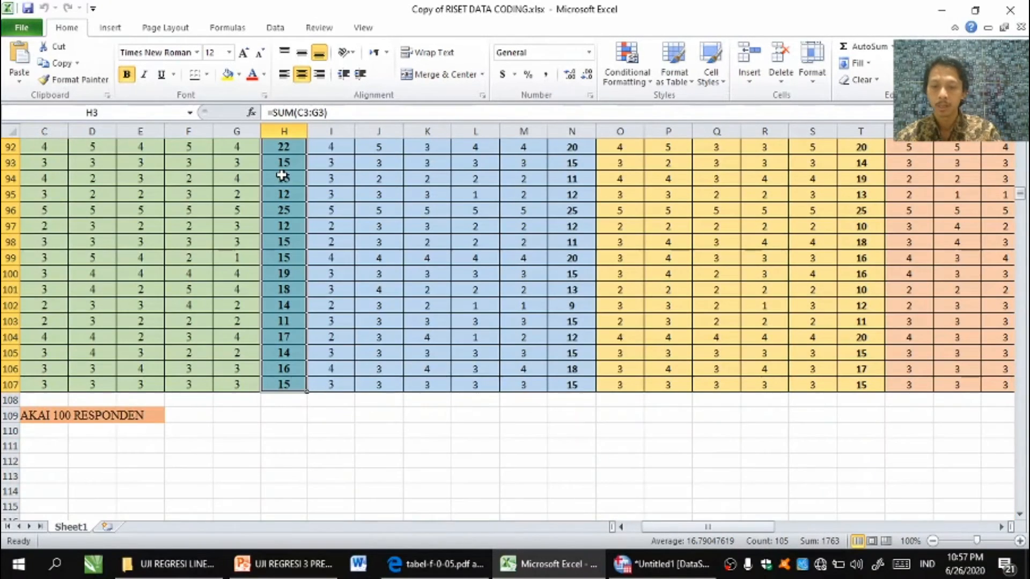
{"action": "key", "text": "ctrl+c"}
{"action": "left_click", "coordinate": [667, 575]}
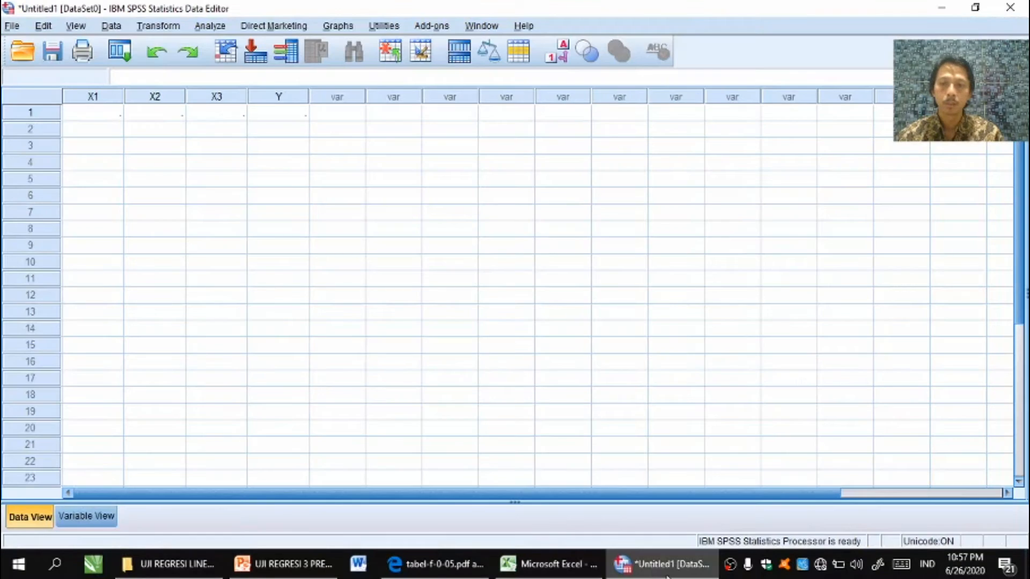
{"action": "left_click", "coordinate": [102, 118]}
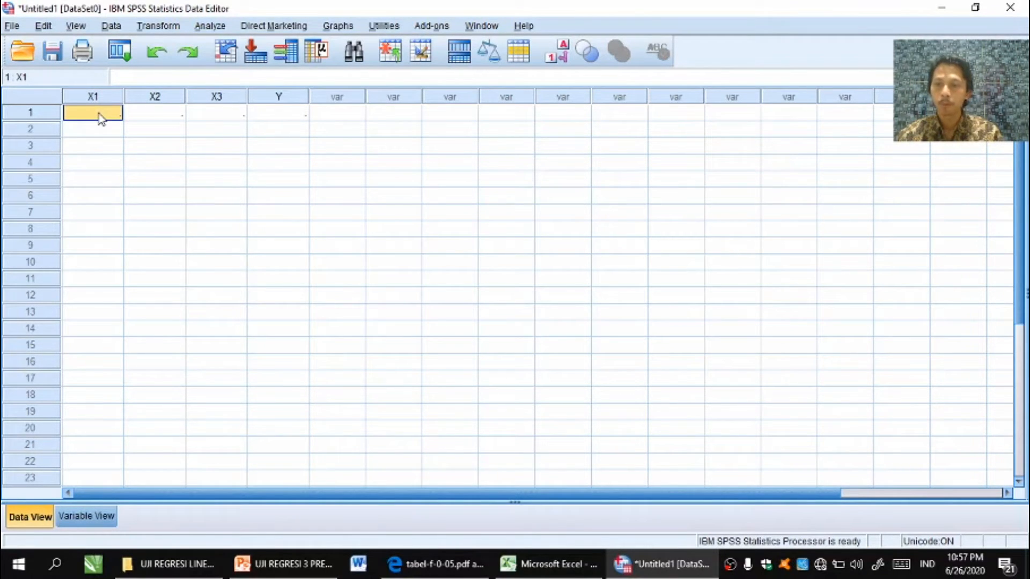
{"action": "key", "text": "ctrl+v"}
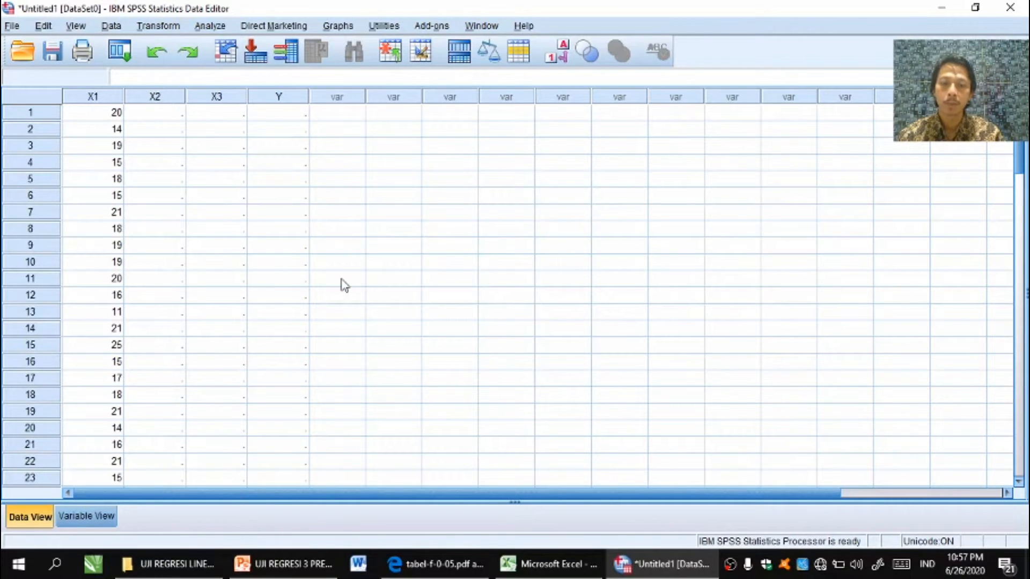
Step: Copy the INOVASI (X2) Jumlah totals in N3:N107 from Excel into the X2 column in SPSS, starting at row 1
{"action": "left_click", "coordinate": [550, 564]}
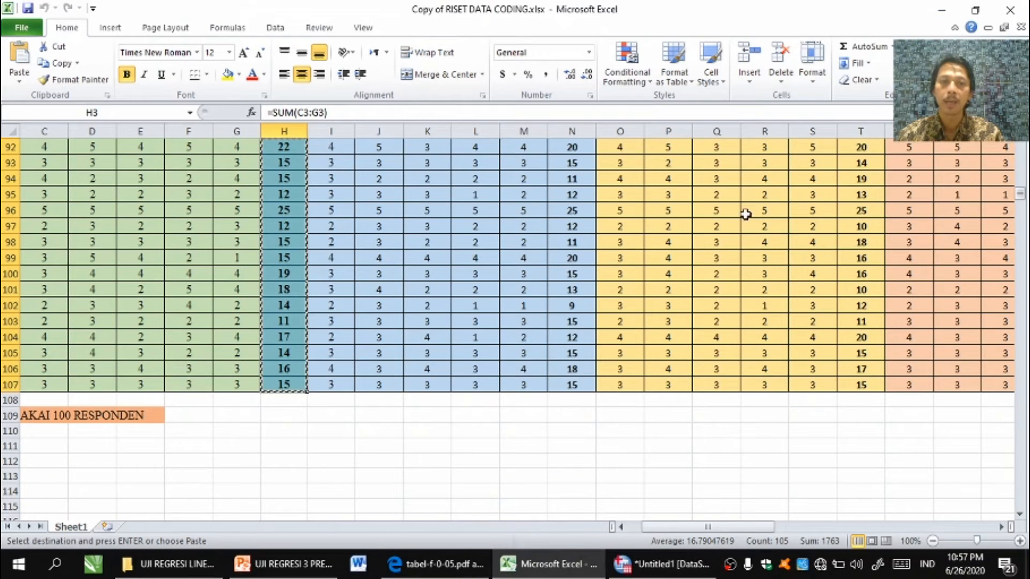
{"action": "left_click", "coordinate": [747, 212]}
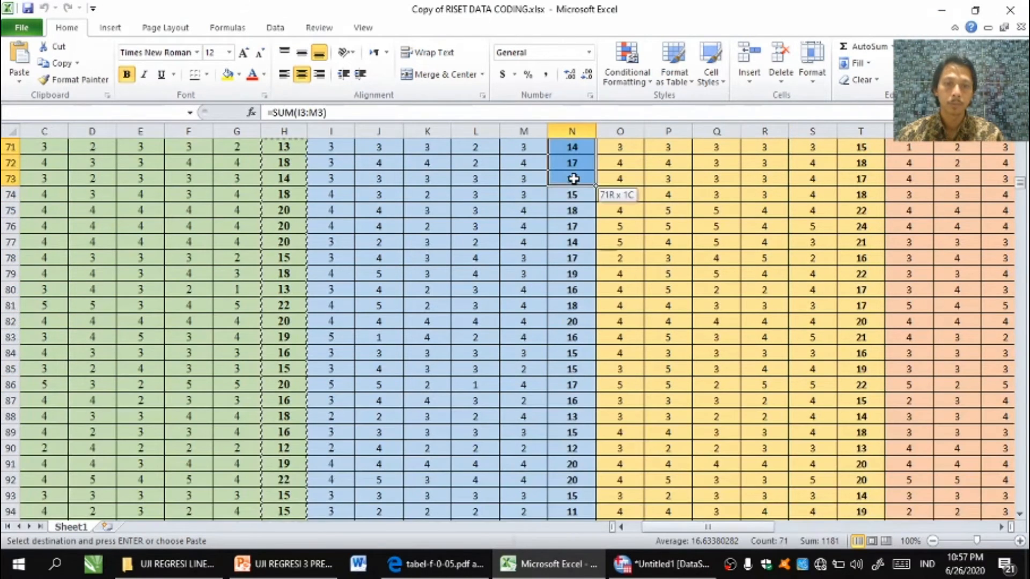
{"action": "key", "text": "shift+Down"}
{"action": "key", "text": "shift+Down"}
{"action": "key", "text": "shift+Down"}
{"action": "key", "text": "shift+Down"}
{"action": "key", "text": "shift+Down"}
{"action": "key", "text": "shift+Down"}
{"action": "key", "text": "shift+Down"}
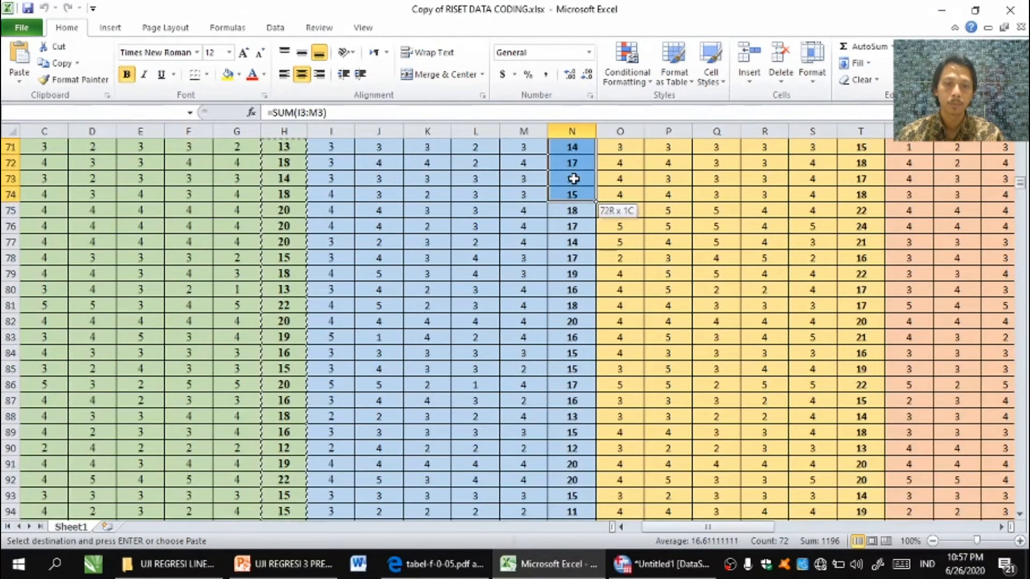
{"action": "key", "text": "ctrl+shift+Down"}
{"action": "key", "text": "ctrl+c"}
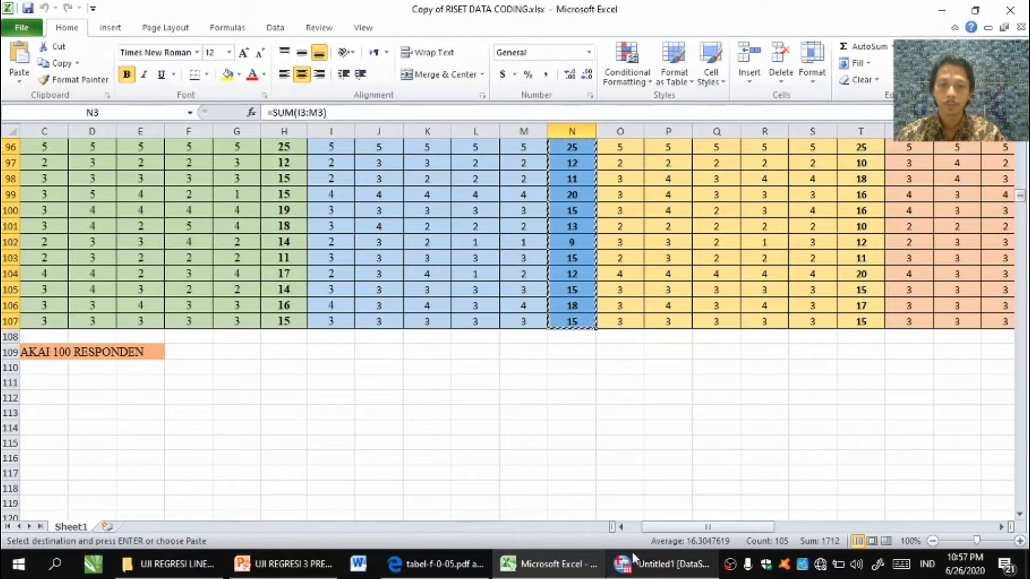
{"action": "left_click", "coordinate": [647, 566]}
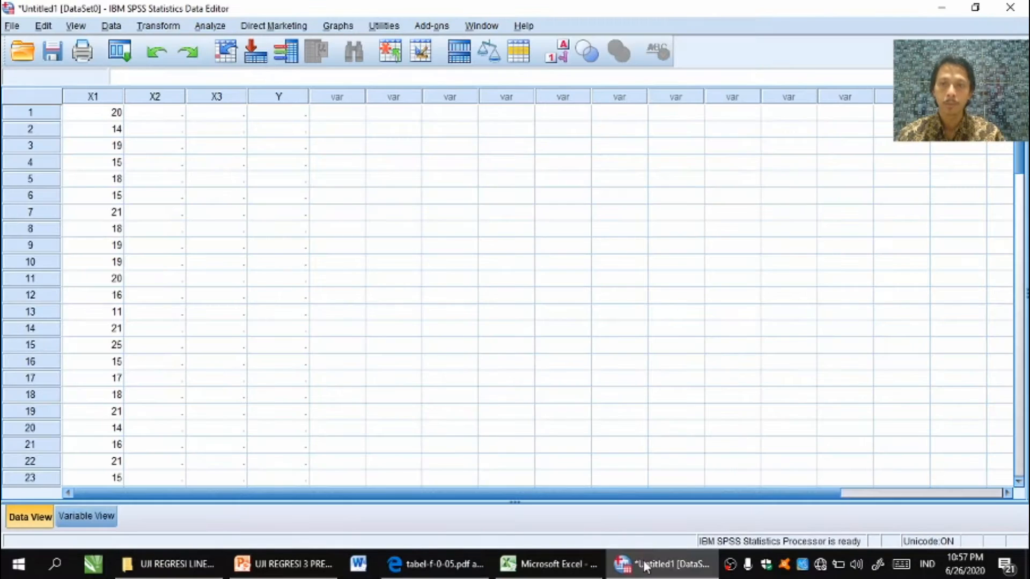
{"action": "left_click", "coordinate": [167, 115]}
{"action": "key", "text": "ctrl+v"}
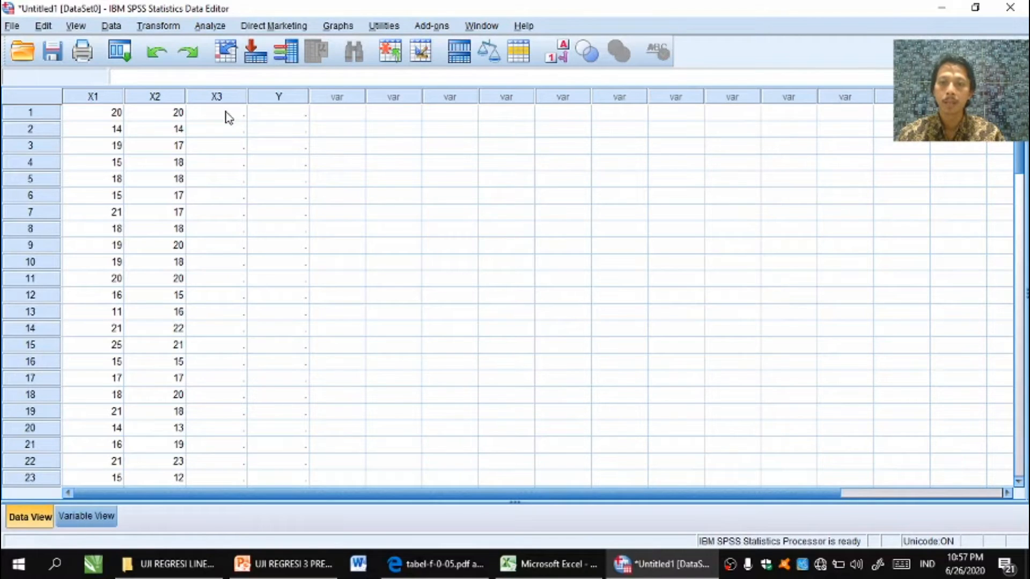
Step: Copy the PROMOSI (X3) Jumlah totals in T3:T107 from Excel into the X3 column in SPSS, starting at row 1
{"action": "left_click", "coordinate": [533, 563]}
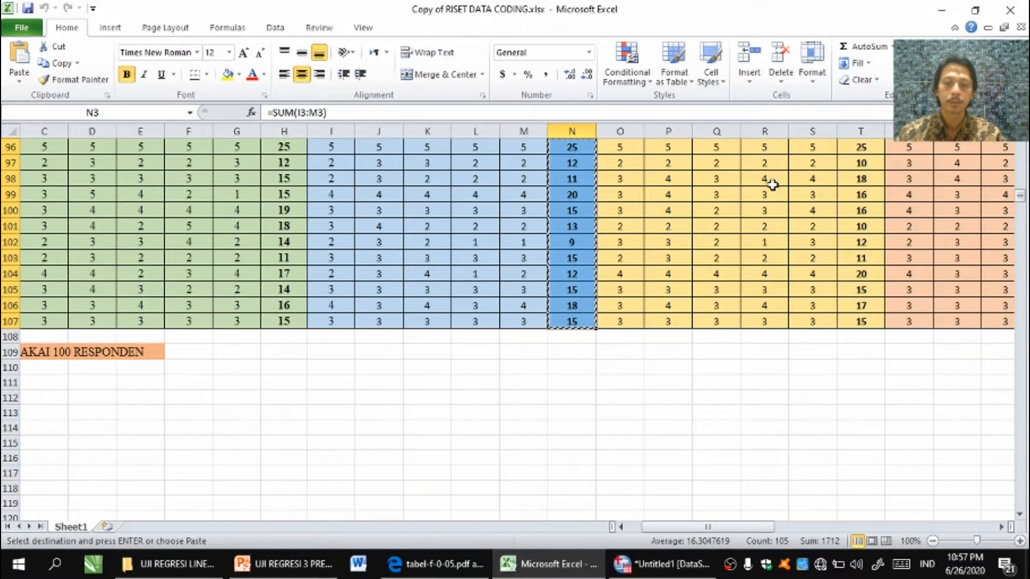
{"action": "key", "text": "Escape"}
{"action": "key", "text": "Right"}
{"action": "key", "text": "Right"}
{"action": "key", "text": "Right"}
{"action": "key", "text": "Right"}
{"action": "key", "text": "Right"}
{"action": "key", "text": "Right"}
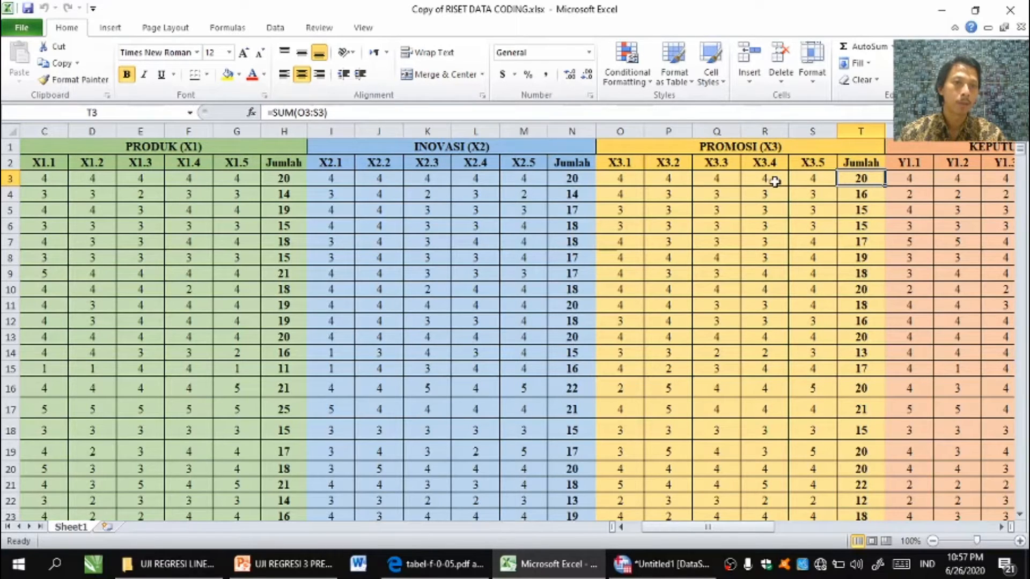
{"action": "key", "text": "shift+Page_Down"}
{"action": "key", "text": "shift+Page_Down"}
{"action": "key", "text": "ctrl+shift+Down"}
{"action": "key", "text": "ctrl+c"}
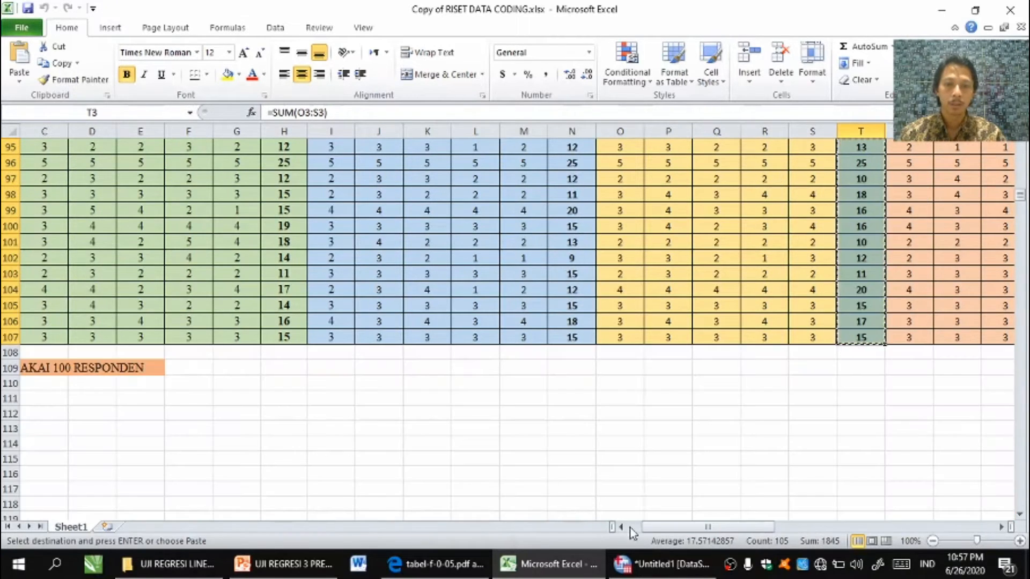
{"action": "left_click", "coordinate": [659, 564]}
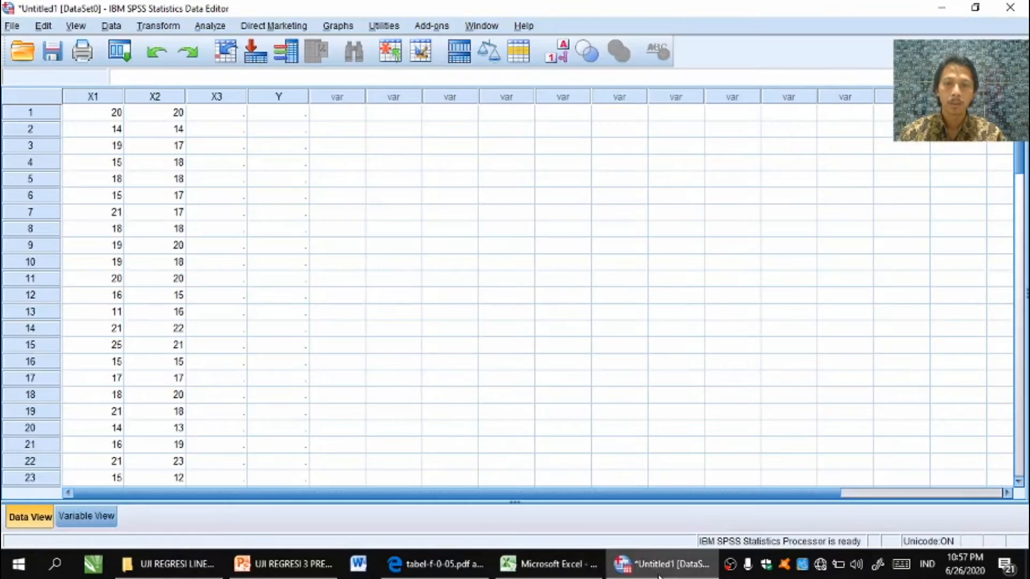
{"action": "left_click", "coordinate": [236, 114]}
{"action": "key", "text": "ctrl+v"}
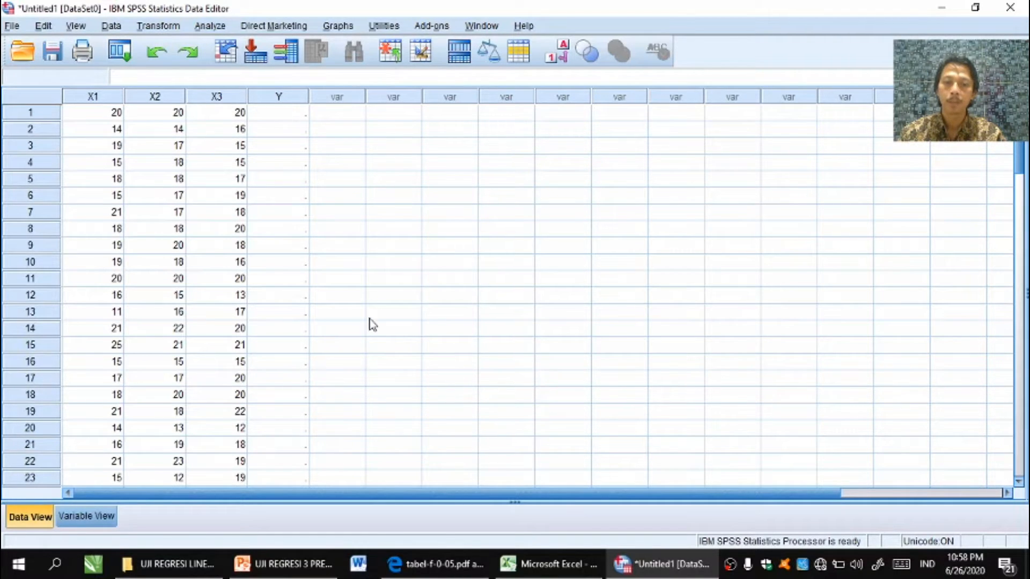
Step: Copy the KEPUTUSAN PEMBELIAN (Y1) Jumlah totals in AA3:AA107 from Excel into the Y column in SPSS, starting at row 1
{"action": "left_click", "coordinate": [548, 564]}
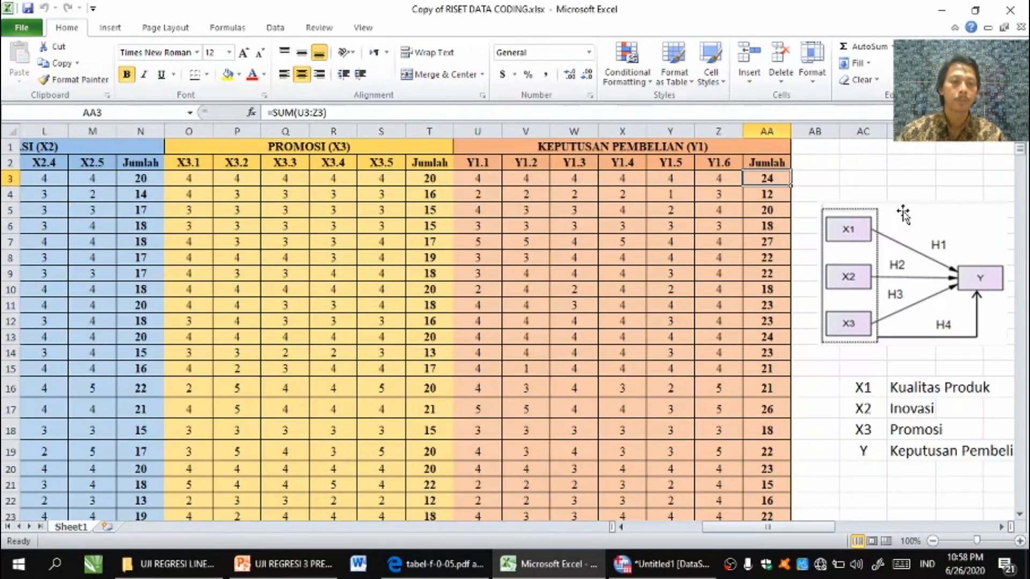
{"action": "scroll", "coordinate": [903, 211], "scroll_direction": "down", "scroll_amount": 20}
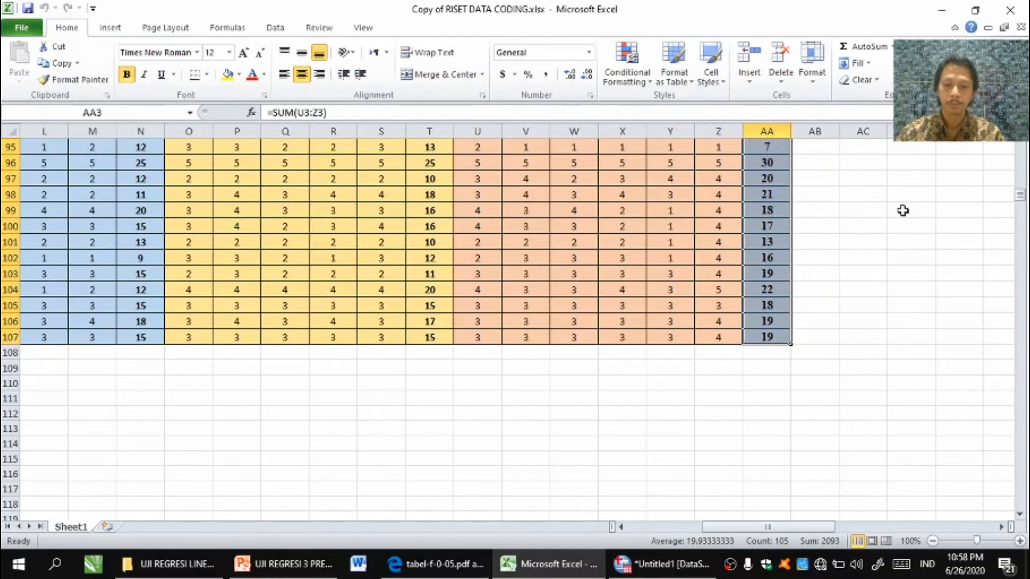
{"action": "key", "text": "ctrl+c"}
{"action": "left_click", "coordinate": [662, 564]}
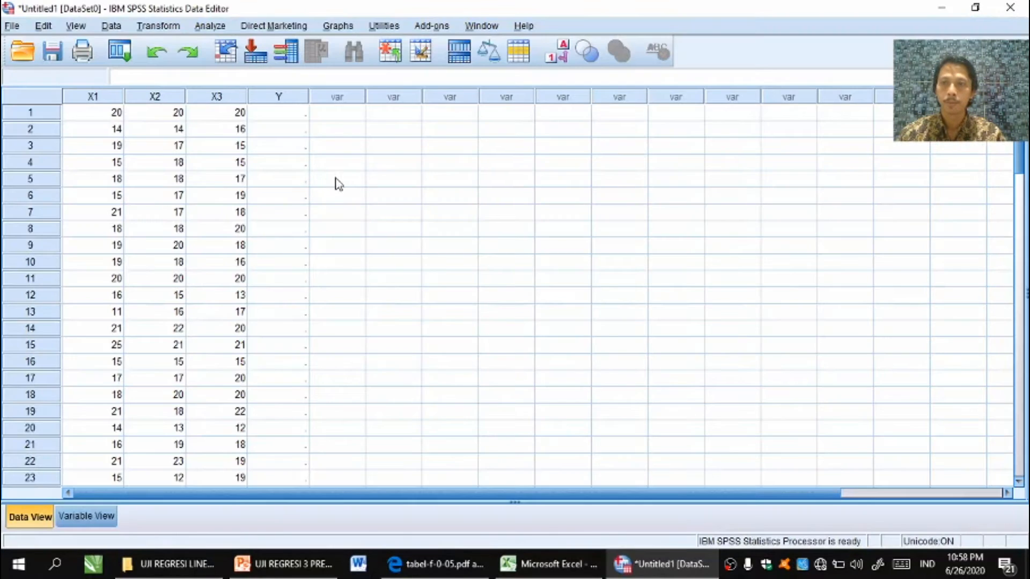
{"action": "left_click", "coordinate": [288, 113]}
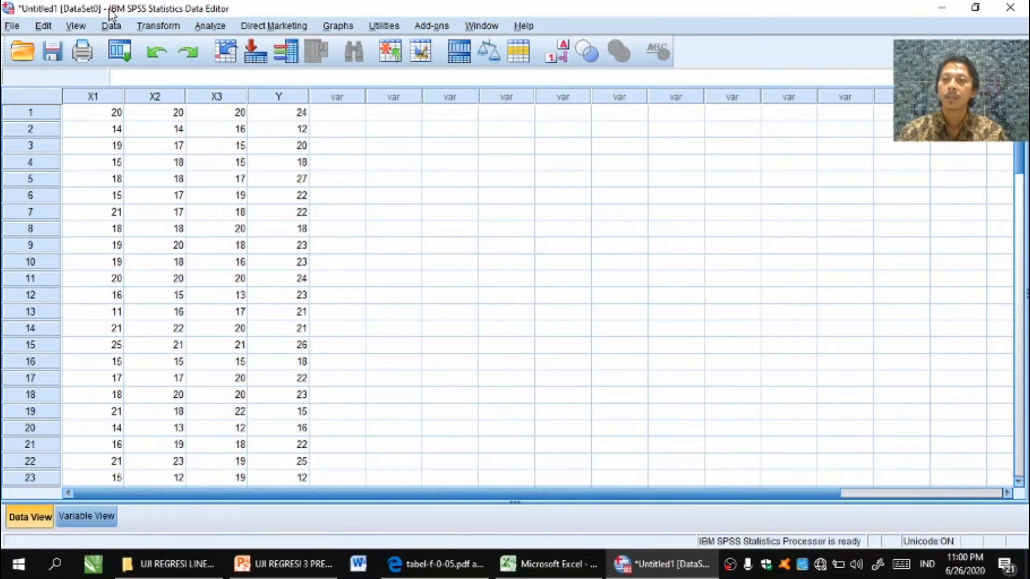
Step: Start a Linear Regression analysis on the pasted data
{"action": "left_click", "coordinate": [208, 26]}
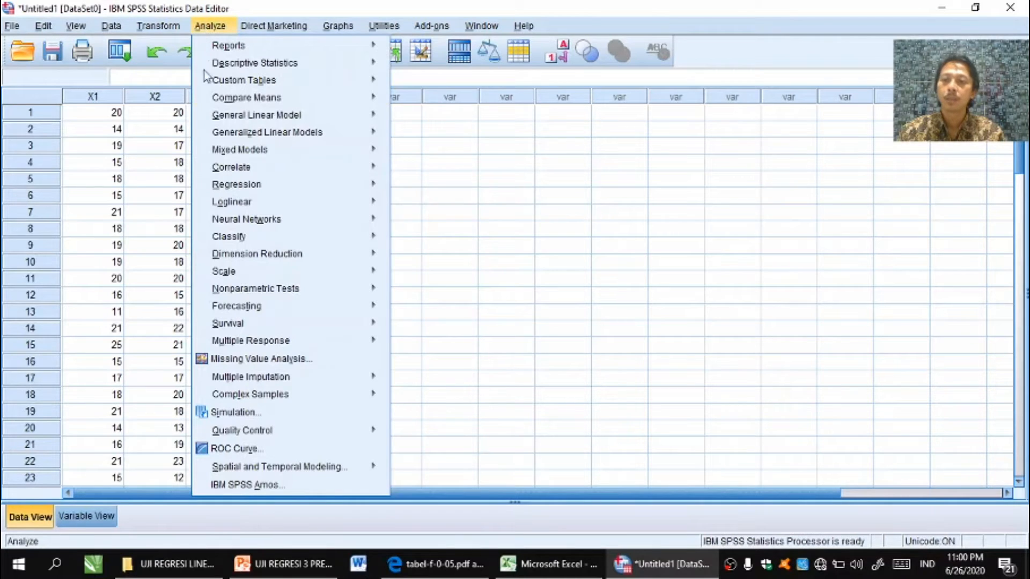
{"action": "mouse_move", "coordinate": [228, 186]}
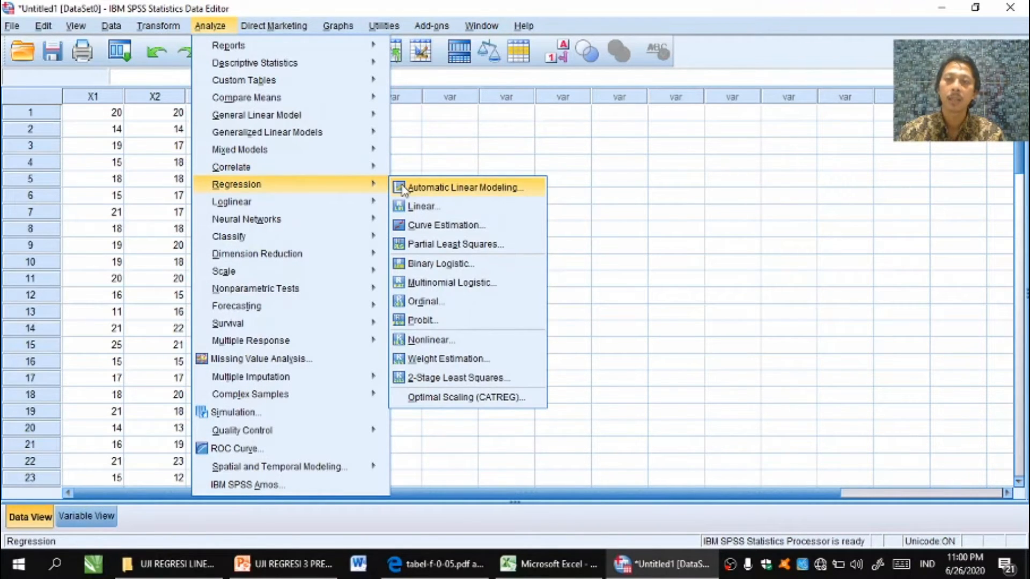
{"action": "left_click", "coordinate": [406, 206]}
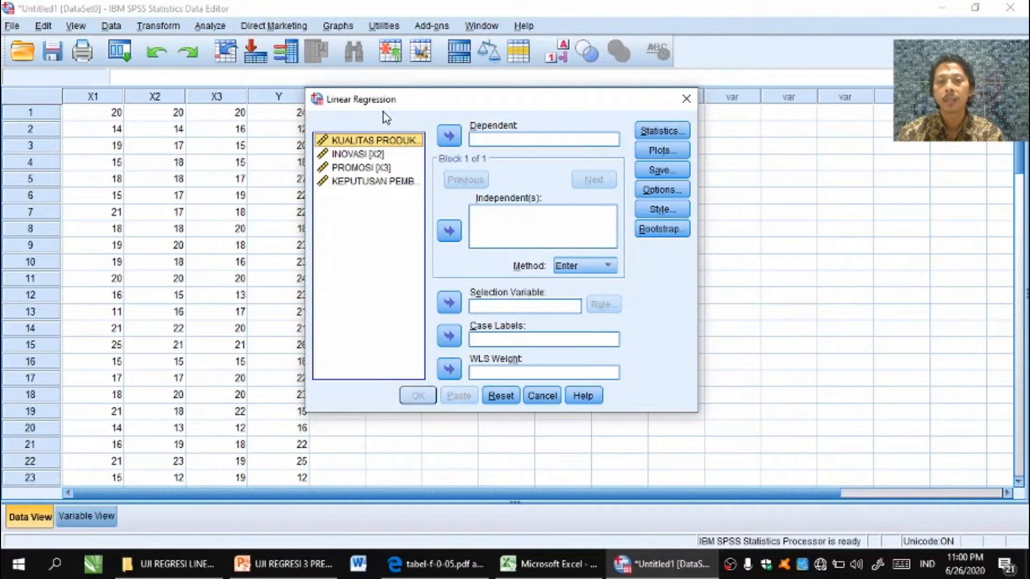
{"action": "left_click", "coordinate": [366, 156]}
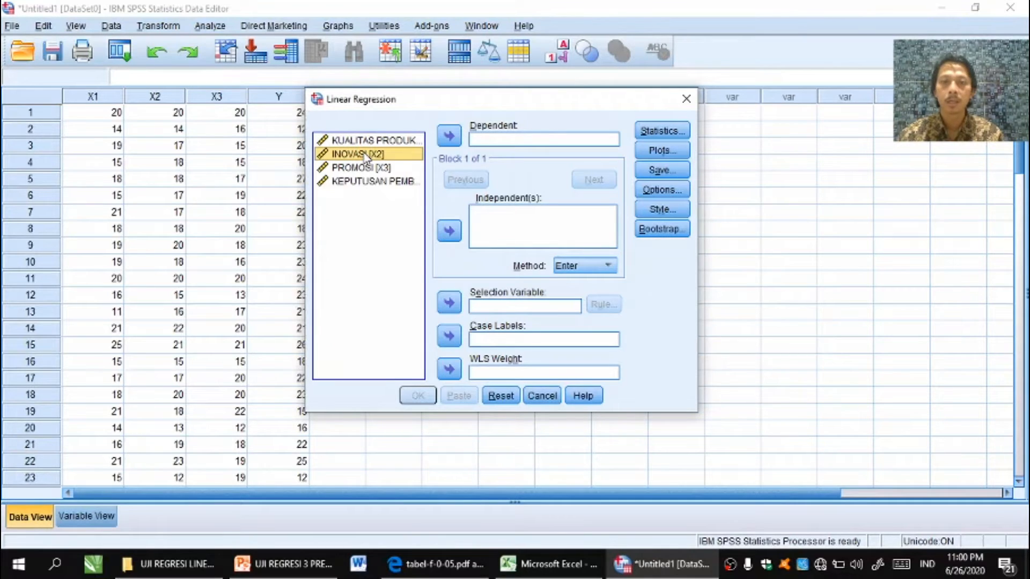
{"action": "key", "text": "shift+Down"}
{"action": "key", "text": "shift+Down"}
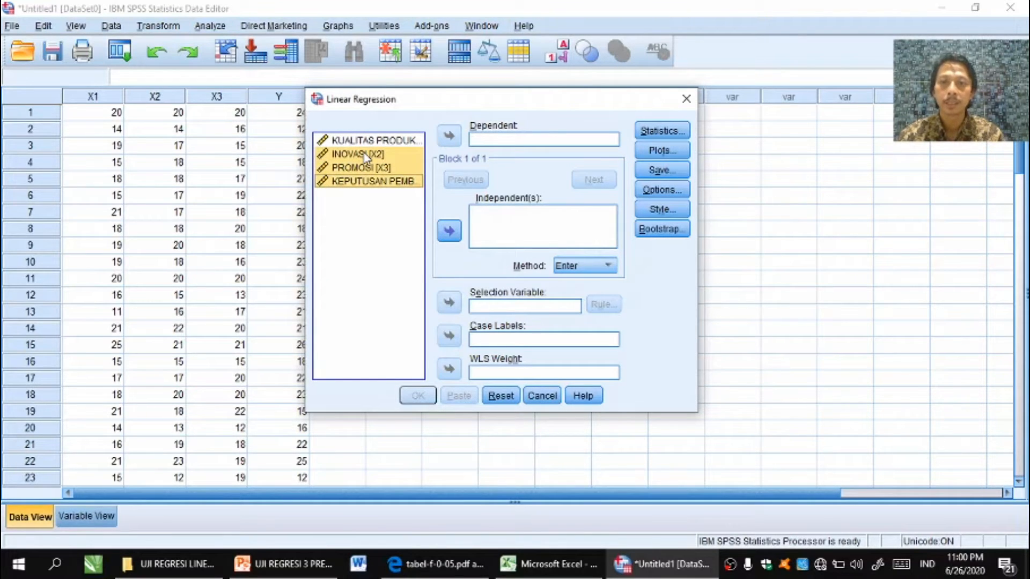
{"action": "key", "text": "shift+Up"}
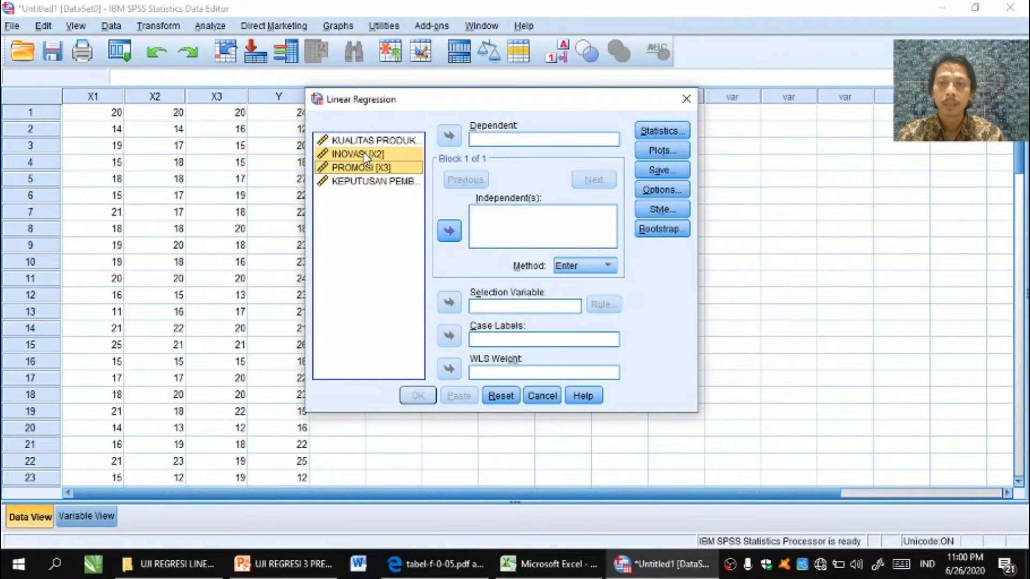
Step: Assign KUALITAS PRODUK, INOVASI and PROMOSI as the independent variables and KEPUTUSAN PEMBELIAN as the dependent variable of the regression
{"action": "left_click", "coordinate": [364, 141]}
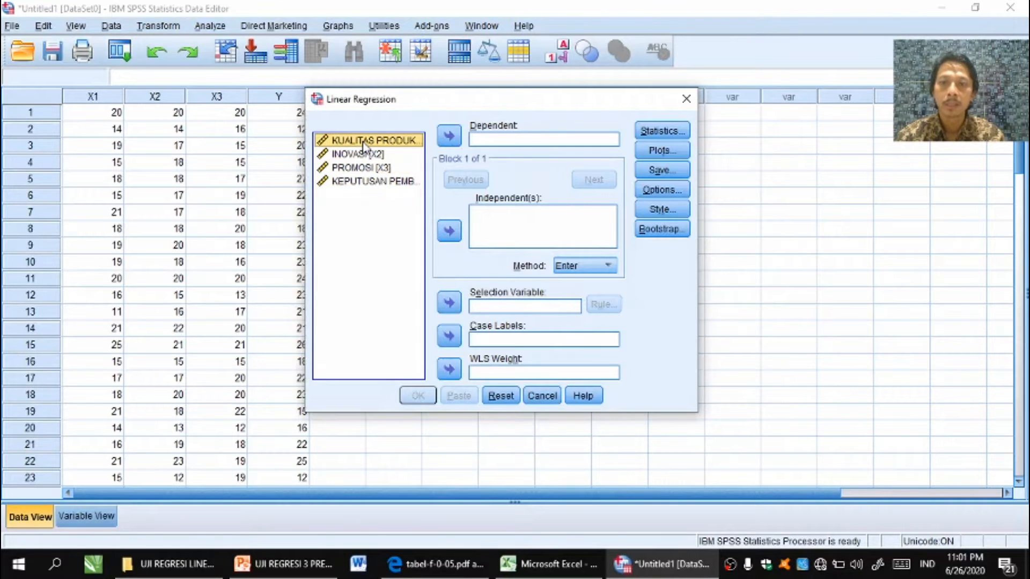
{"action": "key", "text": "shift+Down"}
{"action": "key", "text": "shift+Down"}
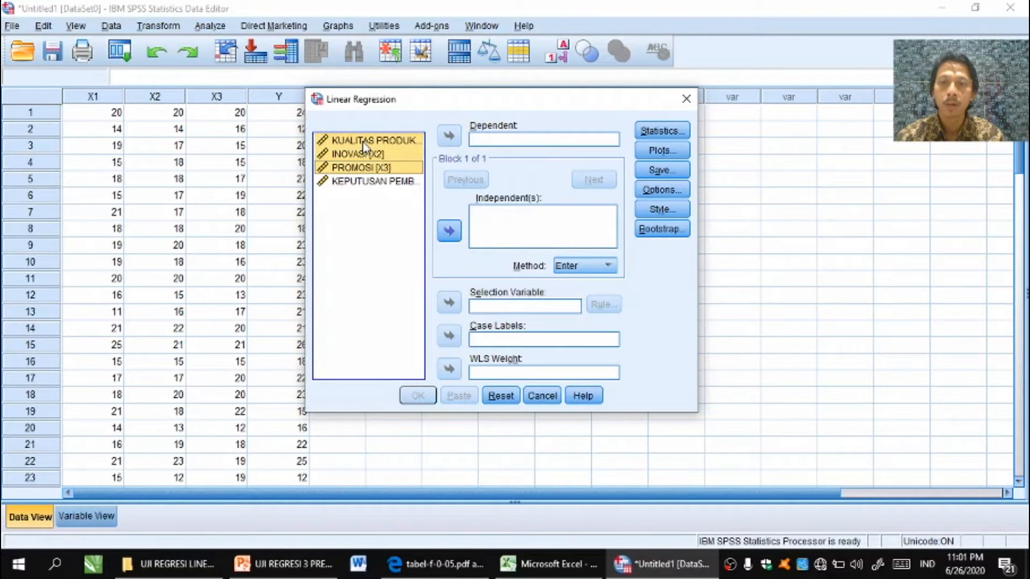
{"action": "left_click", "coordinate": [448, 234]}
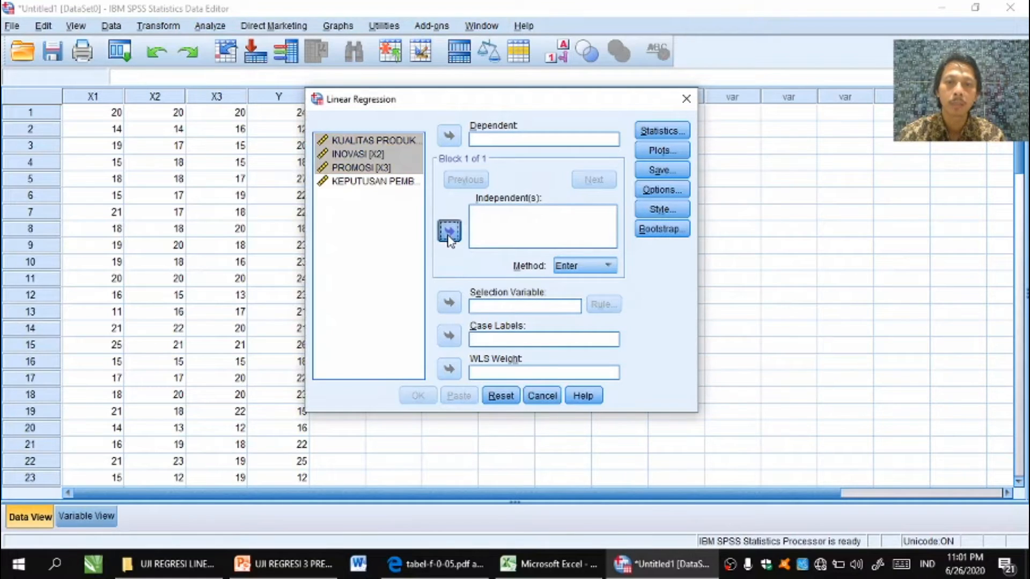
{"action": "left_click", "coordinate": [395, 185]}
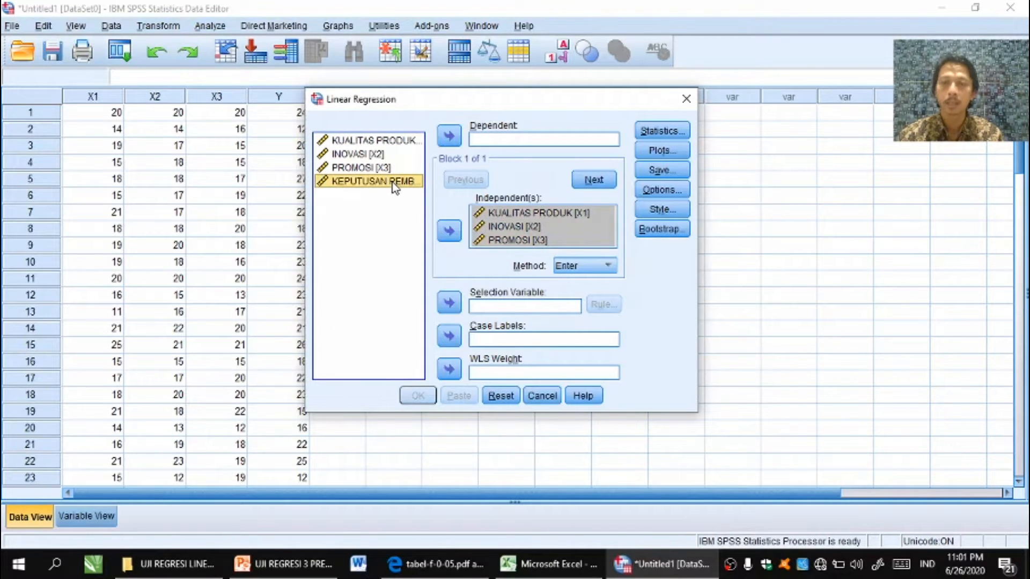
{"action": "left_click", "coordinate": [449, 137]}
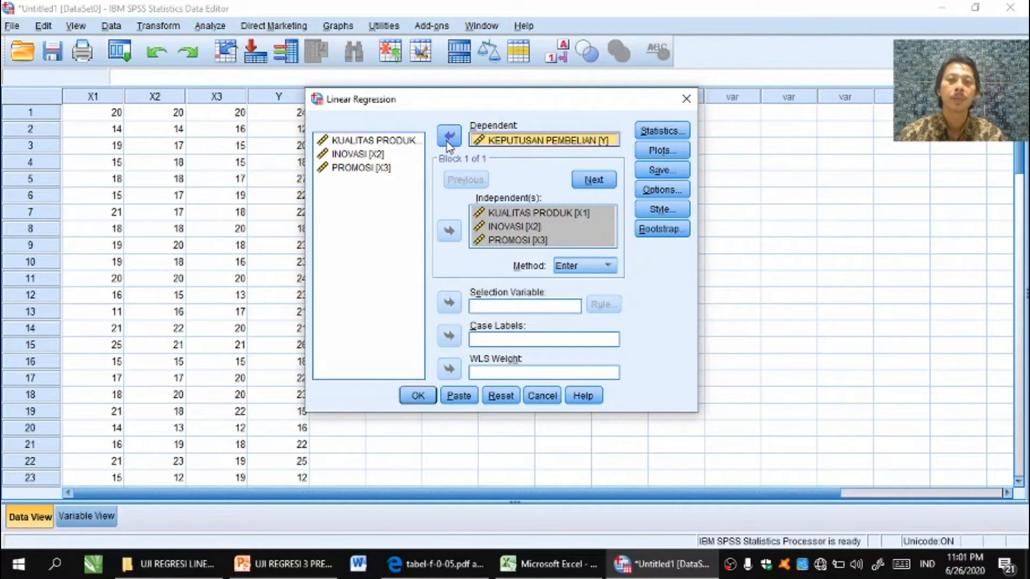
Step: Set the regression to save unstandardized residuals as a new variable and run it
{"action": "left_click", "coordinate": [658, 170]}
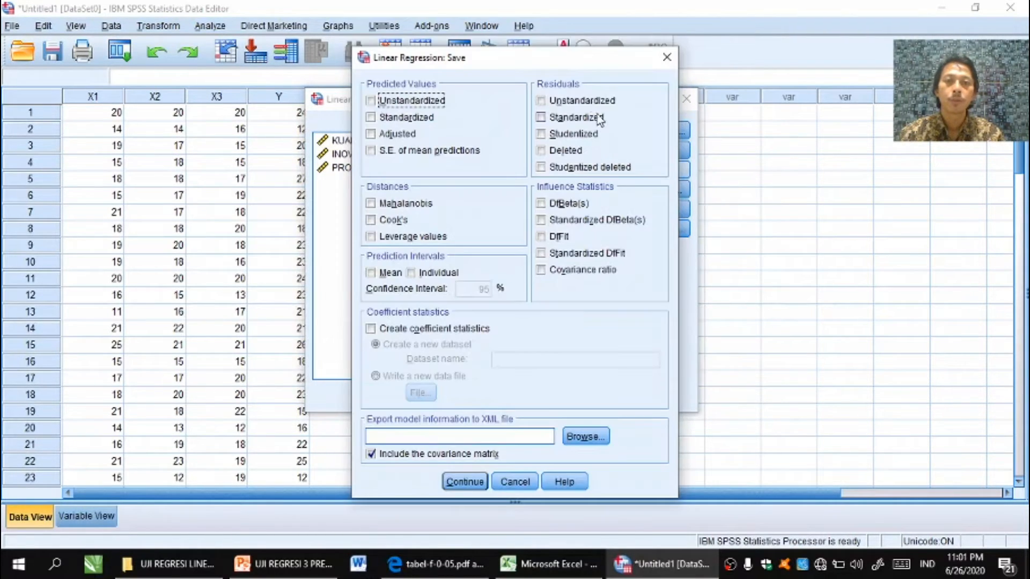
{"action": "left_click", "coordinate": [541, 101]}
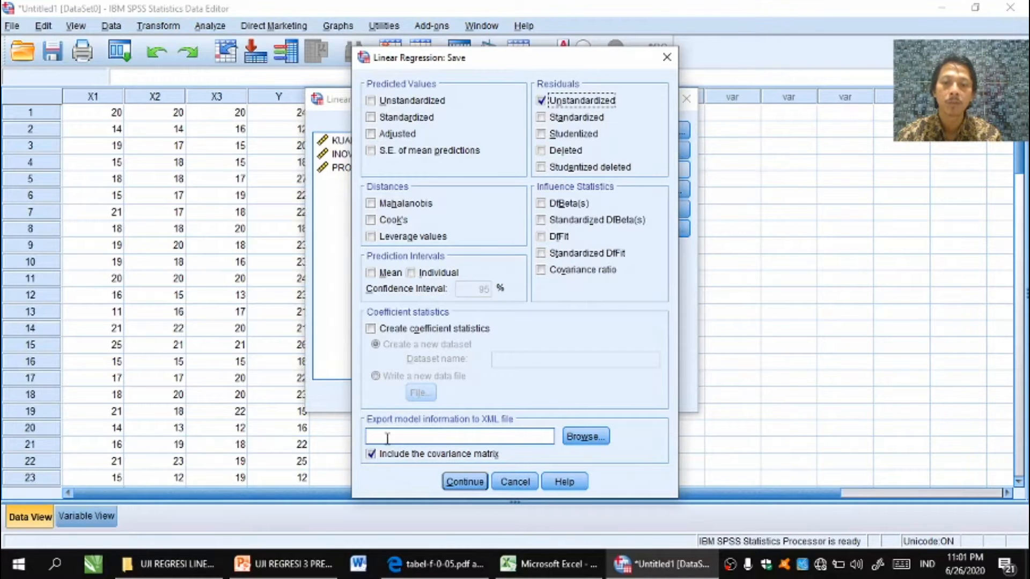
{"action": "left_click", "coordinate": [464, 482]}
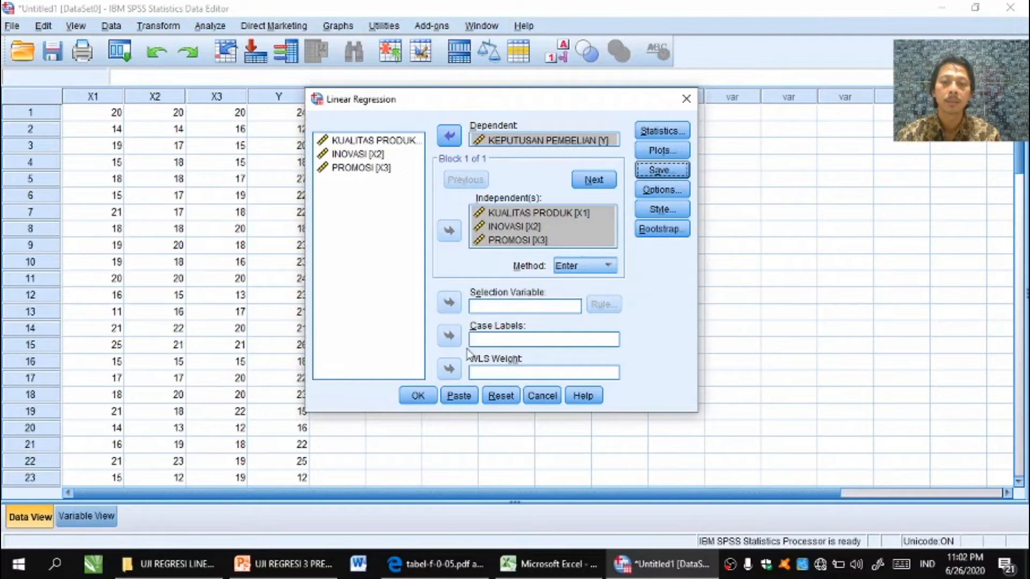
{"action": "left_click", "coordinate": [418, 396]}
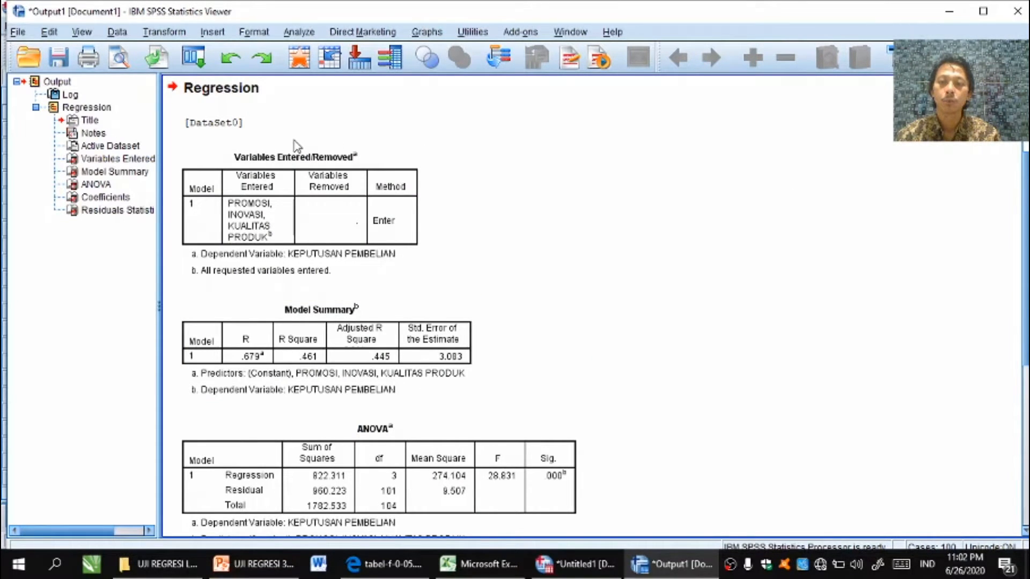
{"action": "left_click", "coordinate": [264, 154]}
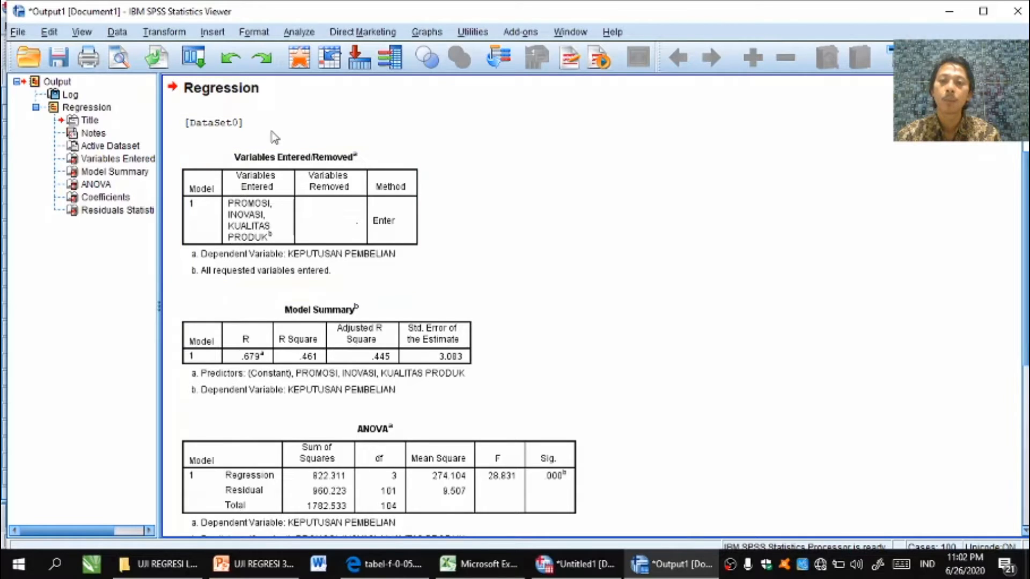
{"action": "left_click", "coordinate": [277, 369]}
{"action": "left_click", "coordinate": [335, 210]}
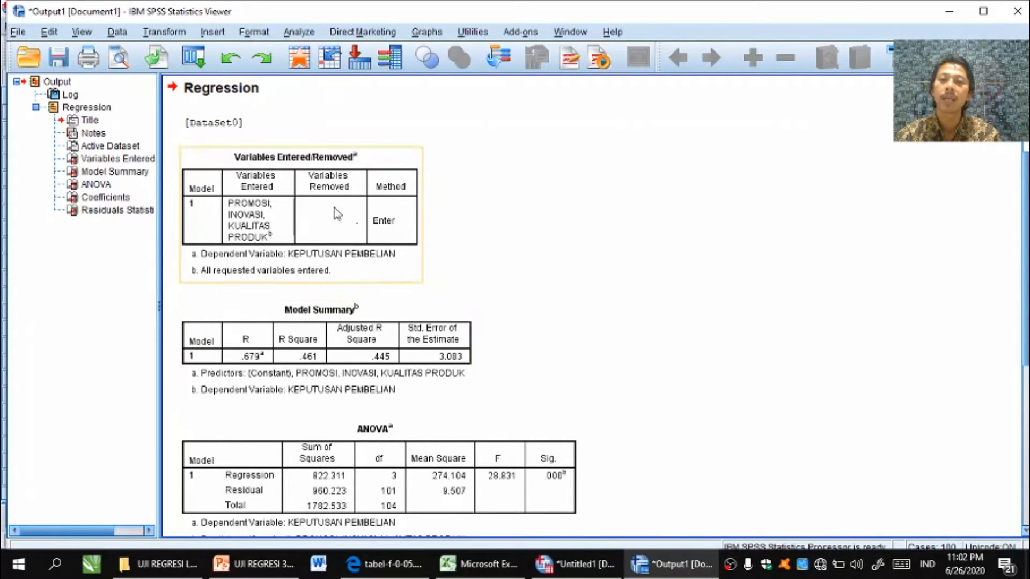
{"action": "left_click", "coordinate": [303, 332]}
{"action": "left_click", "coordinate": [457, 204]}
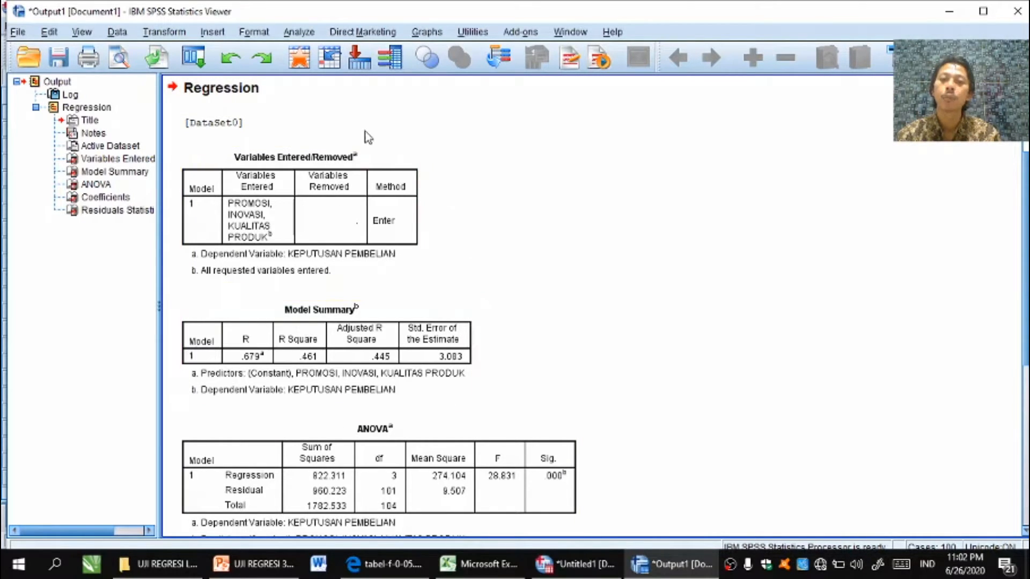
{"action": "left_click", "coordinate": [276, 187]}
{"action": "left_click", "coordinate": [307, 314]}
{"action": "left_click", "coordinate": [403, 411]}
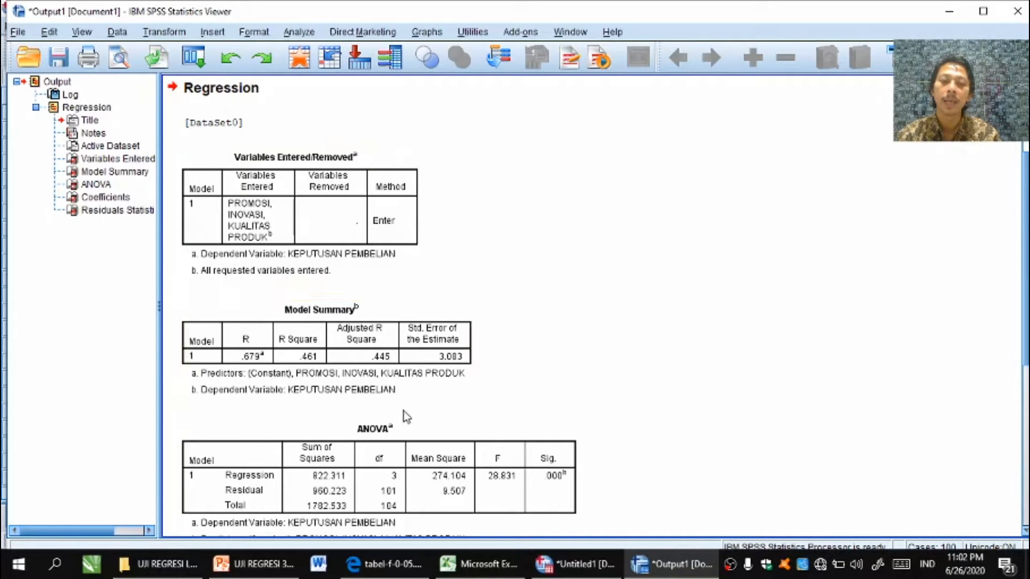
Step: Switch to the SPSS Data Editor and review the saved residuals in the RES_1 column
{"action": "mouse_move", "coordinate": [579, 555]}
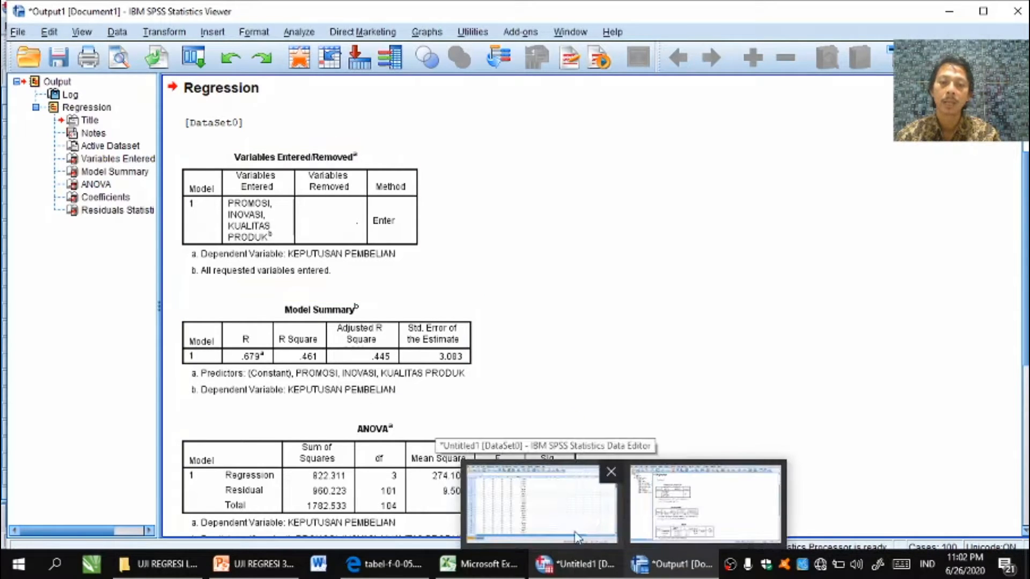
{"action": "left_click", "coordinate": [578, 573]}
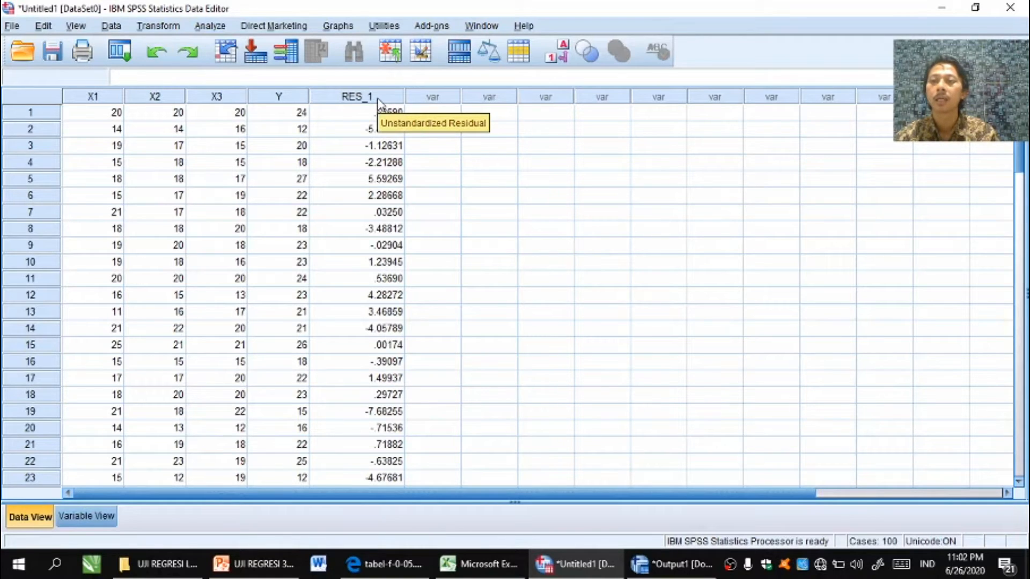
{"action": "left_click_drag", "start_coordinate": [390, 113], "coordinate": [398, 481]}
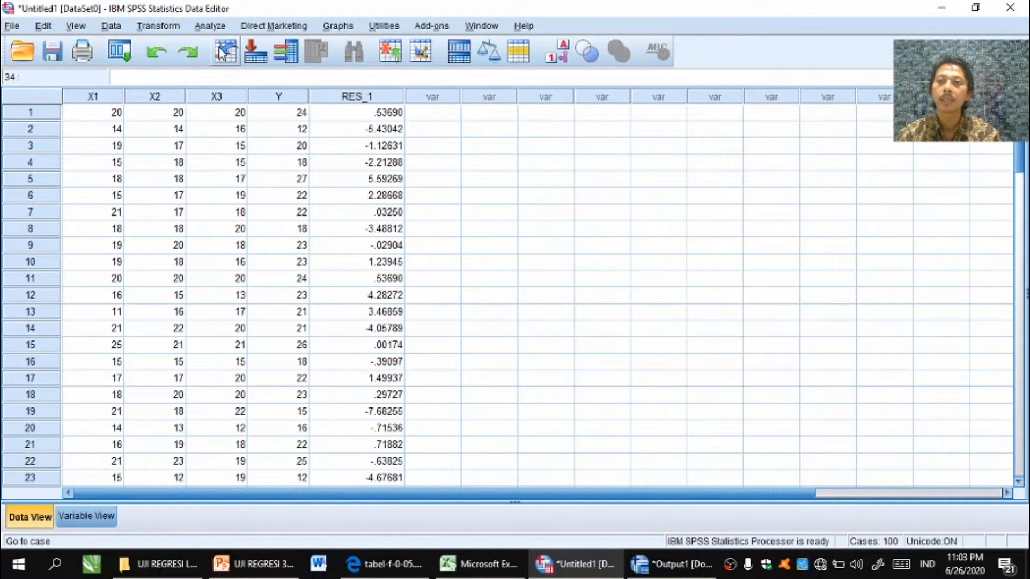
Step: Run a legacy One-Sample Kolmogorov-Smirnov test on the Unstandardized Residual variable against the Normal distribution
{"action": "left_click", "coordinate": [210, 26]}
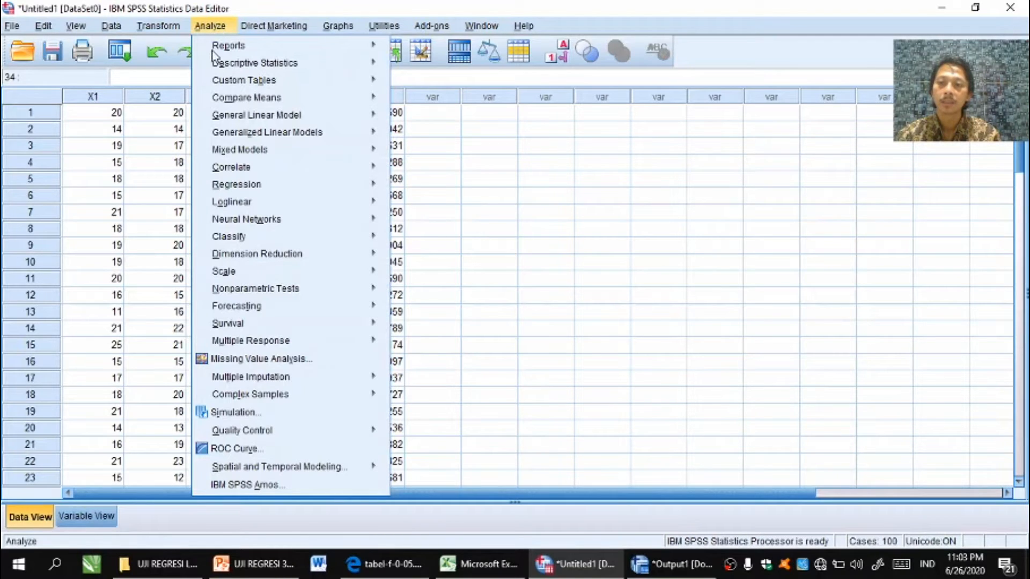
{"action": "mouse_move", "coordinate": [223, 309]}
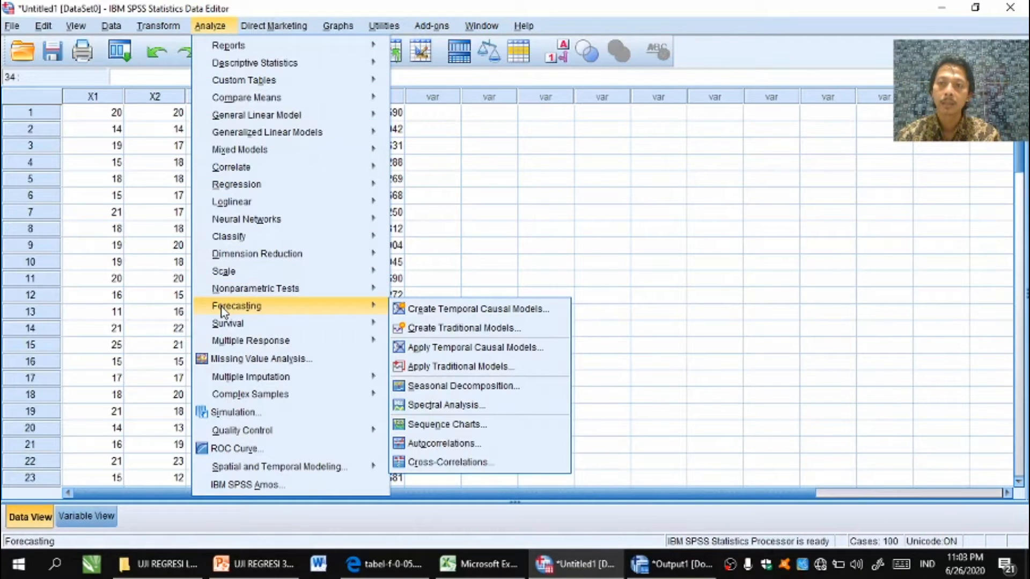
{"action": "mouse_move", "coordinate": [229, 255]}
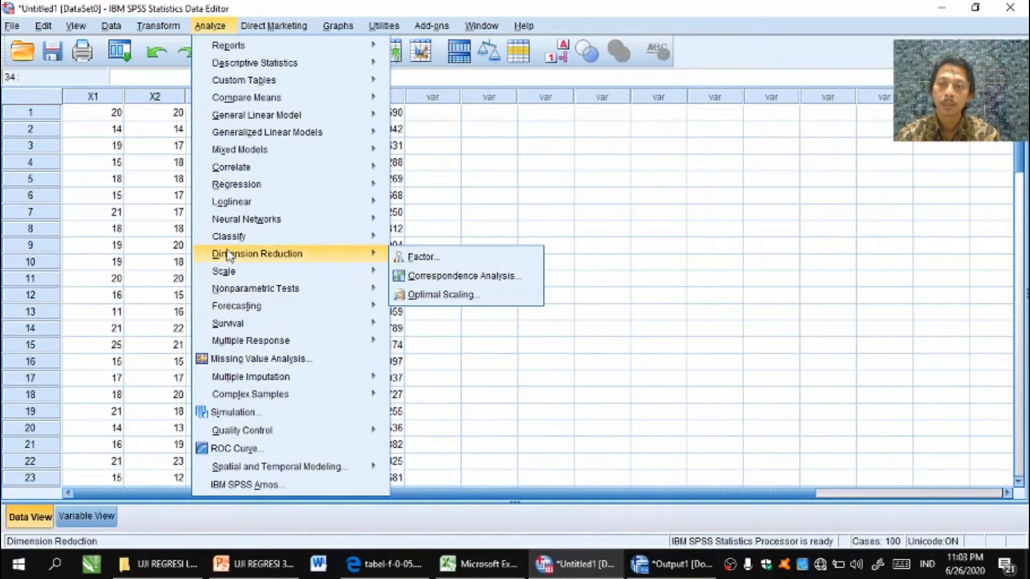
{"action": "mouse_move", "coordinate": [230, 293]}
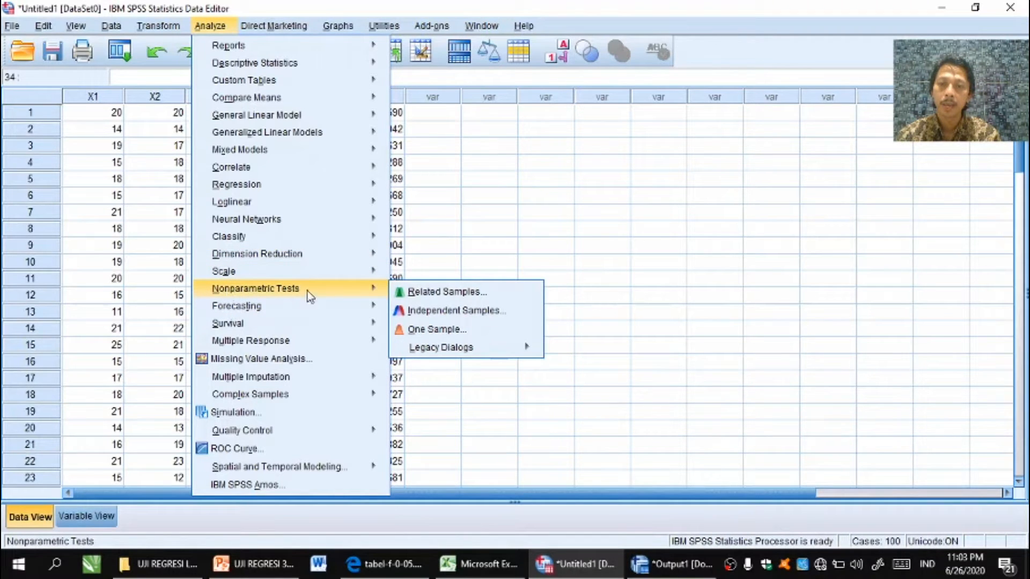
{"action": "mouse_move", "coordinate": [419, 350]}
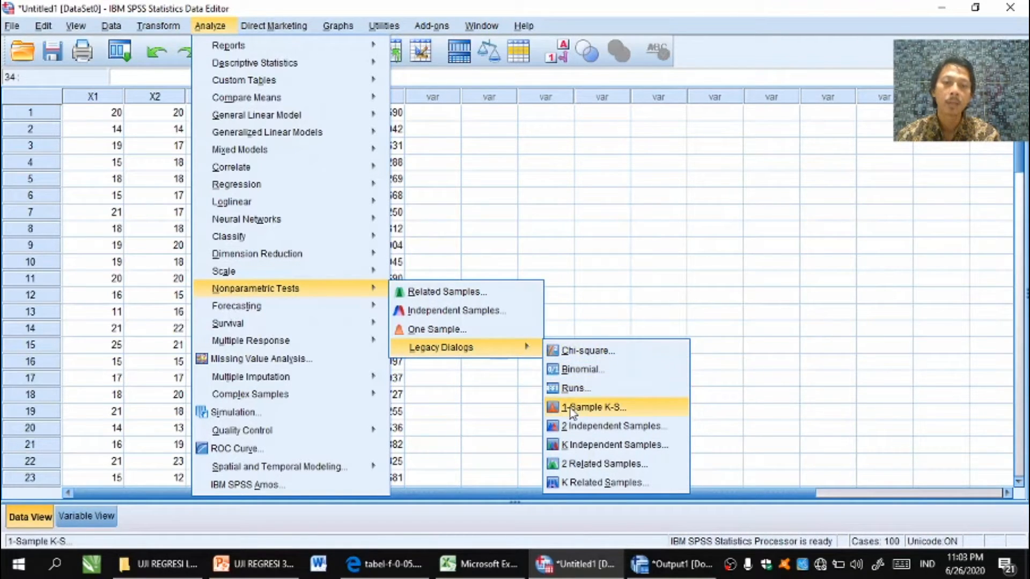
{"action": "left_click", "coordinate": [600, 410]}
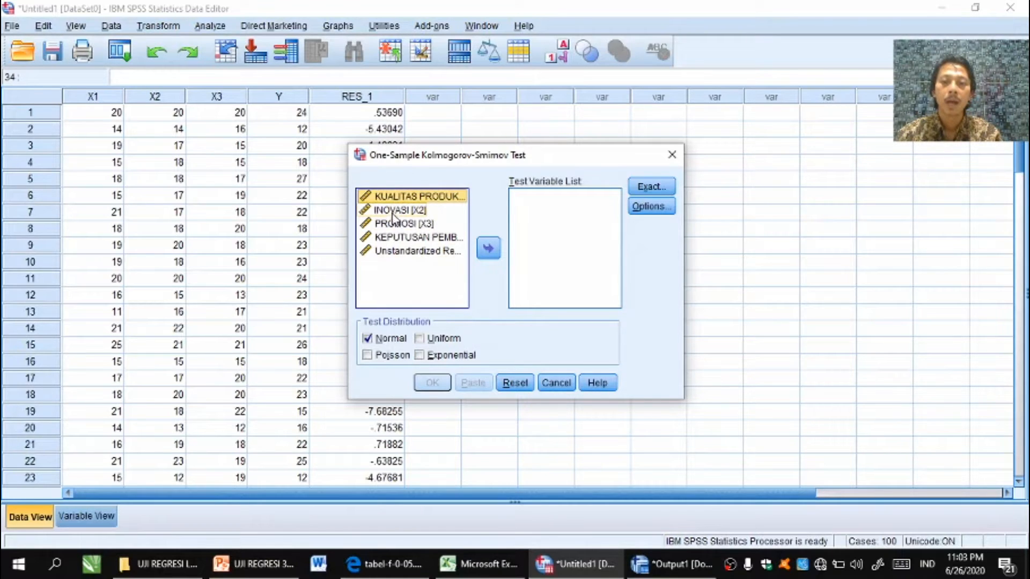
{"action": "left_click", "coordinate": [391, 252]}
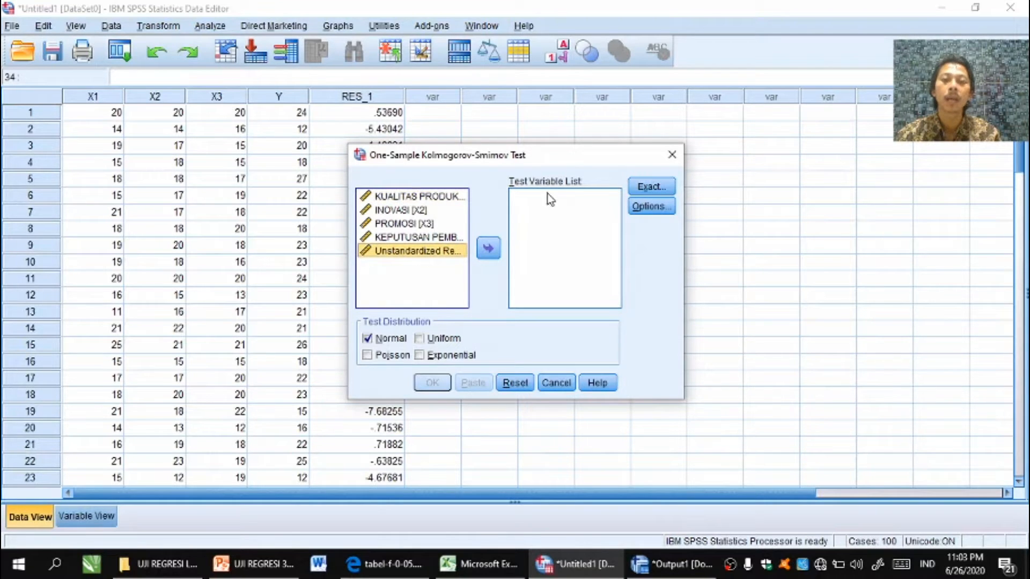
{"action": "left_click", "coordinate": [489, 250]}
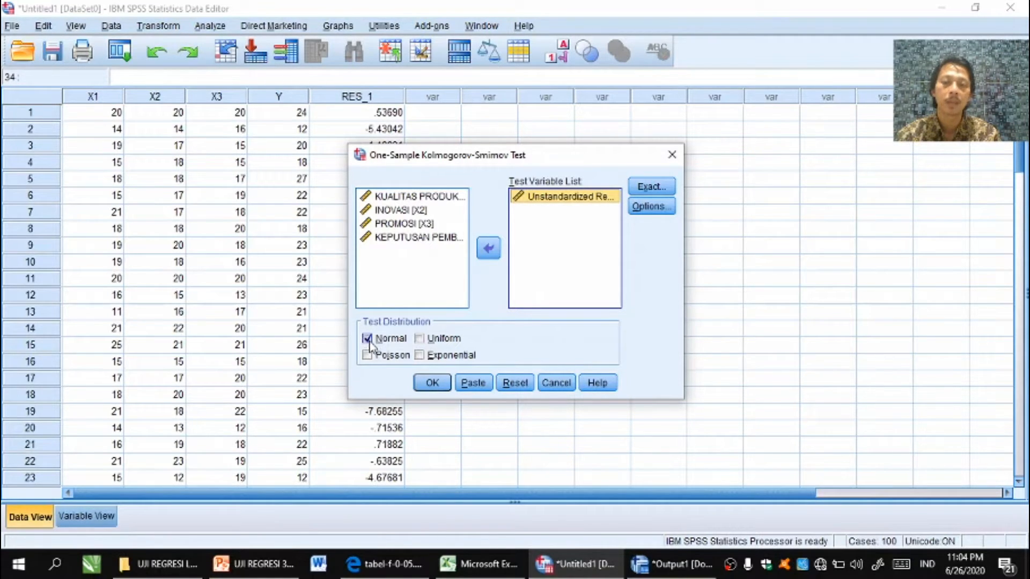
{"action": "left_click", "coordinate": [436, 384]}
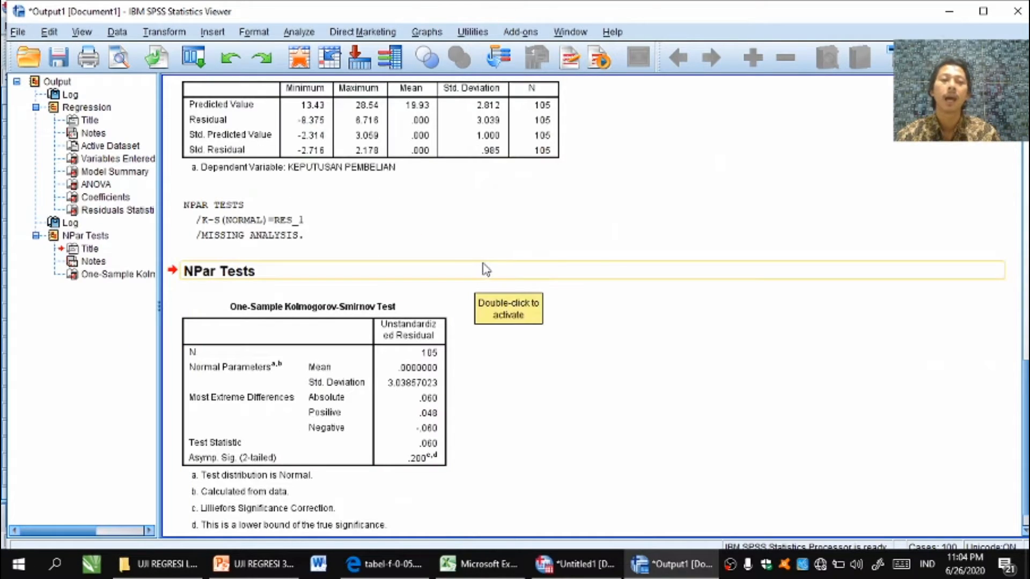
Step: Copy the One-Sample Kolmogorov-Smirnov Test table from the SPSS output into the blank Word document
{"action": "scroll", "coordinate": [1022, 427], "scroll_direction": "down", "scroll_amount": 2}
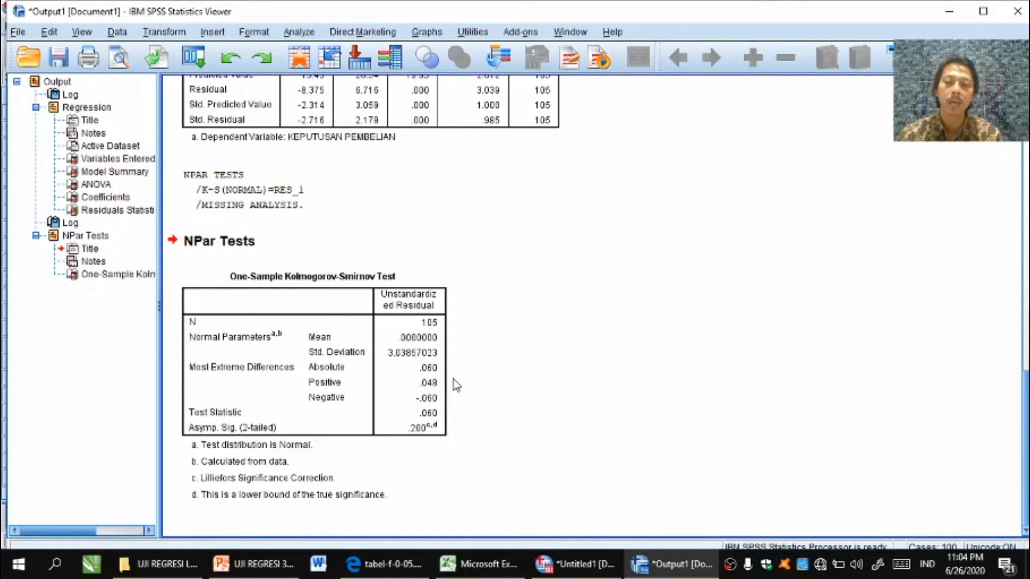
{"action": "left_click", "coordinate": [385, 374]}
{"action": "right_click", "coordinate": [385, 374]}
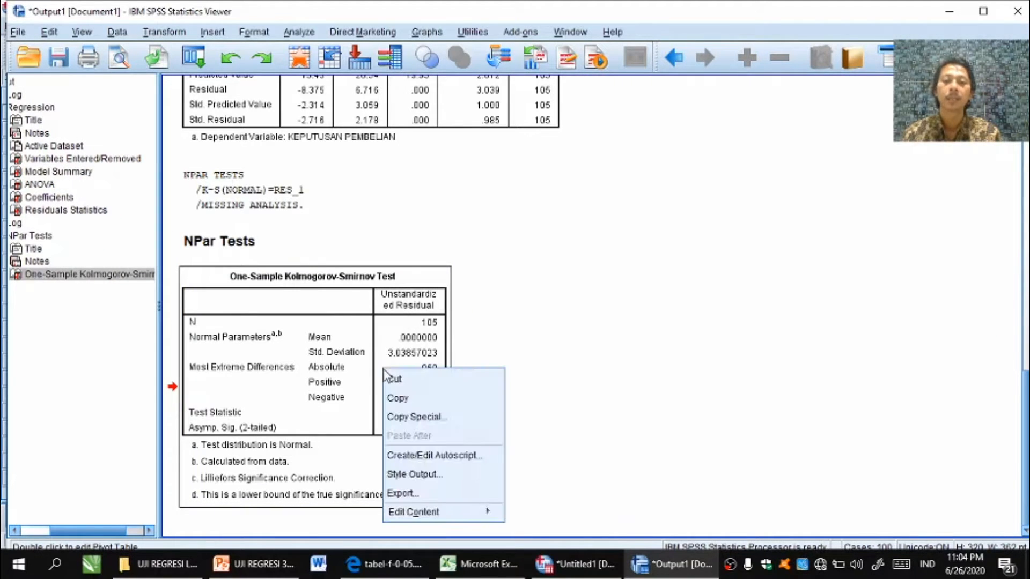
{"action": "left_click", "coordinate": [398, 398]}
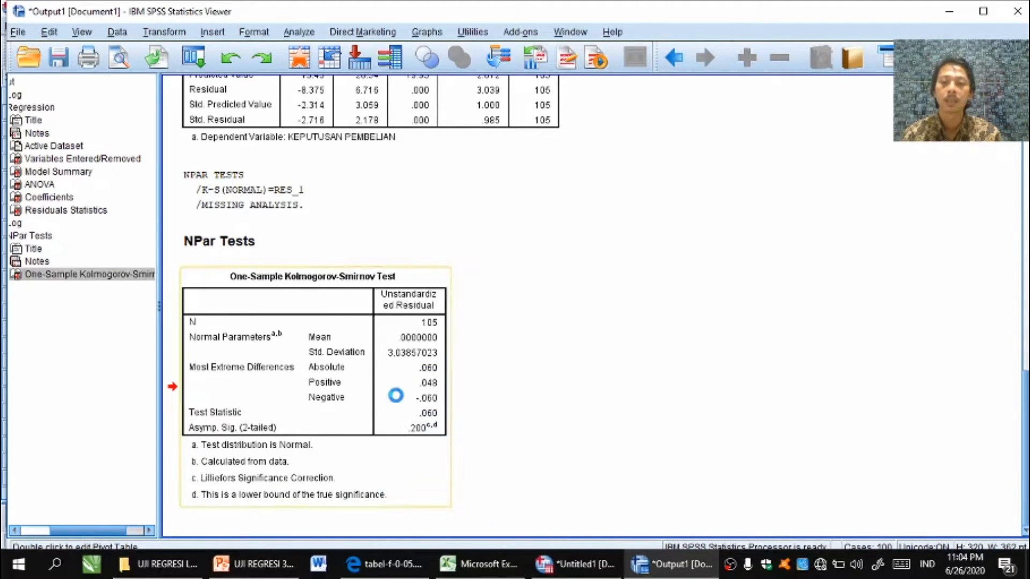
{"action": "left_click", "coordinate": [319, 563]}
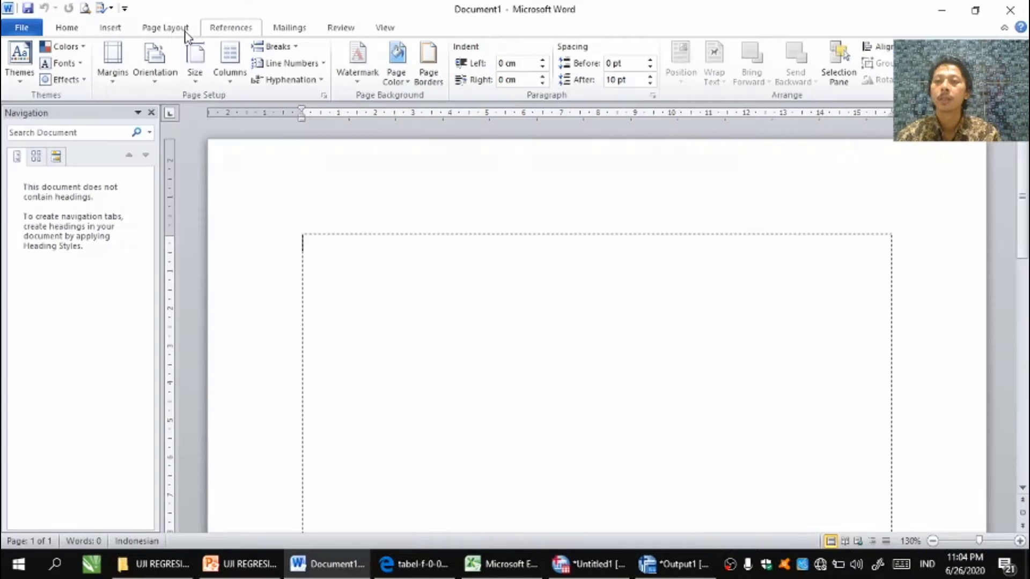
{"action": "left_click", "coordinate": [186, 32]}
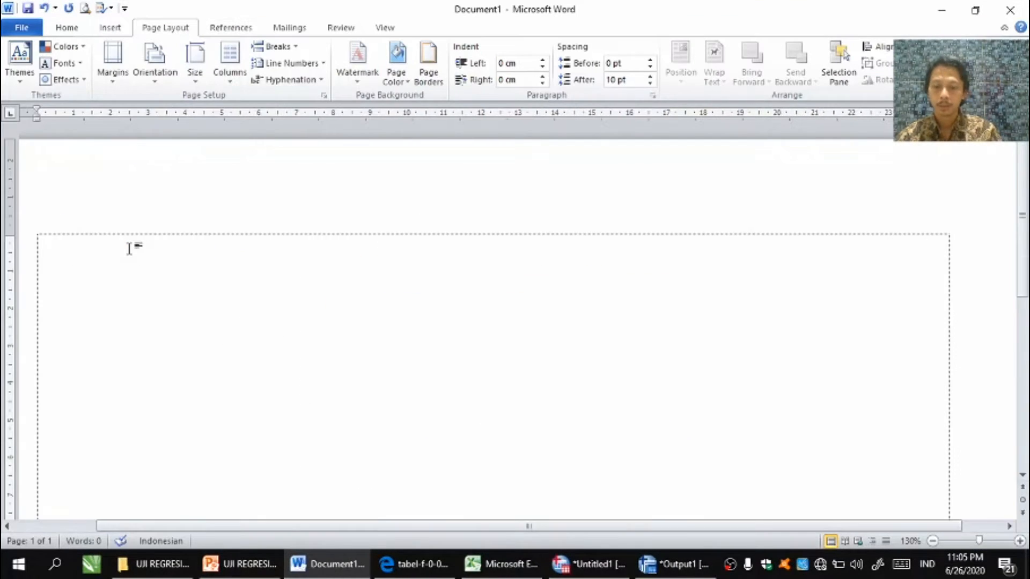
{"action": "right_click", "coordinate": [58, 244]}
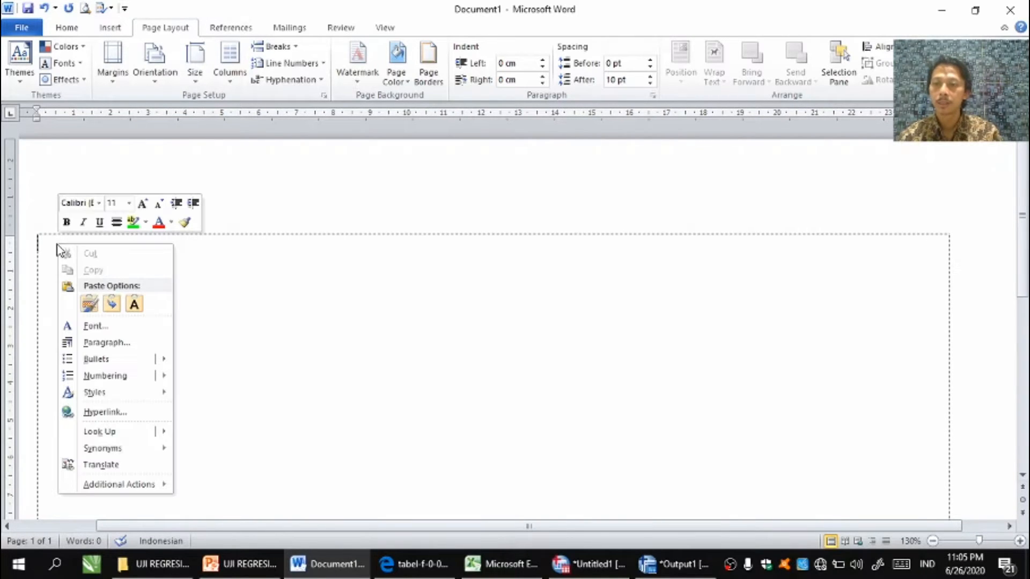
{"action": "left_click", "coordinate": [89, 304]}
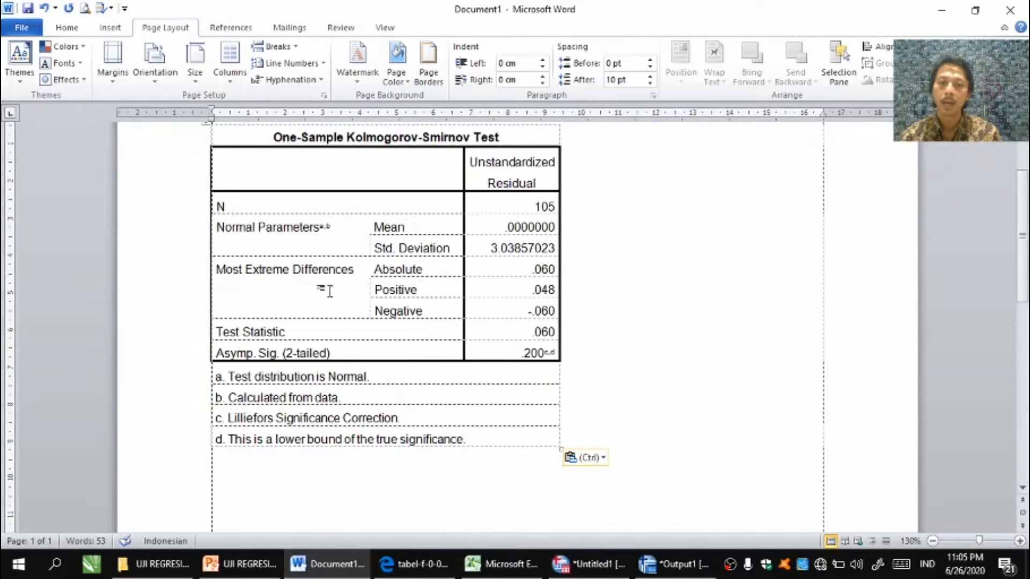
Step: Highlight the Asymp. Sig. (2-tailed) value in the pasted table in green and set its font size to 16
{"action": "left_click", "coordinate": [620, 335]}
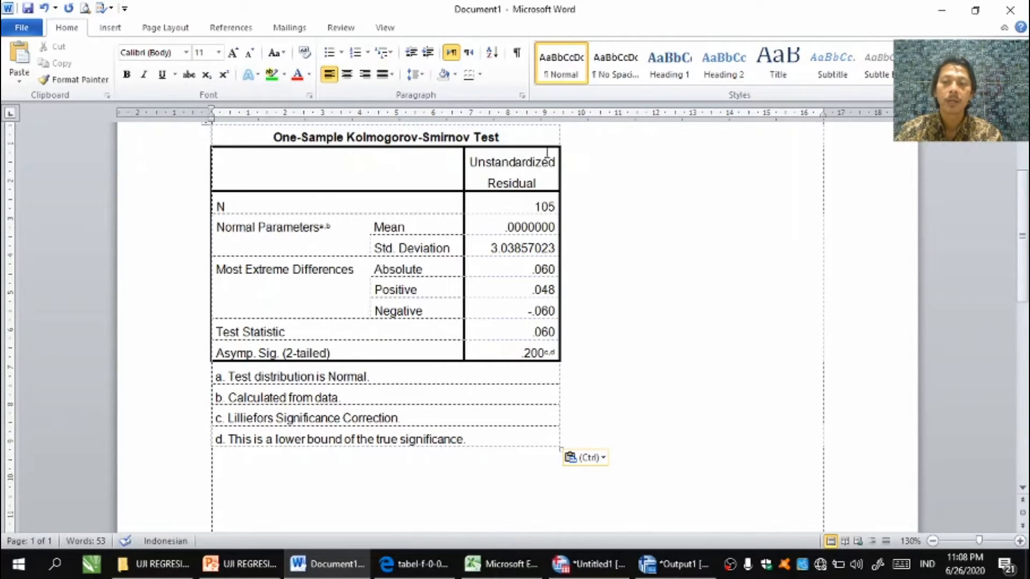
{"action": "left_click", "coordinate": [510, 354]}
{"action": "left_click_drag", "start_coordinate": [531, 360], "coordinate": [560, 356]}
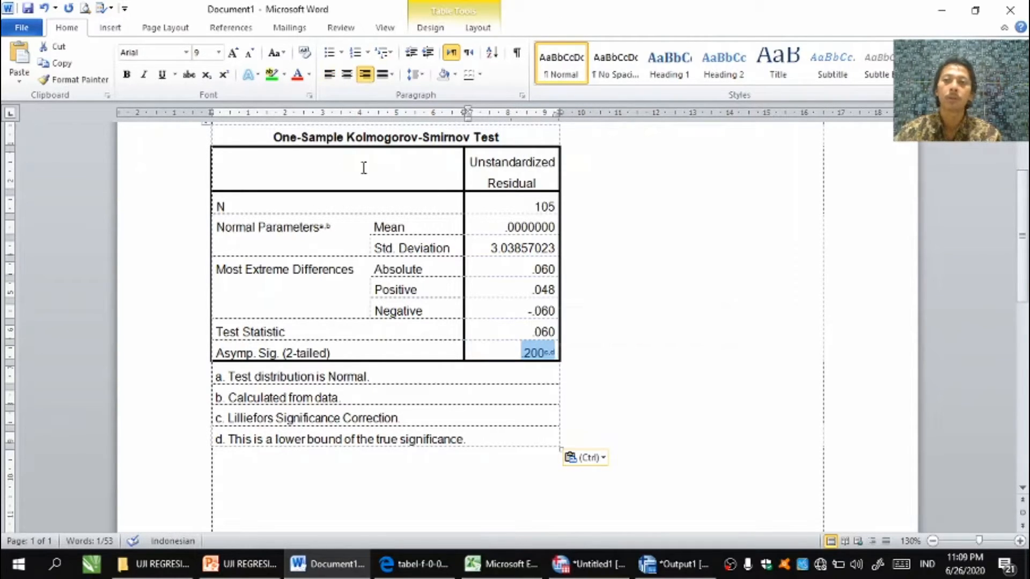
{"action": "left_click", "coordinate": [272, 75]}
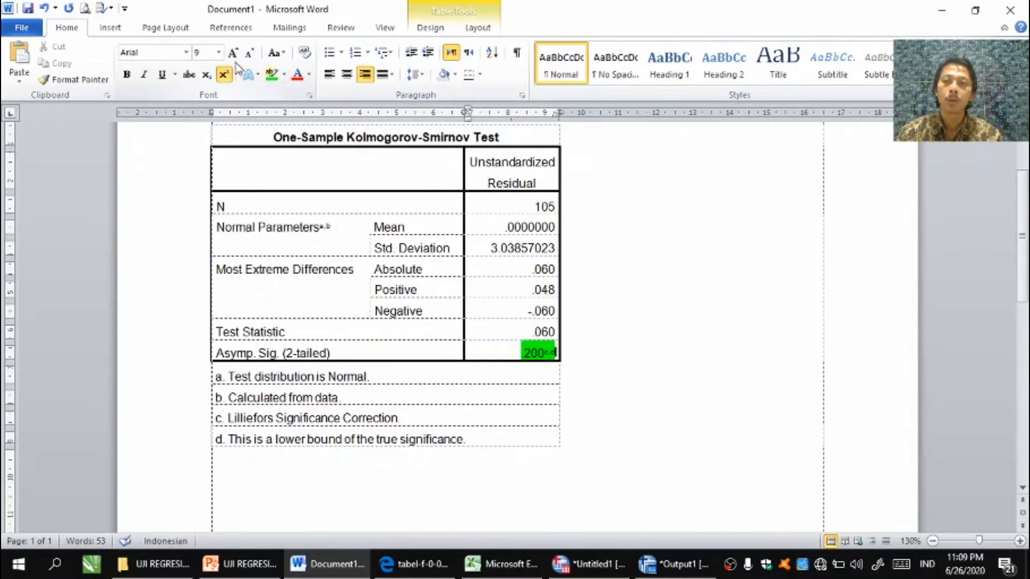
{"action": "left_click", "coordinate": [219, 53]}
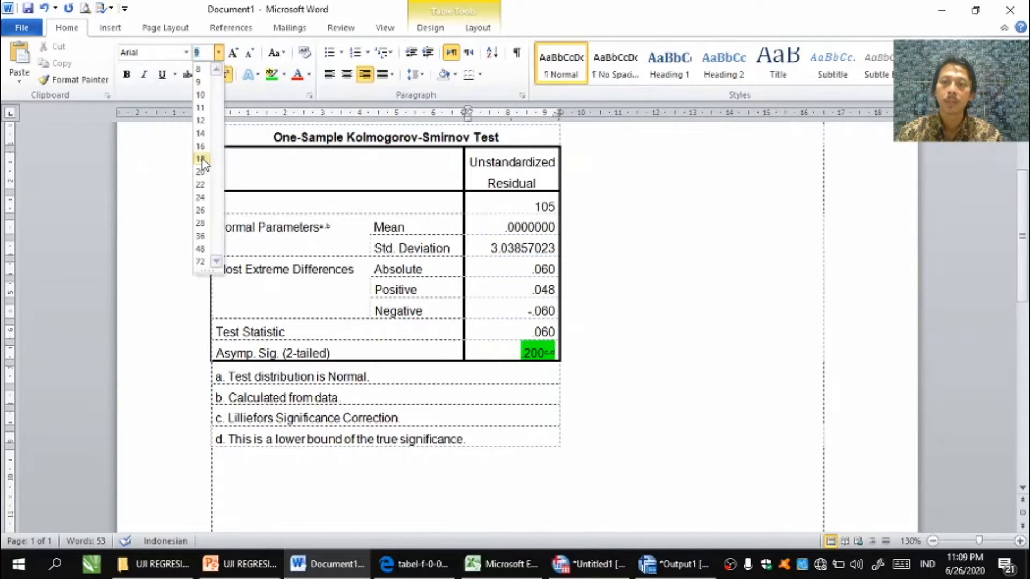
{"action": "left_click", "coordinate": [200, 159]}
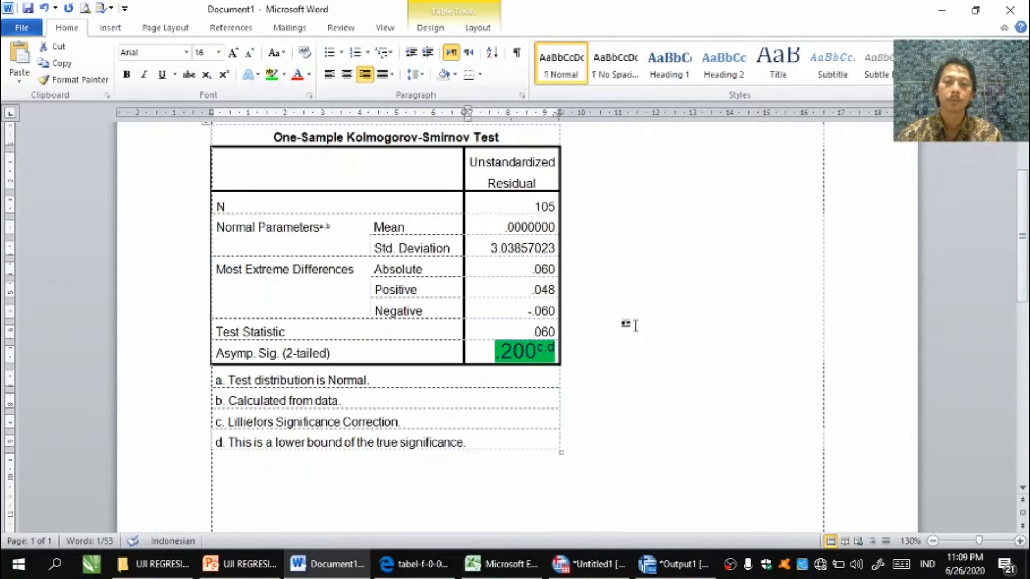
{"action": "left_click", "coordinate": [635, 327]}
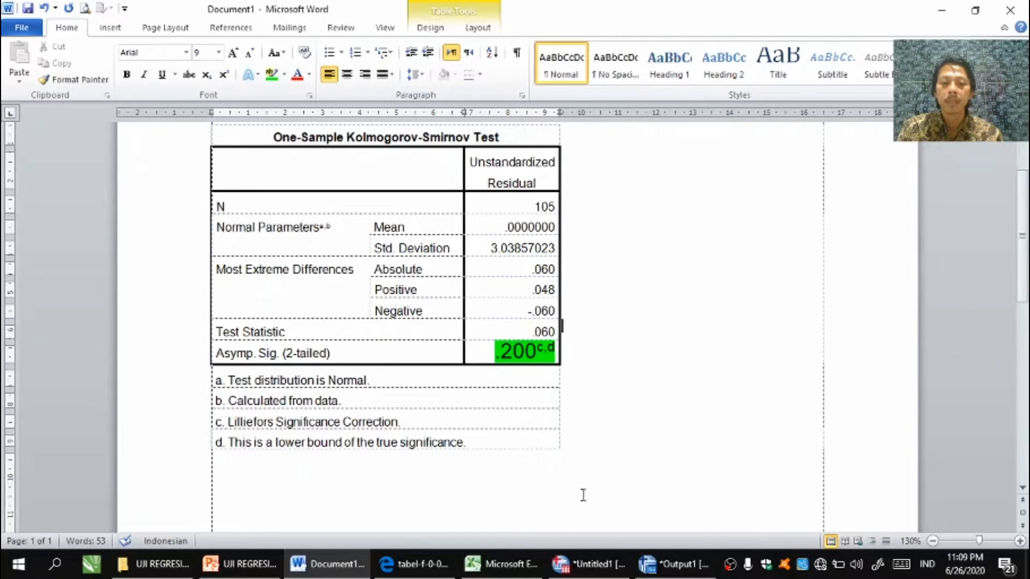
Step: In the SPSS Data Editor, set up a Means comparison with KEPUTUSAN PEMBELIAN as dependent and KUALITAS PRODUK, INOVASI and PROMOSI as independent variables
{"action": "left_click", "coordinate": [581, 561]}
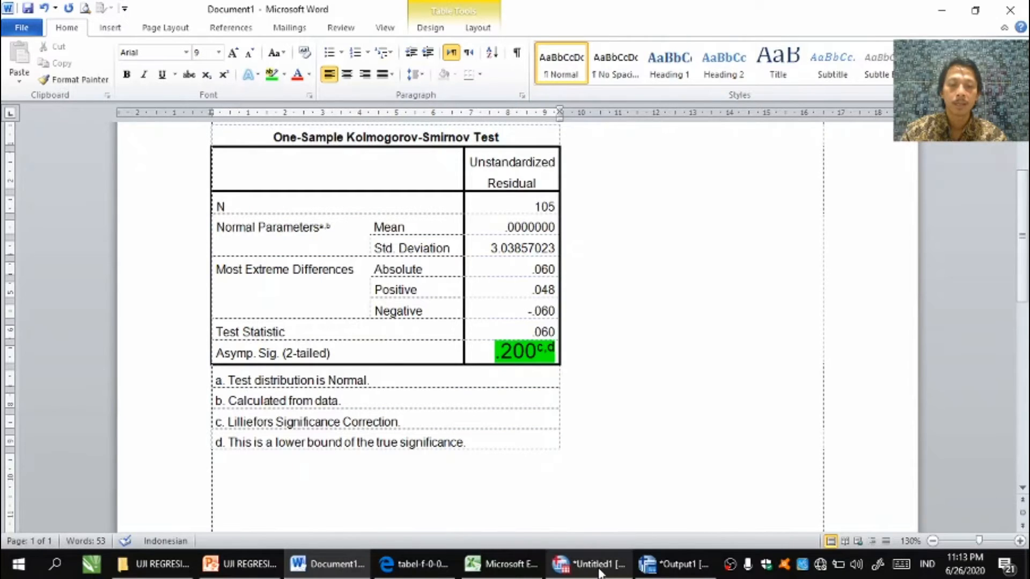
{"action": "mouse_move", "coordinate": [599, 573]}
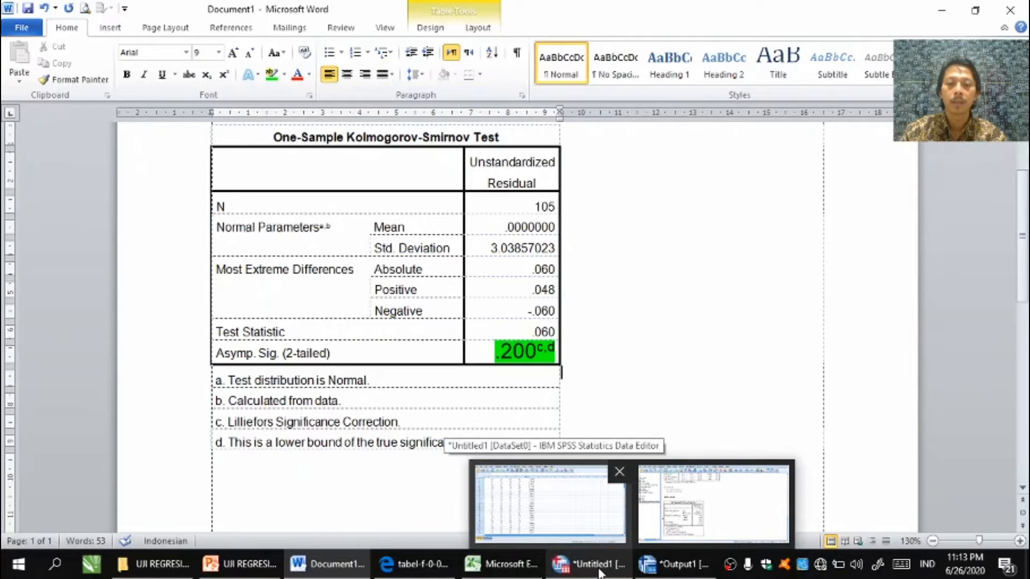
{"action": "left_click", "coordinate": [599, 573]}
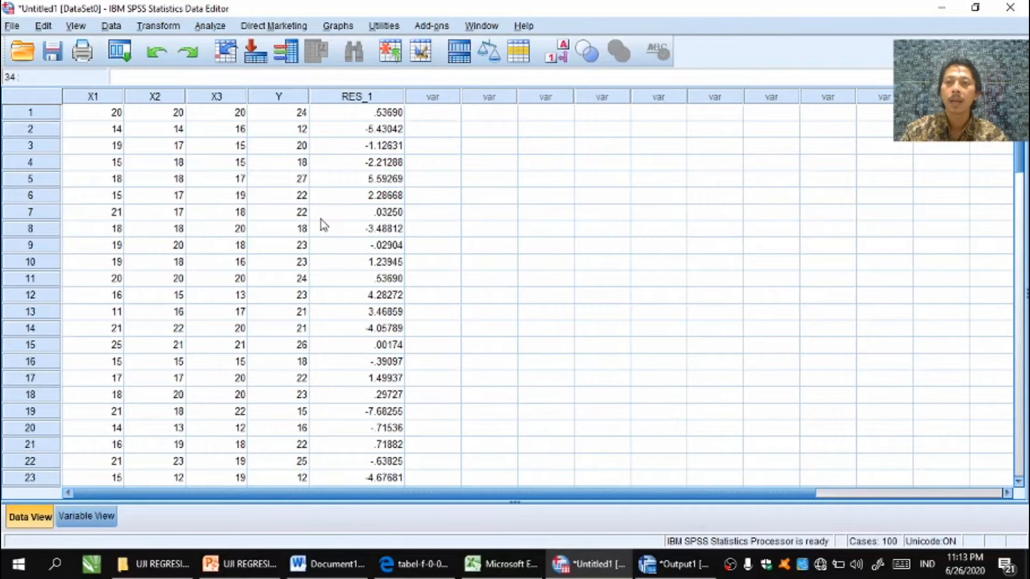
{"action": "left_click", "coordinate": [211, 26]}
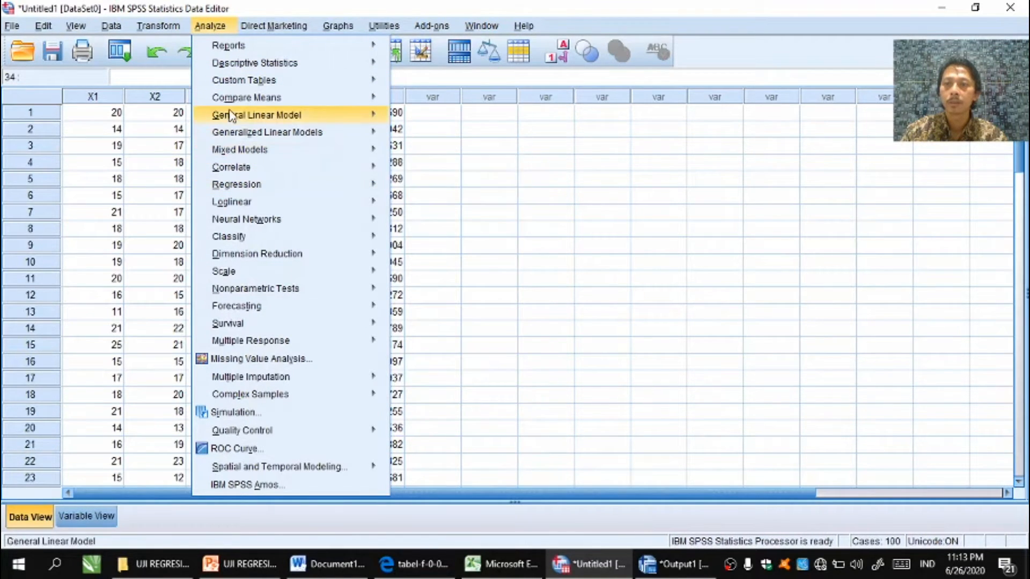
{"action": "mouse_move", "coordinate": [235, 98]}
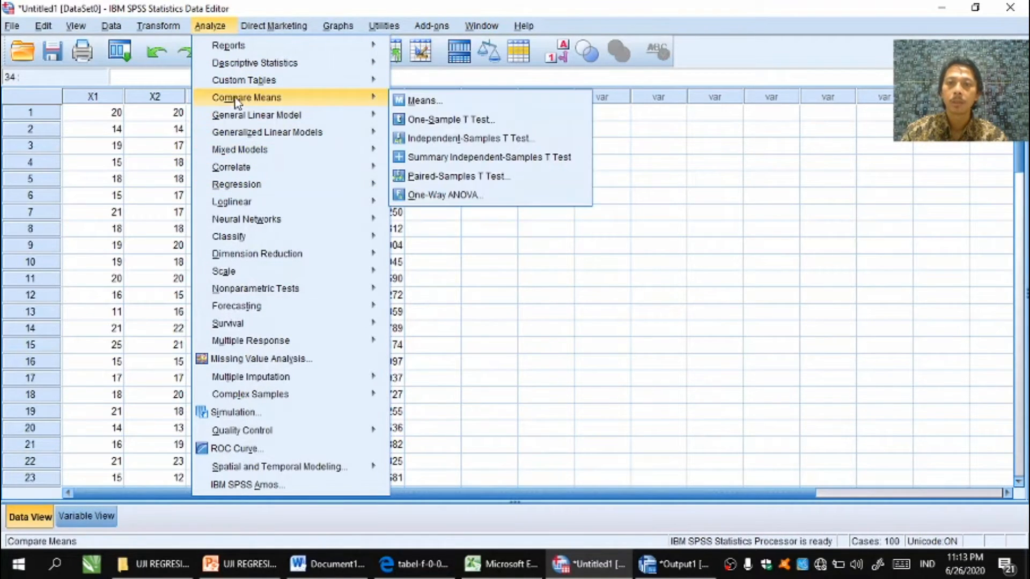
{"action": "left_click", "coordinate": [413, 102]}
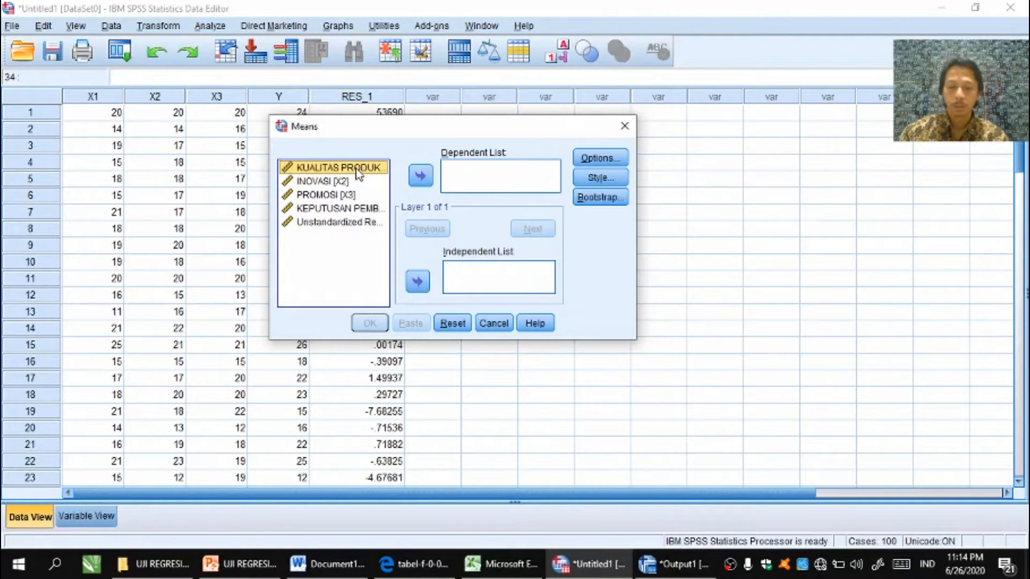
{"action": "key", "text": "shift+Down"}
{"action": "key", "text": "shift+Down"}
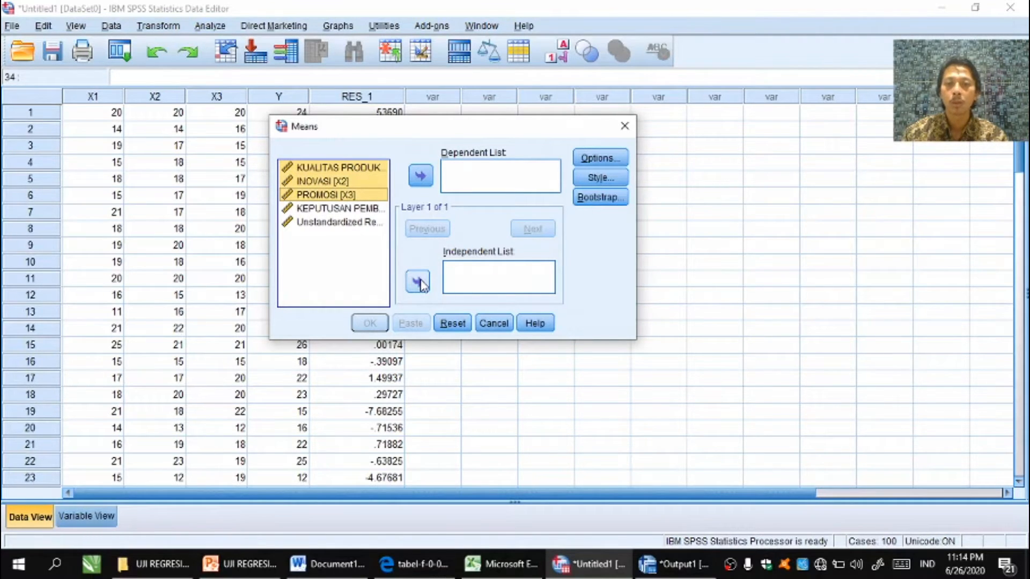
{"action": "left_click", "coordinate": [421, 284]}
{"action": "left_click", "coordinate": [343, 171]}
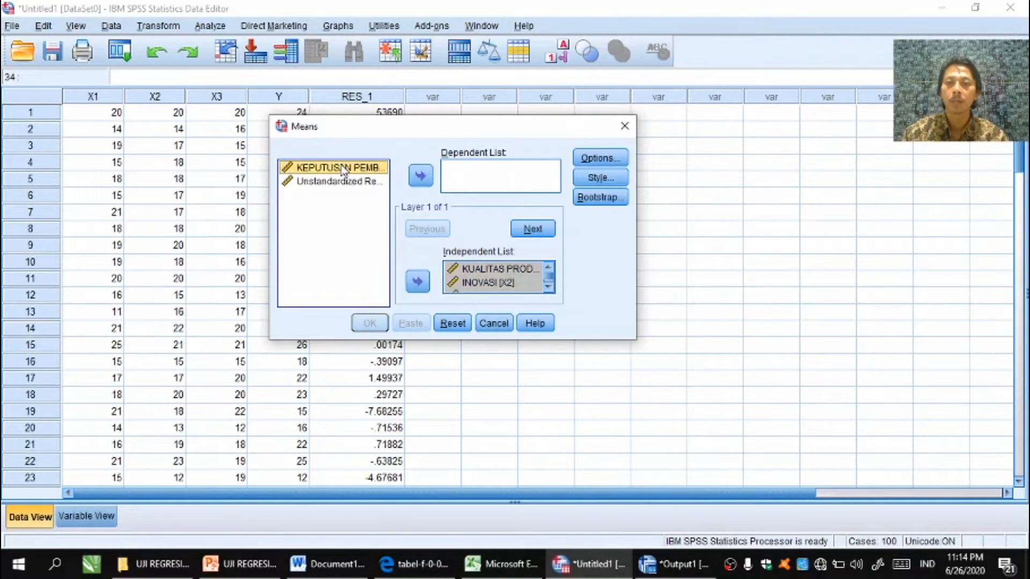
{"action": "left_click", "coordinate": [421, 176]}
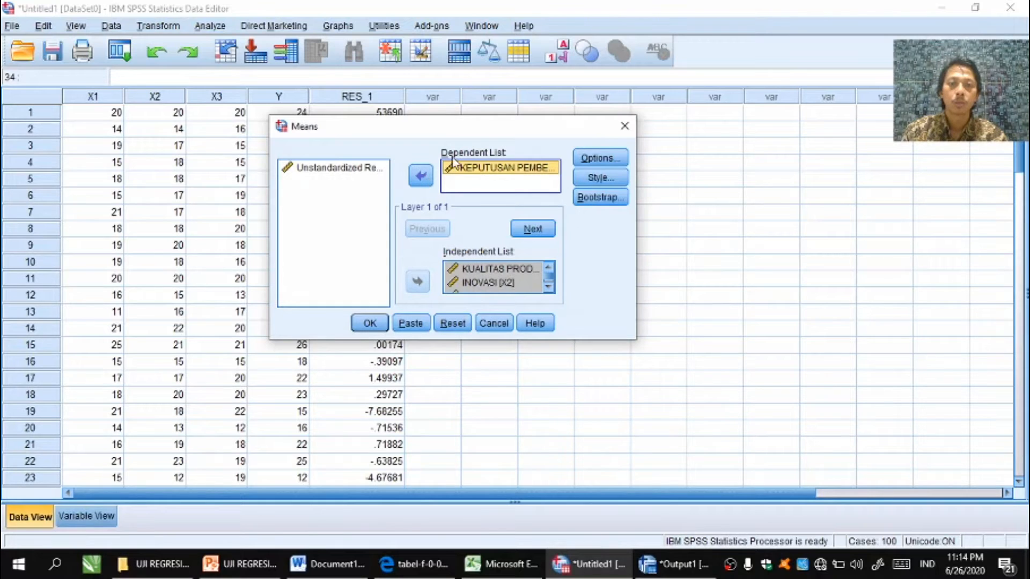
Step: Enable Test for linearity for the Means comparison and run the analysis
{"action": "left_click", "coordinate": [599, 160]}
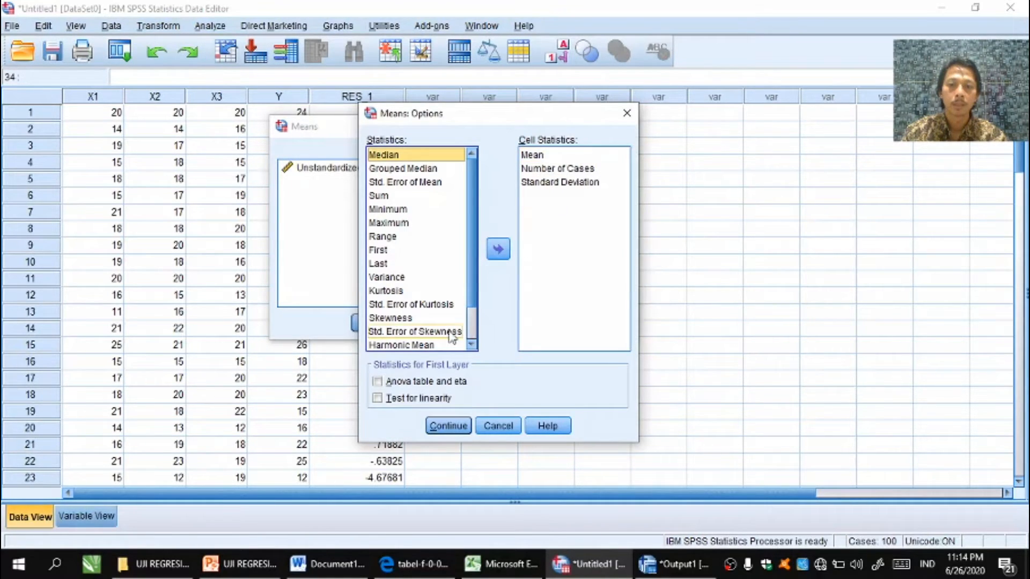
{"action": "left_click", "coordinate": [378, 399]}
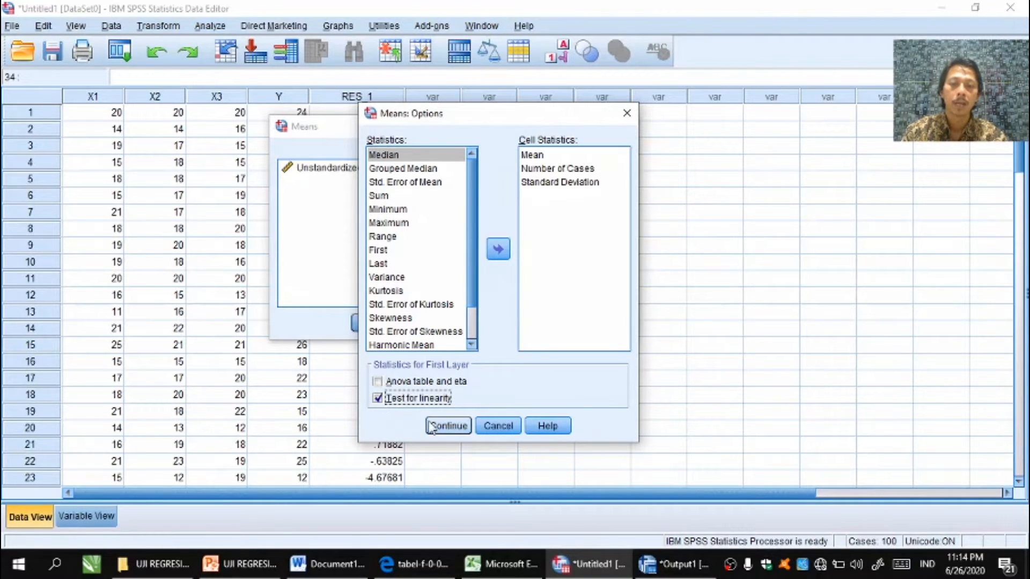
{"action": "left_click", "coordinate": [447, 426]}
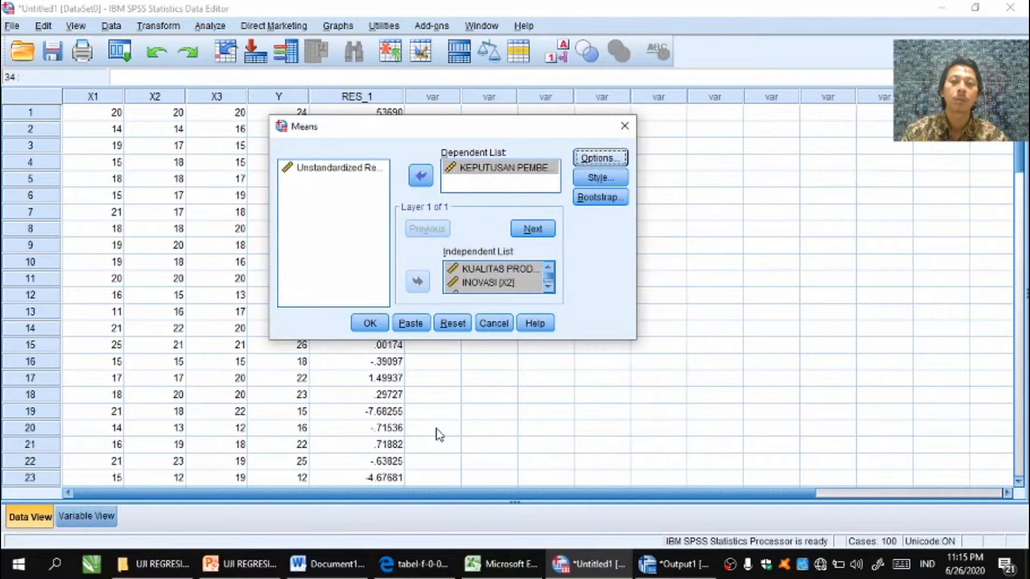
{"action": "left_click", "coordinate": [370, 323]}
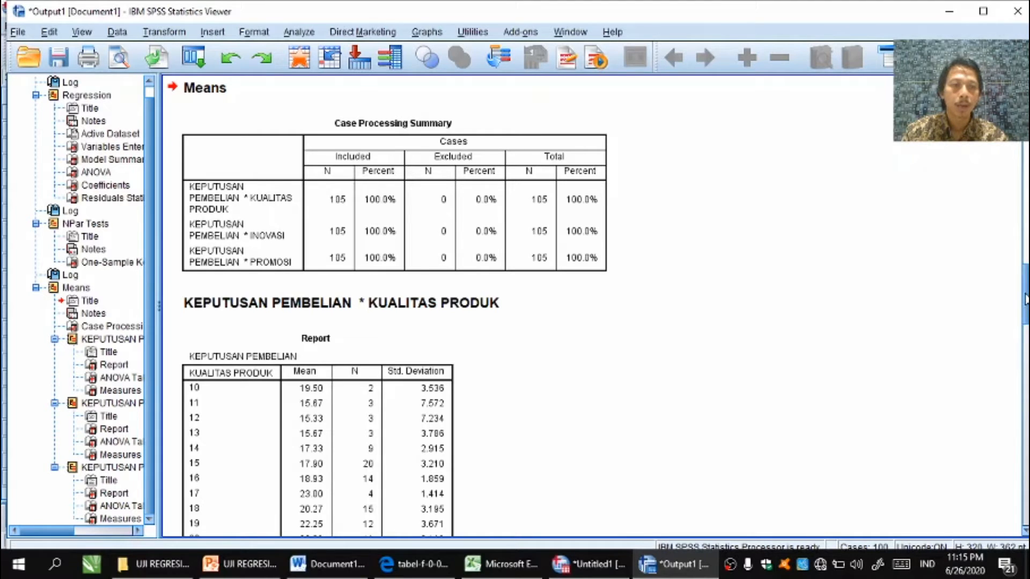
Step: Copy the KEPUTUSAN PEMBELIAN * KUALITAS PRODUK ANOVA table from the SPSS output into the Word document below the Kolmogorov-Smirnov table
{"action": "left_click_drag", "start_coordinate": [1024, 299], "coordinate": [1024, 359]}
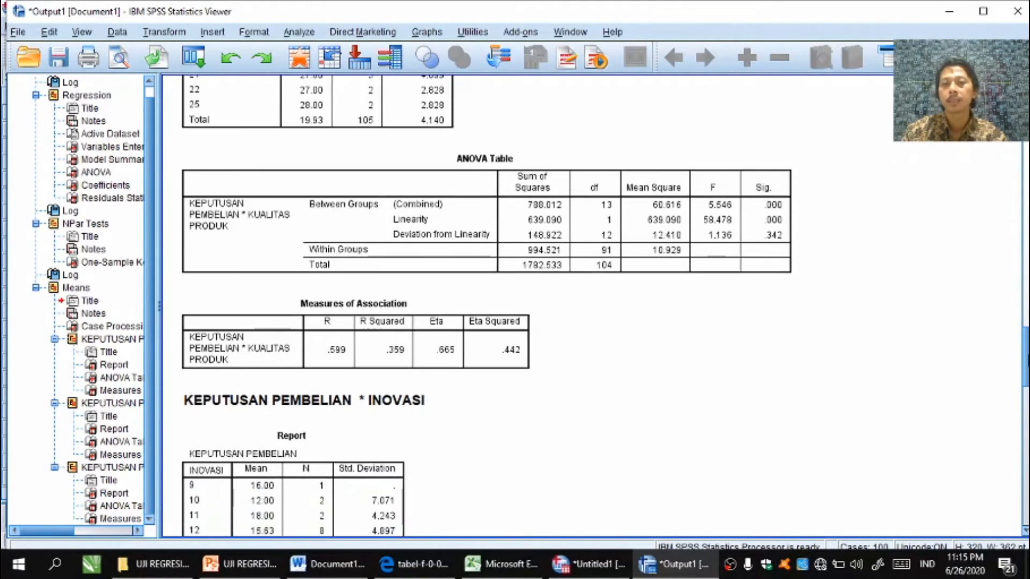
{"action": "left_click", "coordinate": [573, 199]}
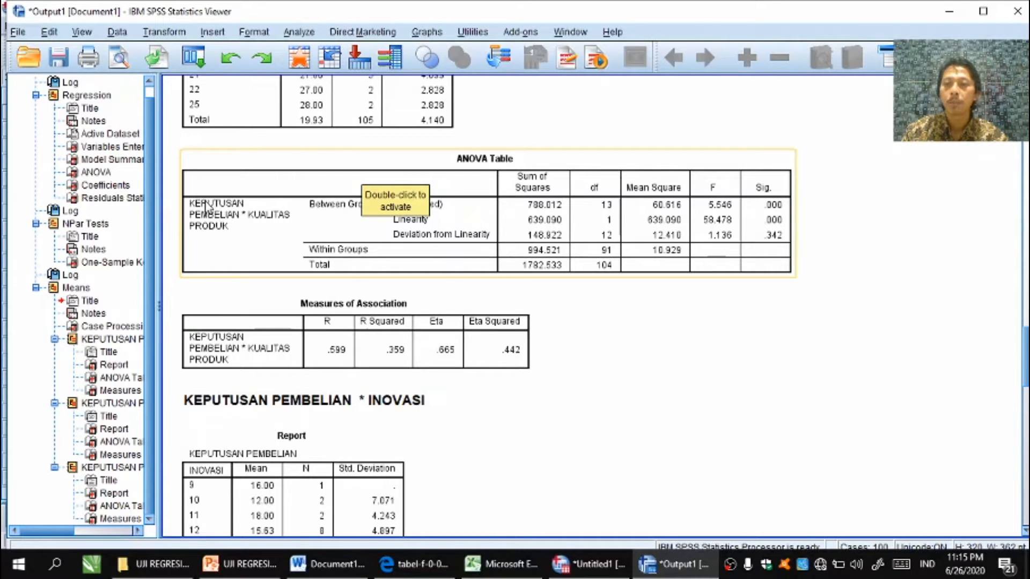
{"action": "left_click", "coordinate": [230, 217]}
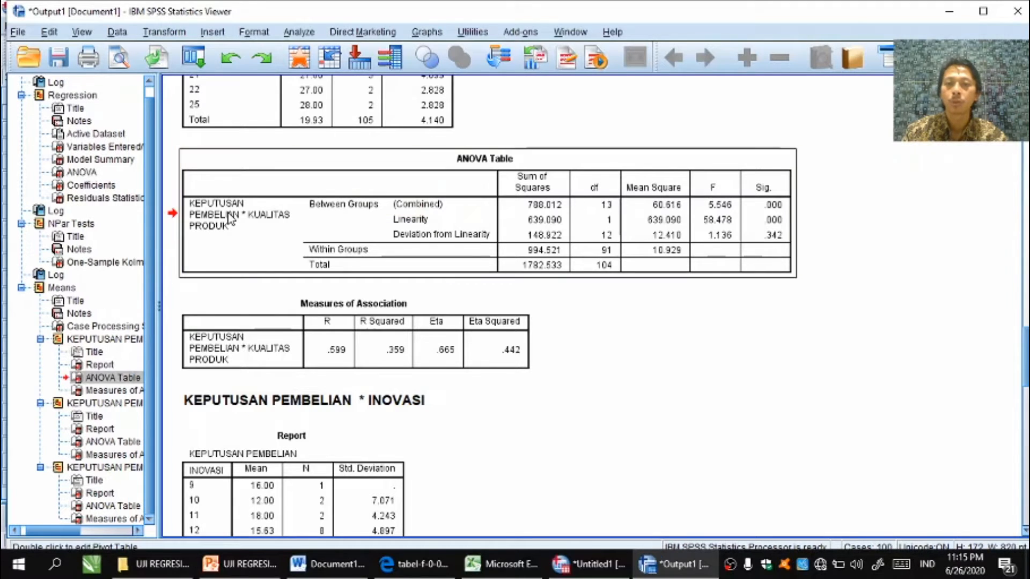
{"action": "right_click", "coordinate": [231, 215]}
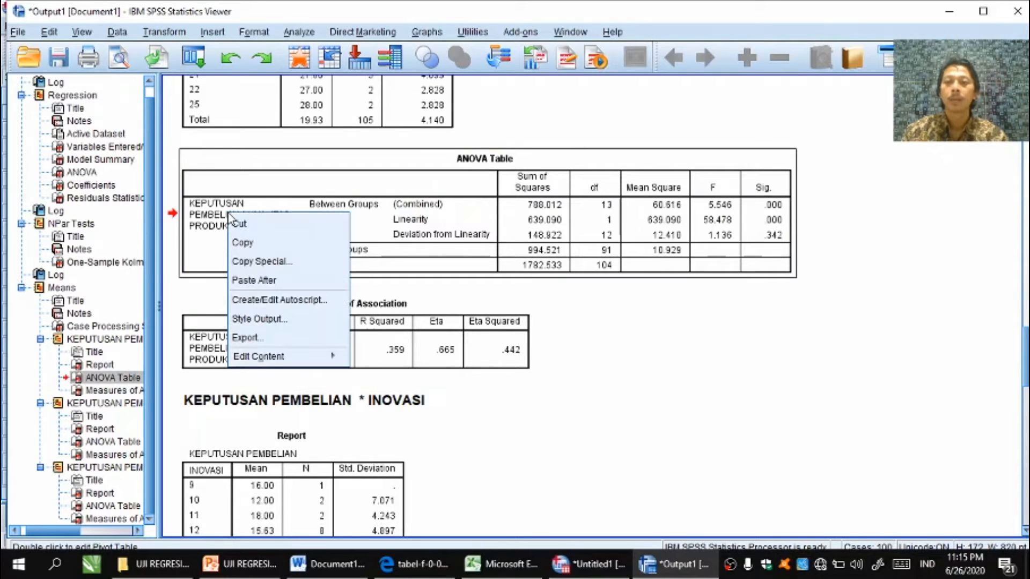
{"action": "left_click", "coordinate": [239, 243]}
{"action": "left_click", "coordinate": [326, 564]}
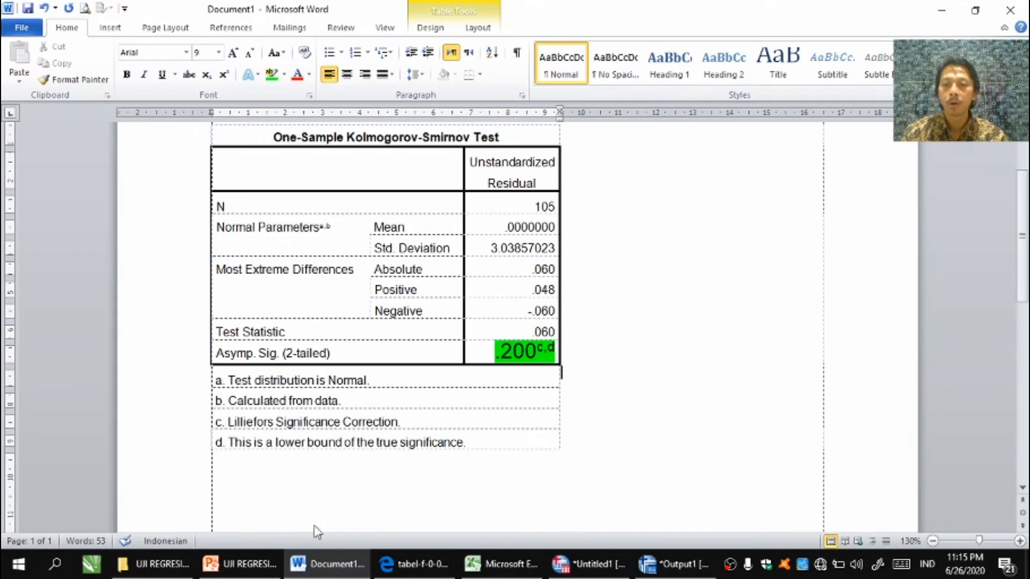
{"action": "left_click", "coordinate": [295, 479]}
{"action": "key", "text": "ctrl+v"}
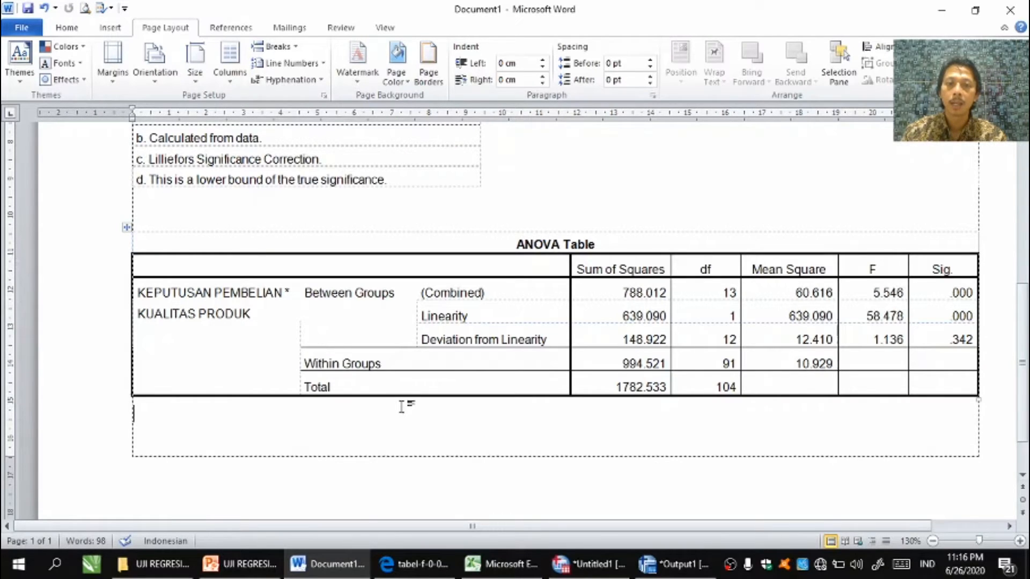
Step: Highlight the Deviation from Linearity Sig. value in the KUALITAS PRODUK ANOVA table in green
{"action": "left_click_drag", "start_coordinate": [137, 314], "coordinate": [250, 315]}
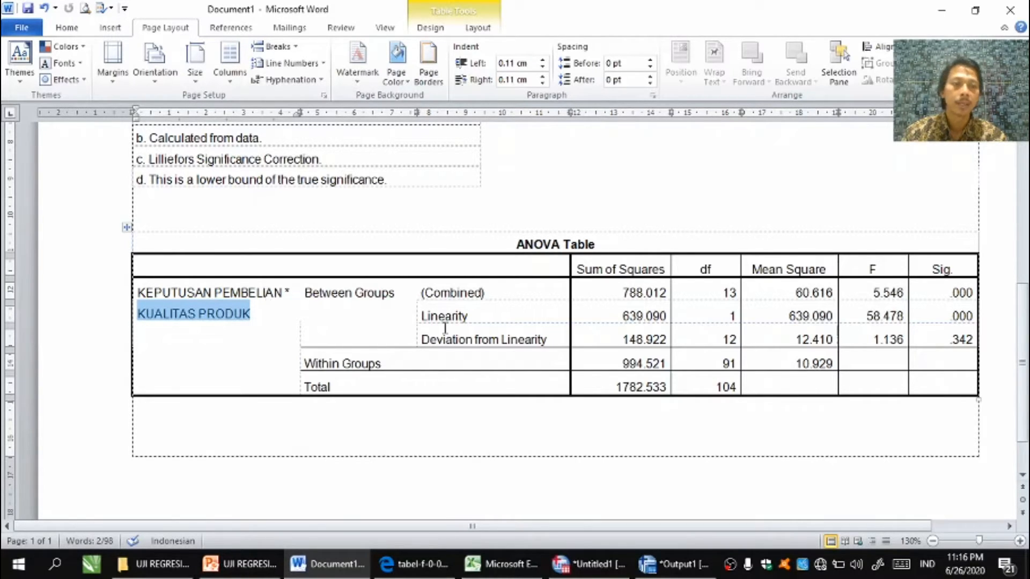
{"action": "left_click", "coordinate": [940, 338]}
{"action": "left_click_drag", "start_coordinate": [939, 337], "coordinate": [977, 339]}
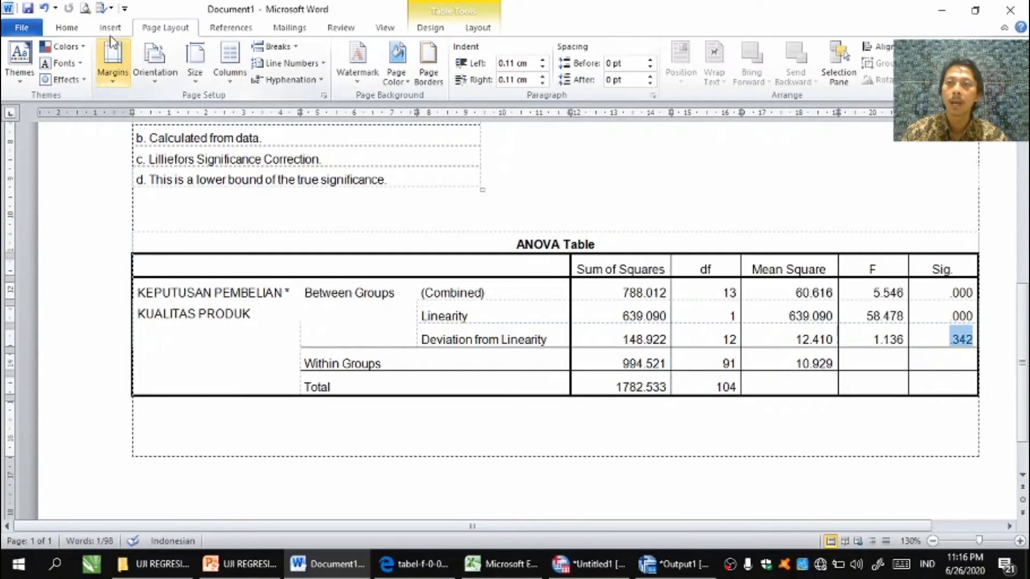
{"action": "left_click", "coordinate": [80, 30]}
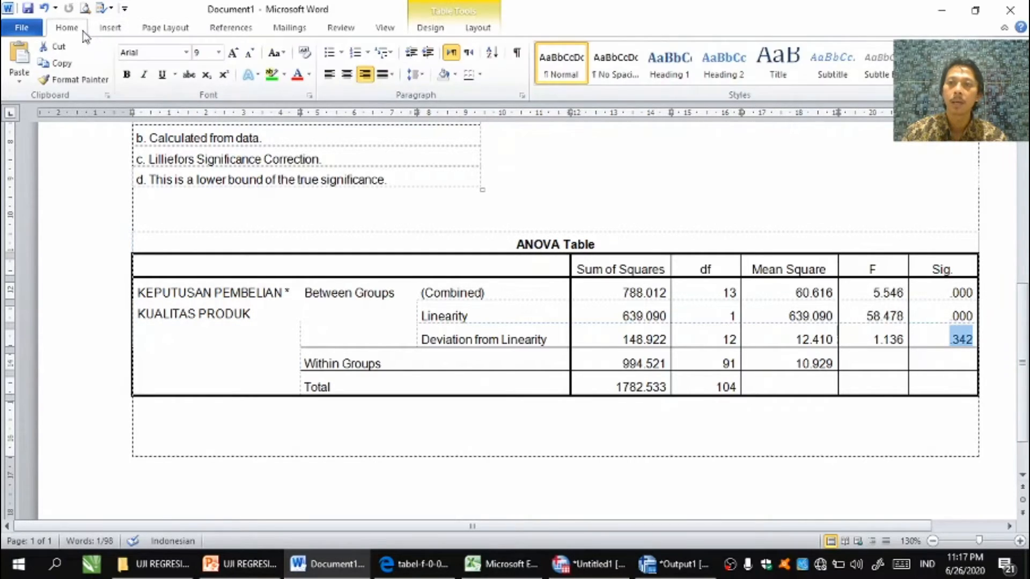
{"action": "left_click", "coordinate": [271, 74]}
{"action": "left_click", "coordinate": [960, 386]}
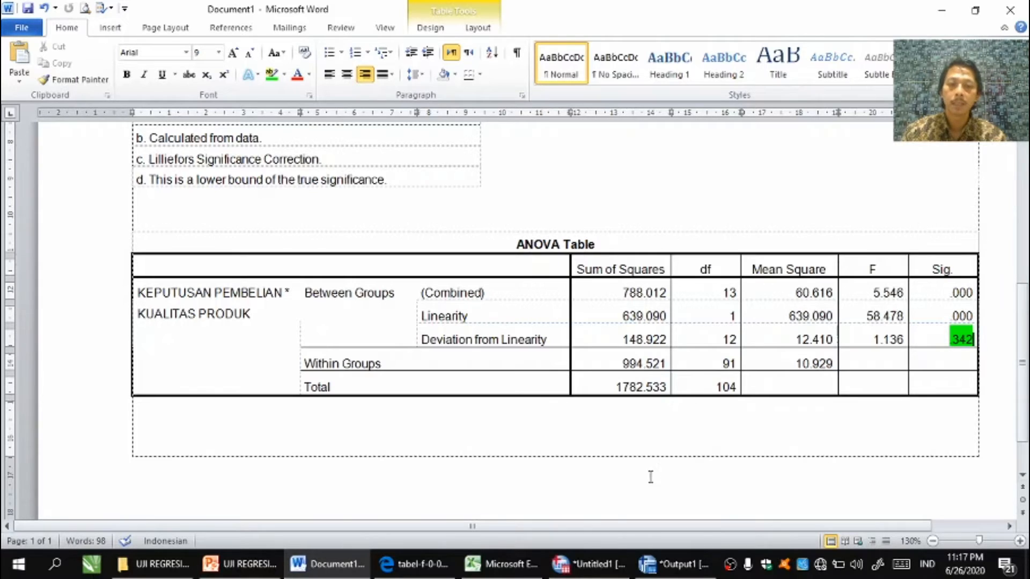
Step: Copy the KEPUTUSAN PEMBELIAN * INOVASI ANOVA table from the SPSS output into the Word document after the KUALITAS PRODUK table
{"action": "mouse_move", "coordinate": [591, 567]}
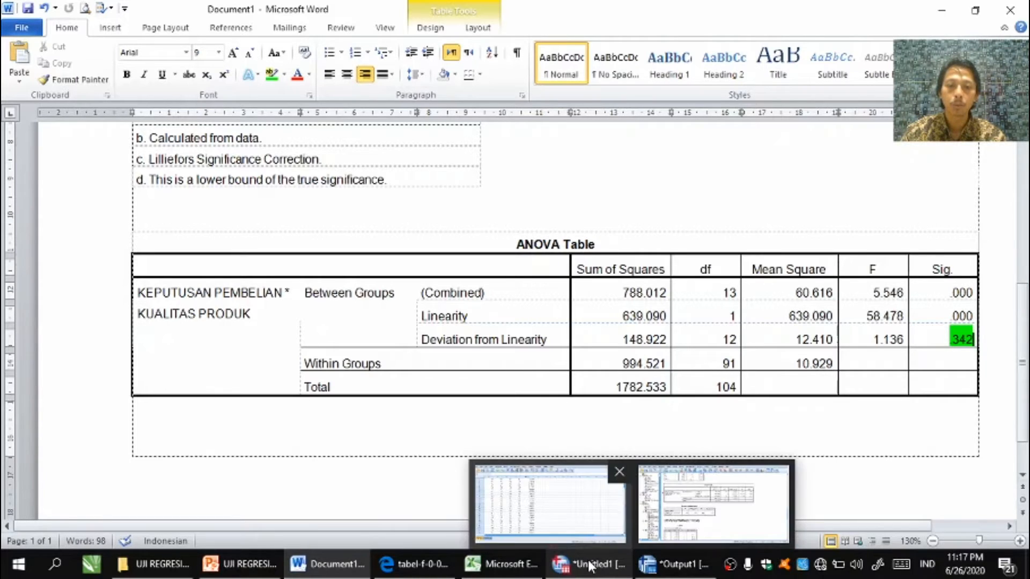
{"action": "left_click", "coordinate": [714, 504]}
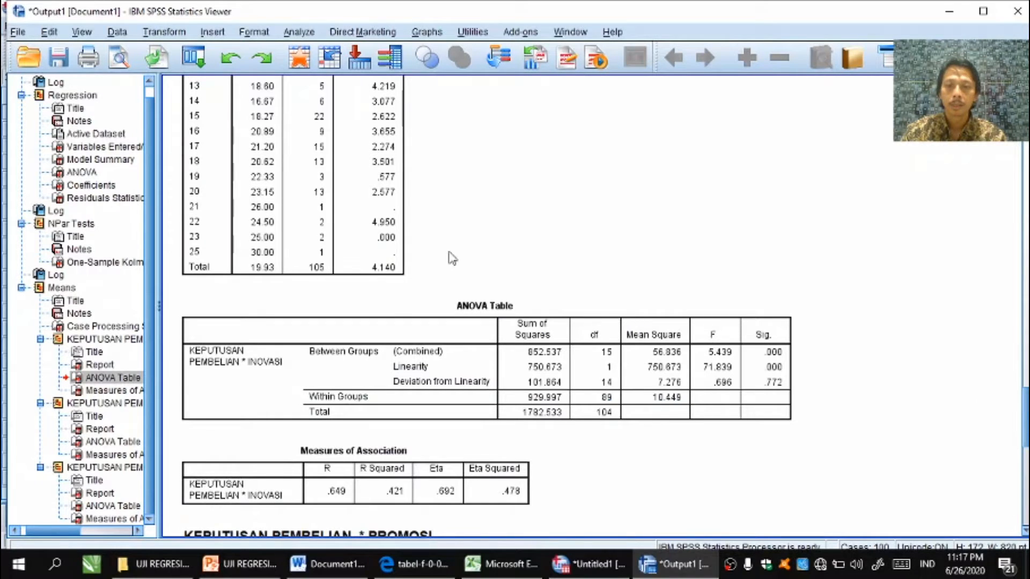
{"action": "left_click", "coordinate": [397, 307]}
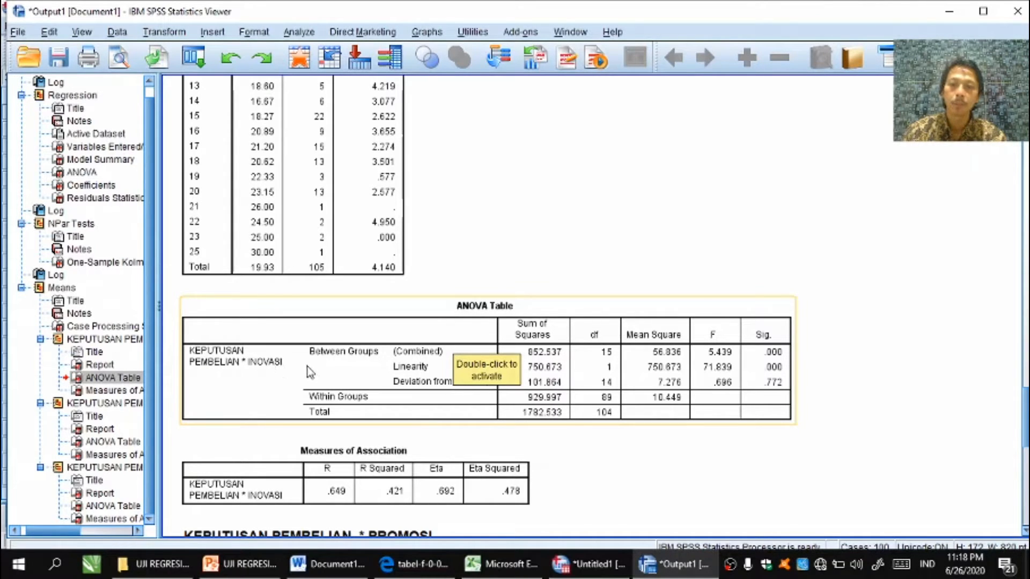
{"action": "left_click", "coordinate": [320, 332]}
{"action": "right_click", "coordinate": [320, 332]}
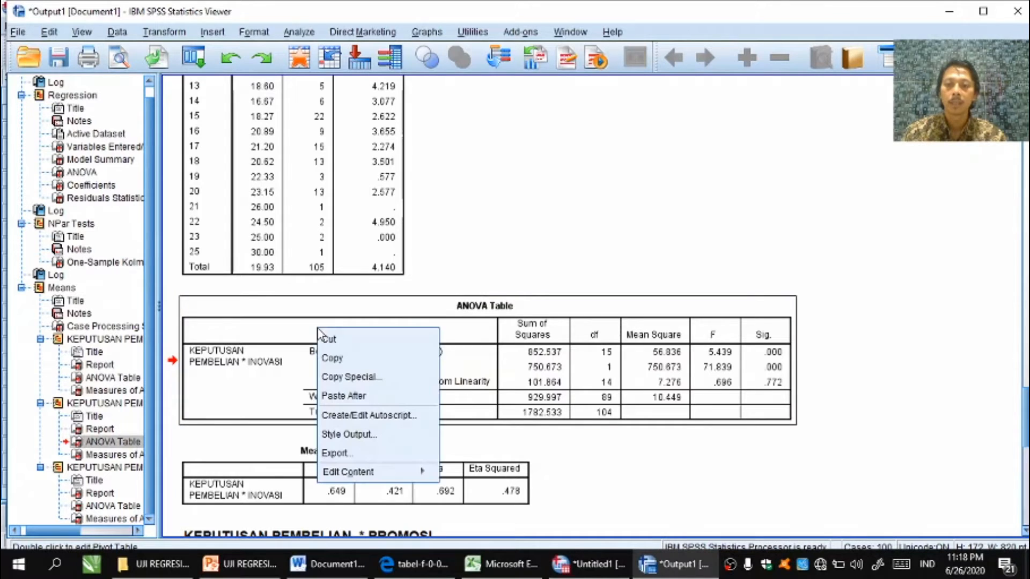
{"action": "left_click", "coordinate": [332, 356]}
{"action": "left_click", "coordinate": [327, 563]}
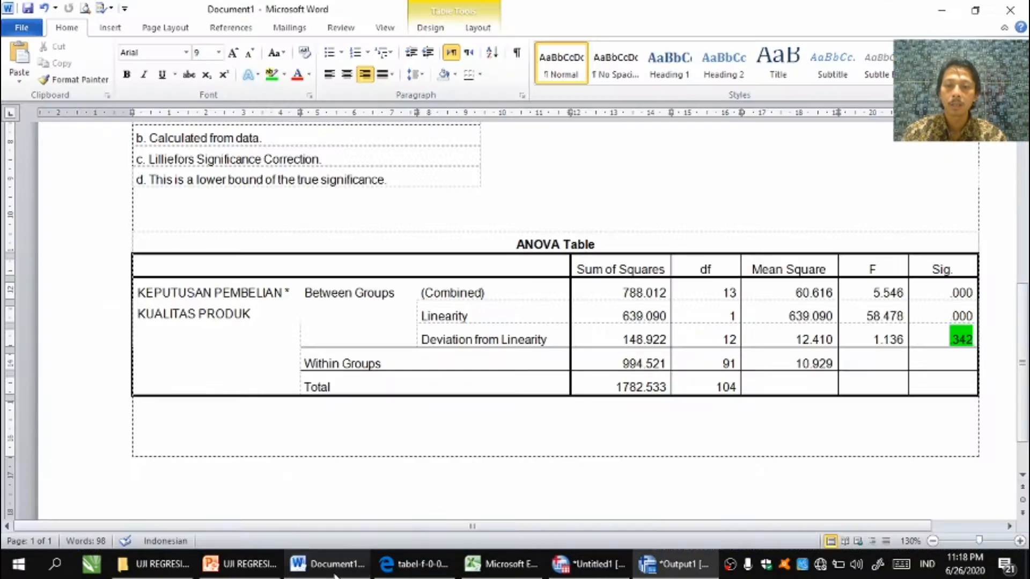
{"action": "key", "text": "ctrl+v"}
{"action": "left_click_drag", "start_coordinate": [1025, 349], "coordinate": [1024, 371]}
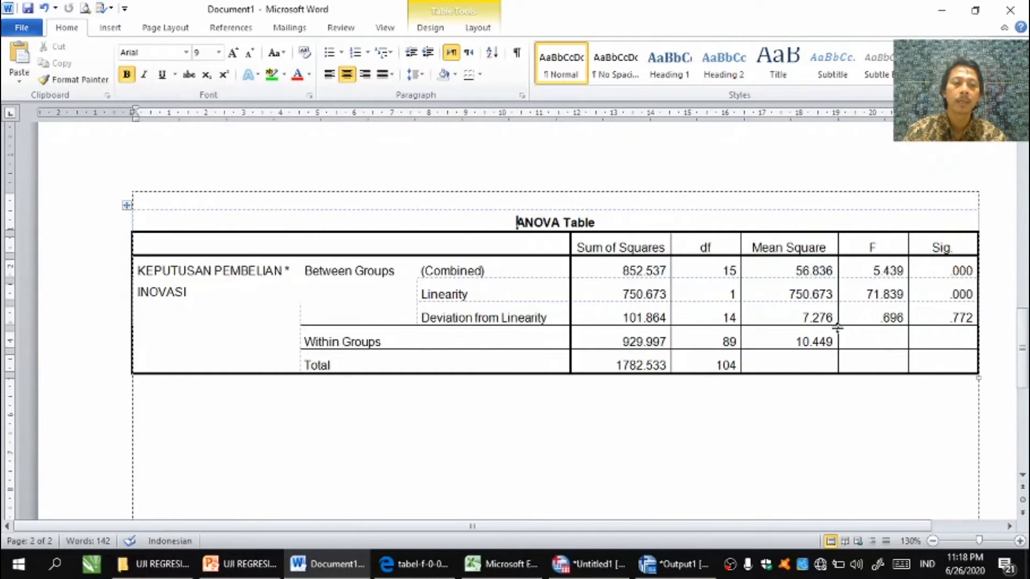
Step: Highlight the Deviation from Linearity Sig. value in the INOVASI ANOVA table in green
{"action": "left_click_drag", "start_coordinate": [948, 319], "coordinate": [974, 318]}
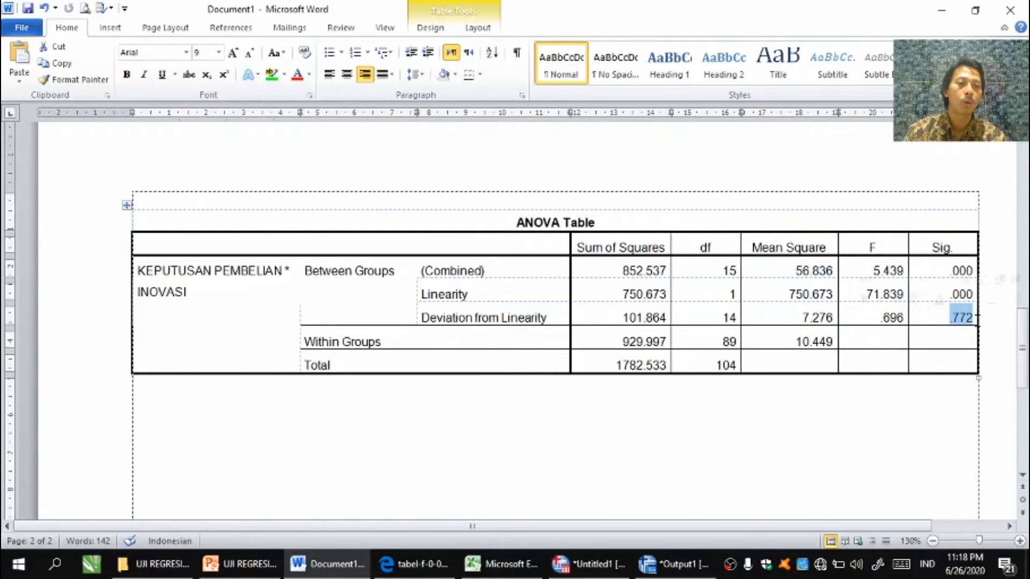
{"action": "left_click", "coordinate": [257, 75]}
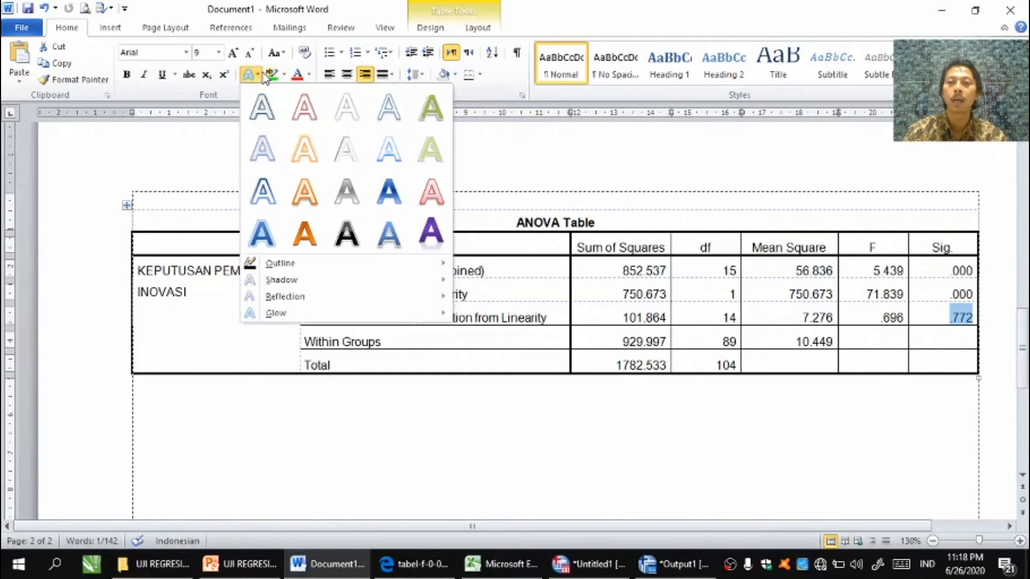
{"action": "left_click", "coordinate": [272, 75]}
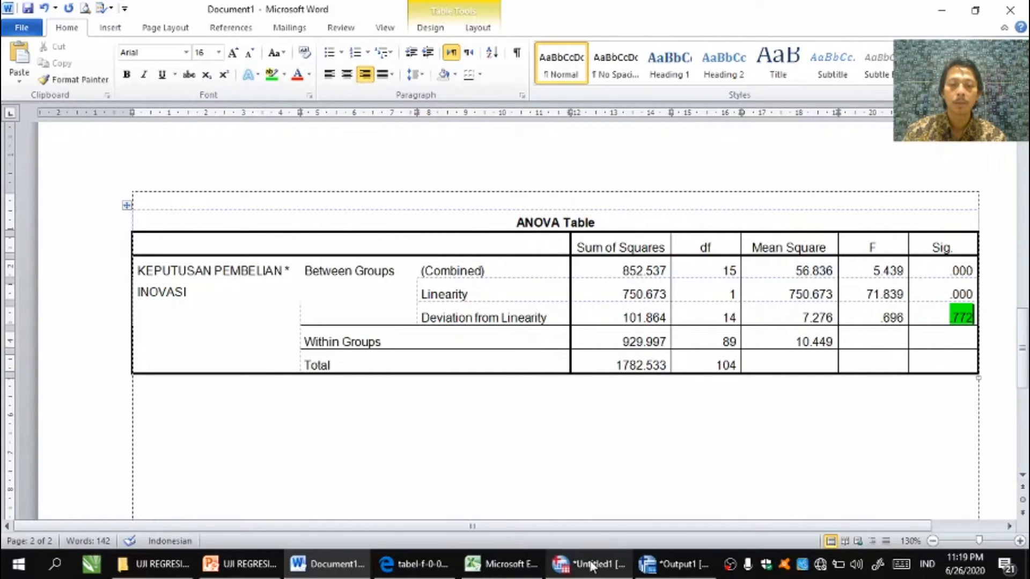
Step: Copy the KEPUTUSAN PEMBELIAN * PROMOSI ANOVA table from the SPSS output into the Word document after the INOVASI table
{"action": "left_click", "coordinate": [663, 566]}
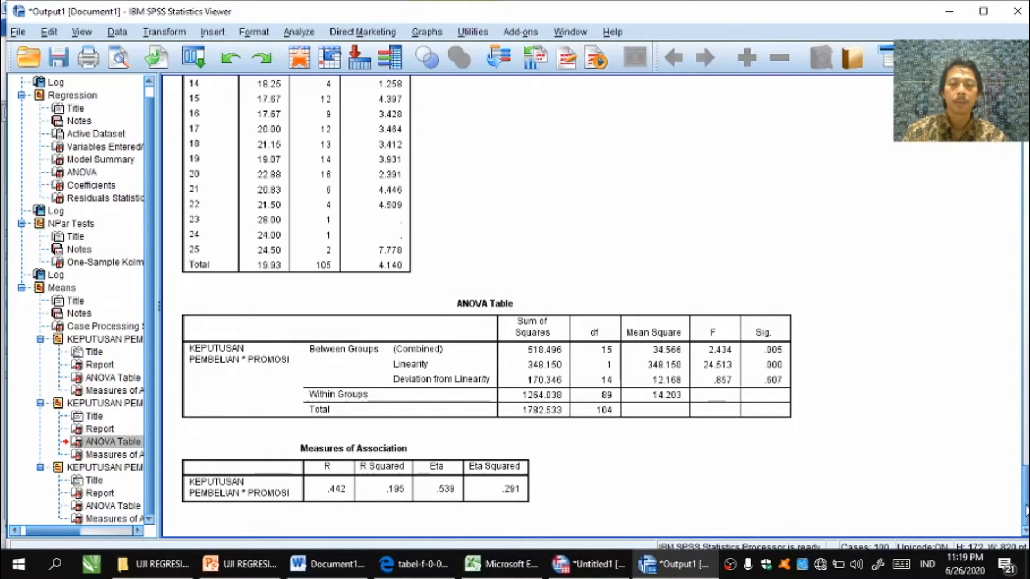
{"action": "left_click", "coordinate": [339, 328]}
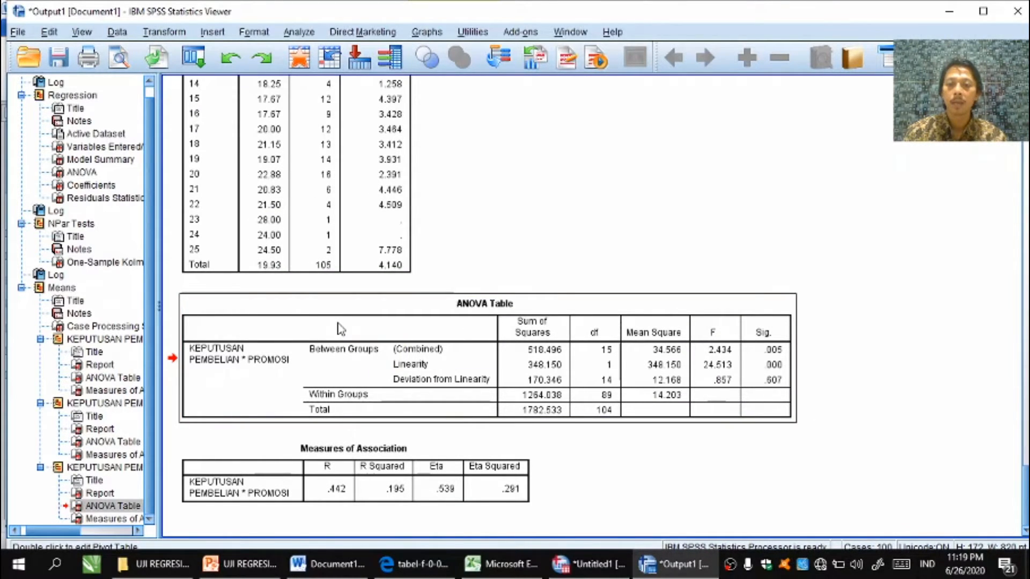
{"action": "right_click", "coordinate": [337, 324]}
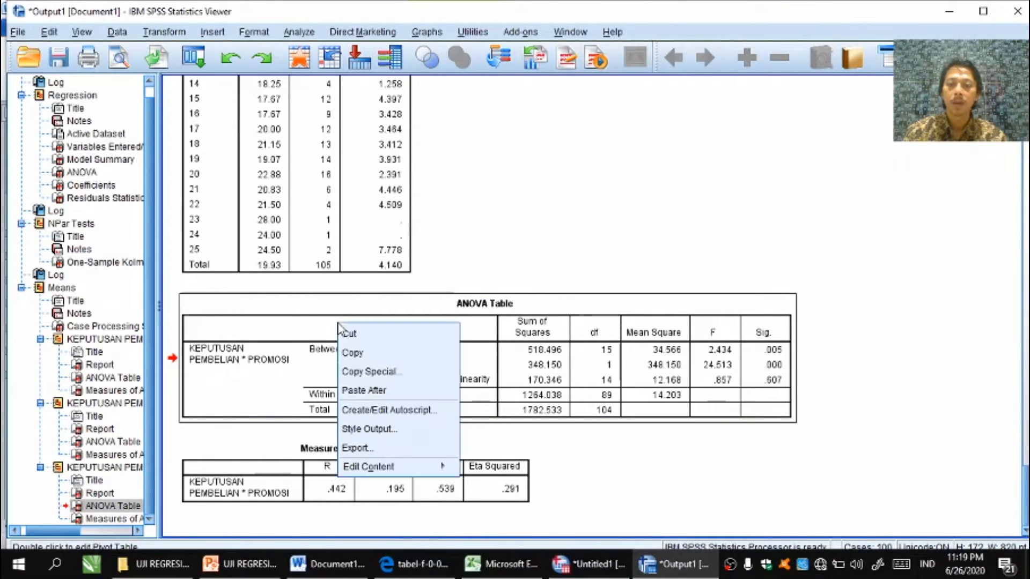
{"action": "left_click", "coordinate": [352, 355]}
{"action": "left_click", "coordinate": [336, 553]}
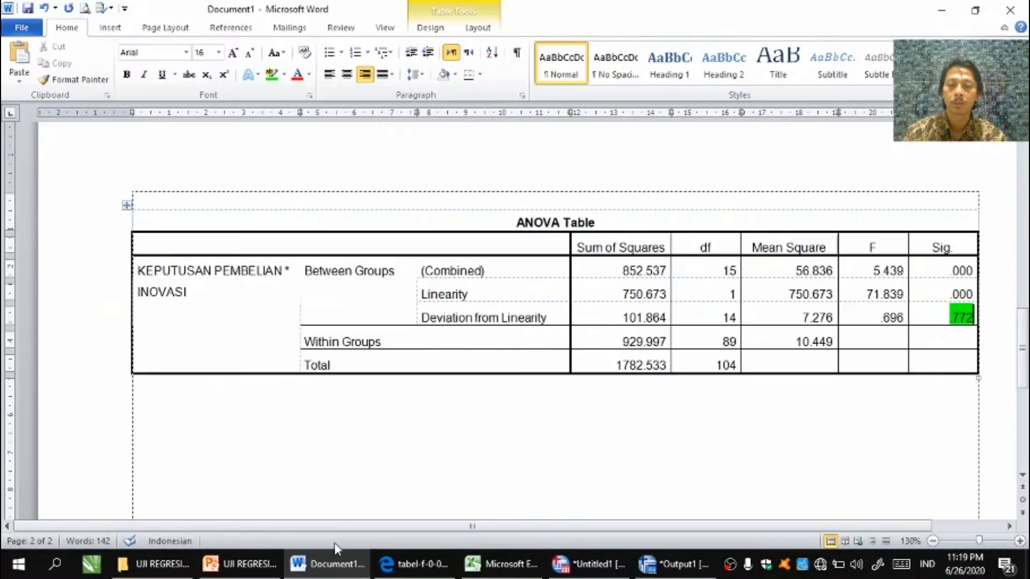
{"action": "key", "text": "ctrl+v"}
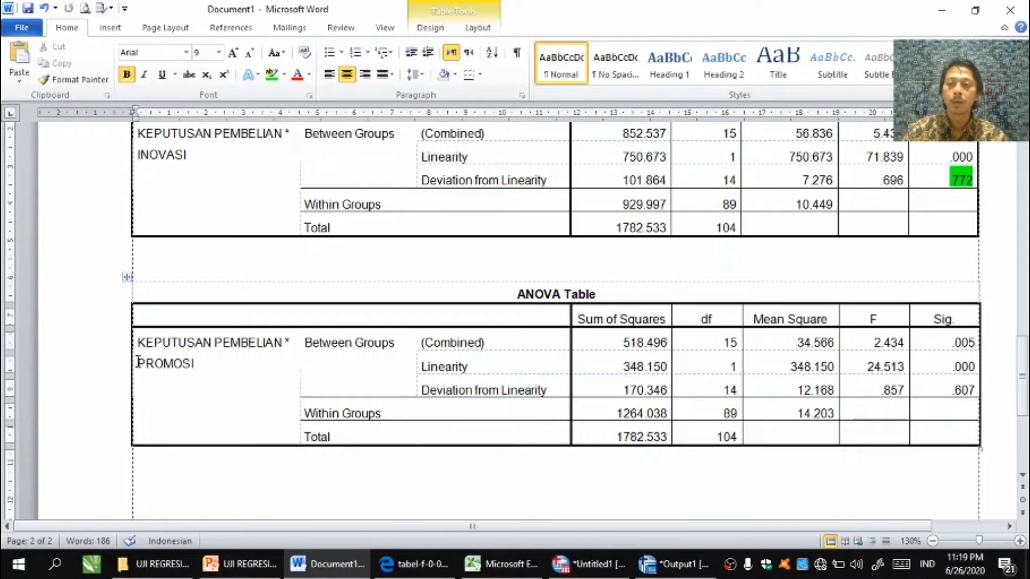
Step: Enlarge the Deviation from Linearity Sig. value in the PROMOSI ANOVA table to 16 pt and highlight it in green
{"action": "left_click_drag", "start_coordinate": [138, 363], "coordinate": [195, 364]}
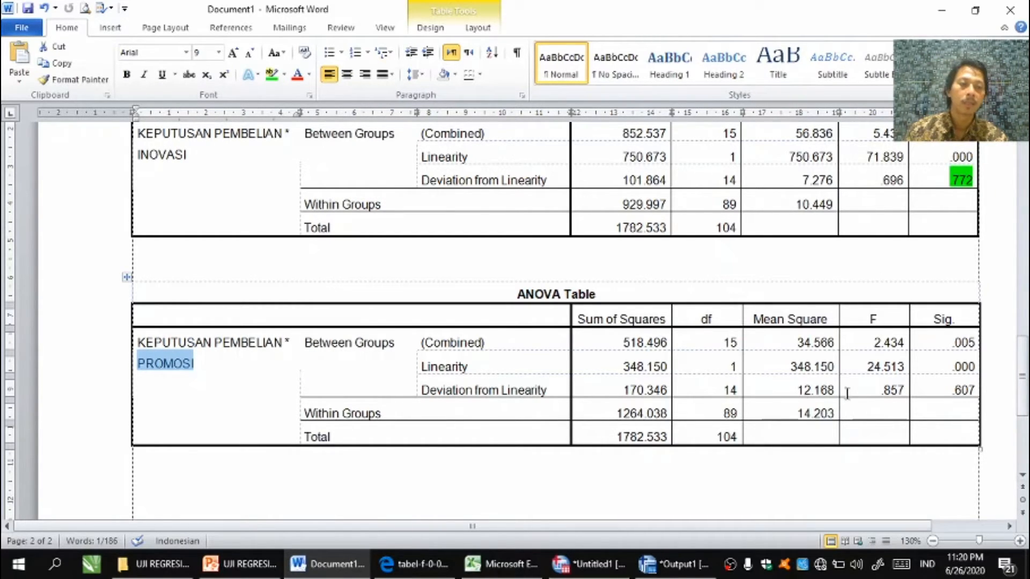
{"action": "left_click_drag", "start_coordinate": [952, 390], "coordinate": [973, 400]}
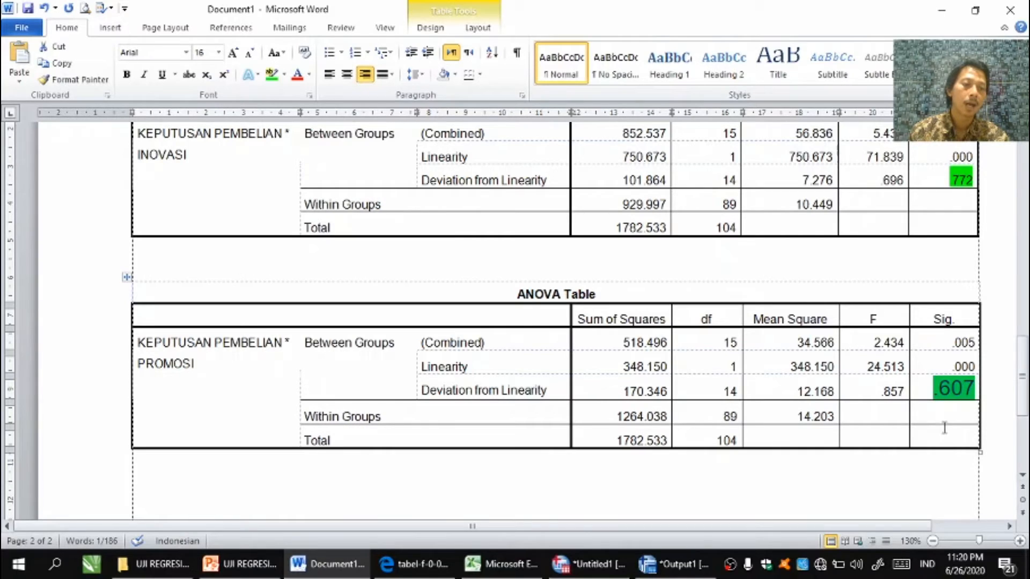
{"action": "left_click", "coordinate": [943, 417]}
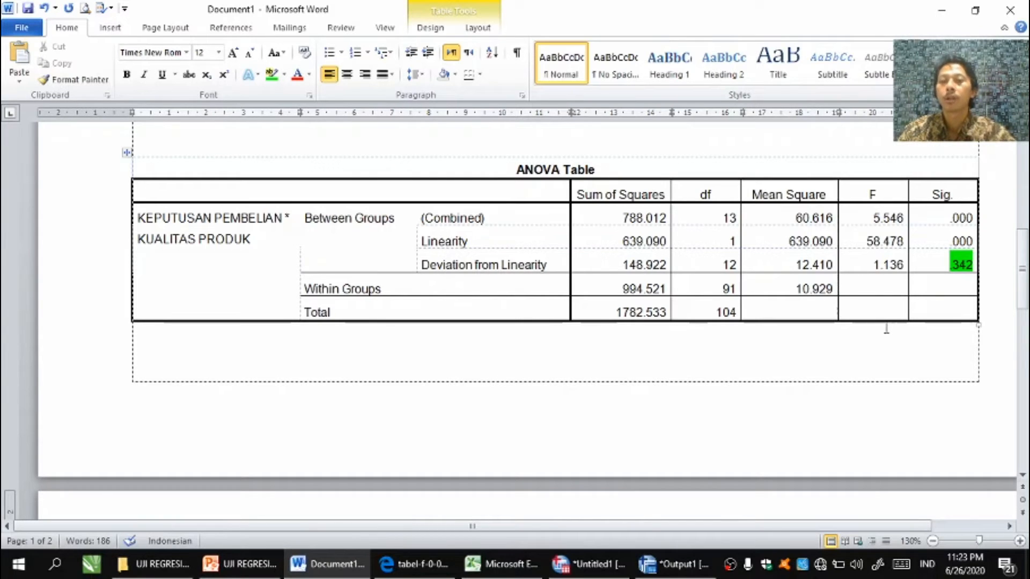
Step: In the SPSS Data Editor, set up a linear regression of Y on X1, X2 and X3 that saves unstandardized residuals
{"action": "left_click", "coordinate": [600, 571]}
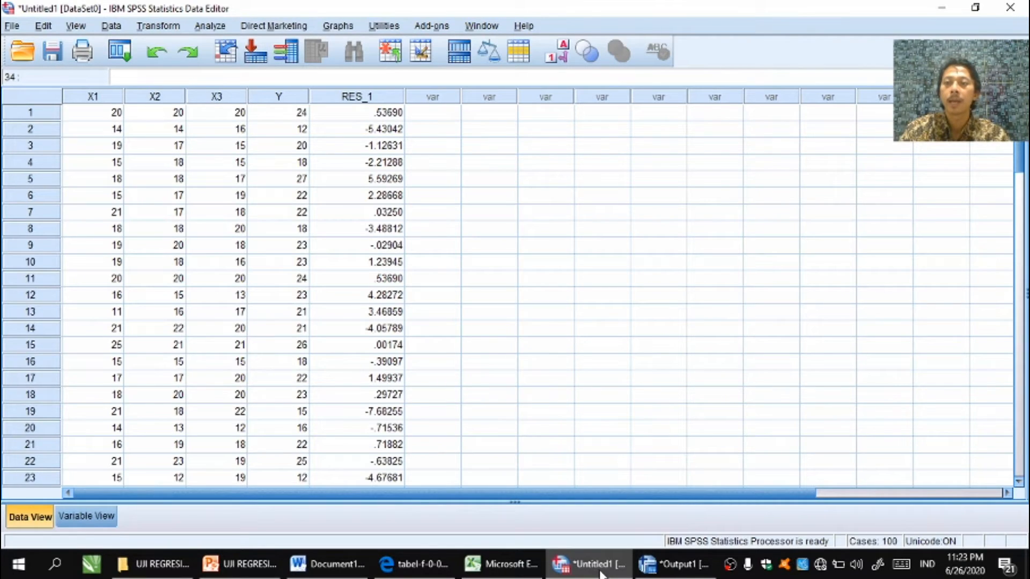
{"action": "left_click", "coordinate": [210, 27]}
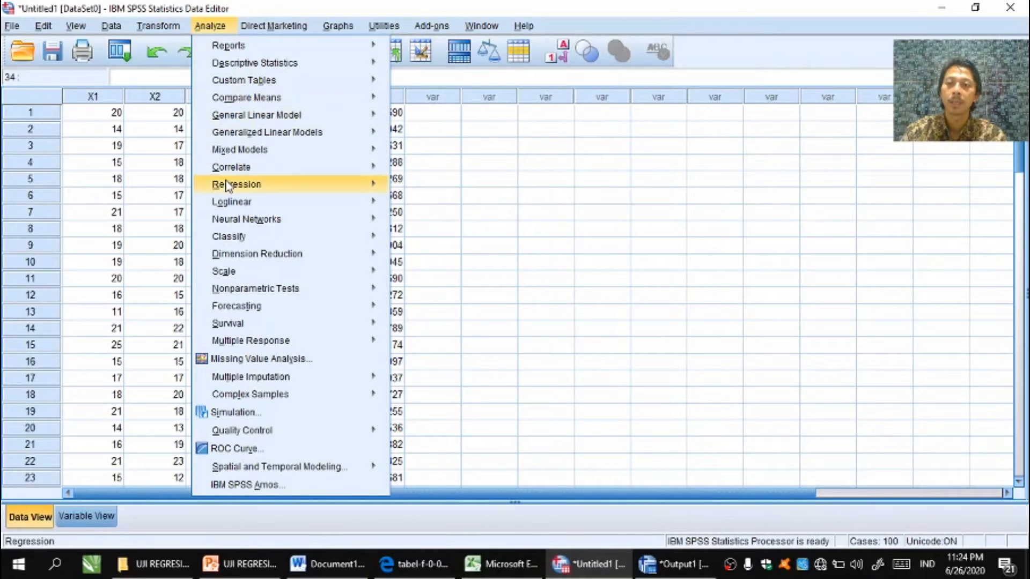
{"action": "mouse_move", "coordinate": [226, 185]}
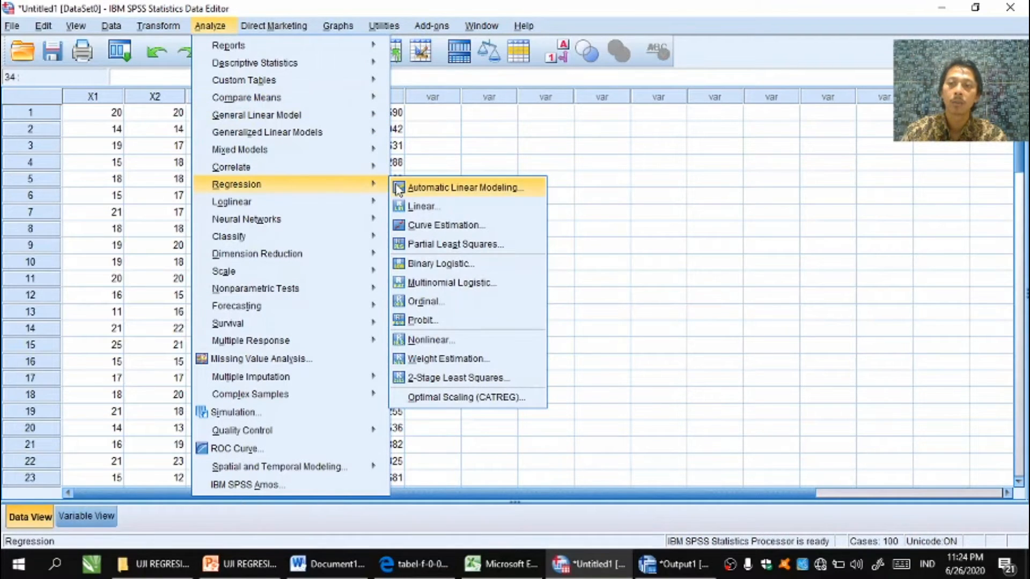
{"action": "left_click", "coordinate": [418, 207]}
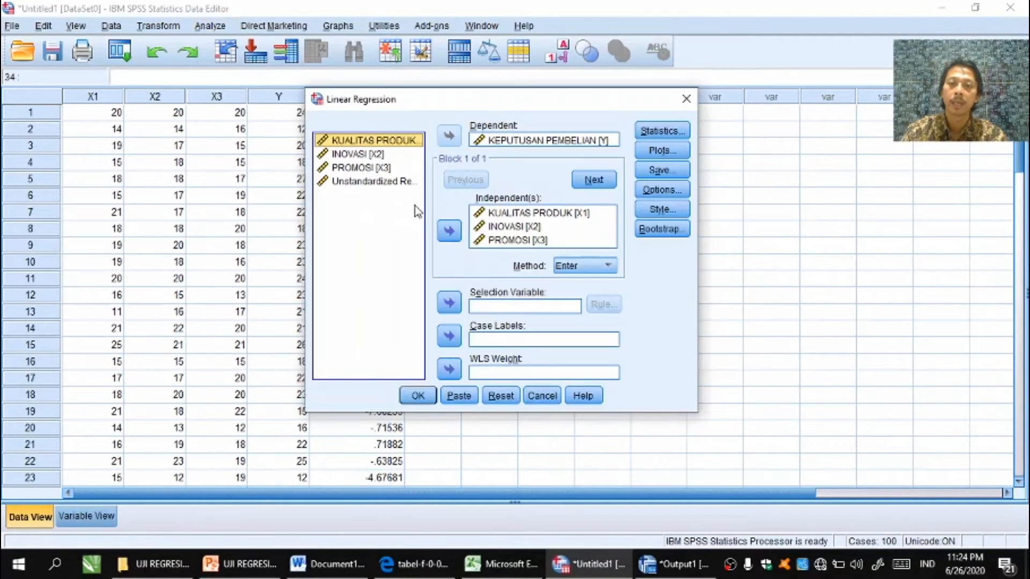
{"action": "left_click", "coordinate": [653, 171]}
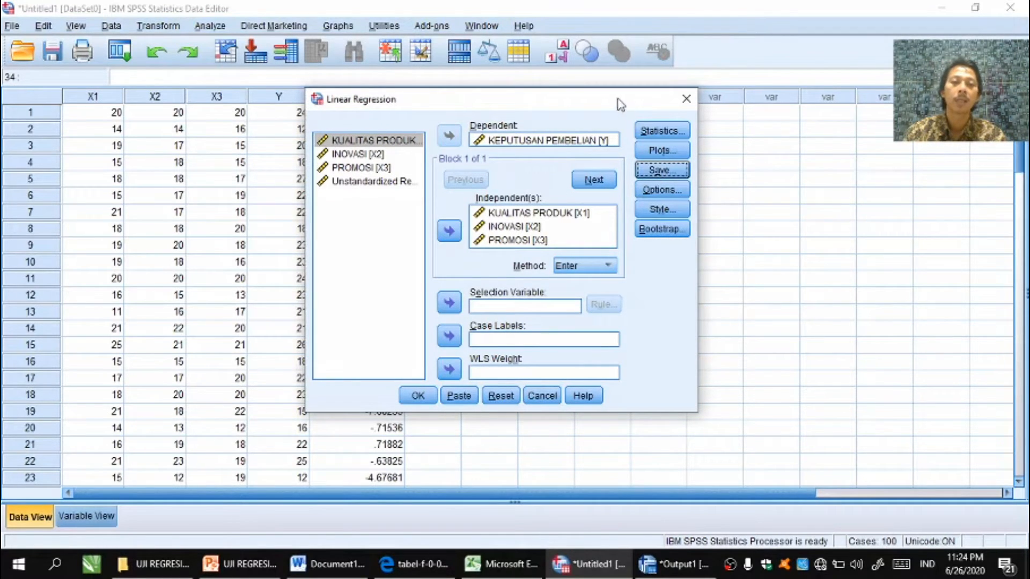
{"action": "left_click", "coordinate": [655, 169]}
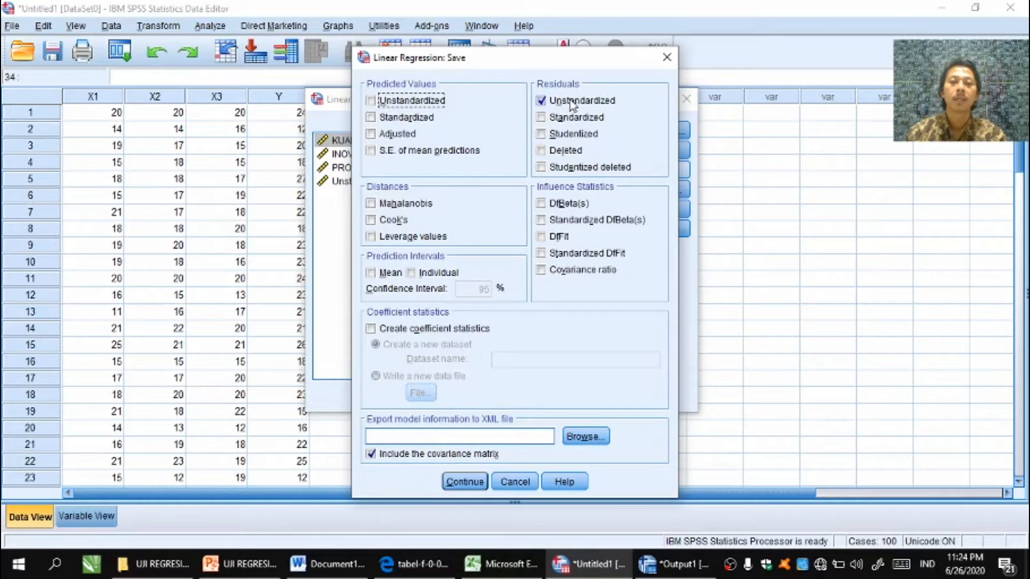
{"action": "left_click", "coordinate": [541, 102]}
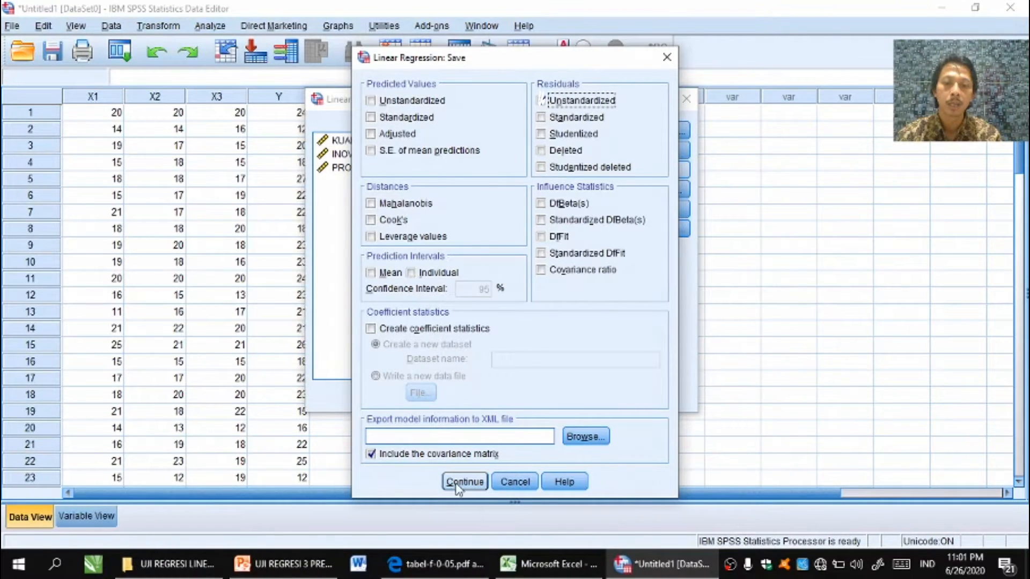
{"action": "left_click", "coordinate": [463, 481]}
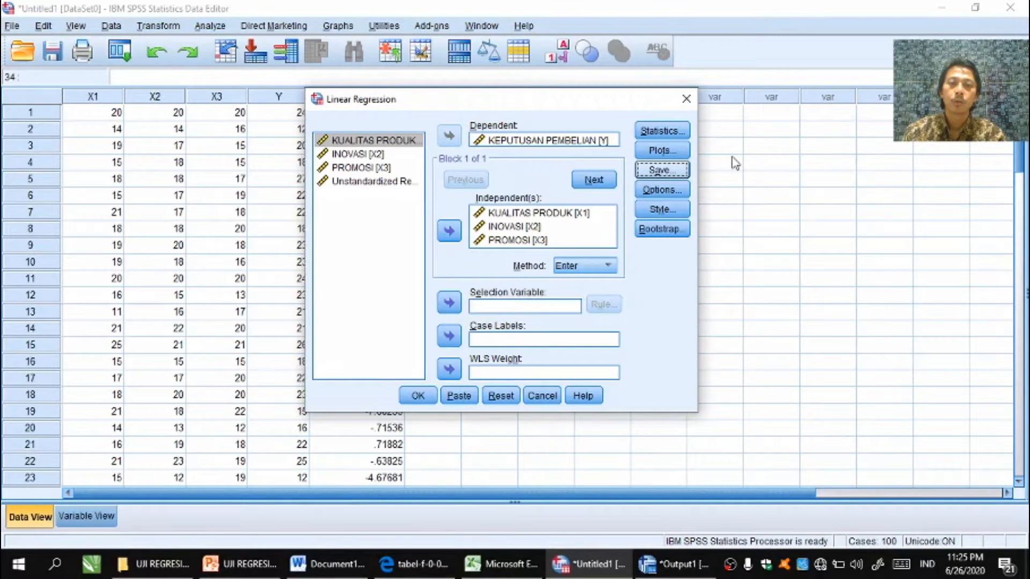
Step: Add R squared change and Descriptives to the regression statistics and run the linear regression
{"action": "left_click", "coordinate": [670, 133]}
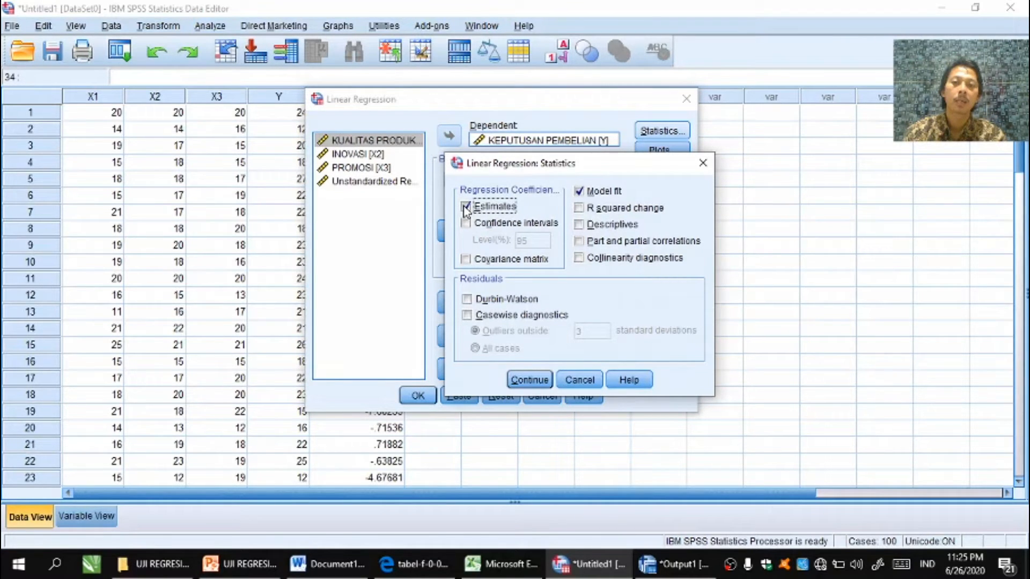
{"action": "left_click", "coordinate": [579, 209]}
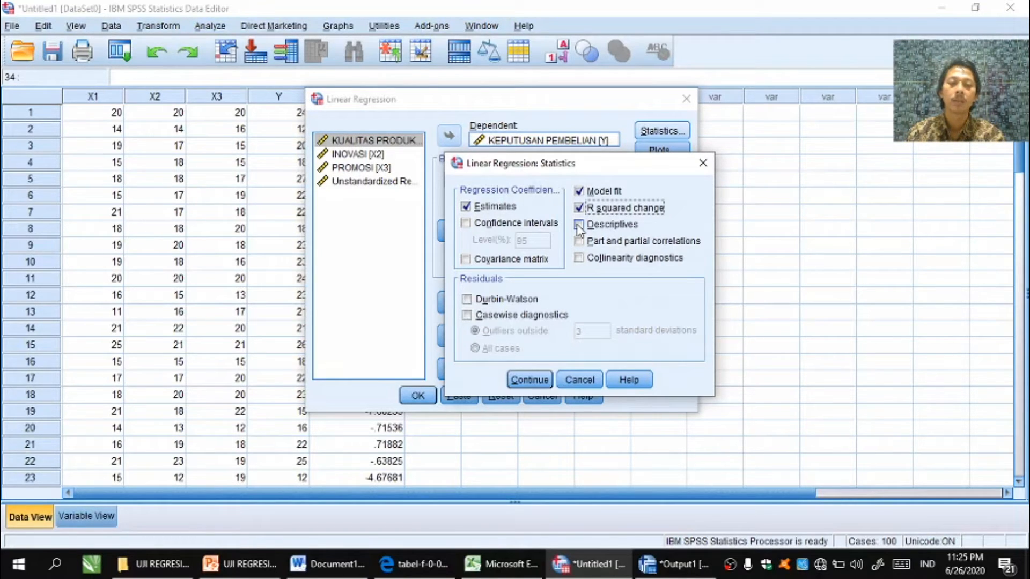
{"action": "left_click", "coordinate": [579, 226]}
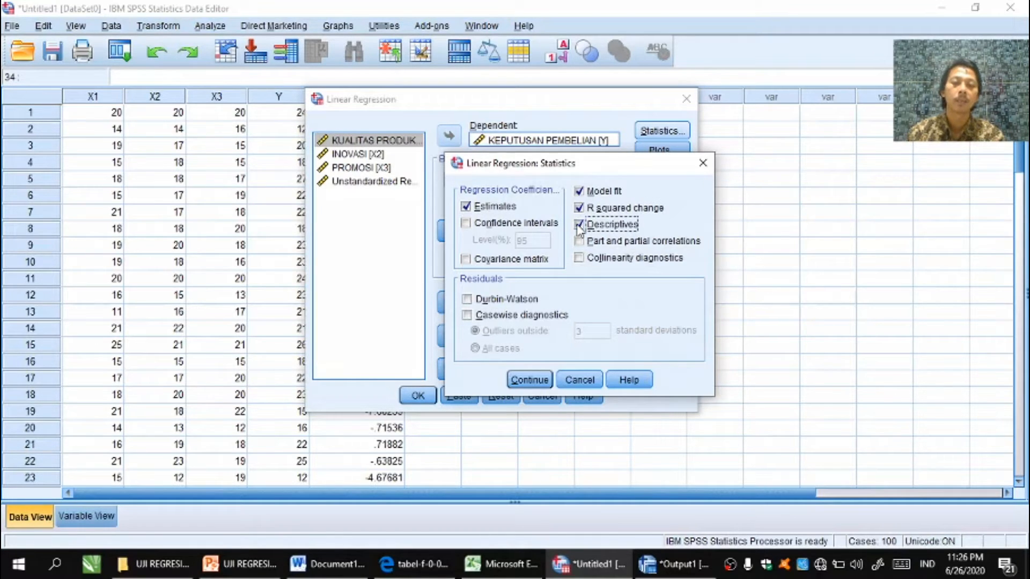
{"action": "left_click", "coordinate": [529, 380]}
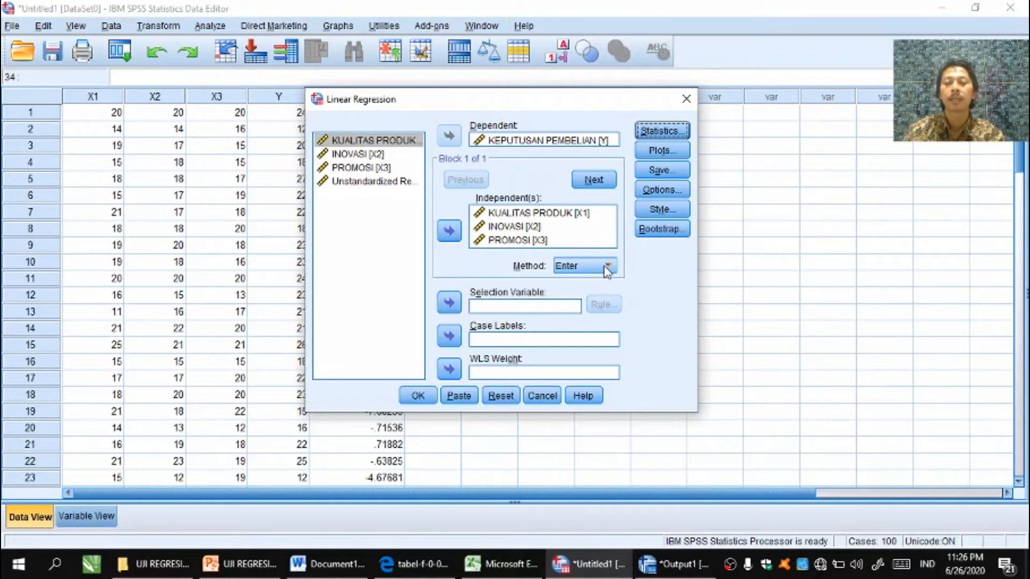
{"action": "left_click", "coordinate": [417, 397]}
{"action": "left_click", "coordinate": [434, 308]}
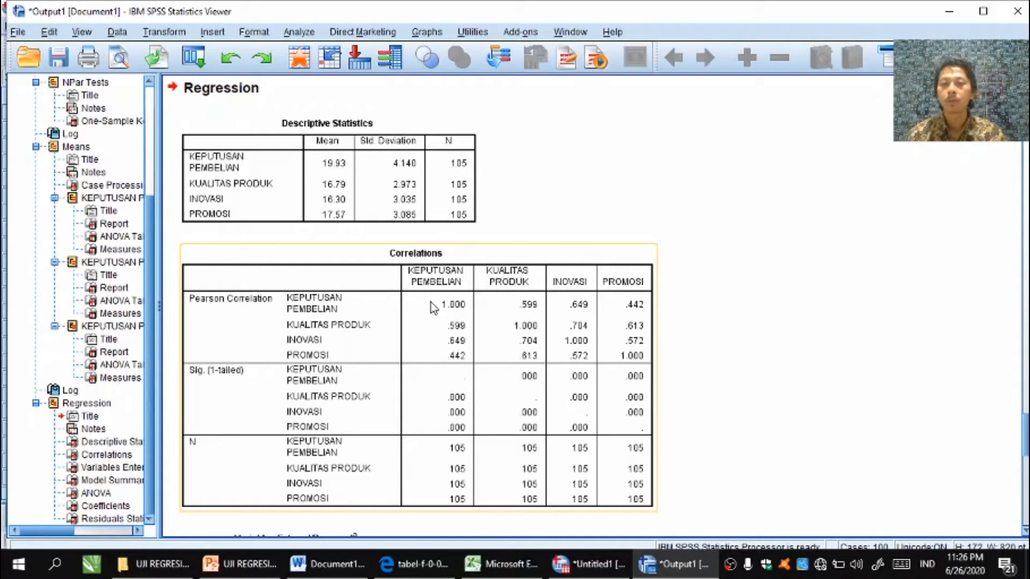
Step: Copy the regression's Descriptive Statistics table from the SPSS output into the Word document on page 3
{"action": "left_click", "coordinate": [357, 181]}
{"action": "right_click", "coordinate": [358, 182]}
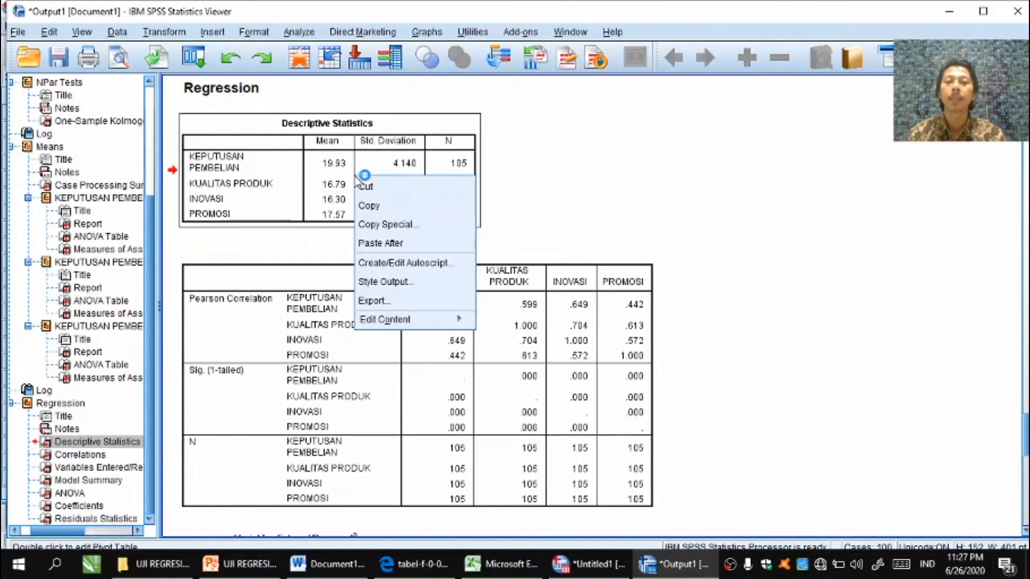
{"action": "left_click", "coordinate": [371, 208]}
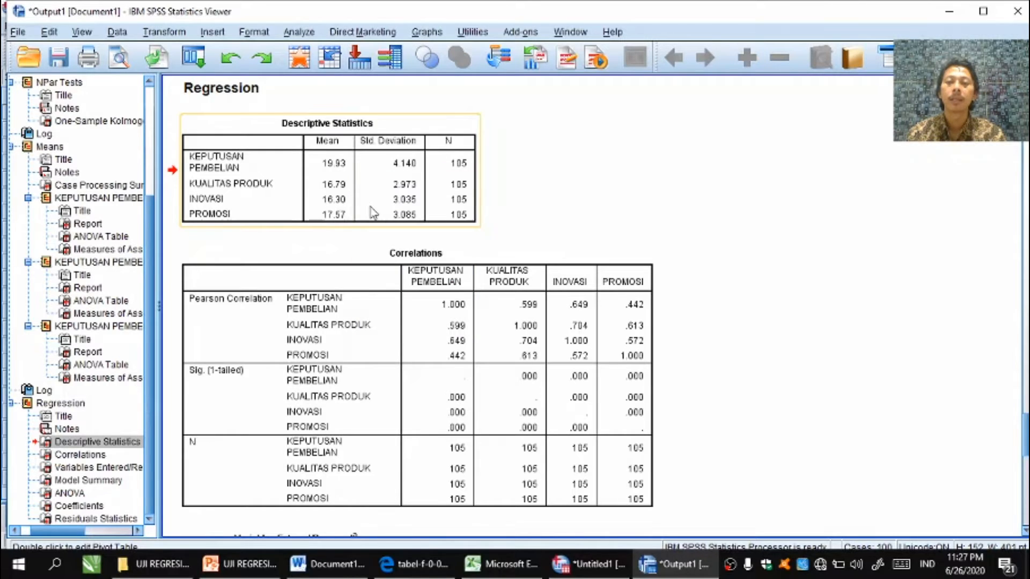
{"action": "left_click", "coordinate": [327, 564]}
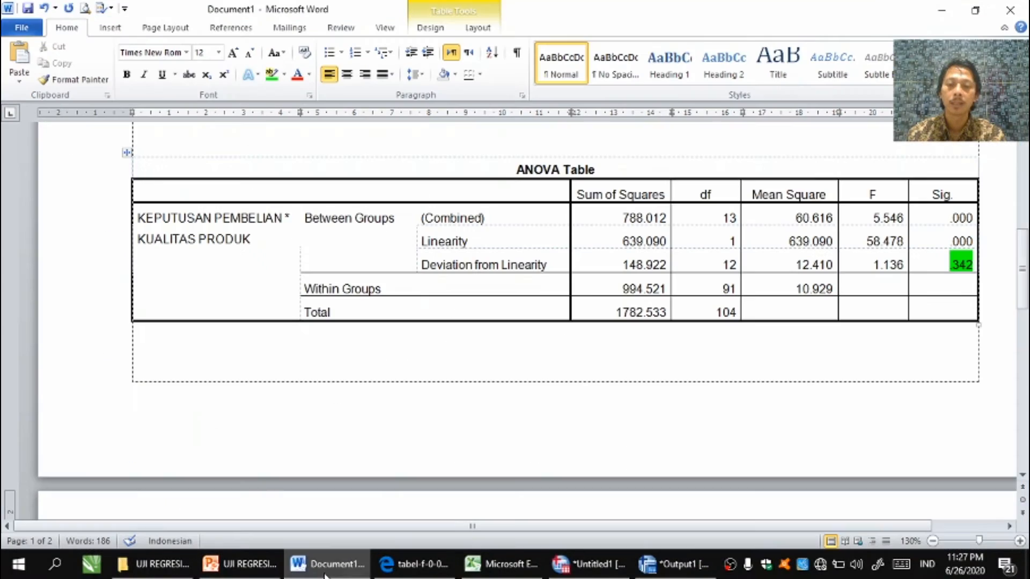
{"action": "left_click", "coordinate": [462, 341]}
{"action": "key", "text": "ctrl+v"}
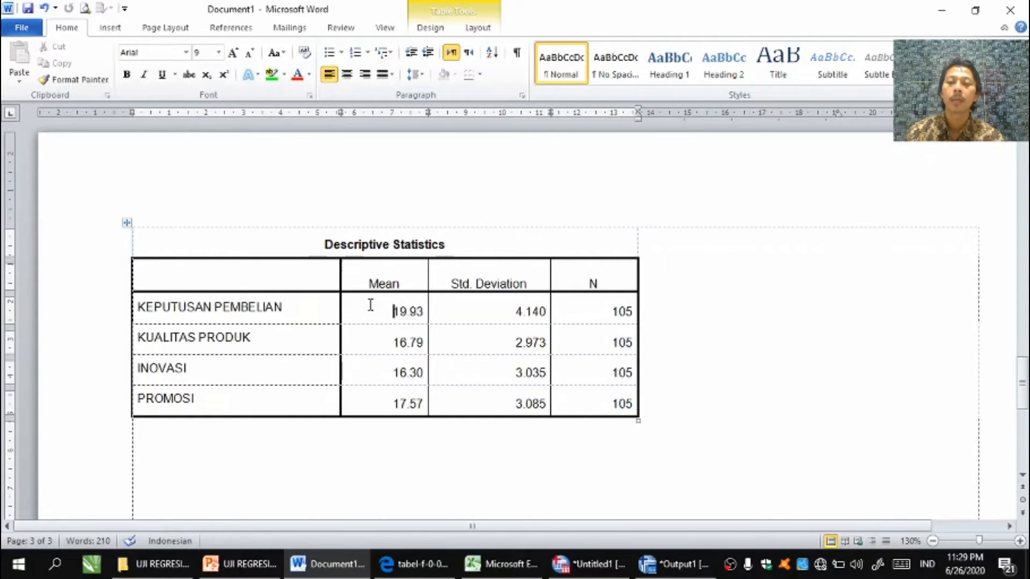
{"action": "key", "text": "ctrl+r"}
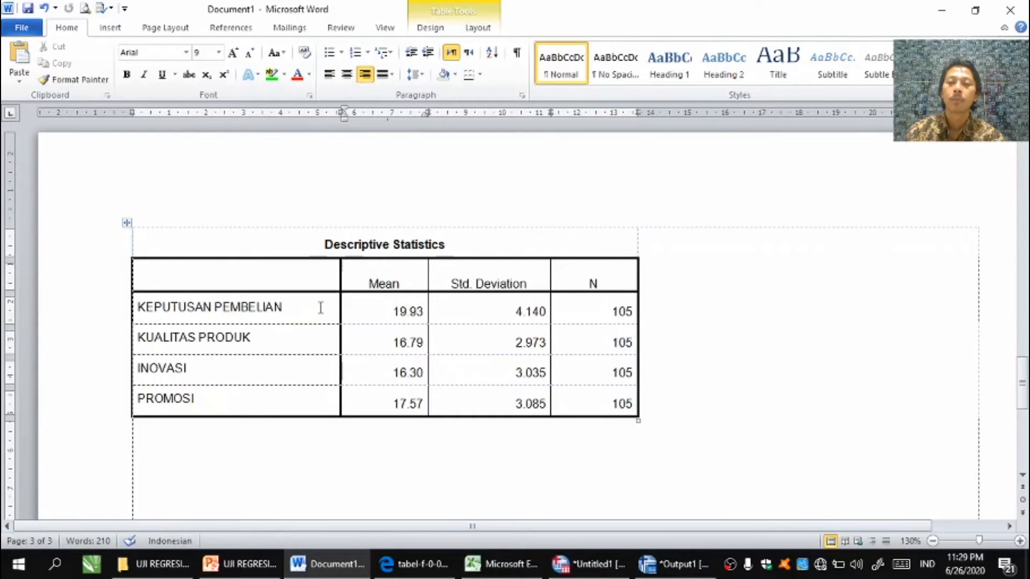
Step: Examine the Mean and N values of KEPUTUSAN PEMBELIAN, KUALITAS PRODUK, INOVASI and PROMOSI in the Descriptive Statistics table
{"action": "left_click_drag", "start_coordinate": [393, 307], "coordinate": [424, 313]}
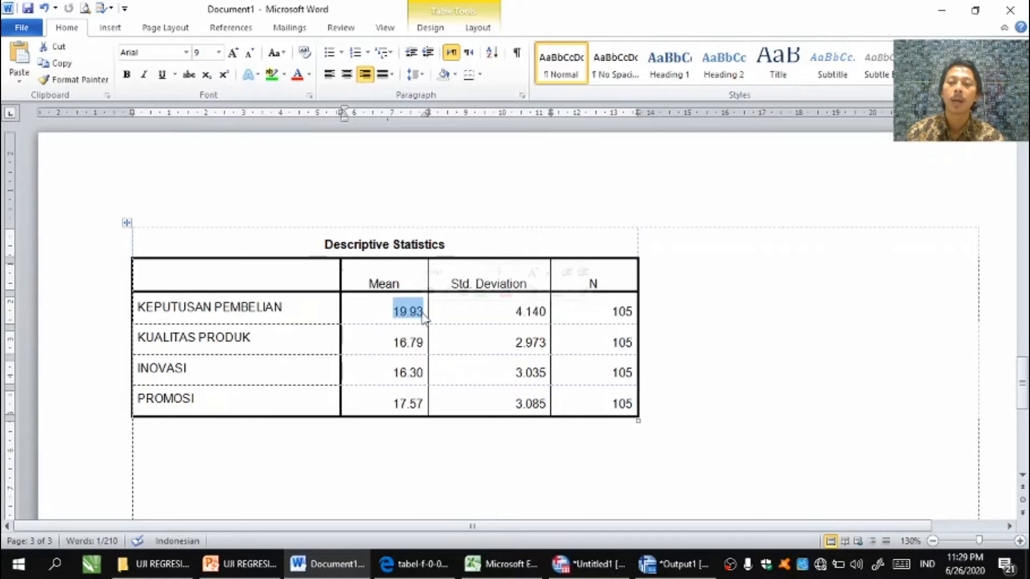
{"action": "left_click", "coordinate": [378, 340]}
{"action": "left_click_drag", "start_coordinate": [378, 339], "coordinate": [421, 347]}
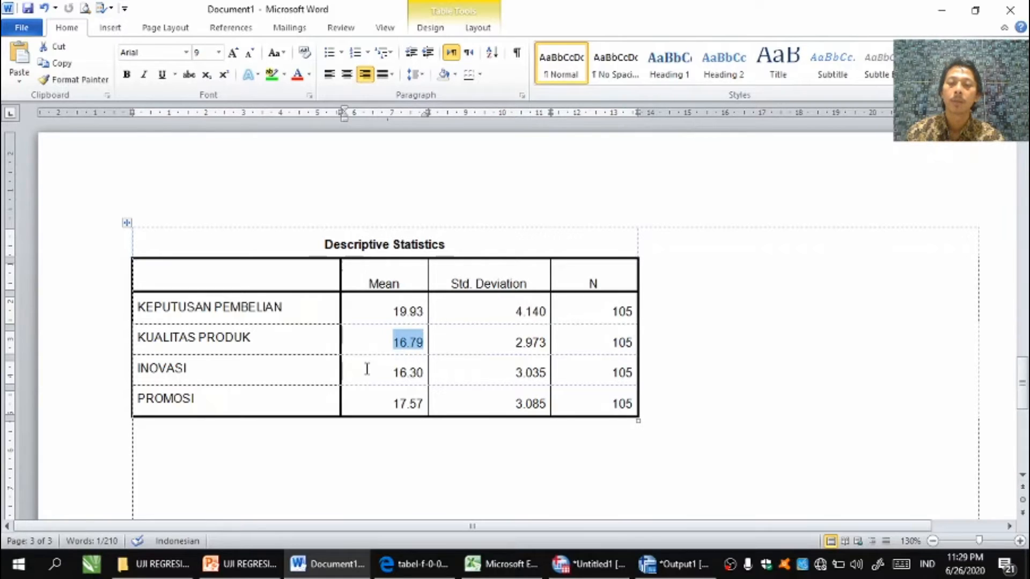
{"action": "left_click_drag", "start_coordinate": [369, 370], "coordinate": [423, 378]}
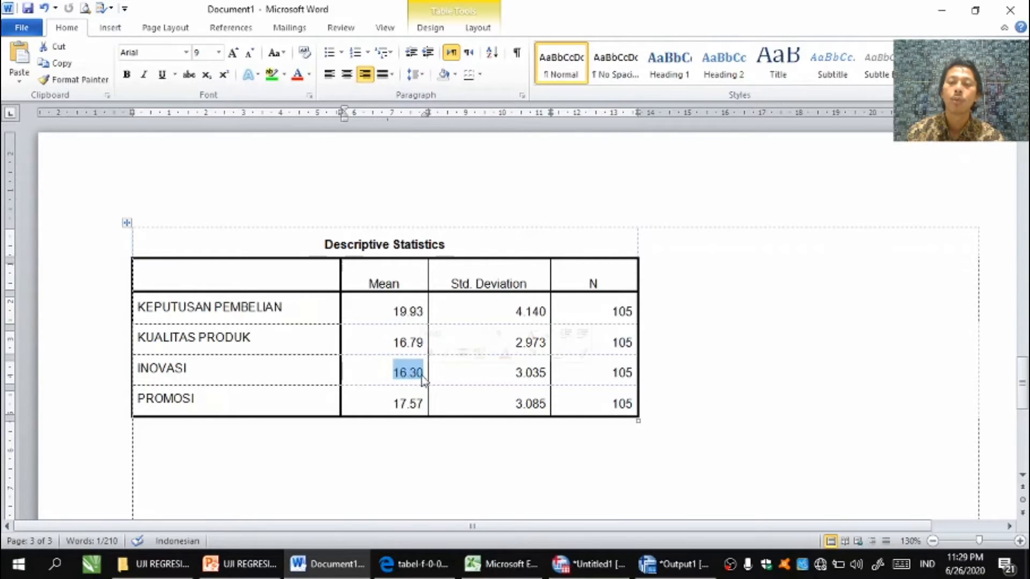
{"action": "left_click_drag", "start_coordinate": [385, 405], "coordinate": [422, 406]}
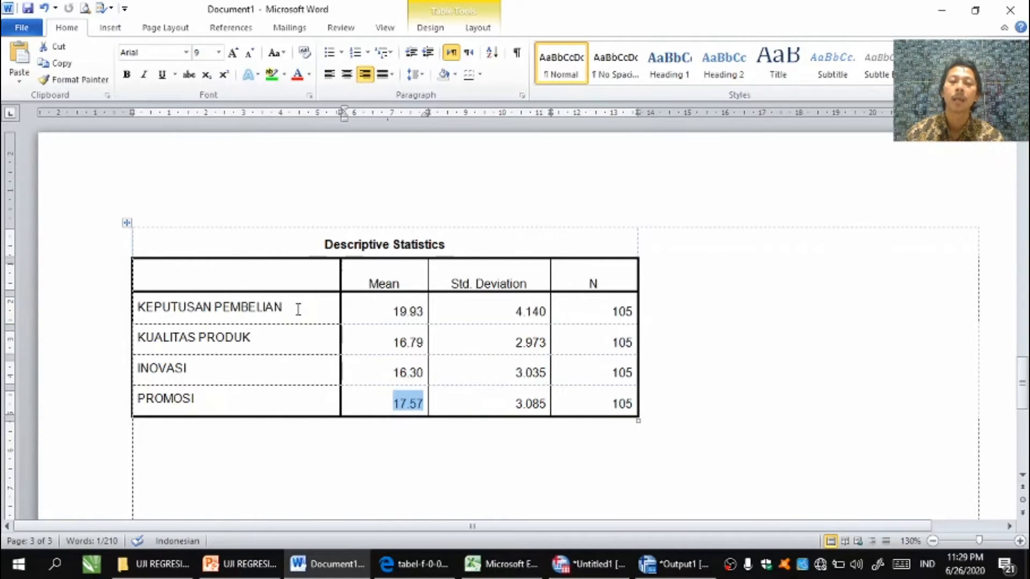
{"action": "left_click_drag", "start_coordinate": [579, 314], "coordinate": [637, 312]}
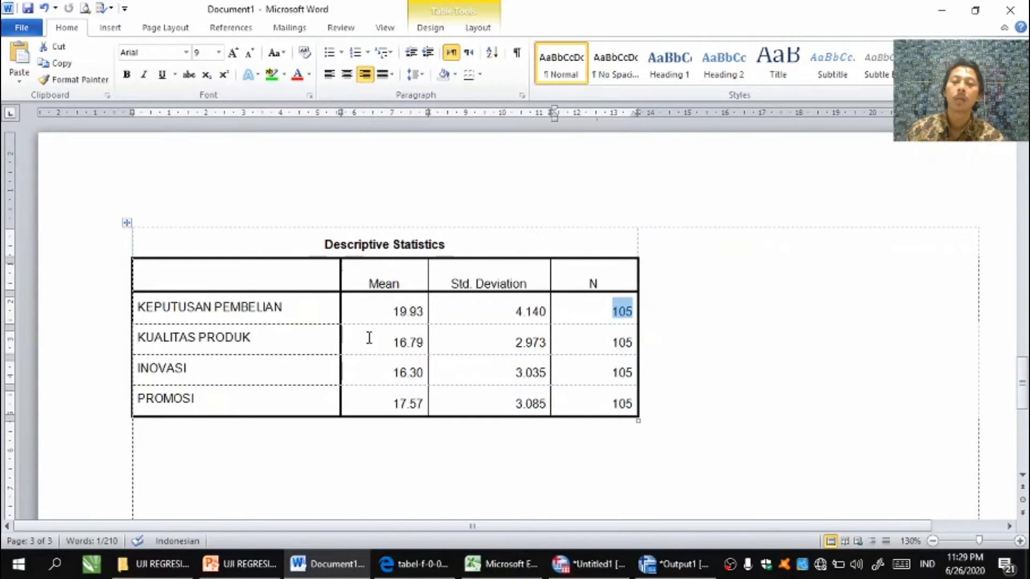
{"action": "left_click", "coordinate": [608, 343]}
{"action": "left_click_drag", "start_coordinate": [607, 343], "coordinate": [634, 346]}
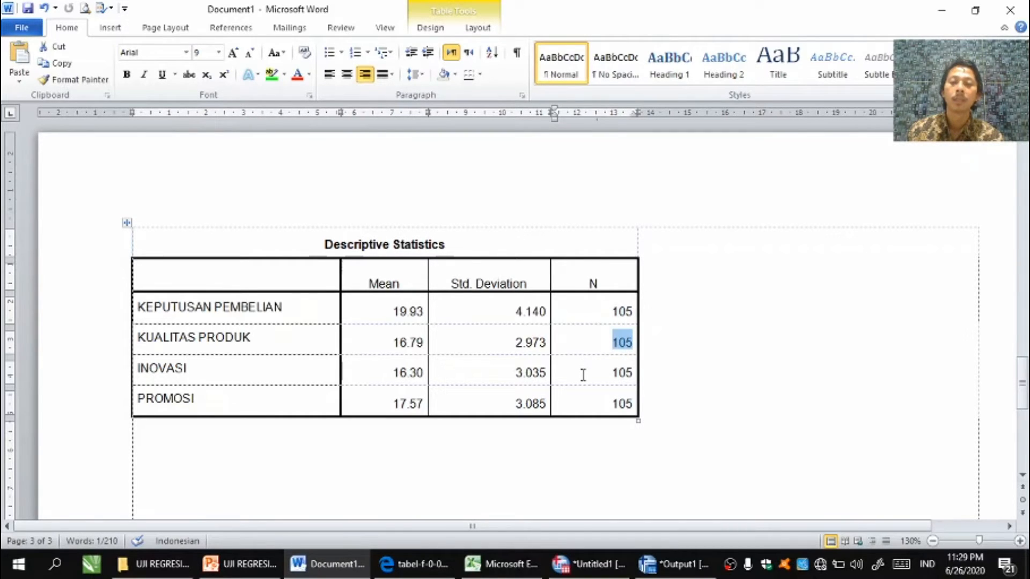
{"action": "left_click", "coordinate": [609, 373]}
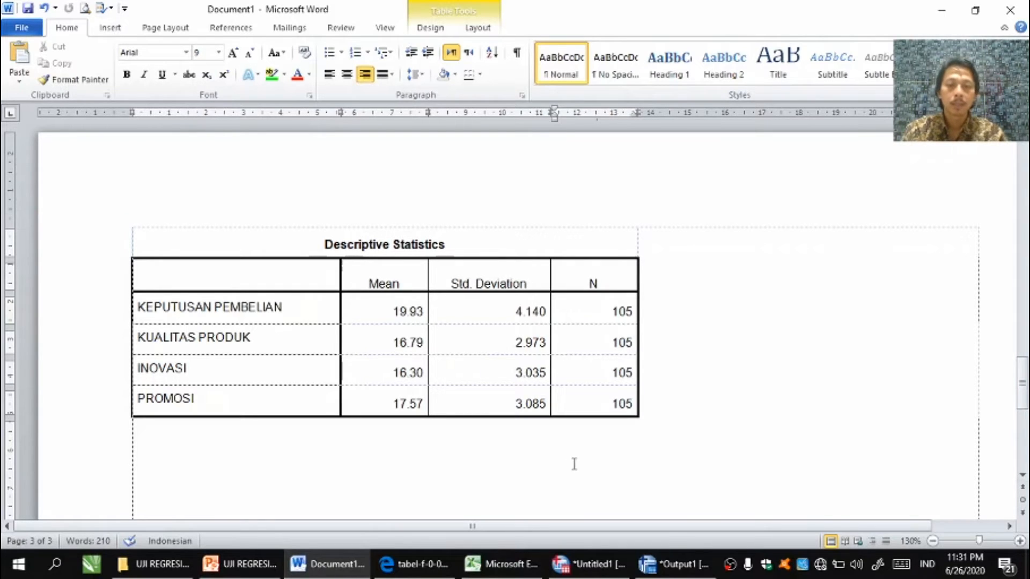
Step: Copy the regression's Correlations table from the SPSS output into the Word document, below the Descriptive Statistics table
{"action": "left_click", "coordinate": [681, 564]}
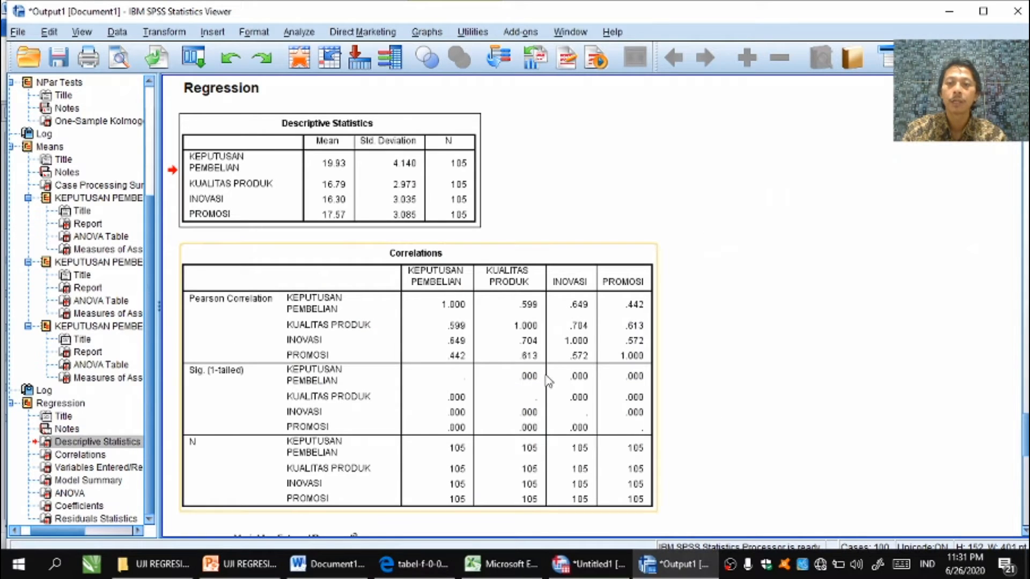
{"action": "left_click", "coordinate": [522, 350]}
{"action": "right_click", "coordinate": [523, 354]}
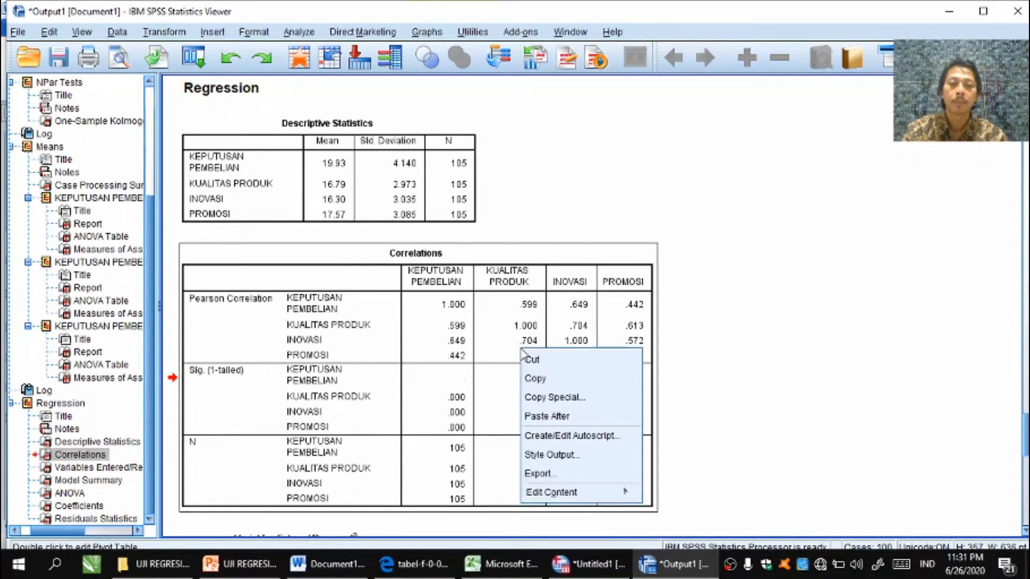
{"action": "left_click", "coordinate": [533, 383]}
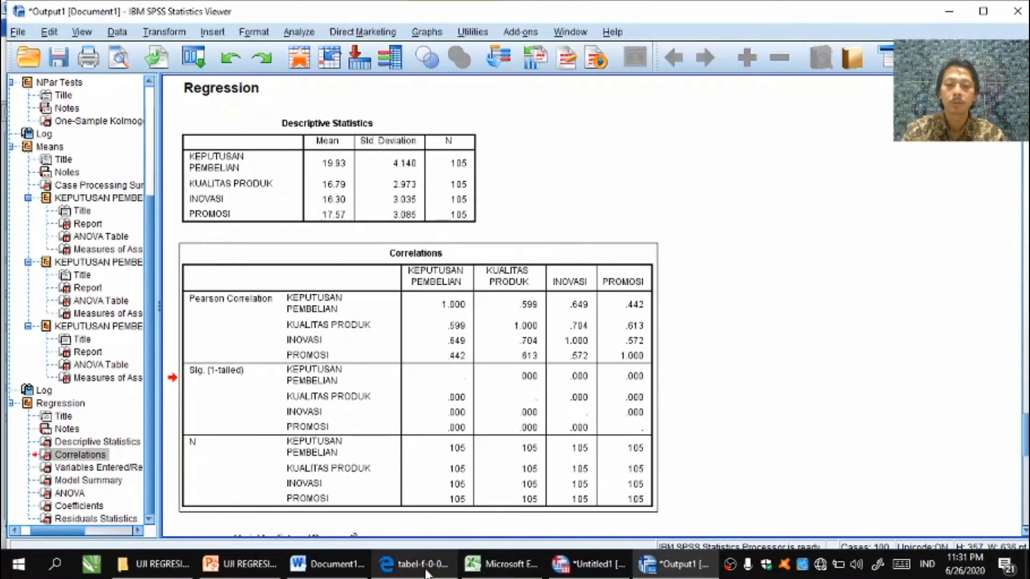
{"action": "left_click", "coordinate": [327, 564]}
{"action": "key", "text": "ctrl+v"}
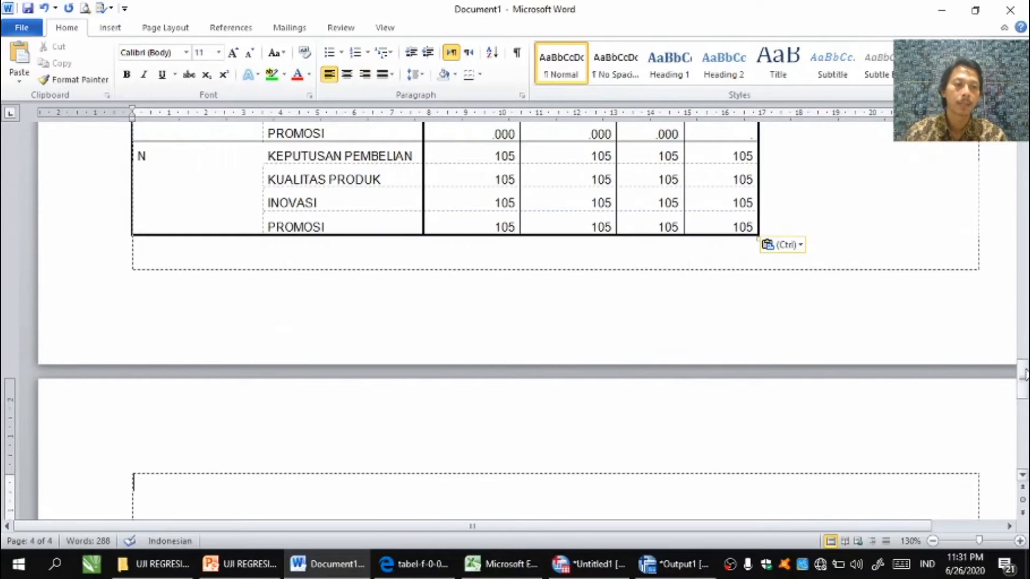
{"action": "left_click_drag", "start_coordinate": [1024, 373], "coordinate": [1024, 352]}
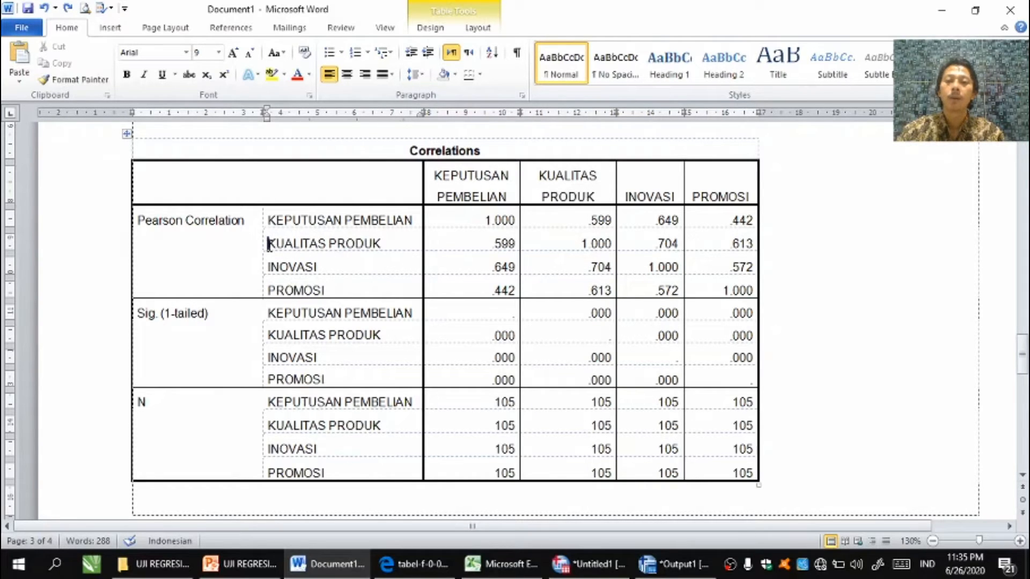
Step: Emphasize the Pearson correlation between KUALITAS PRODUK and KEPUTUSAN PEMBELIAN with 16 pt text and yellow highlighting
{"action": "left_click_drag", "start_coordinate": [269, 245], "coordinate": [380, 246]}
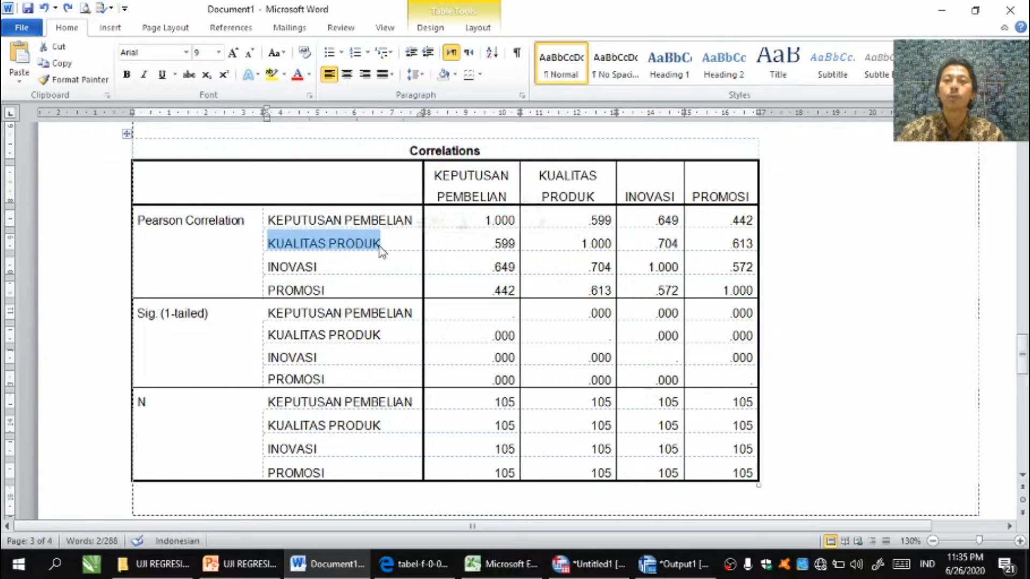
{"action": "left_click", "coordinate": [269, 220]}
{"action": "left_click_drag", "start_coordinate": [271, 220], "coordinate": [395, 229]}
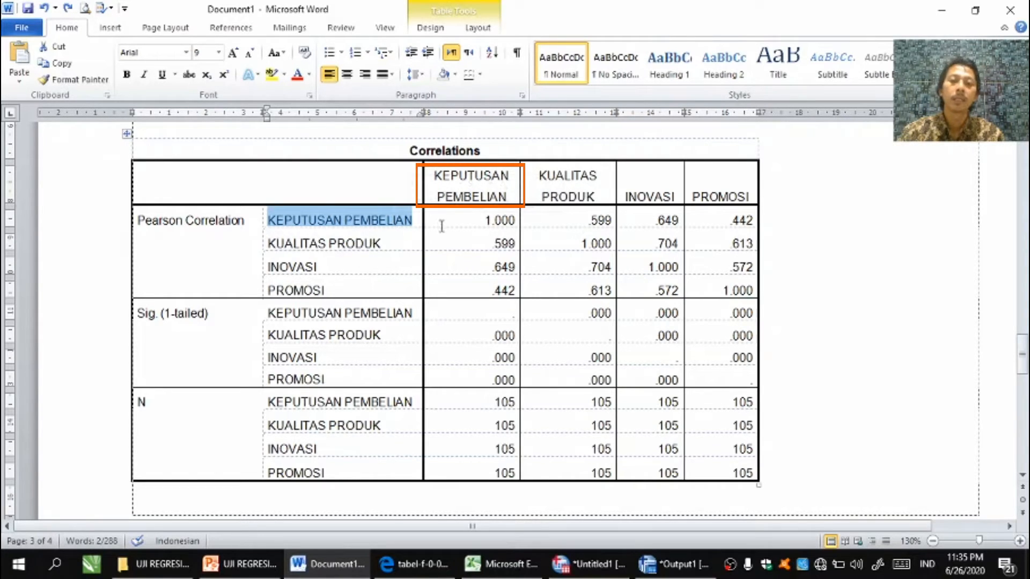
{"action": "left_click", "coordinate": [460, 240]}
{"action": "double_click", "coordinate": [505, 240]}
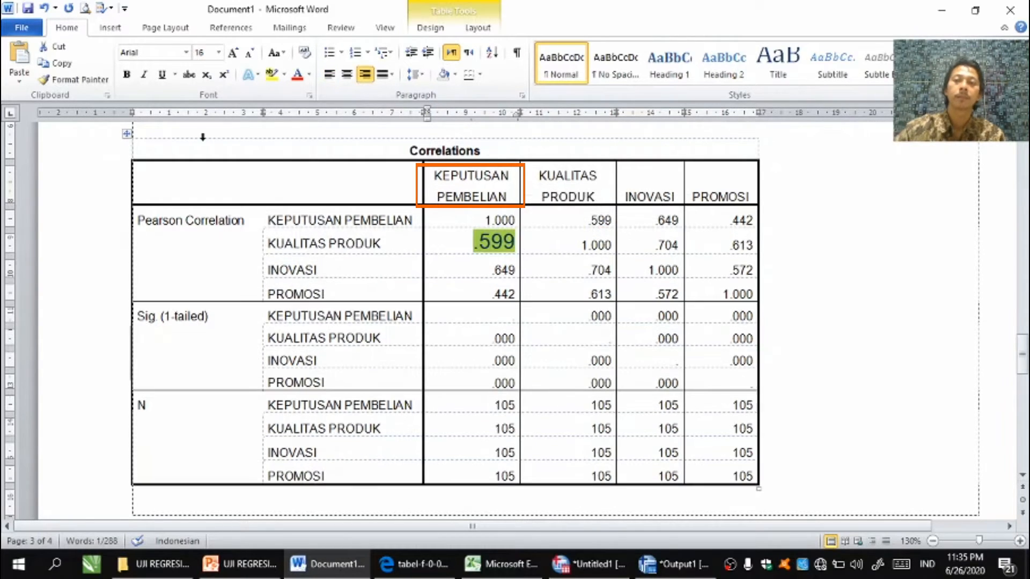
Step: Emphasize the Sig. (1-tailed) value of KUALITAS PRODUK under KEPUTUSAN PEMBELIAN with 16 pt text and yellow highlighting
{"action": "left_click", "coordinate": [277, 336]}
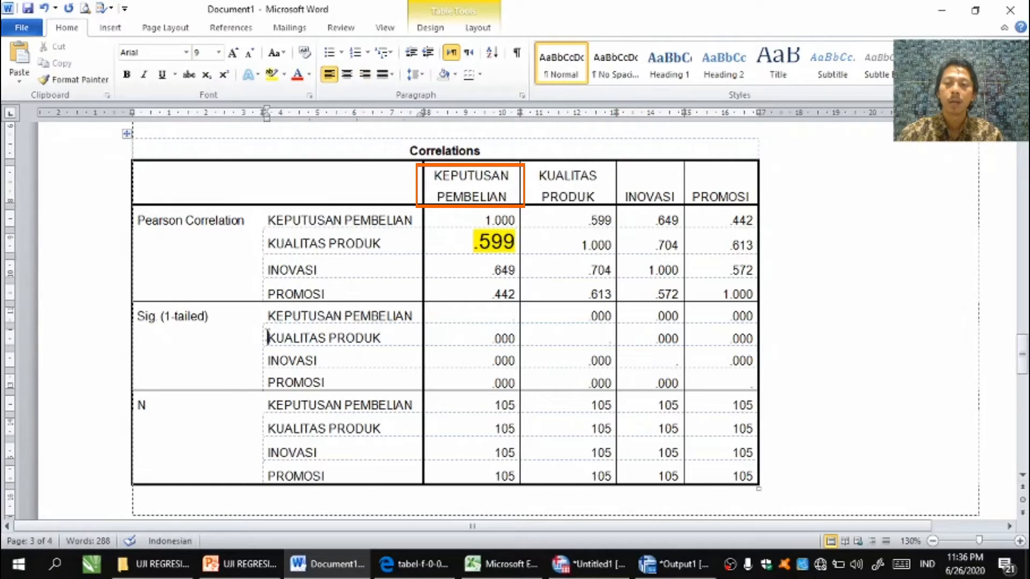
{"action": "left_click_drag", "start_coordinate": [268, 336], "coordinate": [373, 339]}
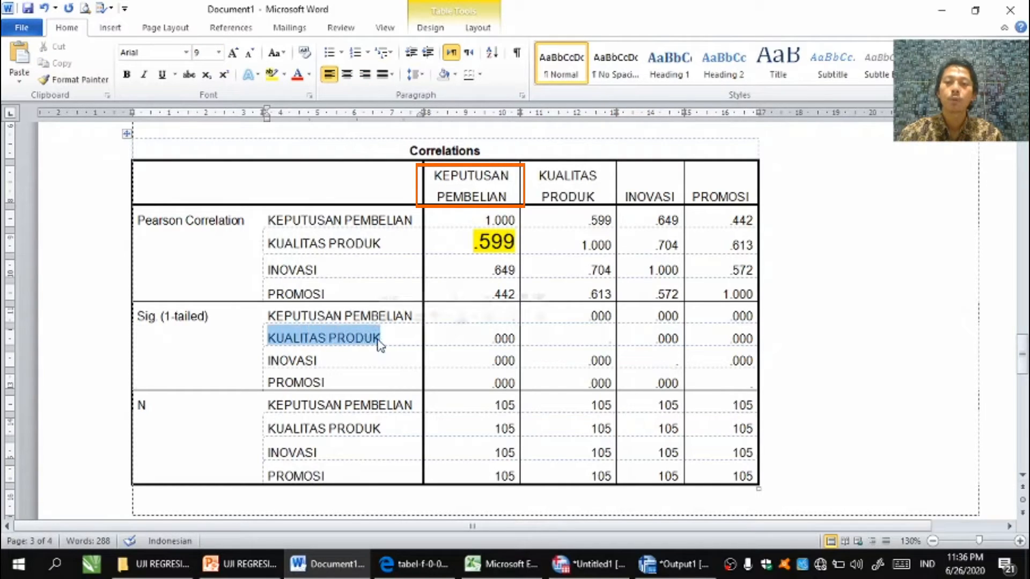
{"action": "left_click", "coordinate": [268, 316]}
{"action": "left_click_drag", "start_coordinate": [268, 317], "coordinate": [401, 322]}
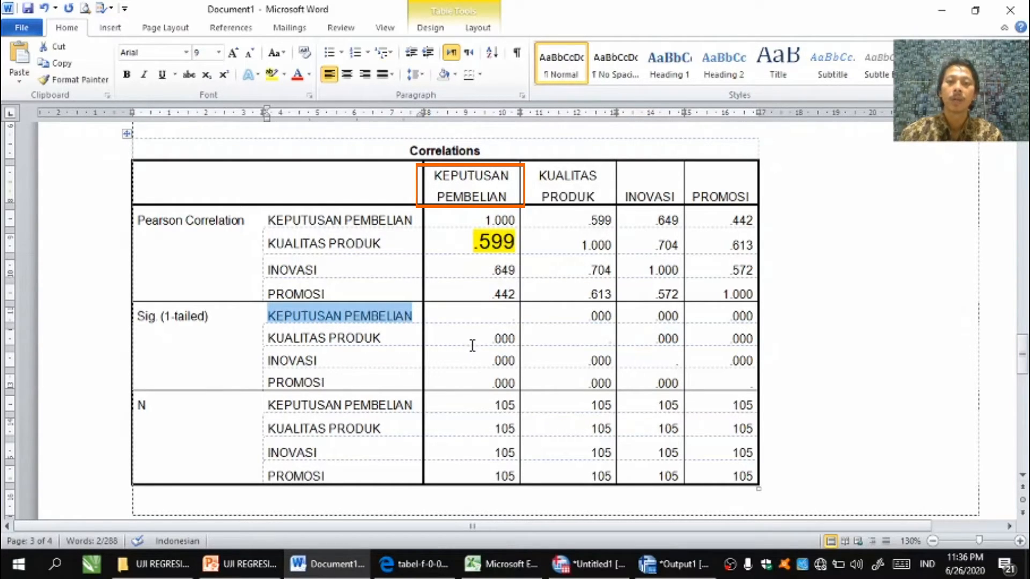
{"action": "left_click_drag", "start_coordinate": [483, 339], "coordinate": [516, 340]}
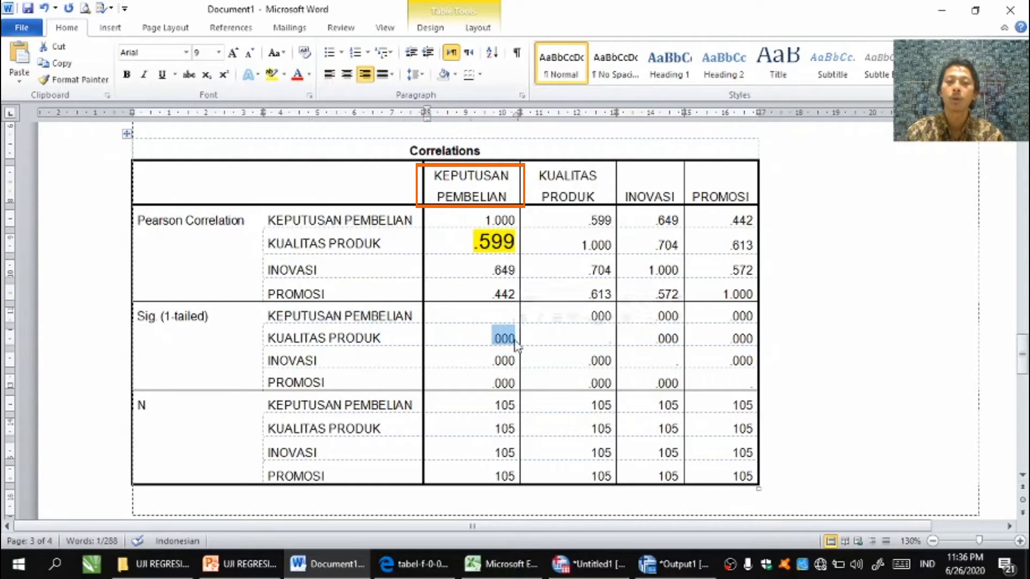
{"action": "left_click", "coordinate": [470, 329]}
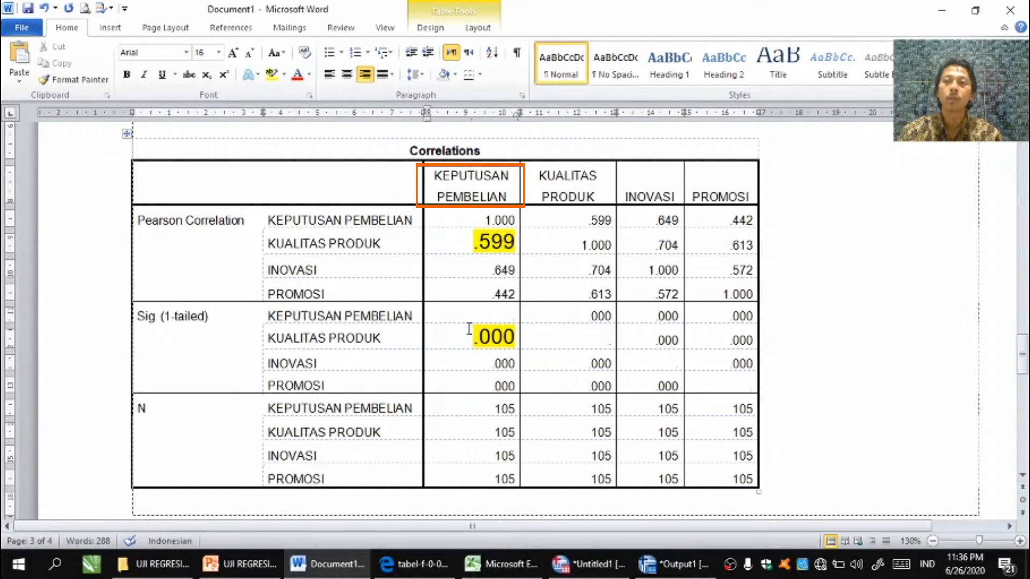
Step: Review the correlation decision rules in the PowerPoint slide show and examine INOVASI's correlation and significance with KEPUTUSAN PEMBELIAN in Word
{"action": "key", "text": "alt+Tab"}
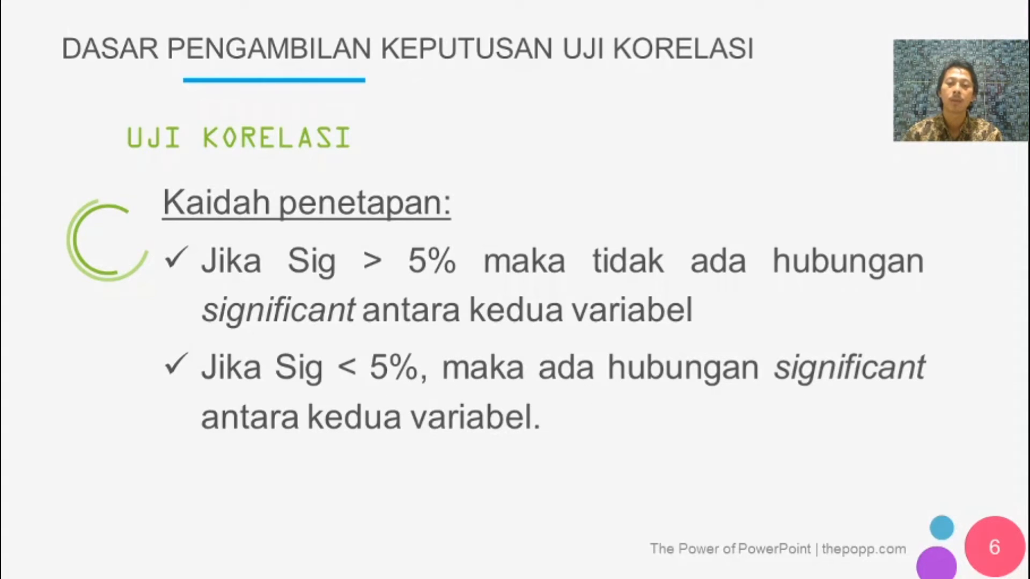
{"action": "key", "text": "alt+Tab"}
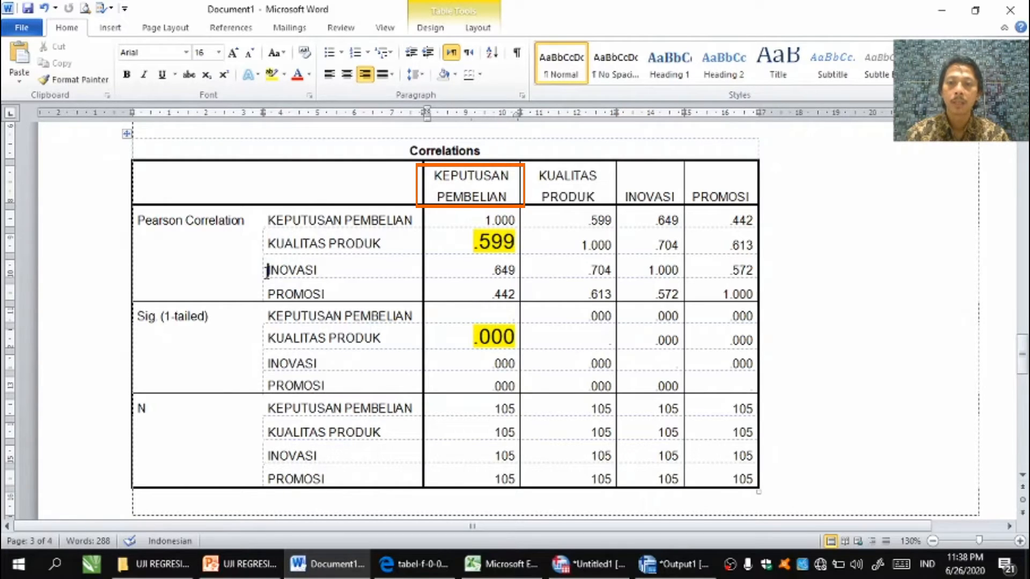
{"action": "left_click_drag", "start_coordinate": [267, 272], "coordinate": [319, 271]}
{"action": "left_click", "coordinate": [268, 223]}
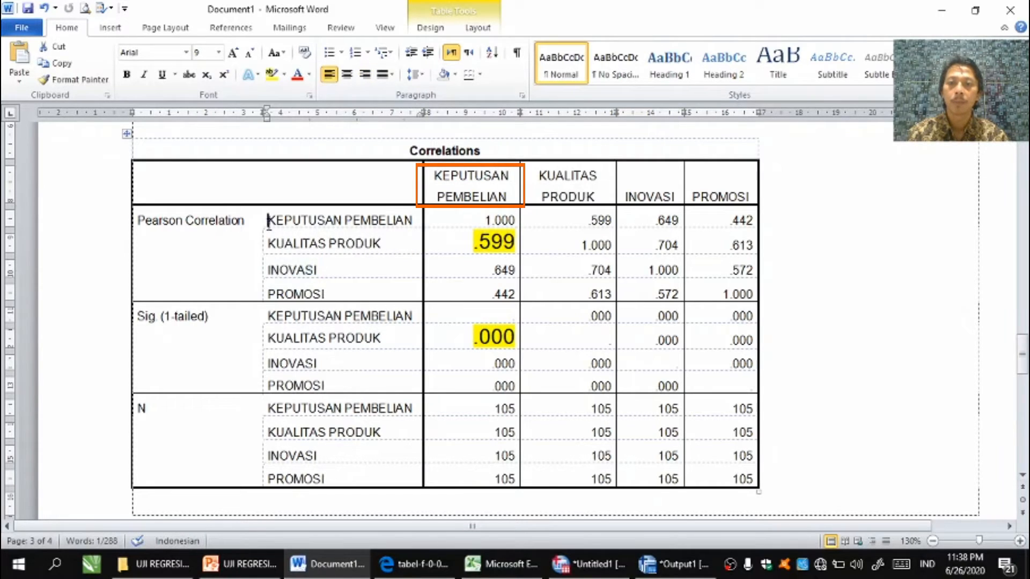
{"action": "left_click_drag", "start_coordinate": [269, 223], "coordinate": [410, 229]}
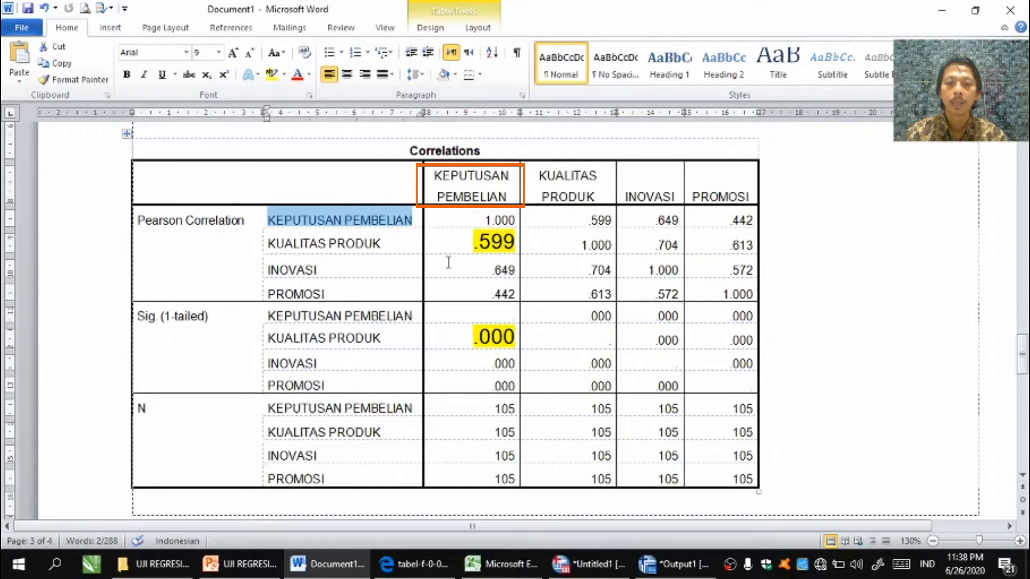
{"action": "left_click_drag", "start_coordinate": [475, 269], "coordinate": [520, 271]}
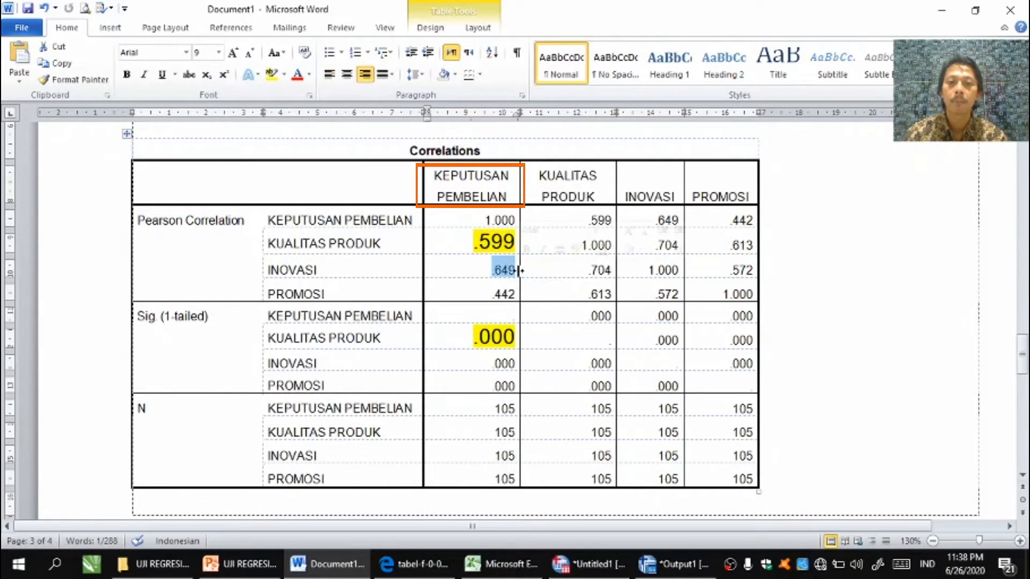
{"action": "left_click", "coordinate": [503, 273]}
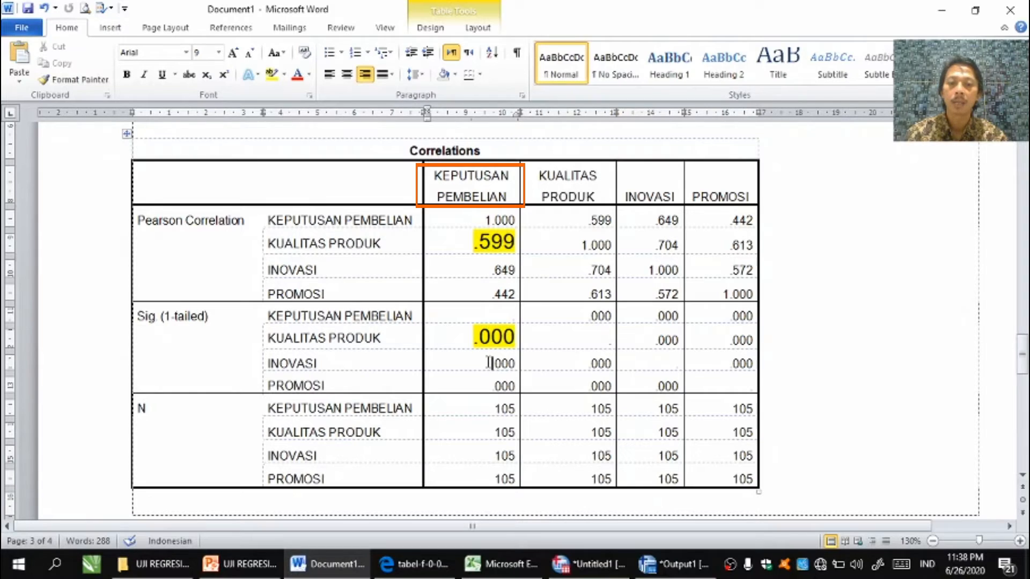
{"action": "left_click_drag", "start_coordinate": [492, 363], "coordinate": [510, 364]}
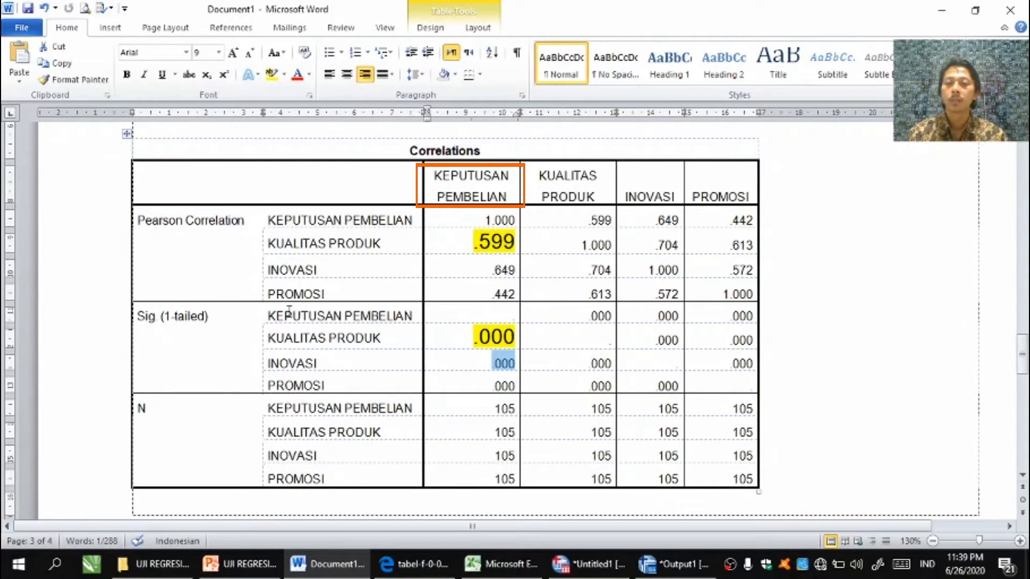
Step: Examine the Pearson correlation and Sig. (1-tailed) values between PROMOSI and KEPUTUSAN PEMBELIAN in the Correlations table
{"action": "left_click_drag", "start_coordinate": [268, 292], "coordinate": [324, 293]}
{"action": "left_click_drag", "start_coordinate": [269, 220], "coordinate": [412, 224]}
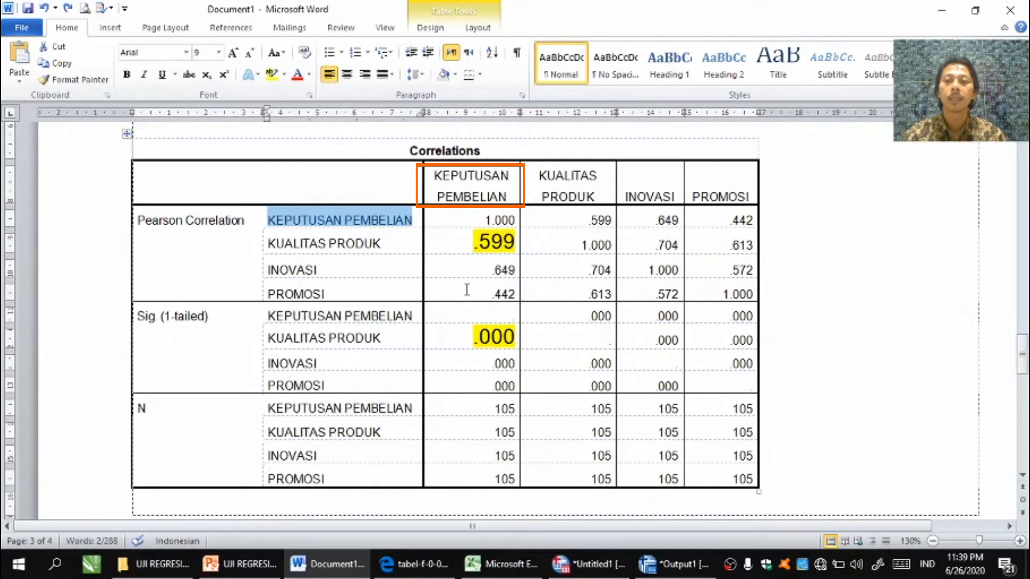
{"action": "left_click_drag", "start_coordinate": [467, 290], "coordinate": [510, 293]}
{"action": "left_click", "coordinate": [522, 294]}
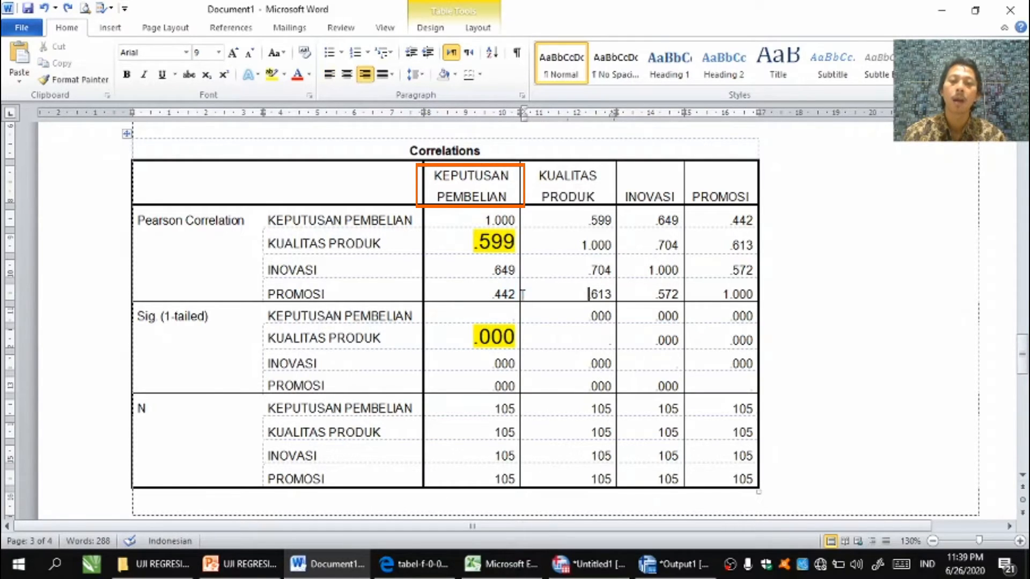
{"action": "left_click_drag", "start_coordinate": [489, 294], "coordinate": [515, 294]}
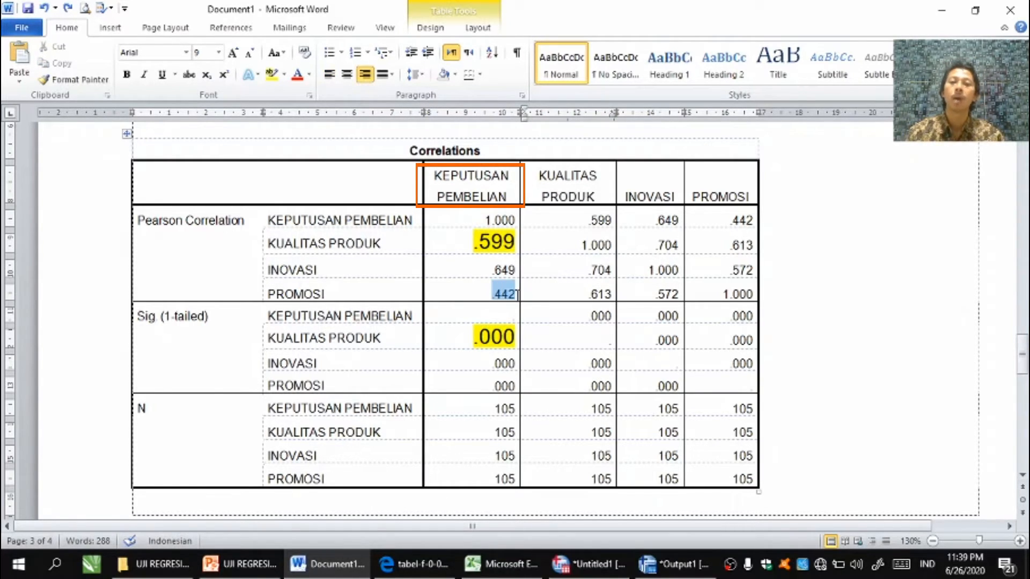
{"action": "left_click", "coordinate": [517, 294]}
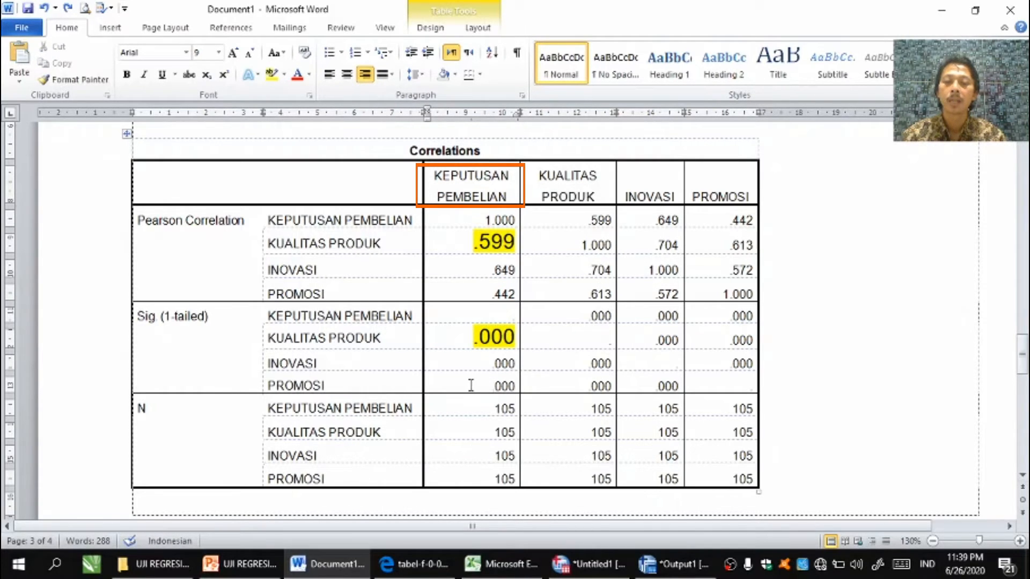
{"action": "left_click_drag", "start_coordinate": [492, 385], "coordinate": [518, 392]}
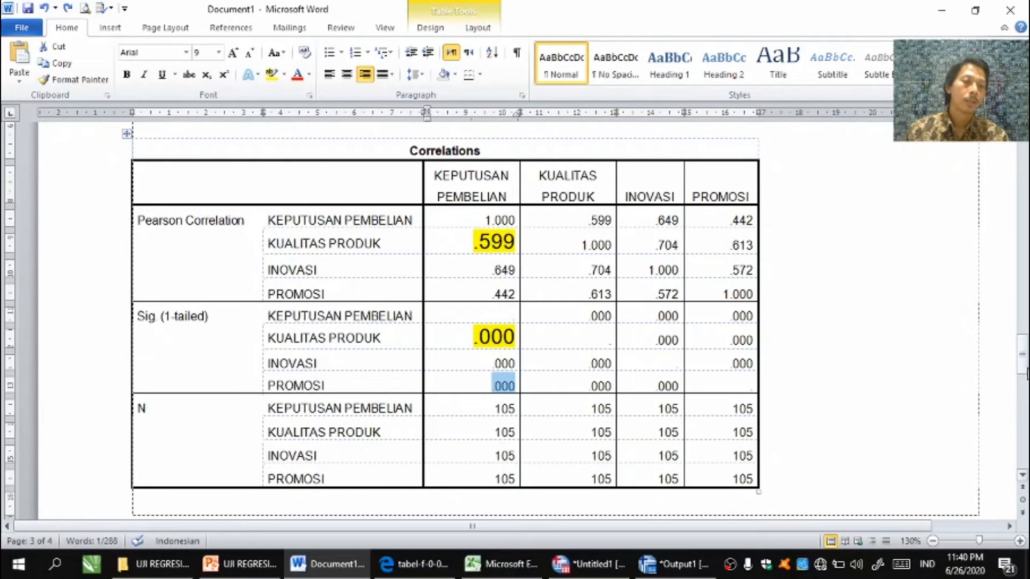
Step: Copy the Variables Entered/Removed table from the SPSS output onto page 4 of the Word document
{"action": "left_click_drag", "start_coordinate": [1022, 365], "coordinate": [1023, 396]}
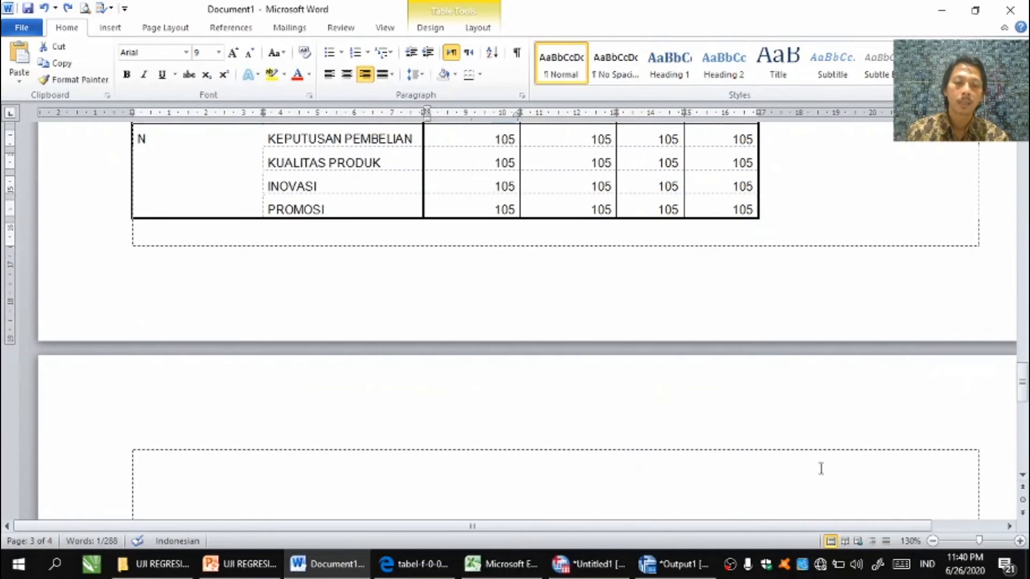
{"action": "left_click", "coordinate": [669, 567]}
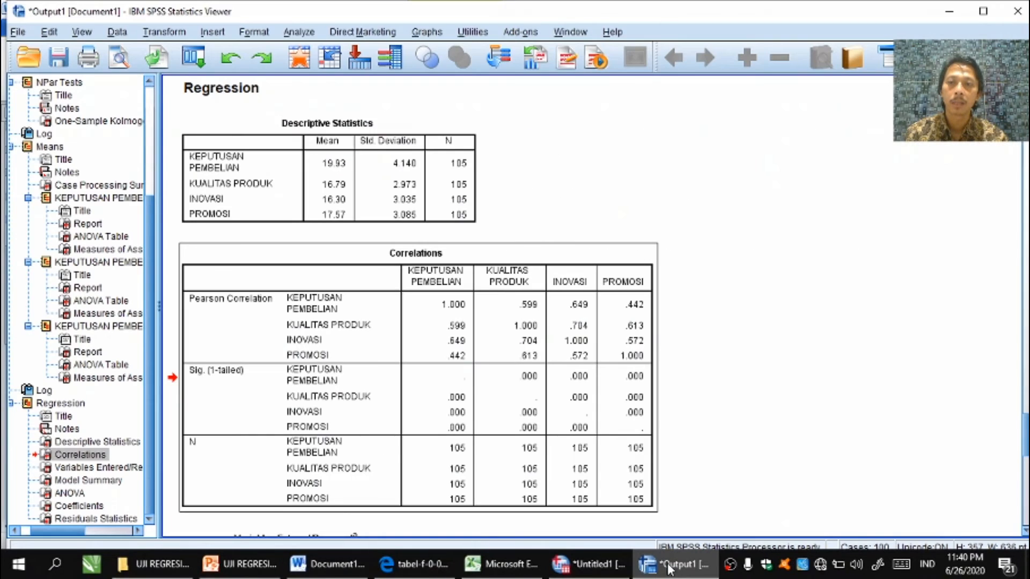
{"action": "scroll", "coordinate": [1008, 465], "scroll_direction": "down", "scroll_amount": 3}
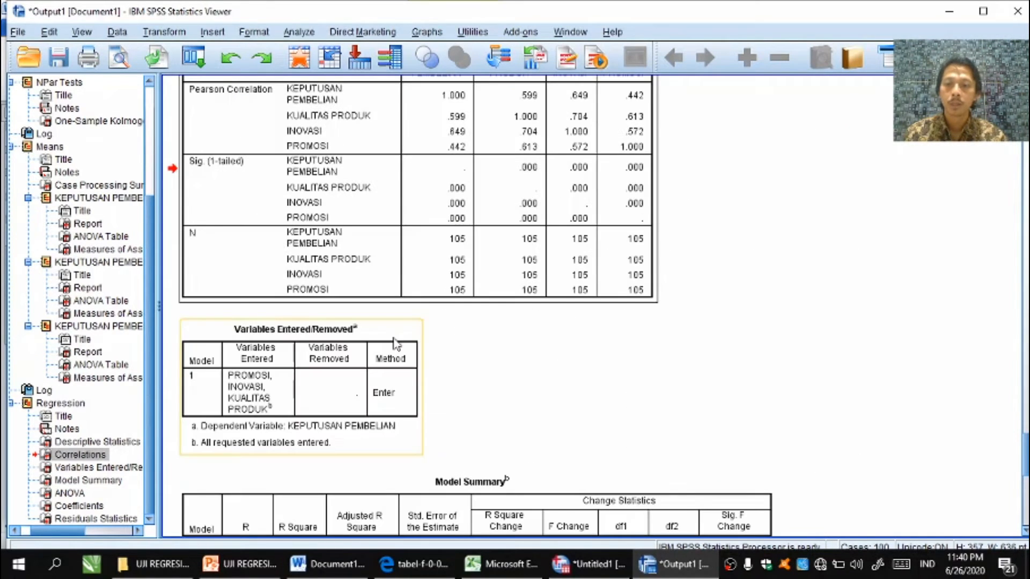
{"action": "left_click", "coordinate": [251, 354]}
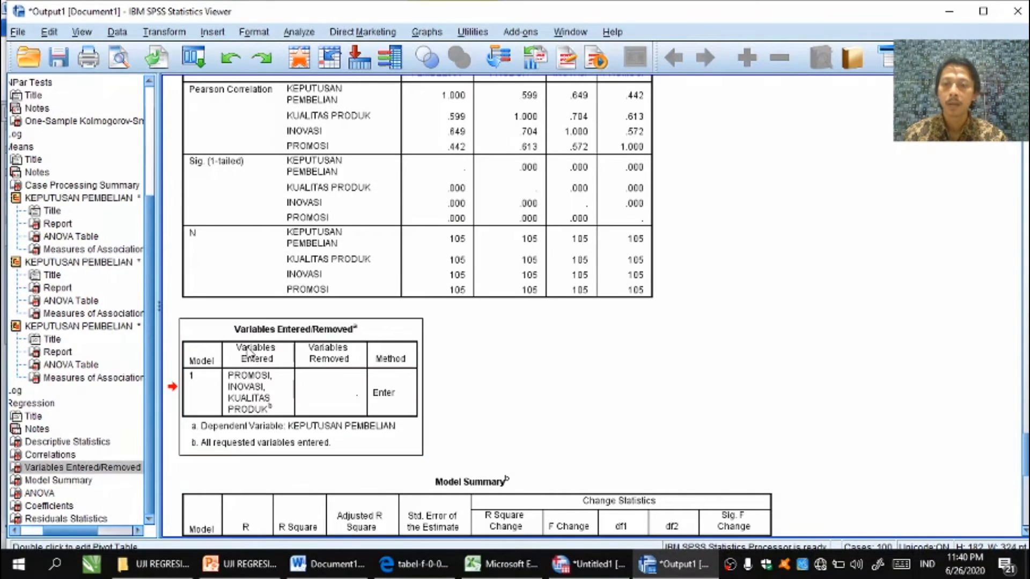
{"action": "right_click", "coordinate": [250, 352]}
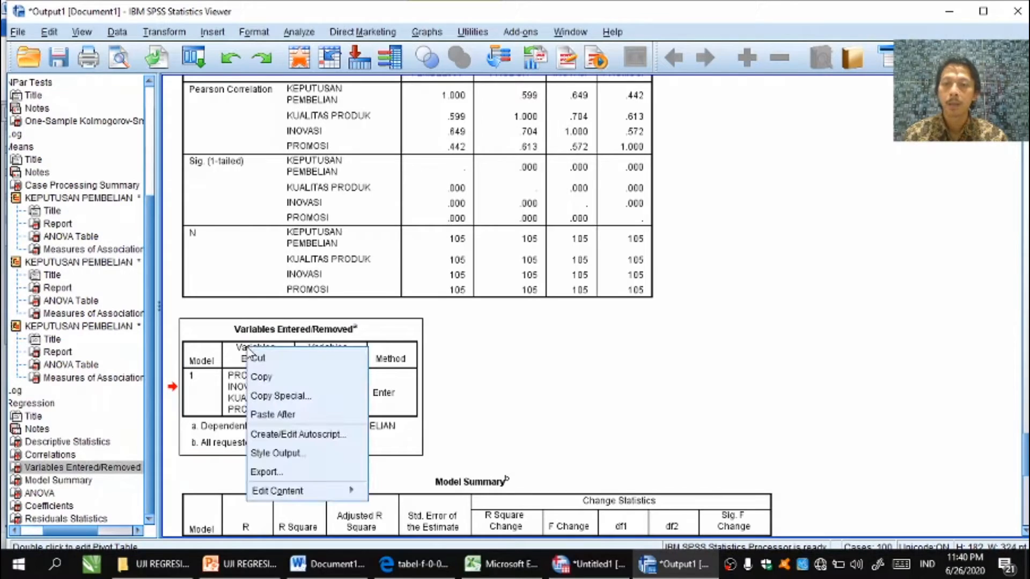
{"action": "left_click", "coordinate": [260, 376]}
{"action": "left_click", "coordinate": [328, 563]}
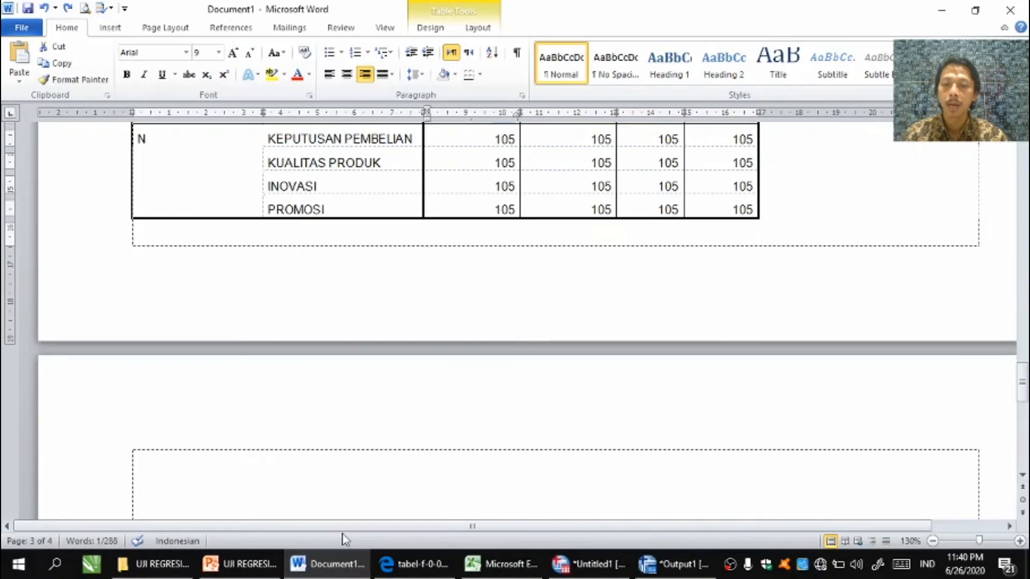
{"action": "left_click", "coordinate": [330, 466]}
{"action": "key", "text": "ctrl+v"}
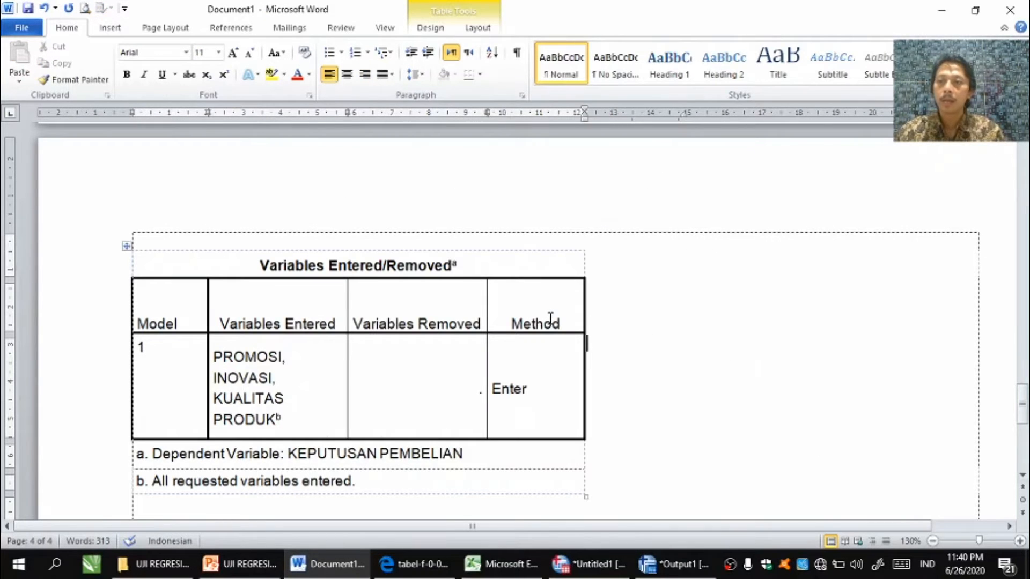
Step: Examine the entered variables KUALITAS PRODUK, INOVASI and PROMOSI in the Variables Entered/Removed table
{"action": "left_click", "coordinate": [300, 396]}
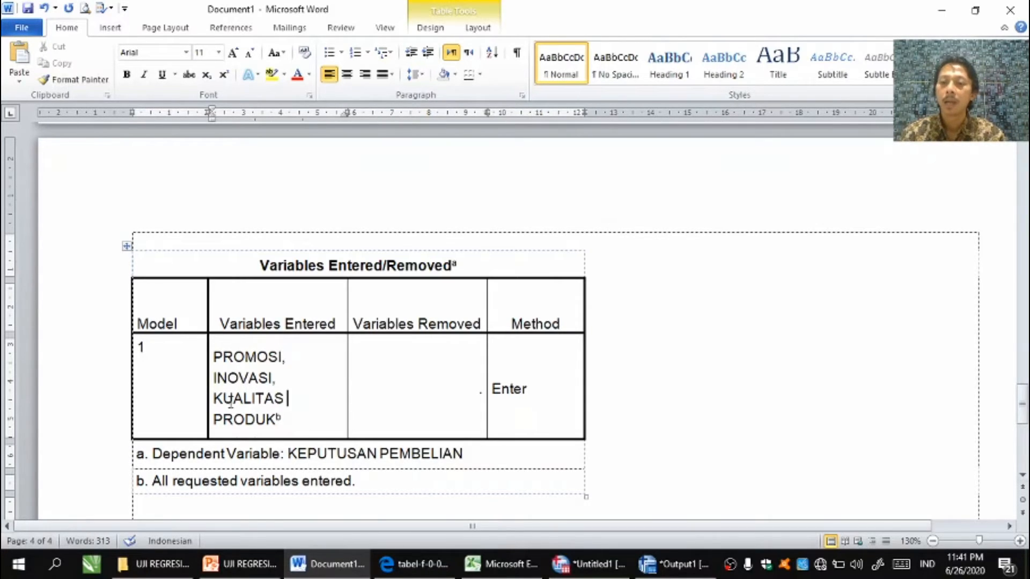
{"action": "left_click_drag", "start_coordinate": [214, 398], "coordinate": [259, 413]}
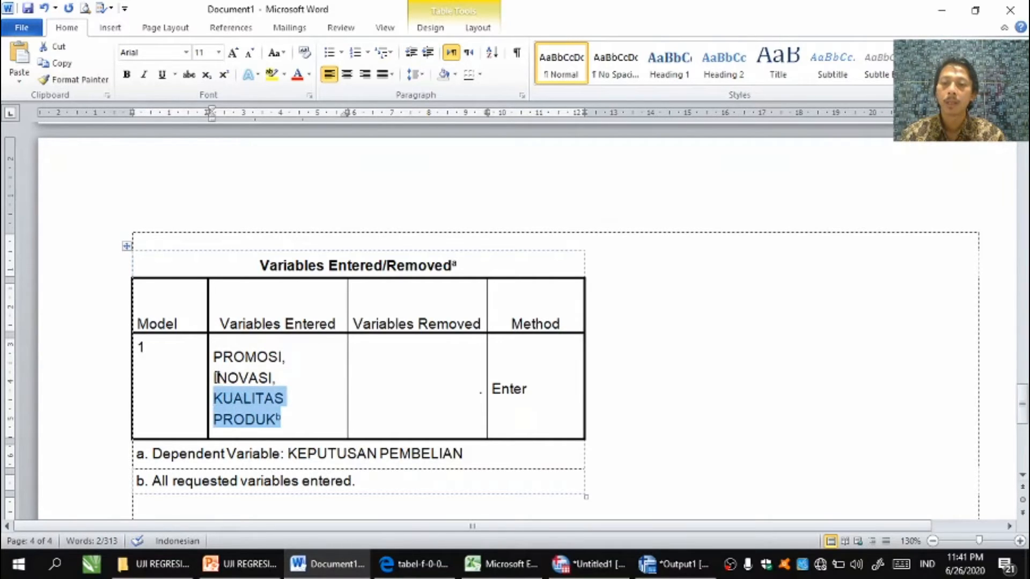
{"action": "left_click_drag", "start_coordinate": [216, 378], "coordinate": [294, 390]}
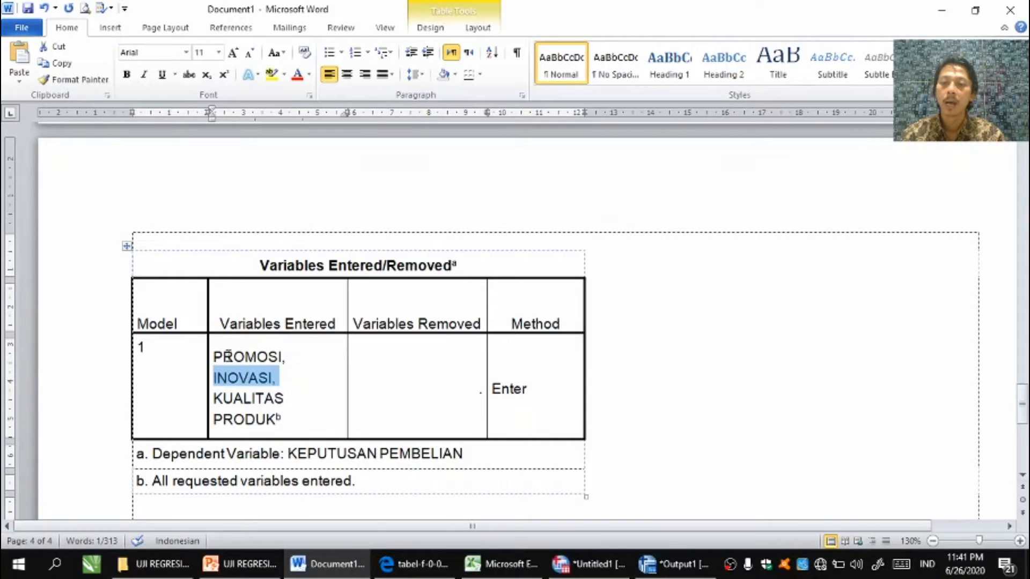
{"action": "left_click_drag", "start_coordinate": [214, 355], "coordinate": [287, 356]}
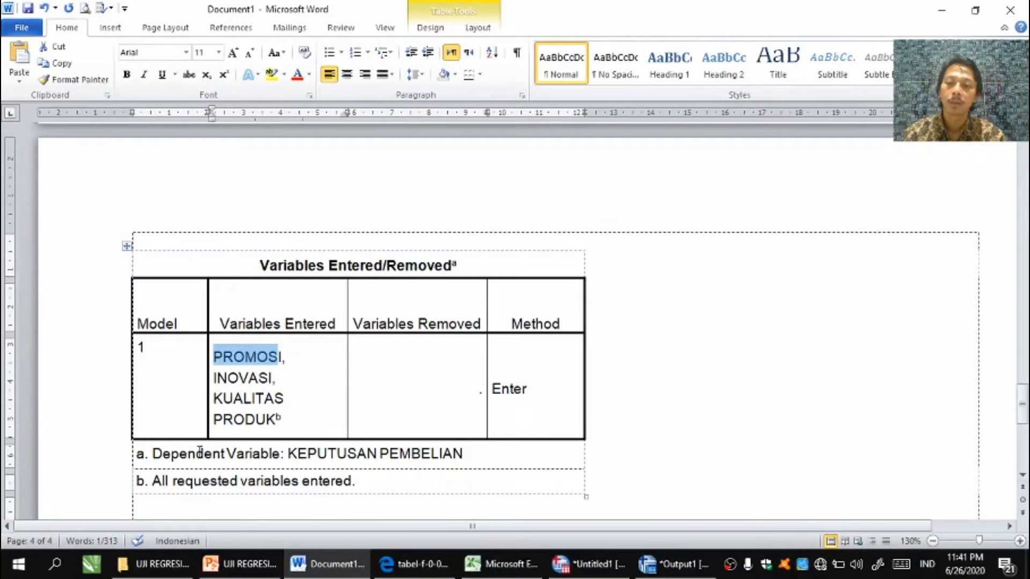
Step: Copy the Model Summary table from the SPSS regression output and paste it below the Variables Entered/Removed table in the Word document
{"action": "left_click_drag", "start_coordinate": [288, 453], "coordinate": [444, 461]}
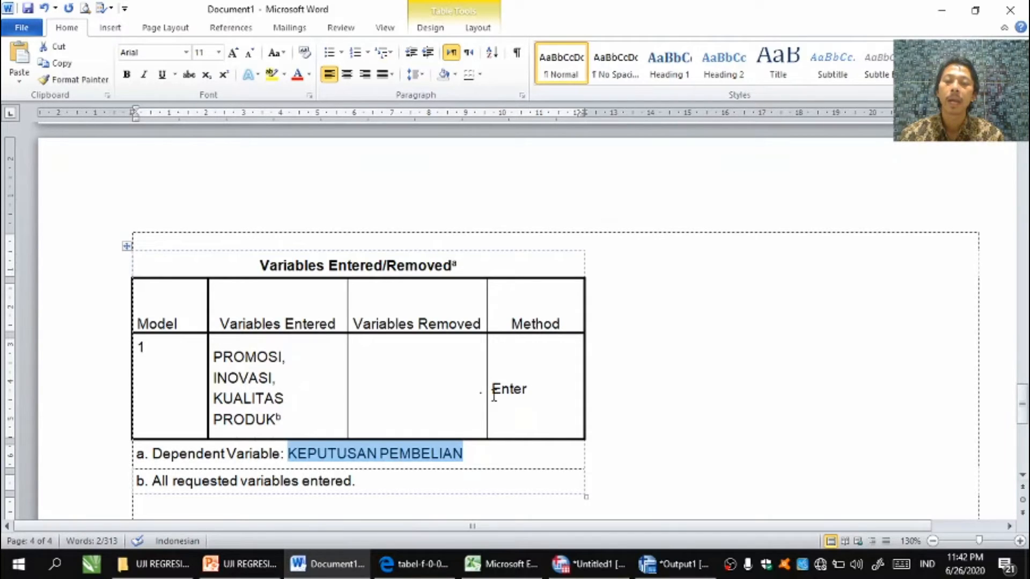
{"action": "scroll", "coordinate": [494, 396], "scroll_direction": "down", "scroll_amount": 3}
{"action": "left_click", "coordinate": [470, 349]}
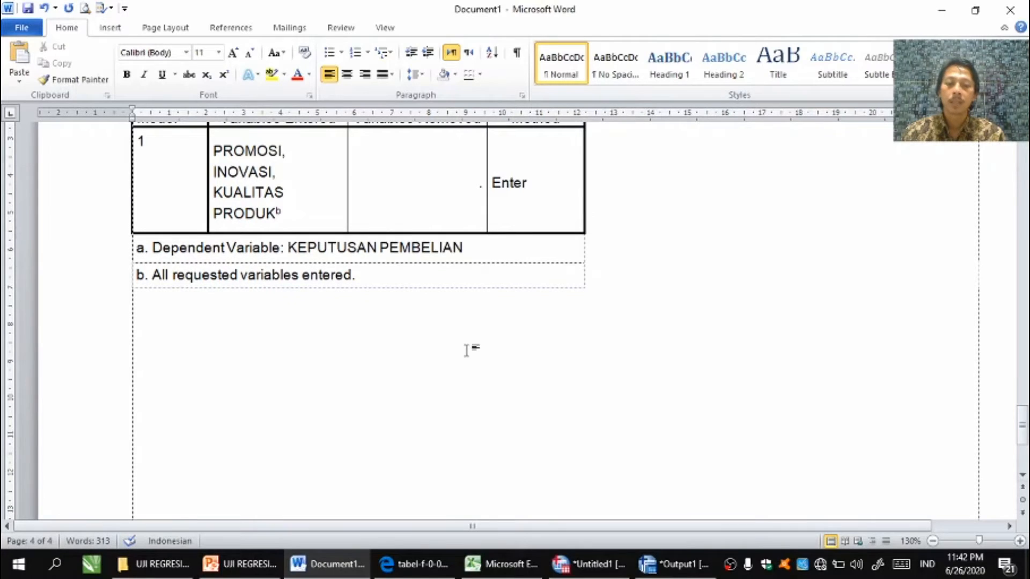
{"action": "mouse_move", "coordinate": [669, 567]}
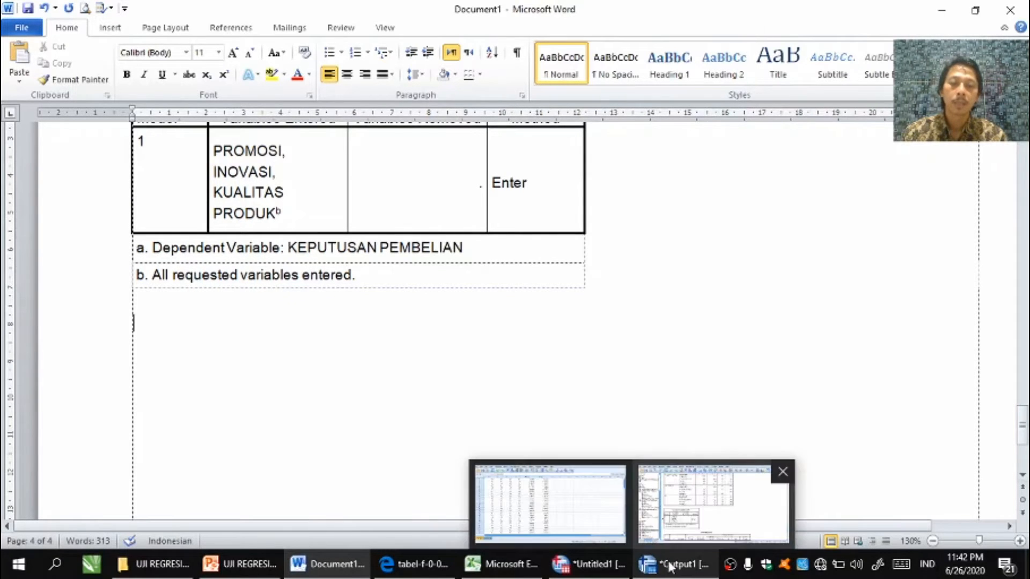
{"action": "left_click", "coordinate": [703, 501]}
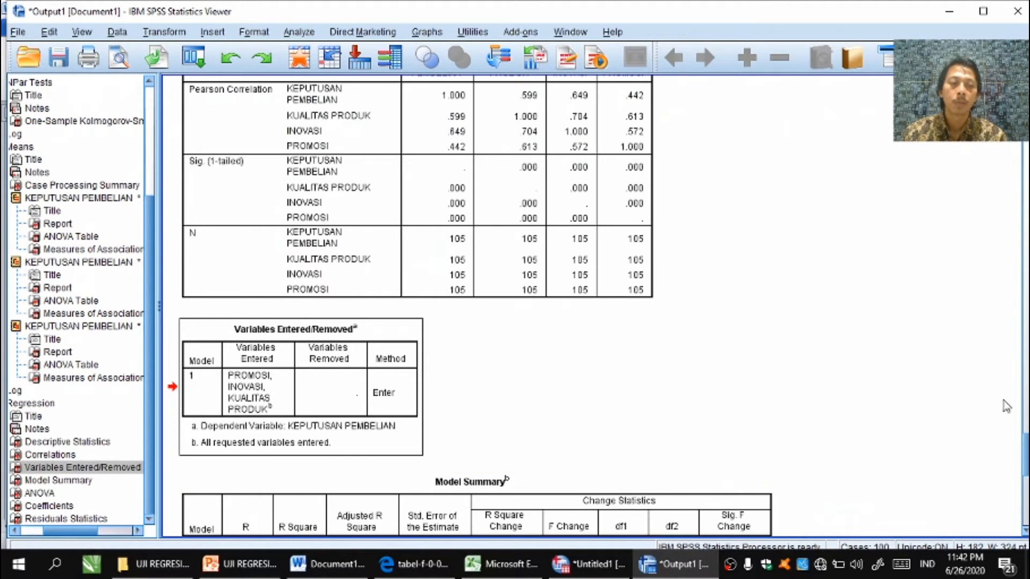
{"action": "scroll", "coordinate": [1008, 440], "scroll_direction": "down", "scroll_amount": 3}
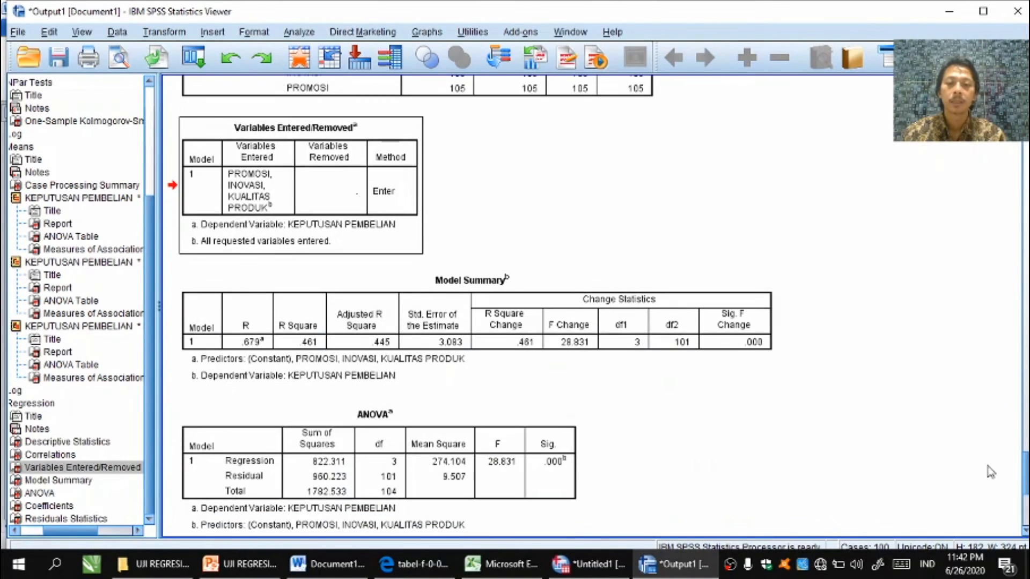
{"action": "left_click", "coordinate": [604, 320]}
{"action": "right_click", "coordinate": [605, 320]}
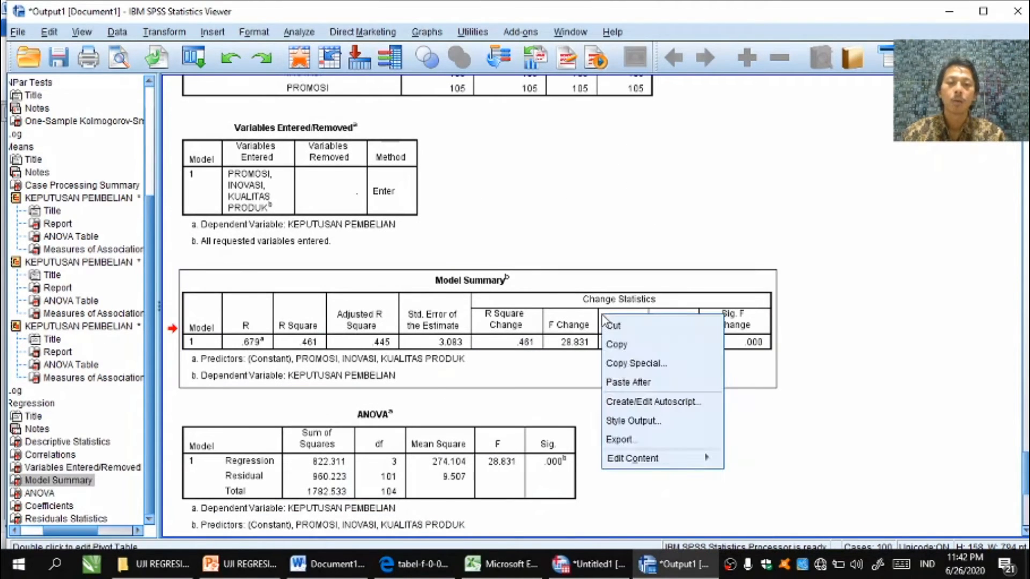
{"action": "left_click", "coordinate": [617, 344]}
{"action": "left_click", "coordinate": [347, 560]}
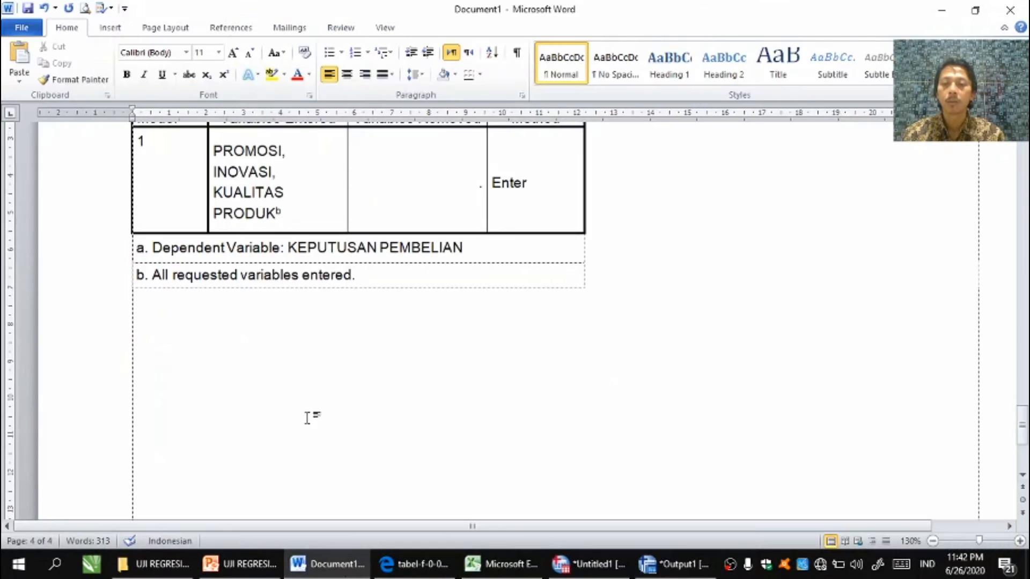
{"action": "key", "text": "ctrl+v"}
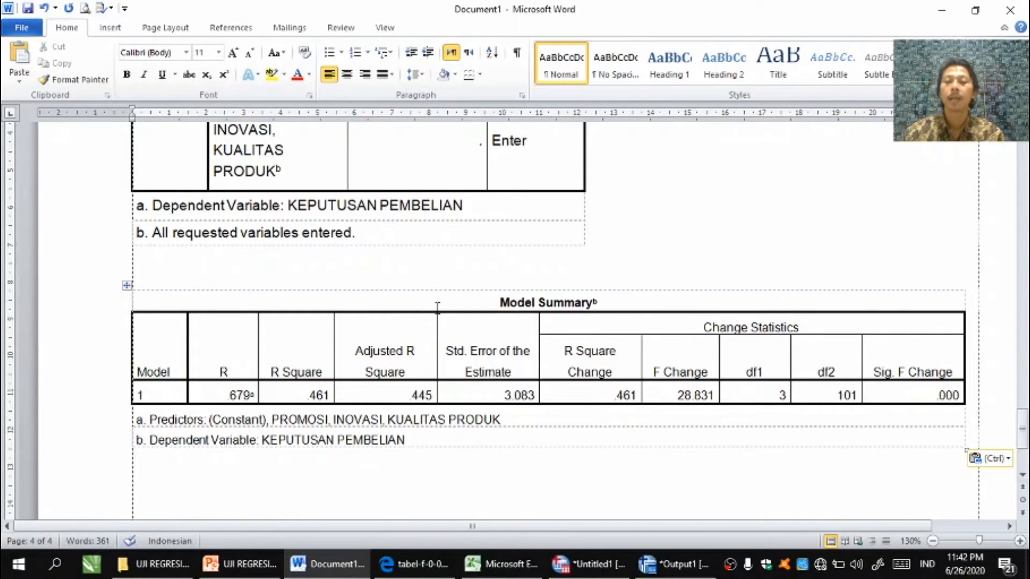
Step: Highlight the R Square and R values of the Model Summary table in yellow and enlarge them to 14 pt
{"action": "left_click", "coordinate": [422, 334]}
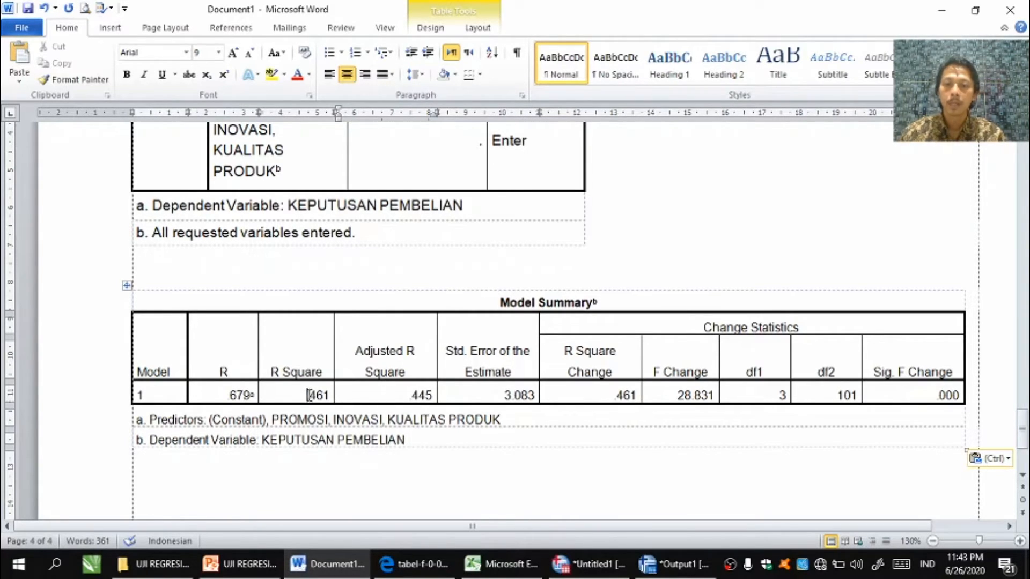
{"action": "left_click_drag", "start_coordinate": [307, 396], "coordinate": [327, 395]}
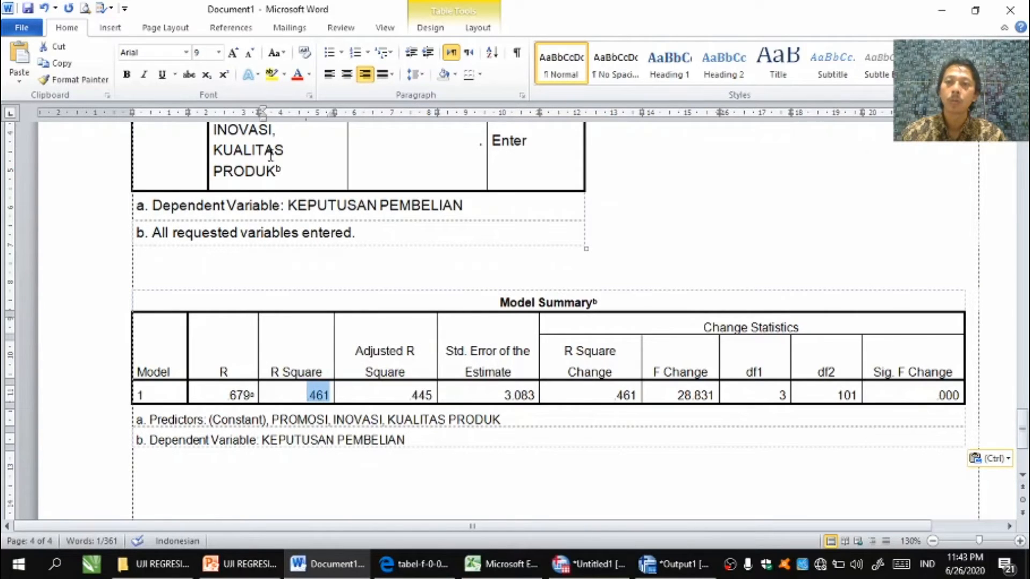
{"action": "left_click", "coordinate": [272, 77]}
{"action": "left_click", "coordinate": [423, 441]}
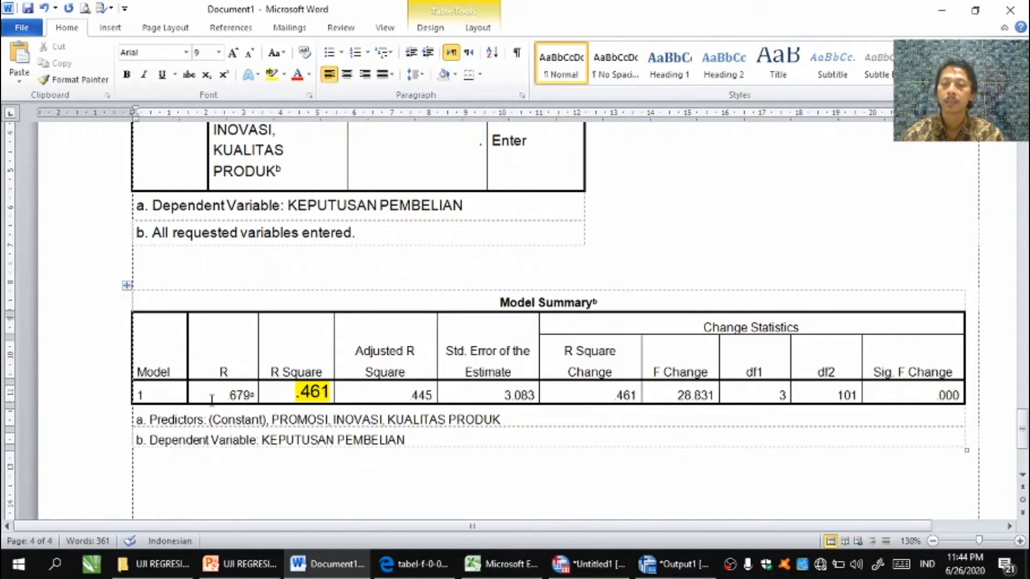
{"action": "left_click_drag", "start_coordinate": [225, 396], "coordinate": [252, 403]}
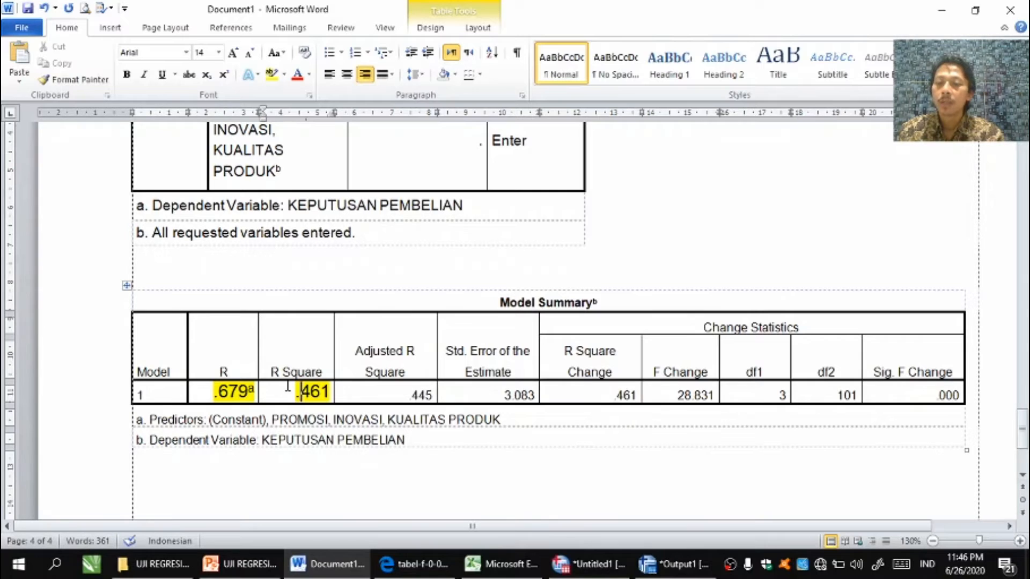
Step: Examine the R Square value together with the predictors and the dependent variable listed under the Model Summary table
{"action": "left_click_drag", "start_coordinate": [295, 391], "coordinate": [329, 394]}
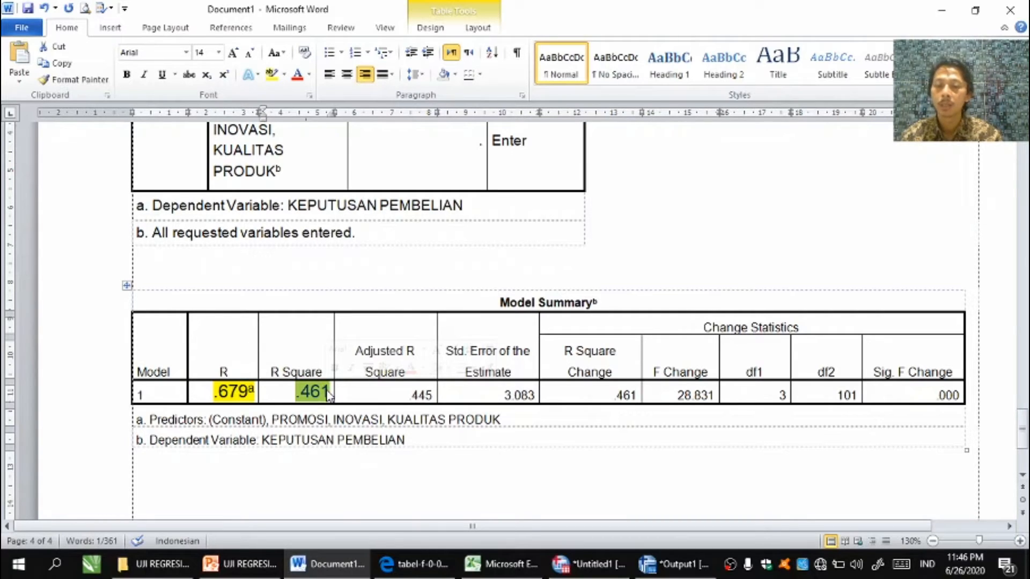
{"action": "left_click", "coordinate": [262, 441]}
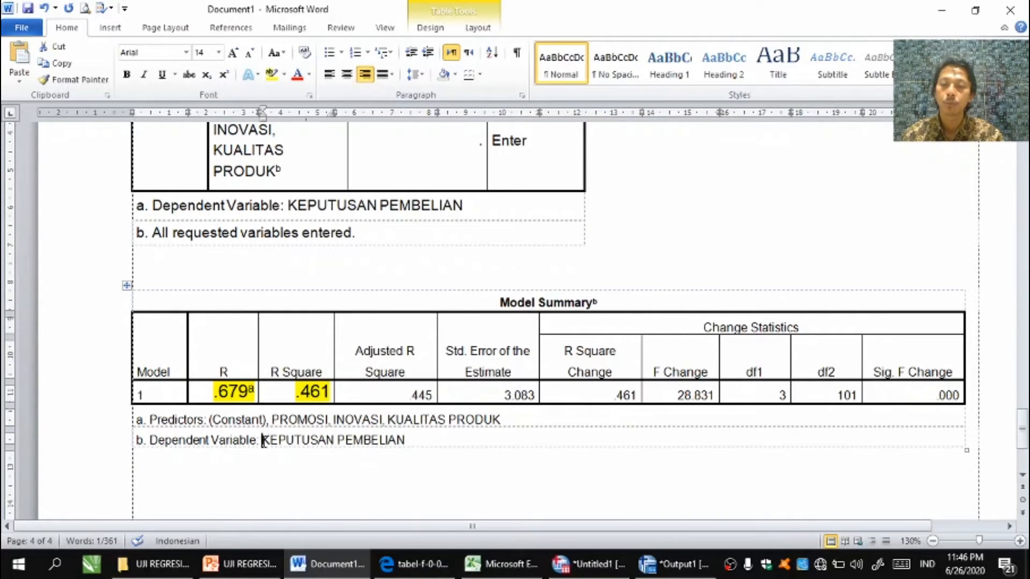
{"action": "left_click_drag", "start_coordinate": [262, 441], "coordinate": [395, 445]}
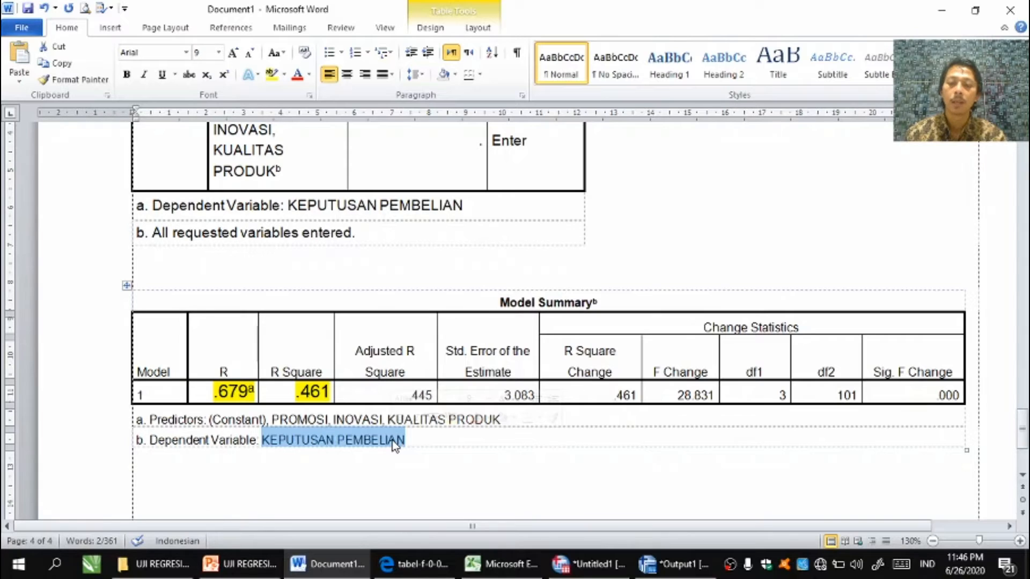
{"action": "left_click_drag", "start_coordinate": [272, 419], "coordinate": [501, 426]}
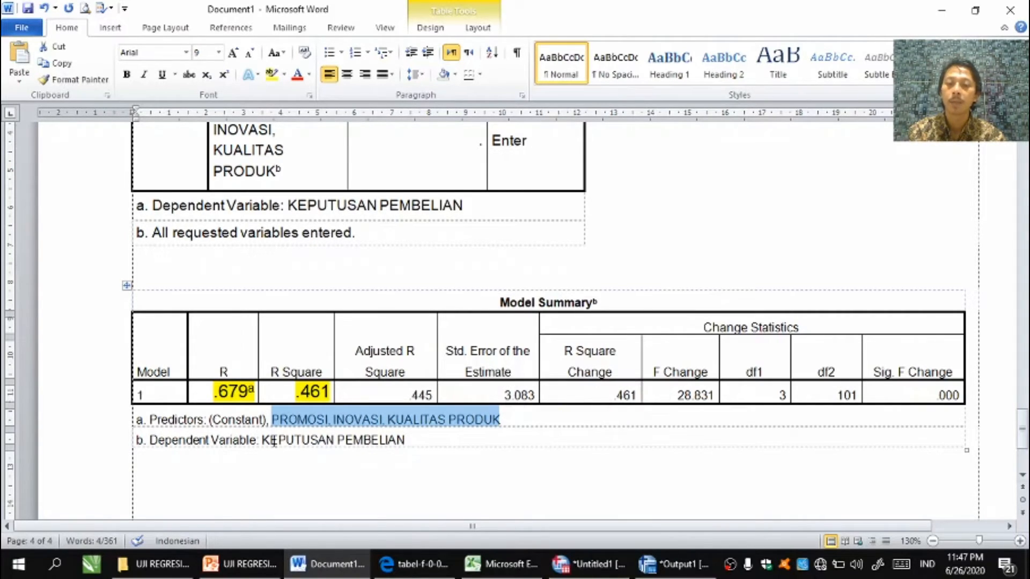
{"action": "left_click_drag", "start_coordinate": [263, 441], "coordinate": [356, 441]}
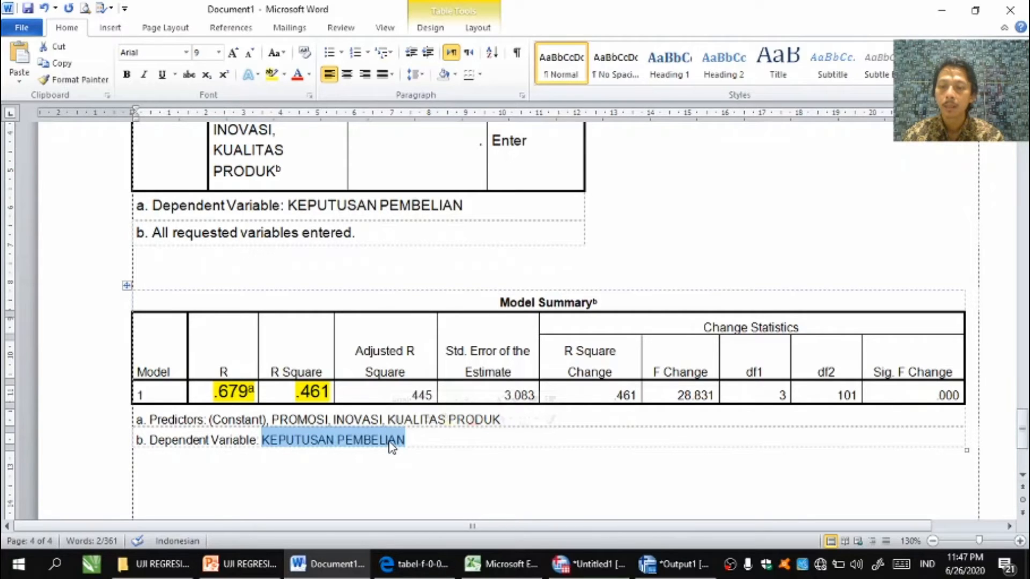
{"action": "double_click", "coordinate": [299, 397]}
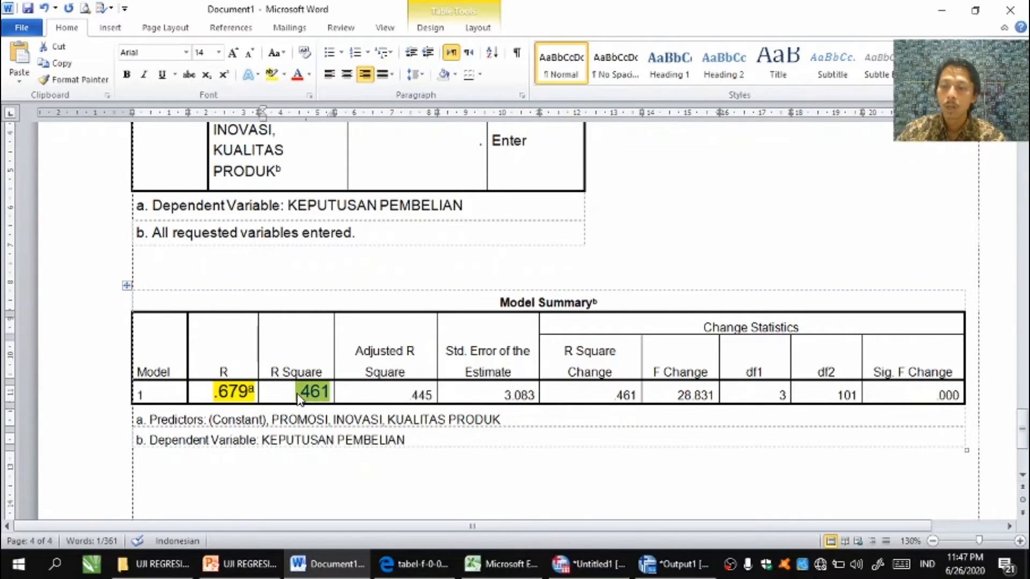
{"action": "left_click", "coordinate": [299, 398]}
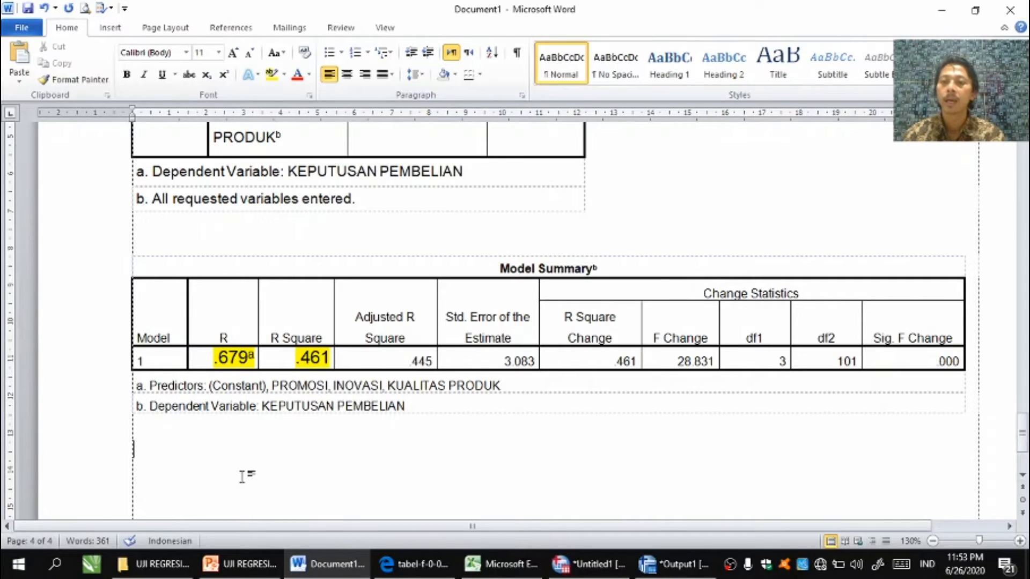
Step: Write the error calculation ".e = 1 – R Square = 1-0,461 = 0,539" below the Model Summary table
{"action": "type", "text": "."}
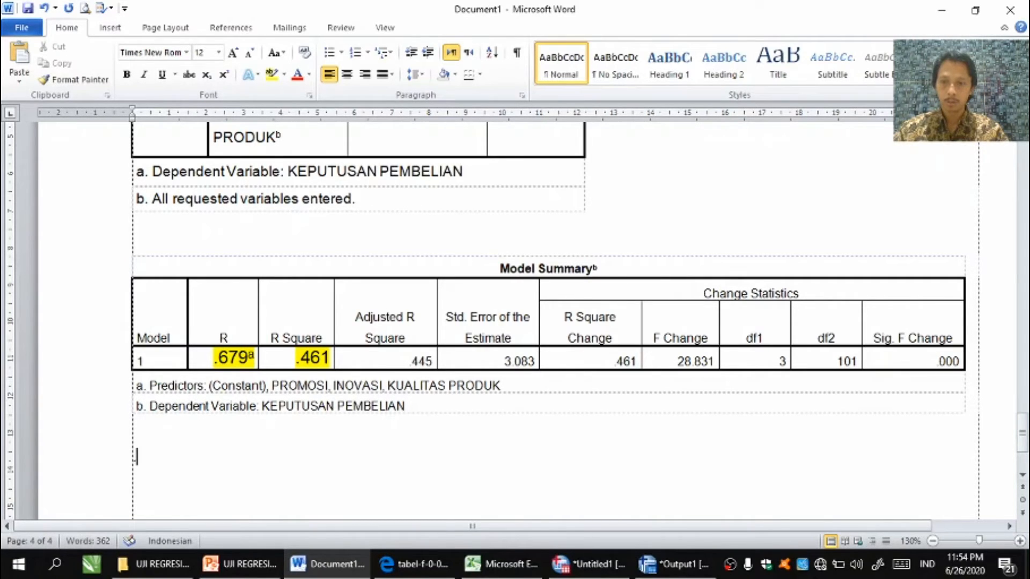
{"action": "type", "text": "e = 1 – R Square"}
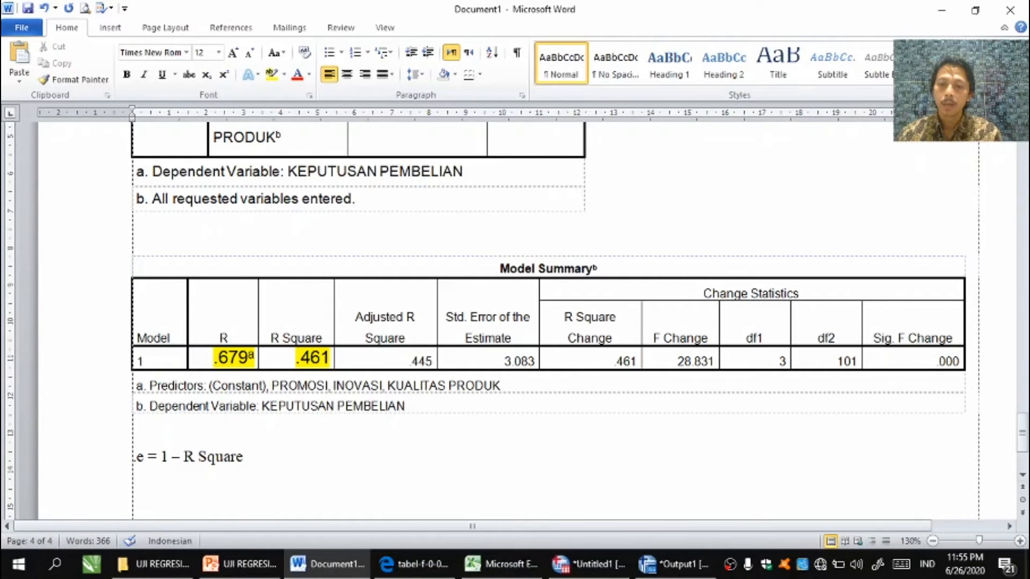
{"action": "type", "text": "= 1"}
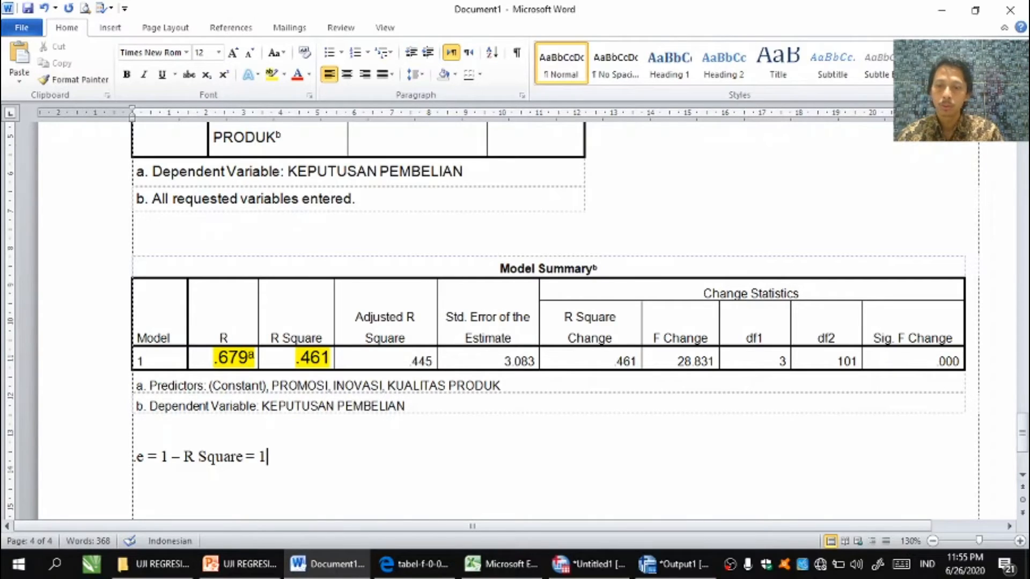
{"action": "type", "text": "-"}
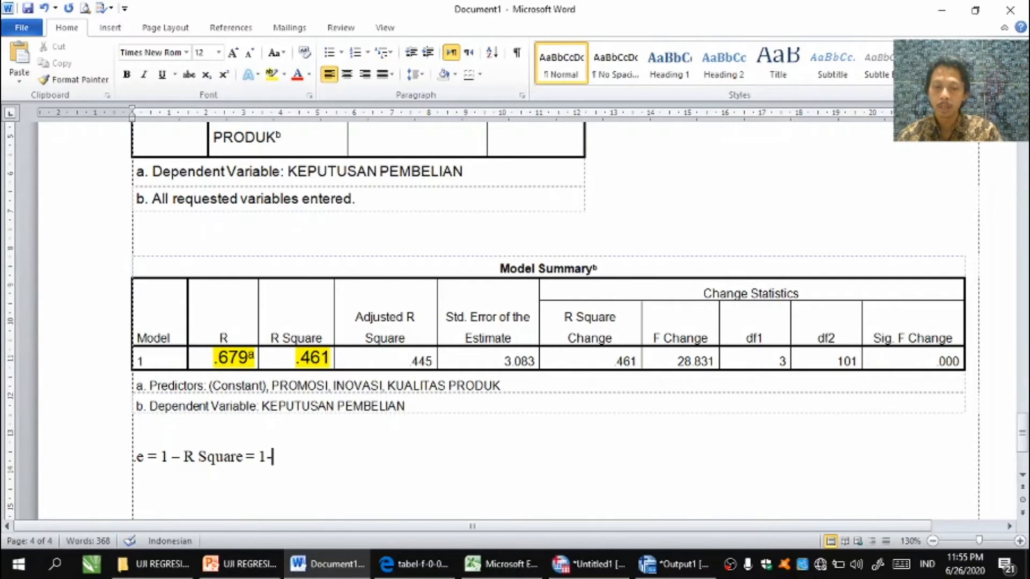
{"action": "type", "text": "0,4"}
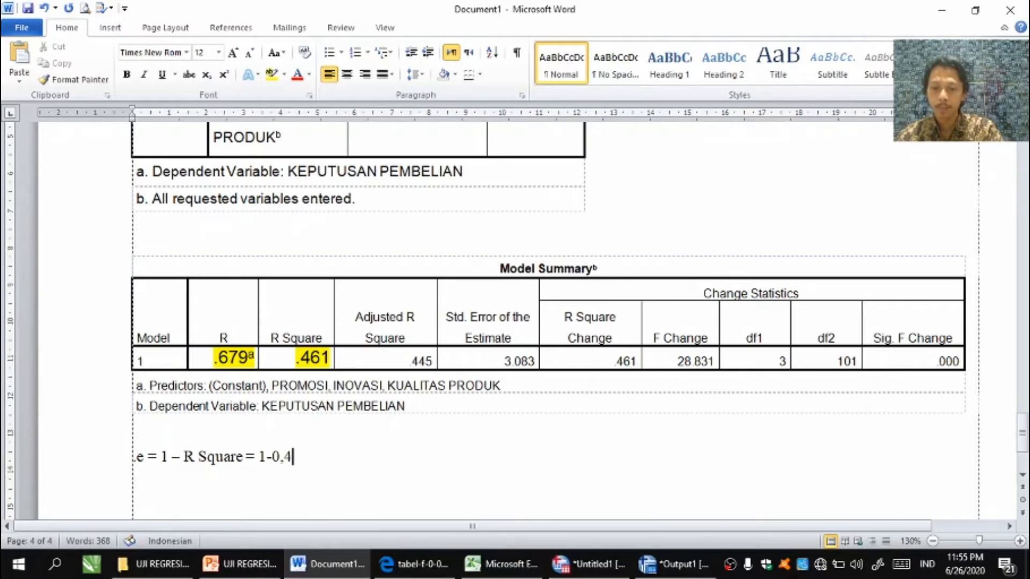
{"action": "type", "text": "61"}
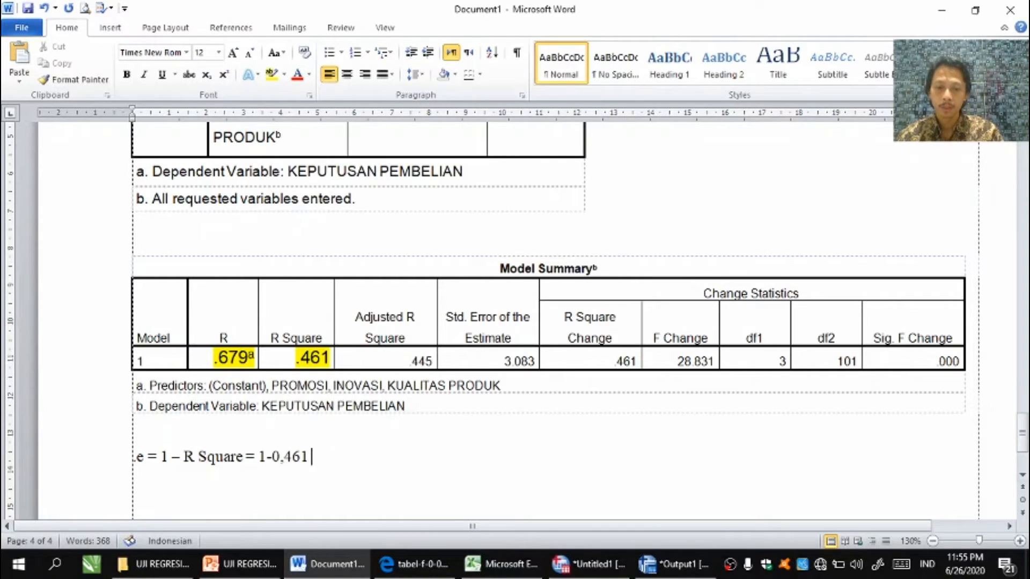
{"action": "type", "text": " = 0,"}
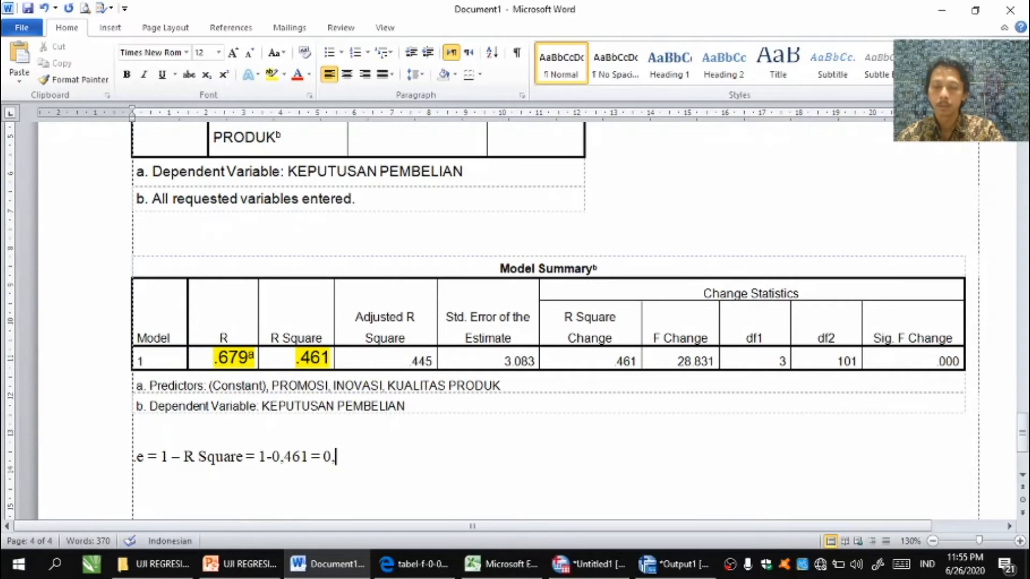
{"action": "type", "text": "539"}
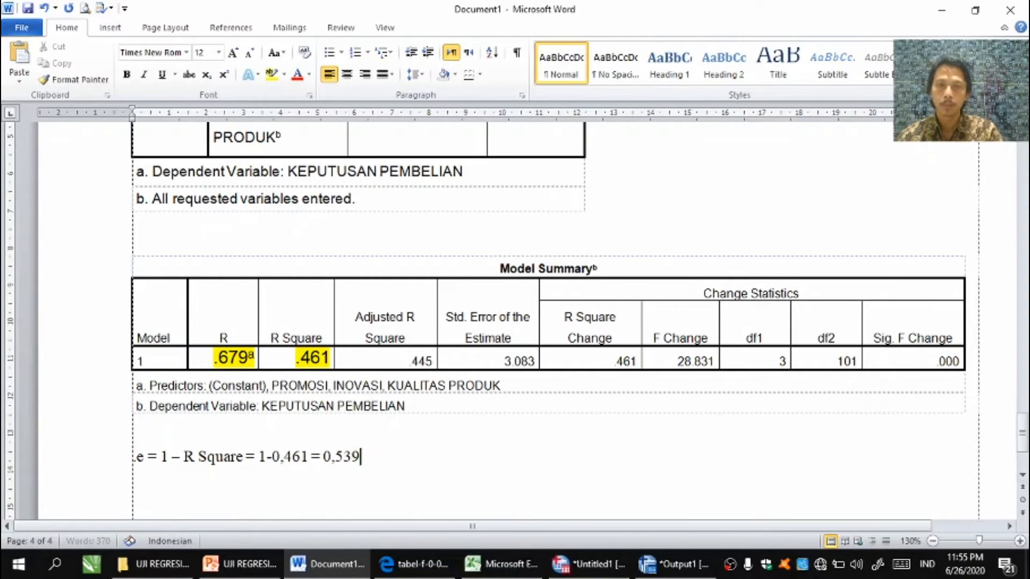
{"action": "key", "text": "Return"}
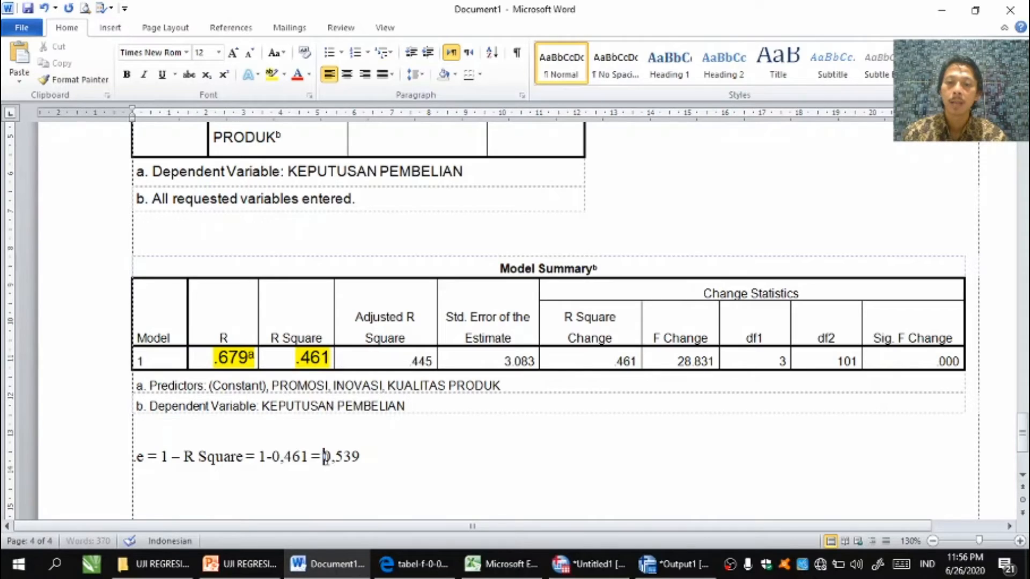
Step: Highlight the result 0,539 in yellow and append "= 53,9%" to the error calculation
{"action": "left_click_drag", "start_coordinate": [322, 460], "coordinate": [360, 460]}
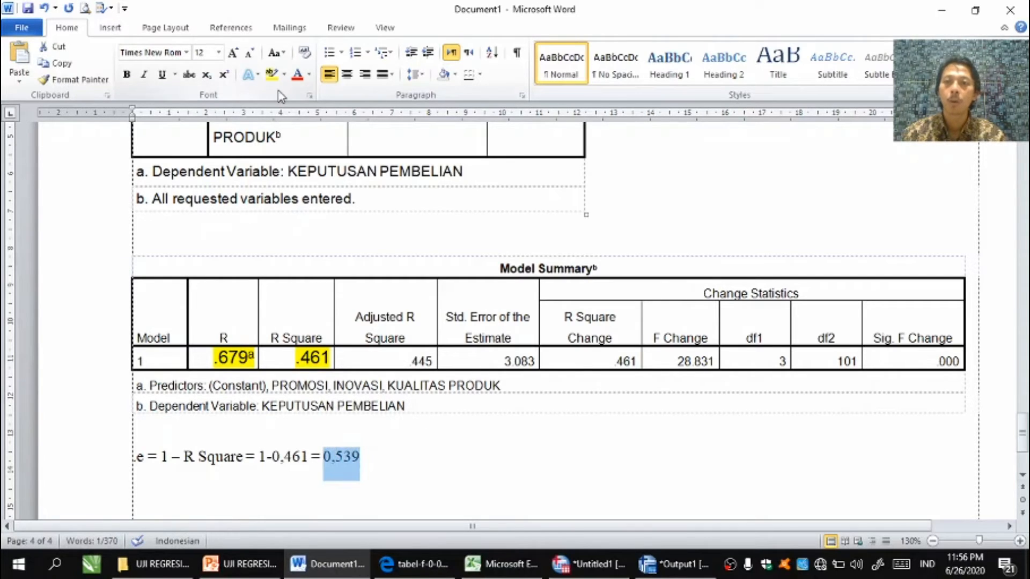
{"action": "left_click", "coordinate": [272, 74]}
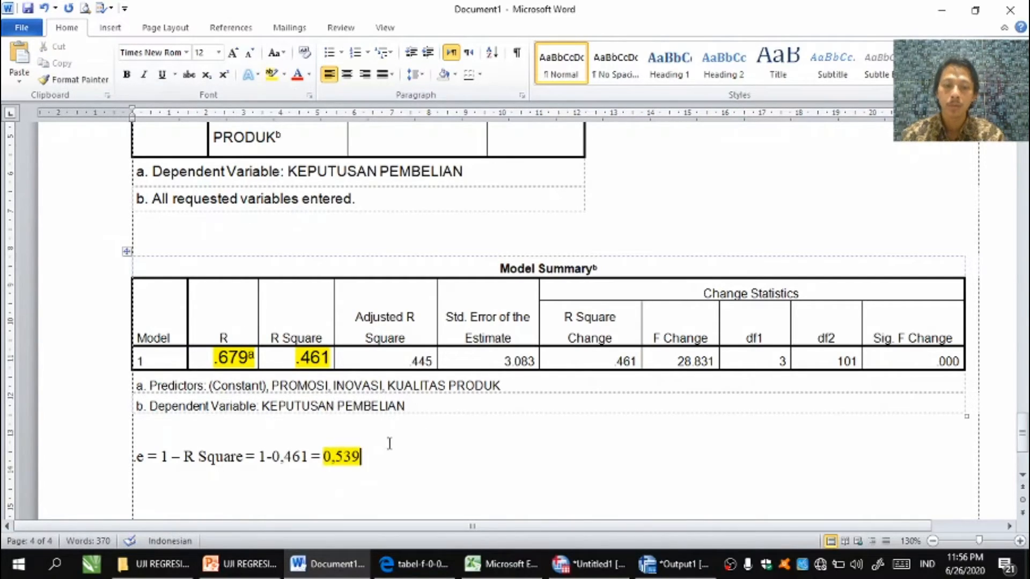
{"action": "type", "text": "= 53,"}
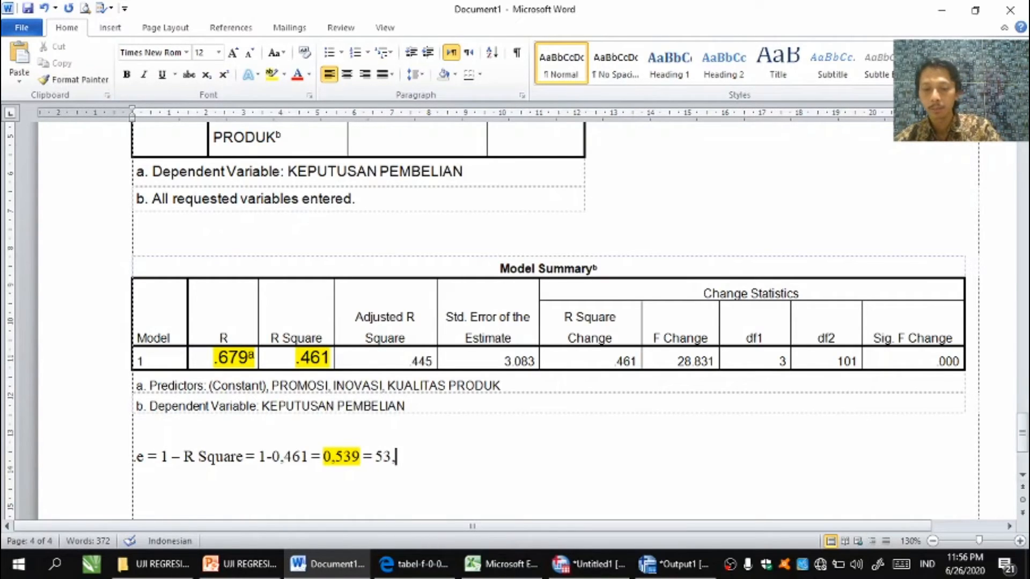
{"action": "type", "text": "9%"}
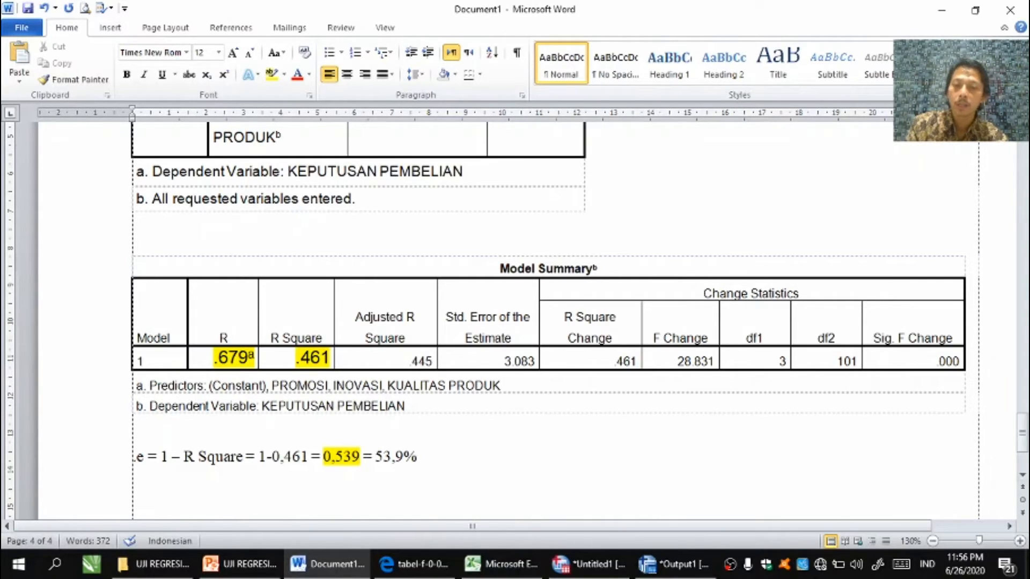
Step: Highlight the F Change value of the Model Summary table in yellow
{"action": "double_click", "coordinate": [314, 361]}
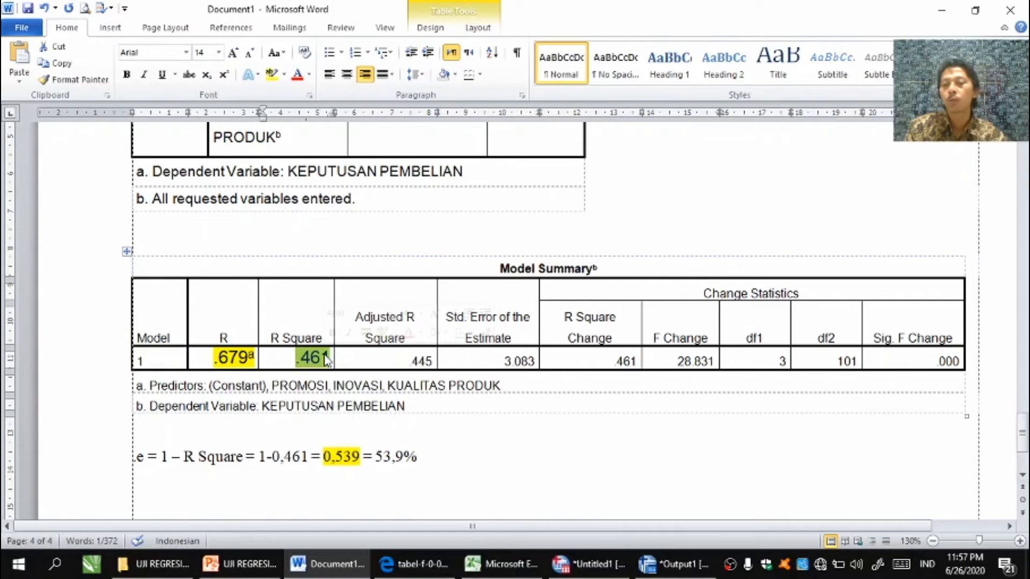
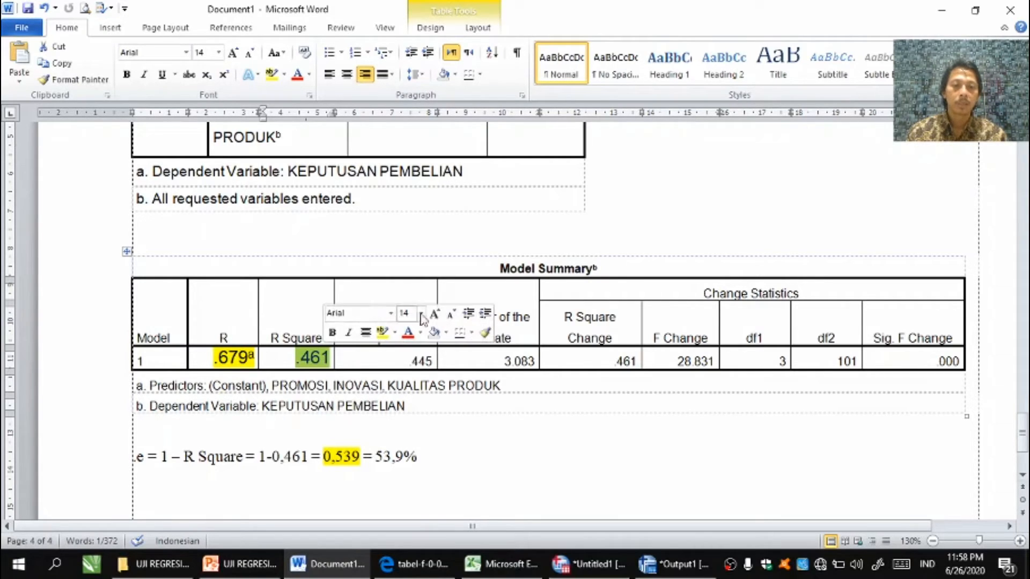
{"action": "left_click_drag", "start_coordinate": [677, 360], "coordinate": [717, 360]}
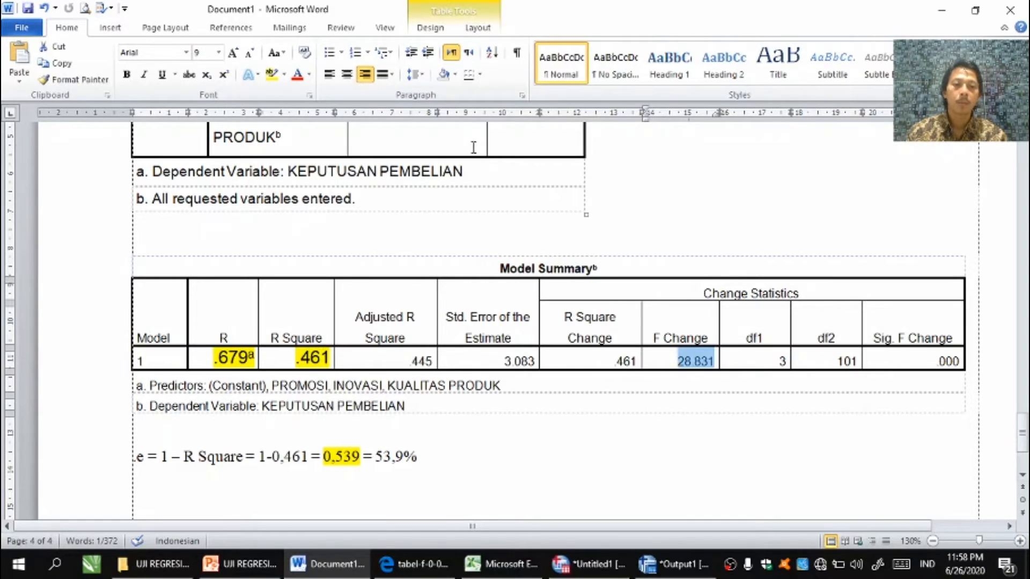
{"action": "left_click", "coordinate": [272, 74]}
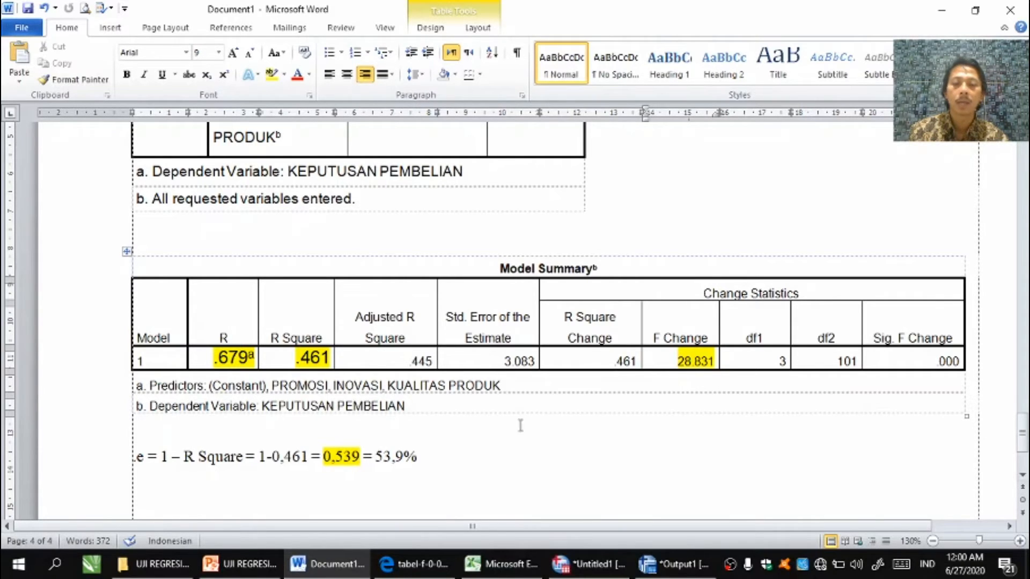
Step: Check the simultaneous correlation decision rules in the PowerPoint slides, and highlight the Sig. F Change value in yellow in the Word document
{"action": "left_click", "coordinate": [260, 572]}
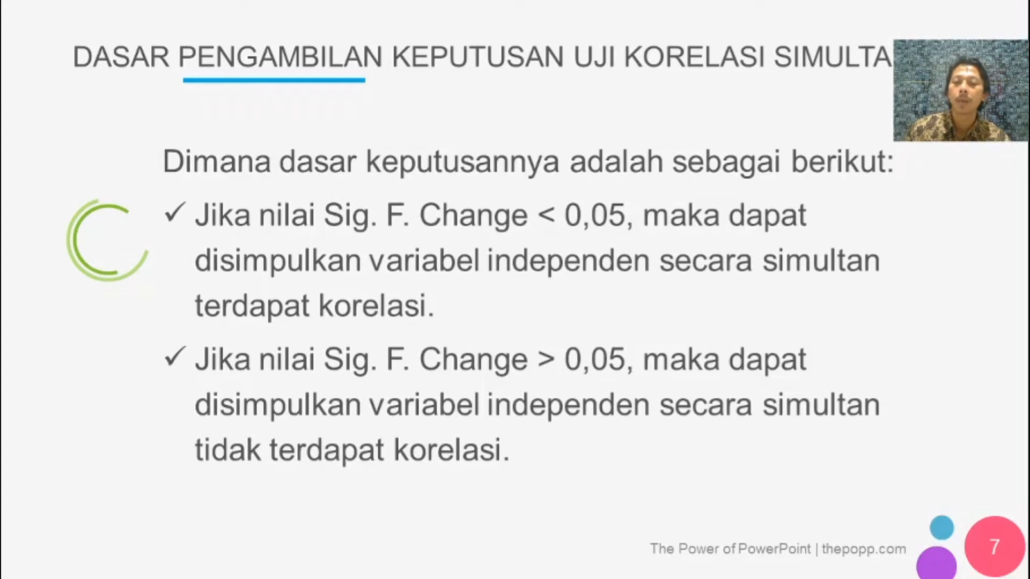
{"action": "key", "text": "alt+Tab"}
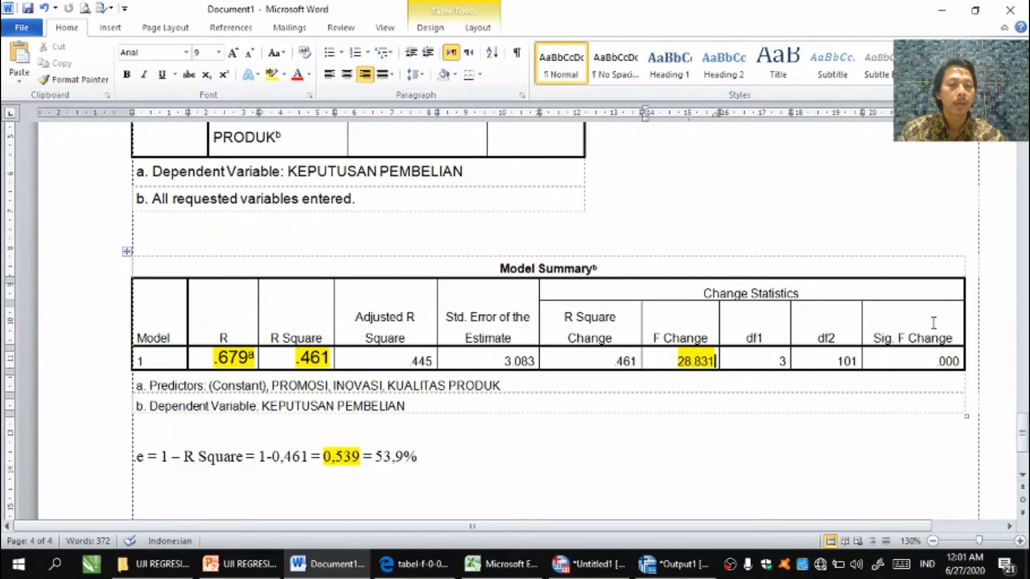
{"action": "left_click_drag", "start_coordinate": [936, 361], "coordinate": [958, 365]}
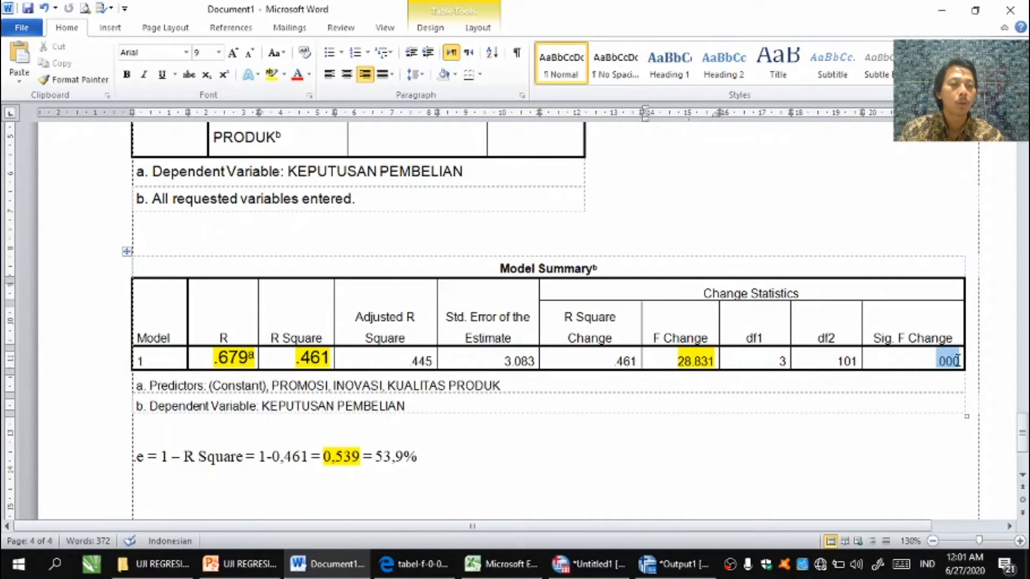
{"action": "left_click", "coordinate": [272, 75]}
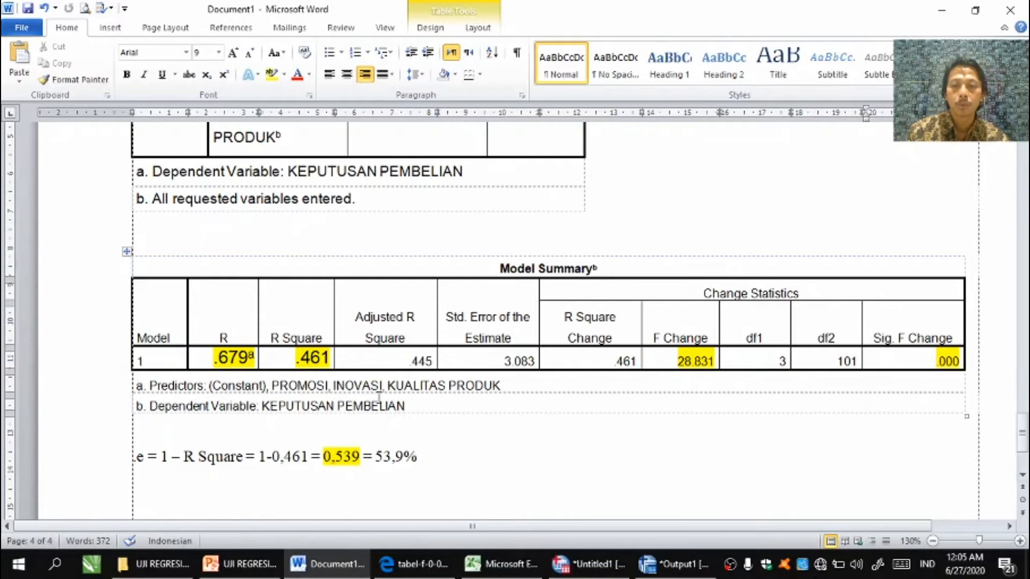
Step: Examine the dependent variable KEPUTUSAN PEMBELIAN under the Model Summary table and the correlation strength ranges in the PowerPoint slides
{"action": "left_click_drag", "start_coordinate": [262, 406], "coordinate": [352, 414]}
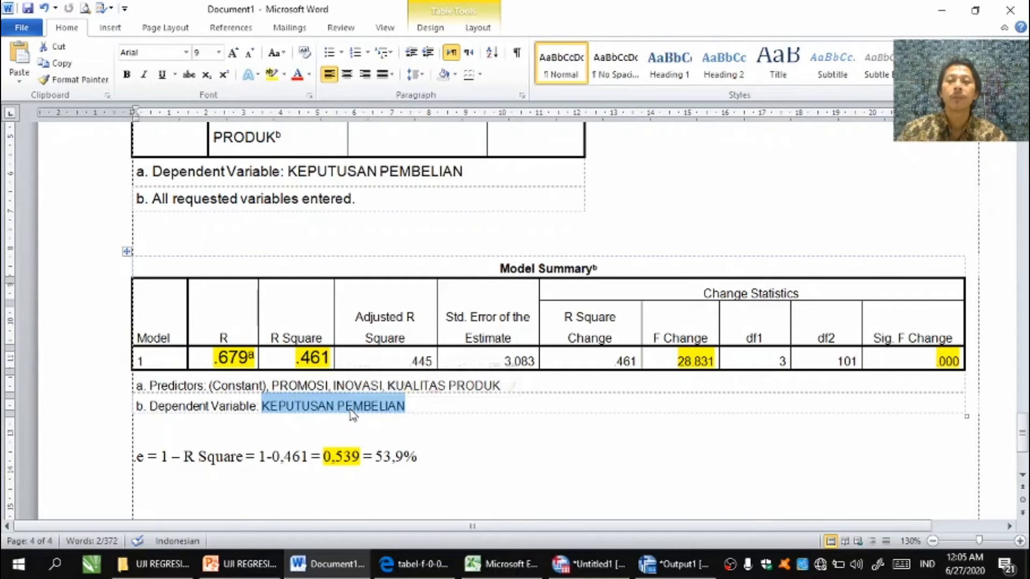
{"action": "key", "text": "alt+Tab"}
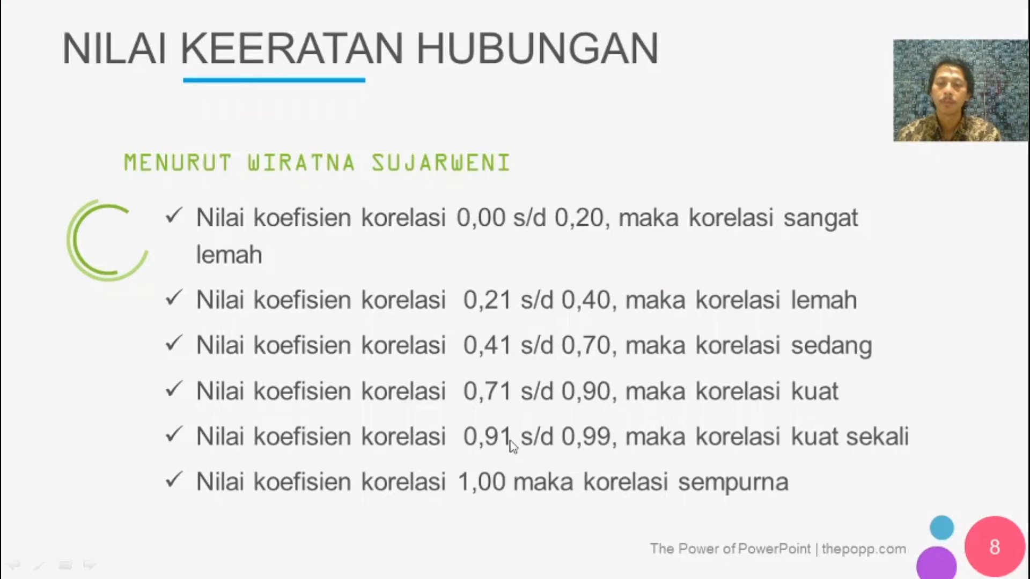
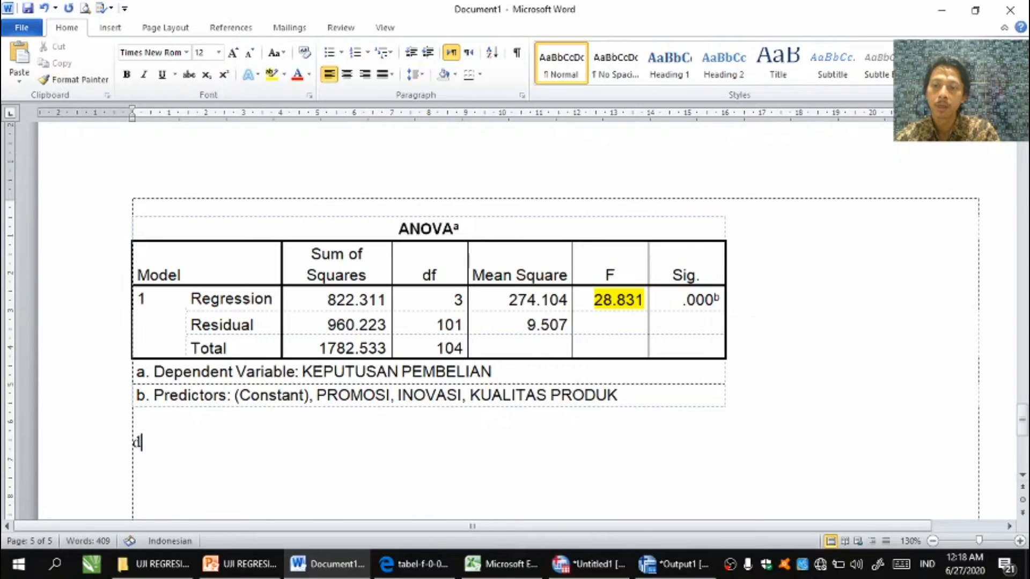
Step: Write the degrees-of-freedom lines "df1 ; df2" and "(k-1 ; n – k)" below the ANOVA table in the Word document
{"action": "type", "text": "f1 ;"}
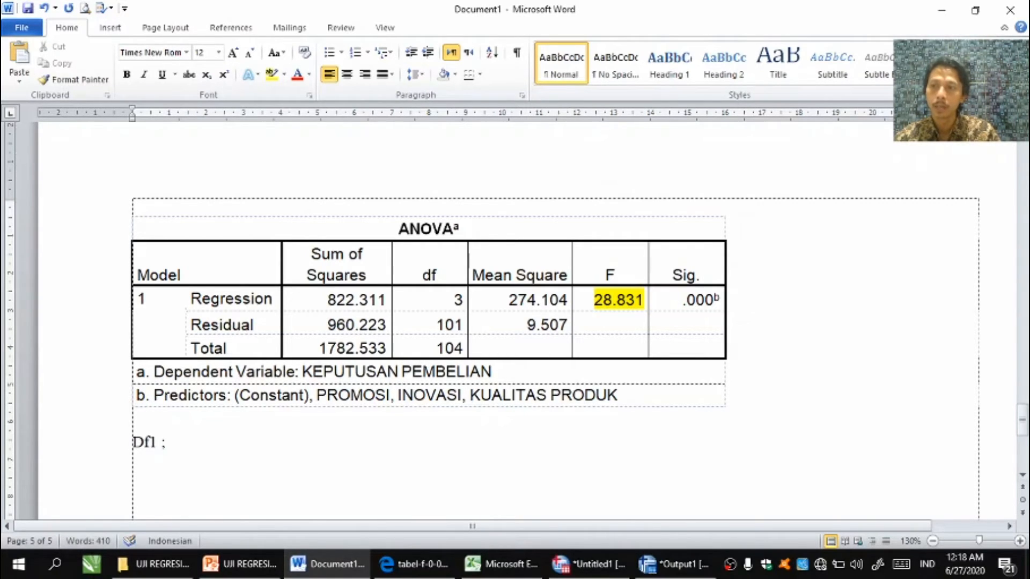
{"action": "type", "text": " d"}
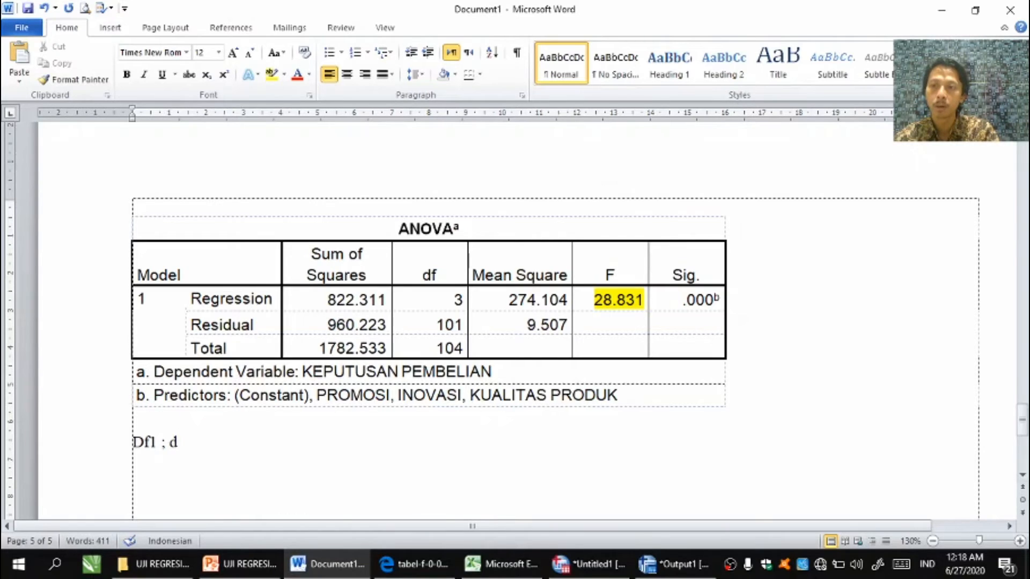
{"action": "type", "text": "f2"}
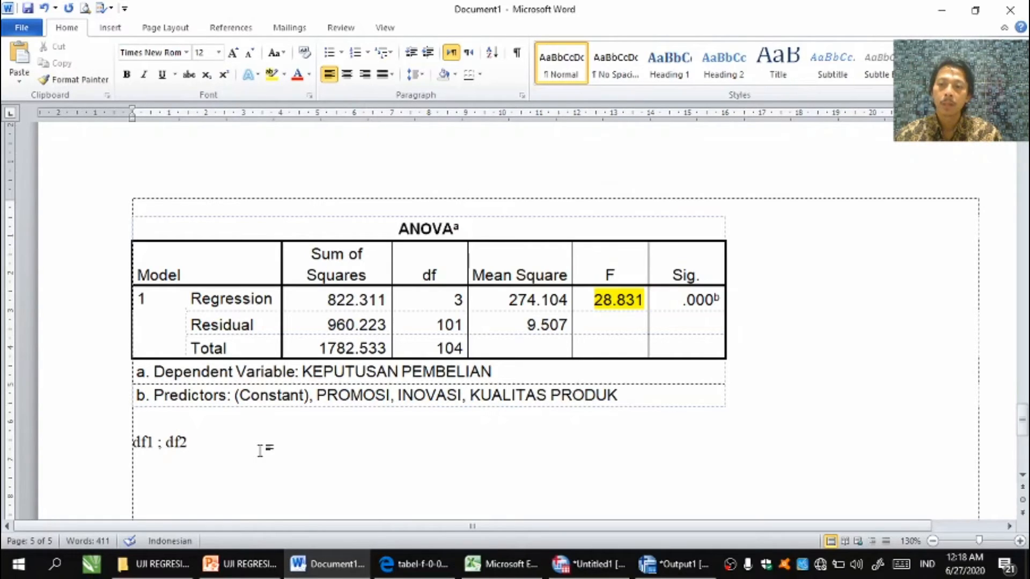
{"action": "key", "text": "Return"}
{"action": "type", "text": "("}
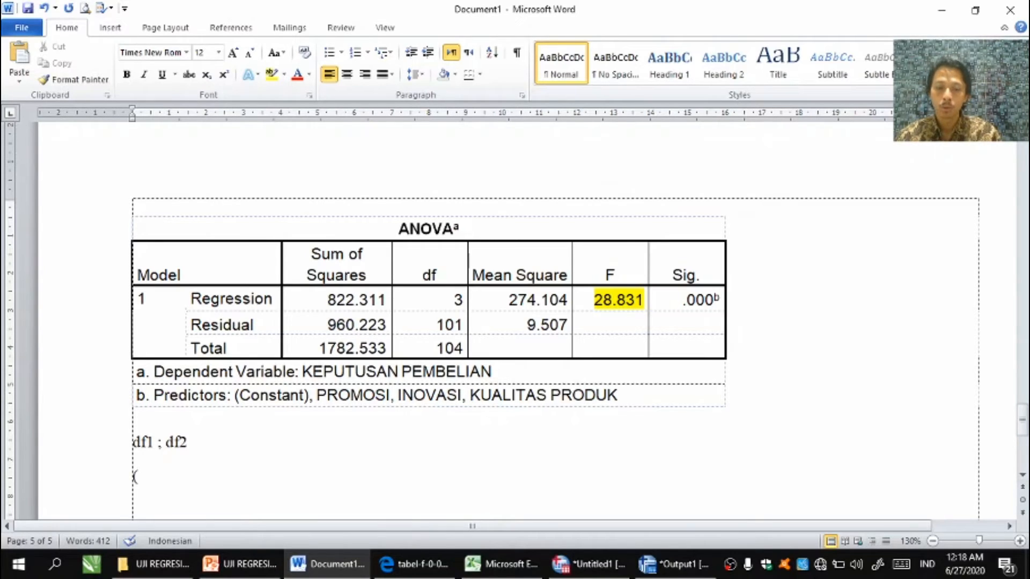
{"action": "type", "text": "k-1"}
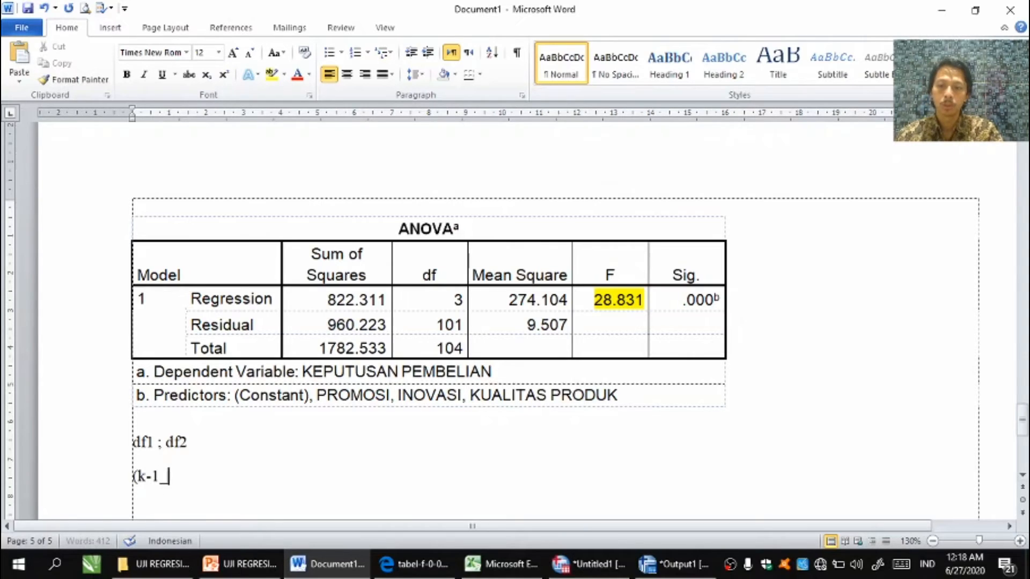
{"action": "type", "text": " ;"}
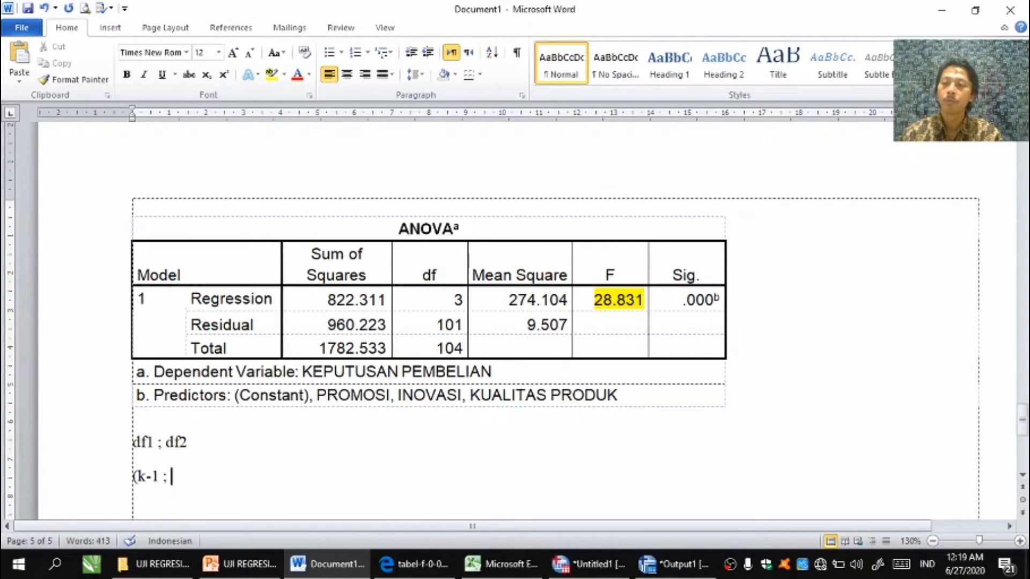
{"action": "type", "text": " n - k"}
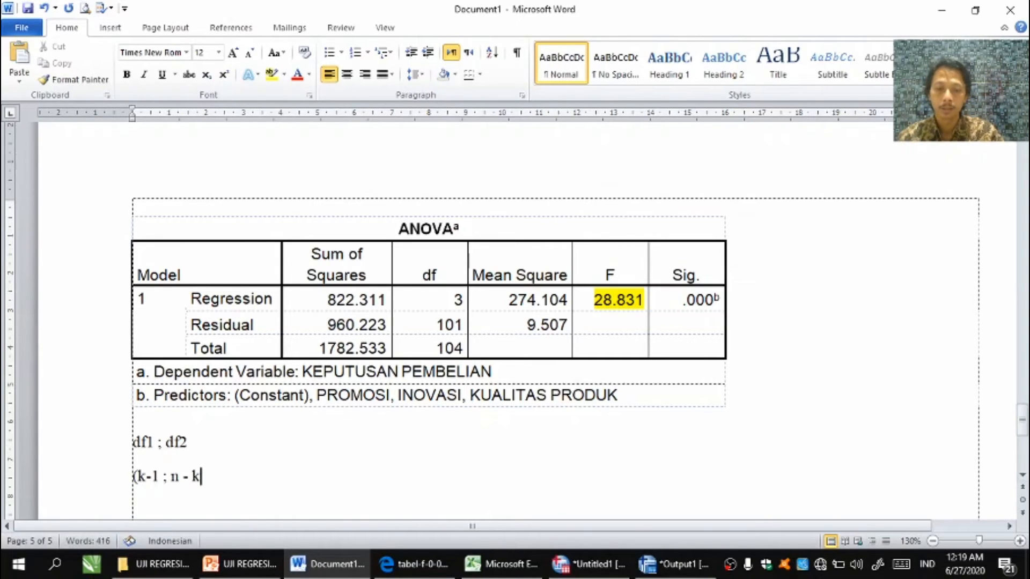
{"action": "type", "text": ")"}
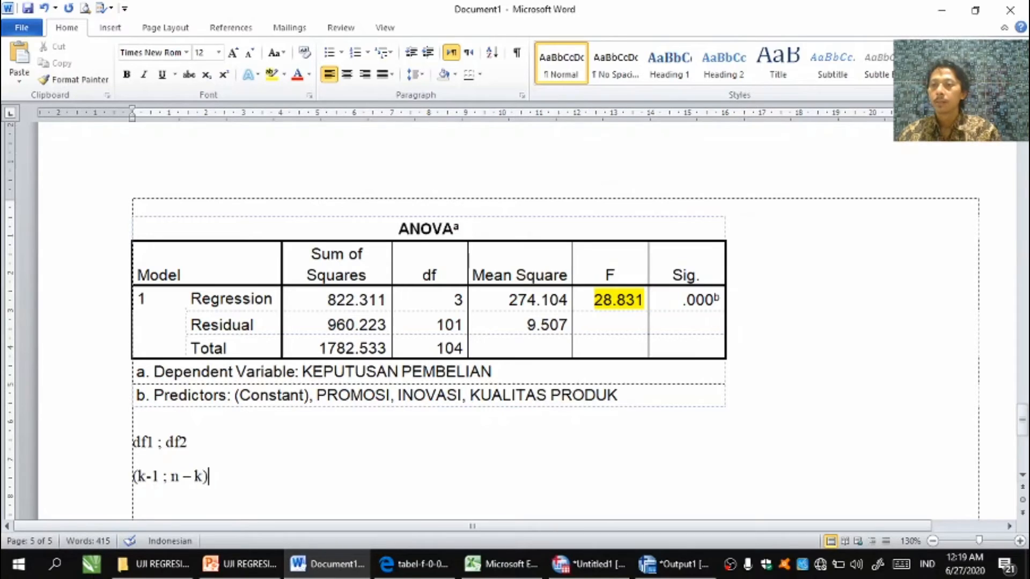
Step: Start the substituted line with "(4-1 ;" below the formula (k-1 ; n – k)
{"action": "left_click", "coordinate": [140, 480]}
{"action": "left_click_drag", "start_coordinate": [138, 479], "coordinate": [143, 479]}
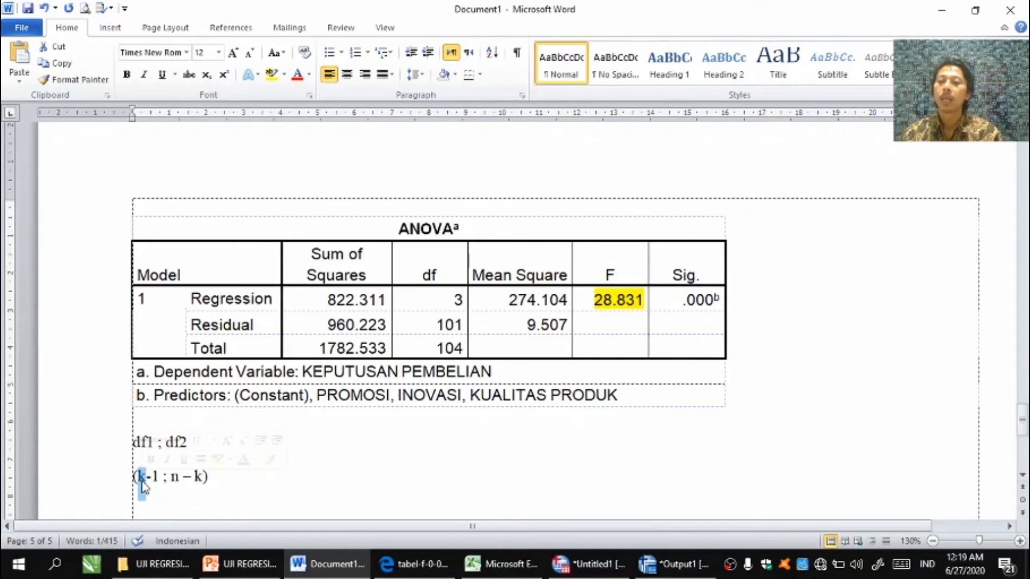
{"action": "left_click", "coordinate": [144, 477]}
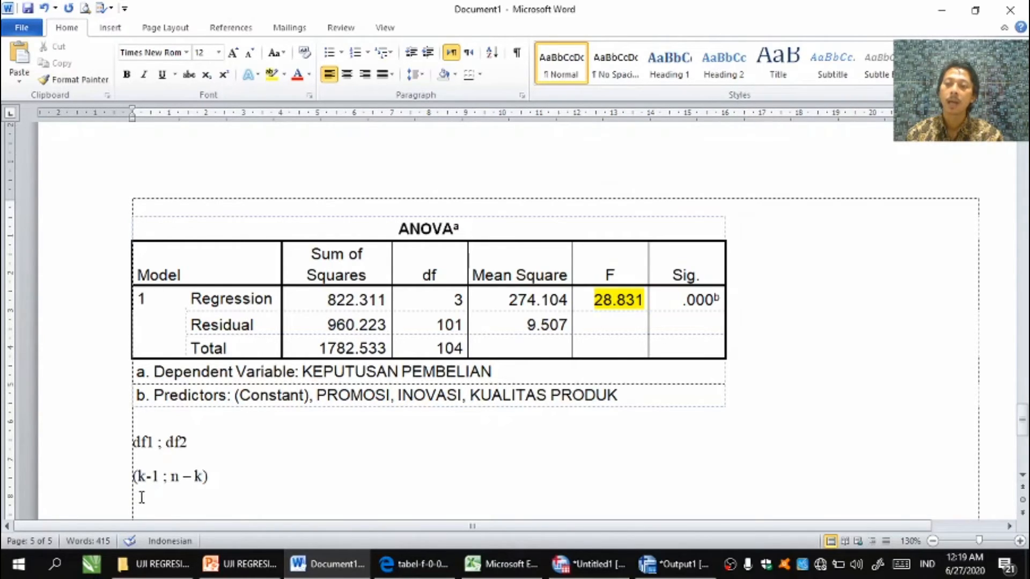
{"action": "type", "text": "4"}
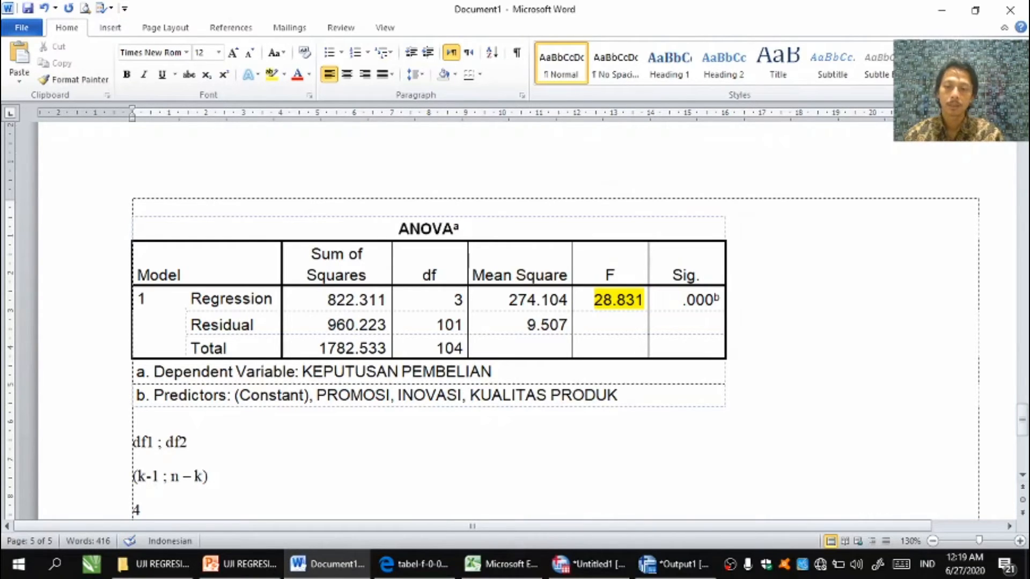
{"action": "key", "text": "Left"}
{"action": "type", "text": "("}
{"action": "key", "text": "Right"}
{"action": "scroll", "coordinate": [515, 322], "scroll_direction": "down", "scroll_amount": 1}
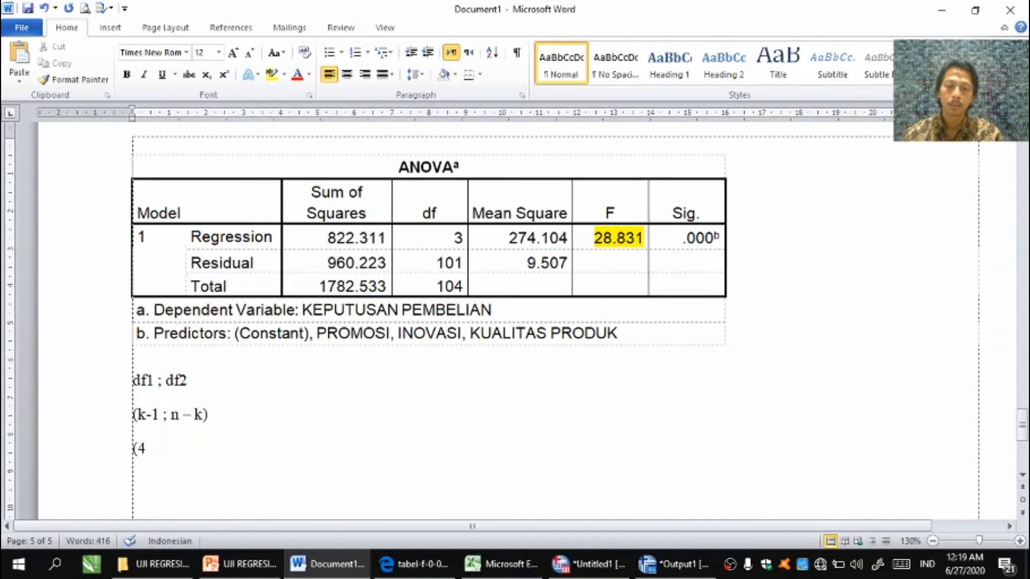
{"action": "type", "text": "-1"}
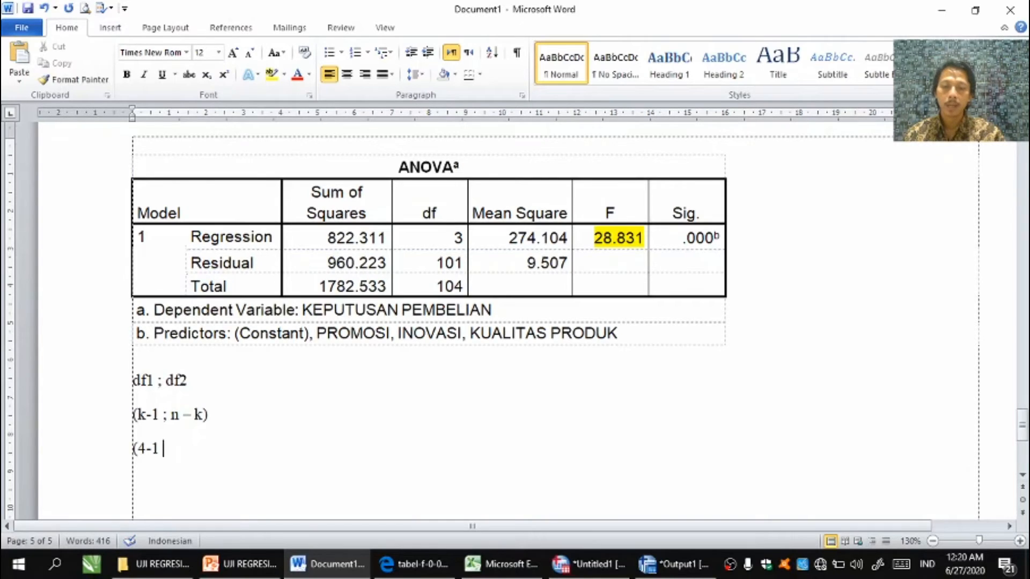
{"action": "type", "text": " ;"}
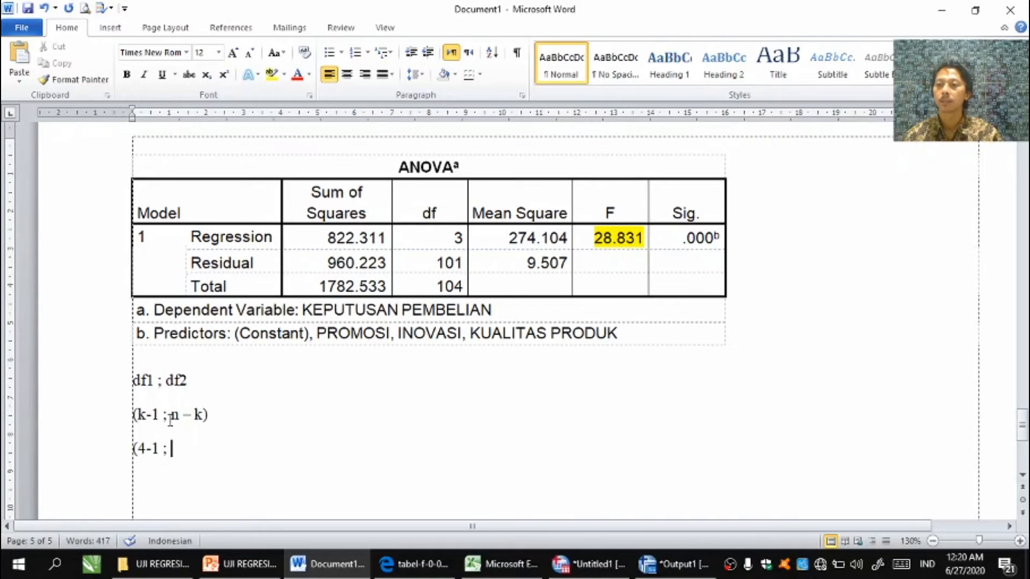
Step: Look up the sample size N in the Descriptive Statistics table and complete the substituted line with "105-4)"
{"action": "left_click_drag", "start_coordinate": [1023, 428], "coordinate": [1014, 281]}
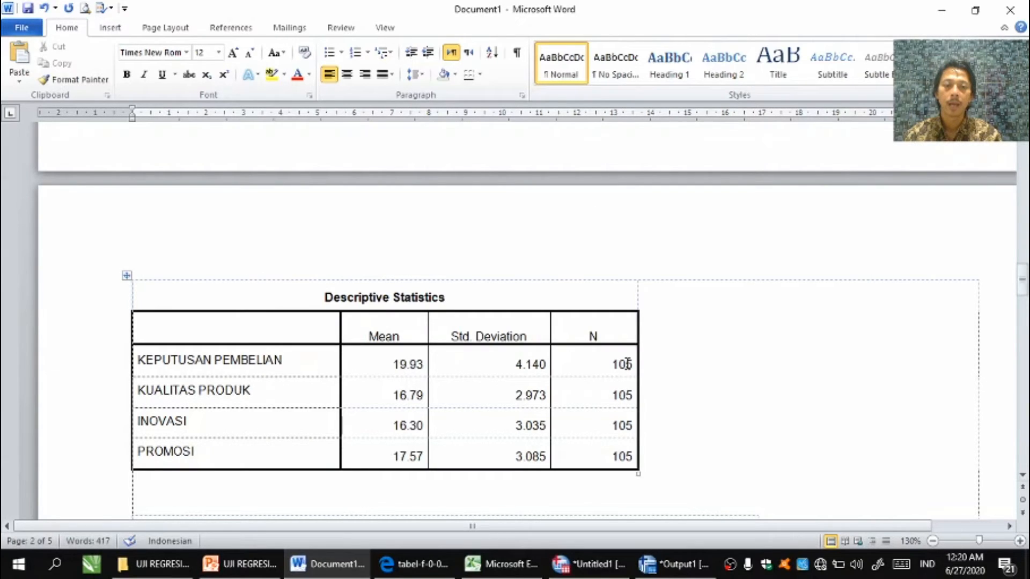
{"action": "left_click_drag", "start_coordinate": [616, 363], "coordinate": [625, 454]}
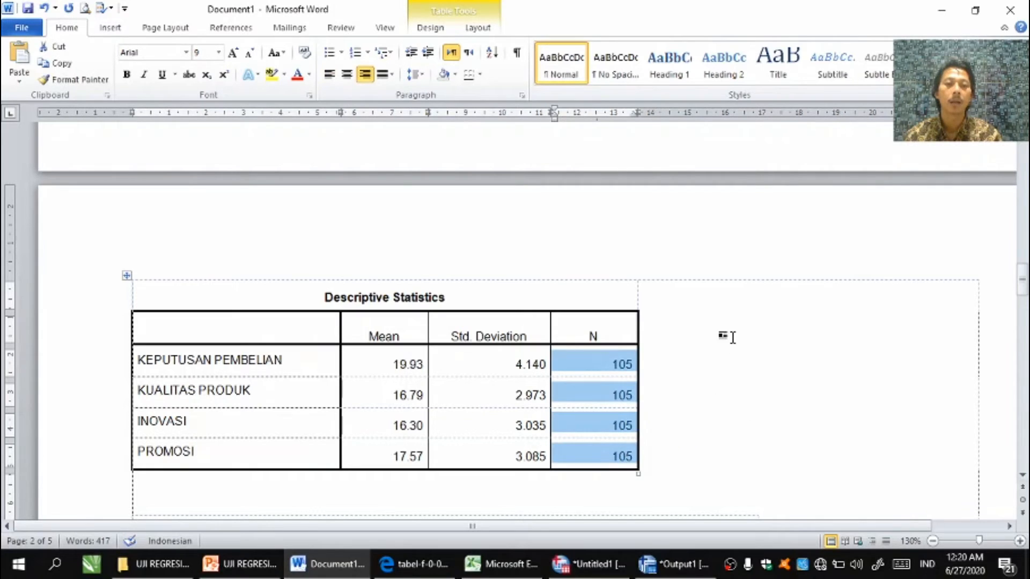
{"action": "left_click", "coordinate": [728, 336]}
{"action": "left_click_drag", "start_coordinate": [1023, 281], "coordinate": [1023, 432]}
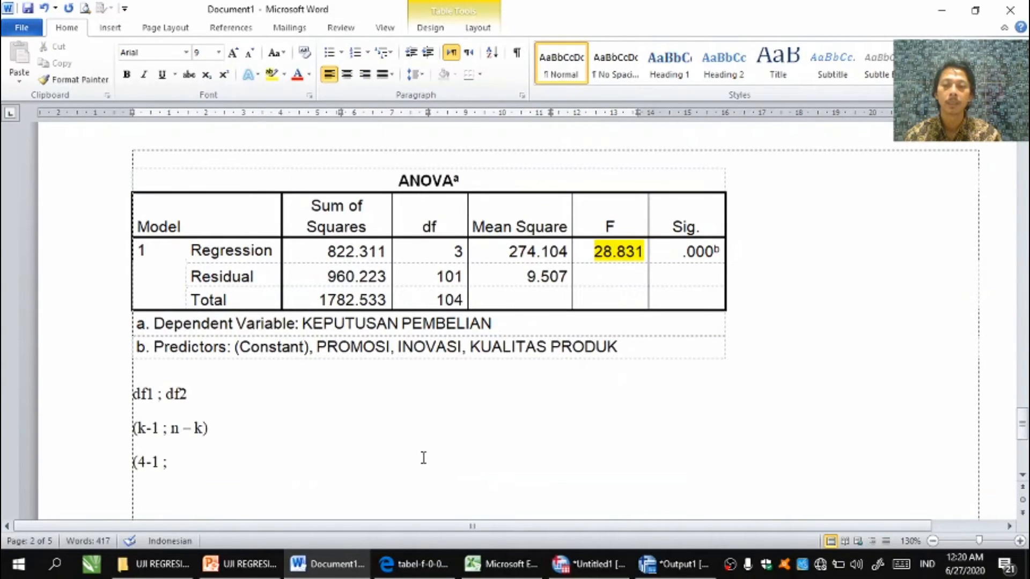
{"action": "left_click", "coordinate": [229, 468]}
{"action": "type", "text": "1"}
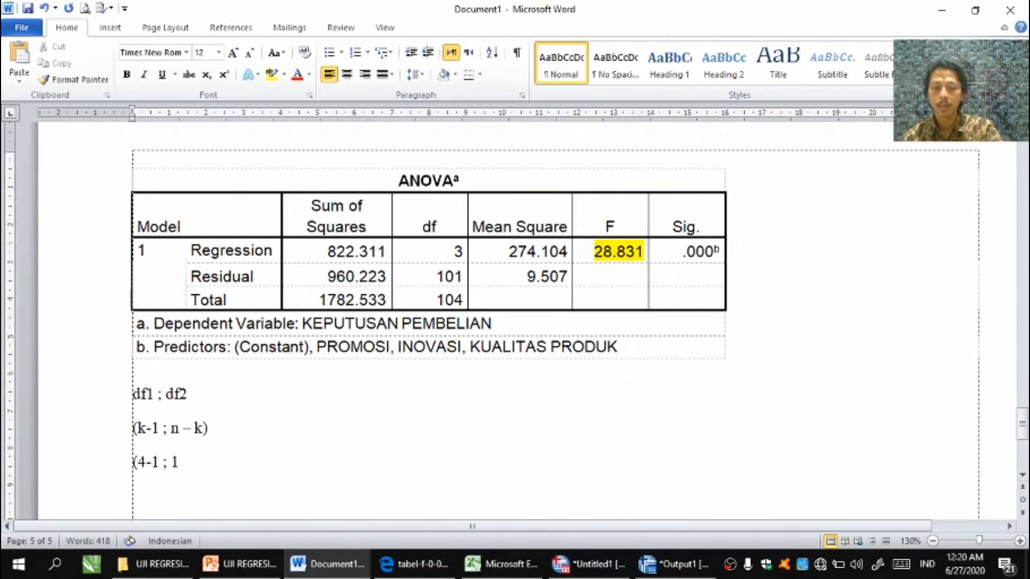
{"action": "type", "text": "05-"}
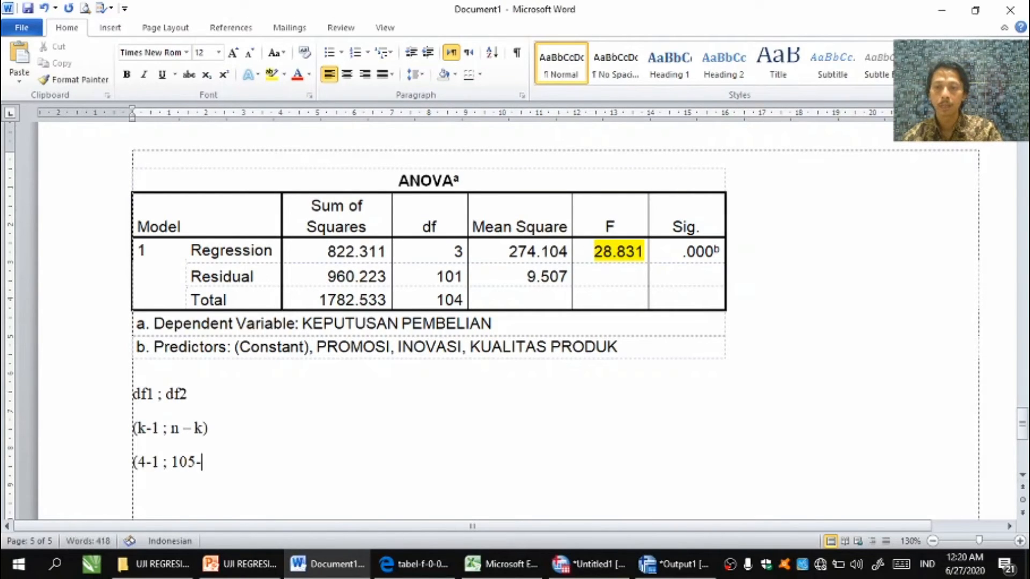
{"action": "type", "text": "4)"}
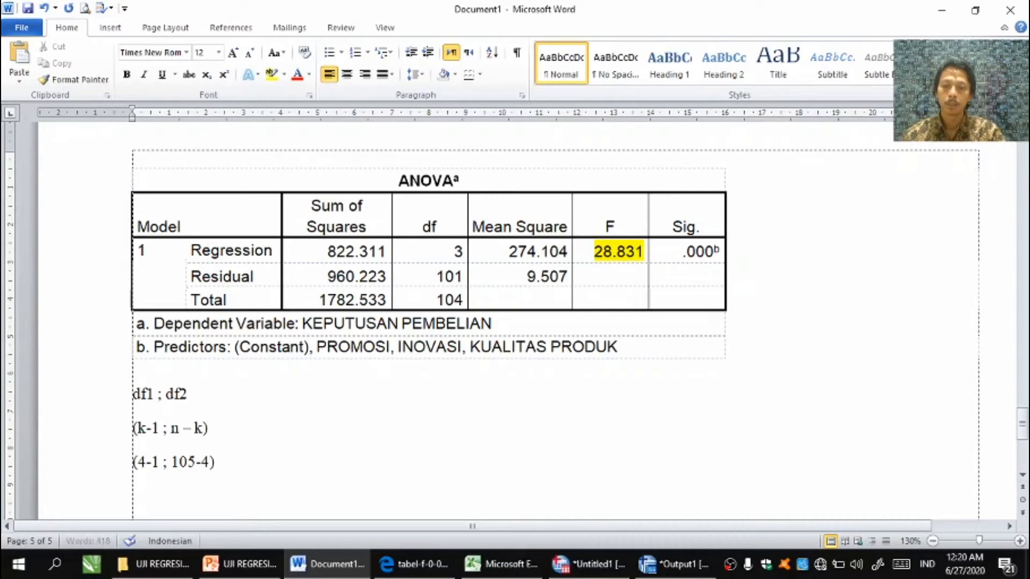
Step: Write the result line "F tabel = 3 ; 101" below the substituted degrees-of-freedom line
{"action": "key", "text": "Return"}
{"action": "type", "text": "3 ; "}
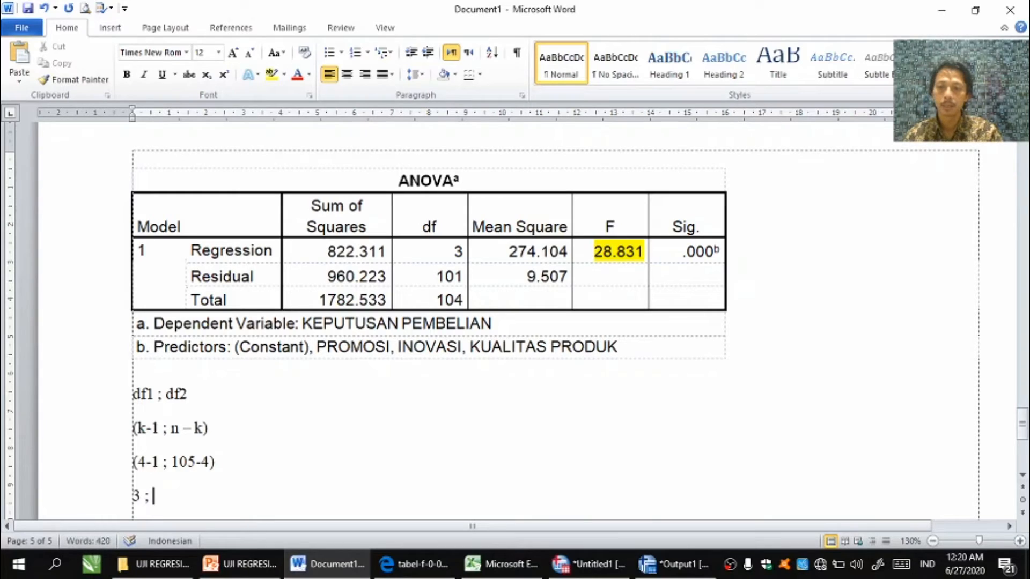
{"action": "type", "text": "101"}
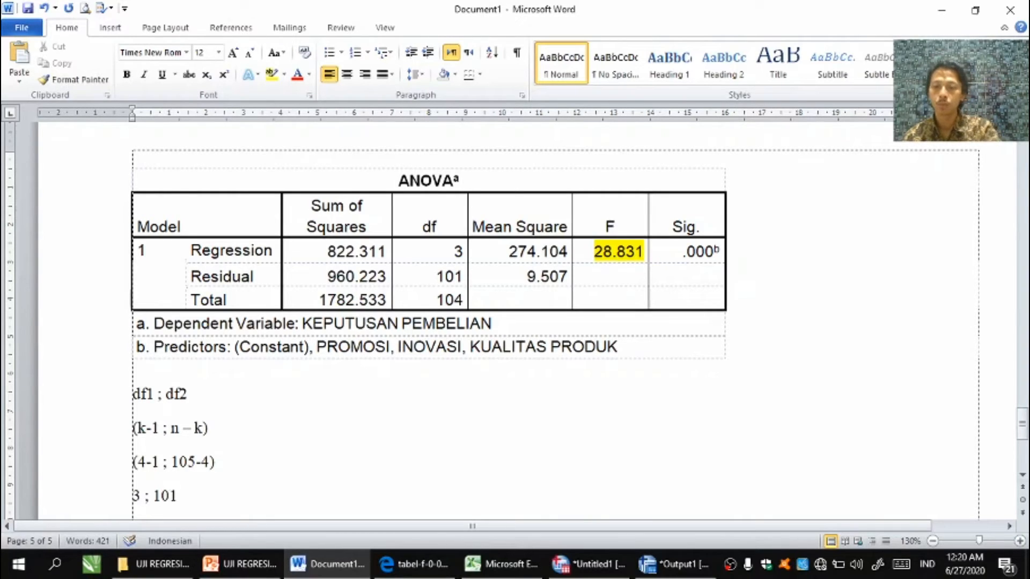
{"action": "left_click", "coordinate": [135, 496]}
{"action": "type", "text": "F tab"}
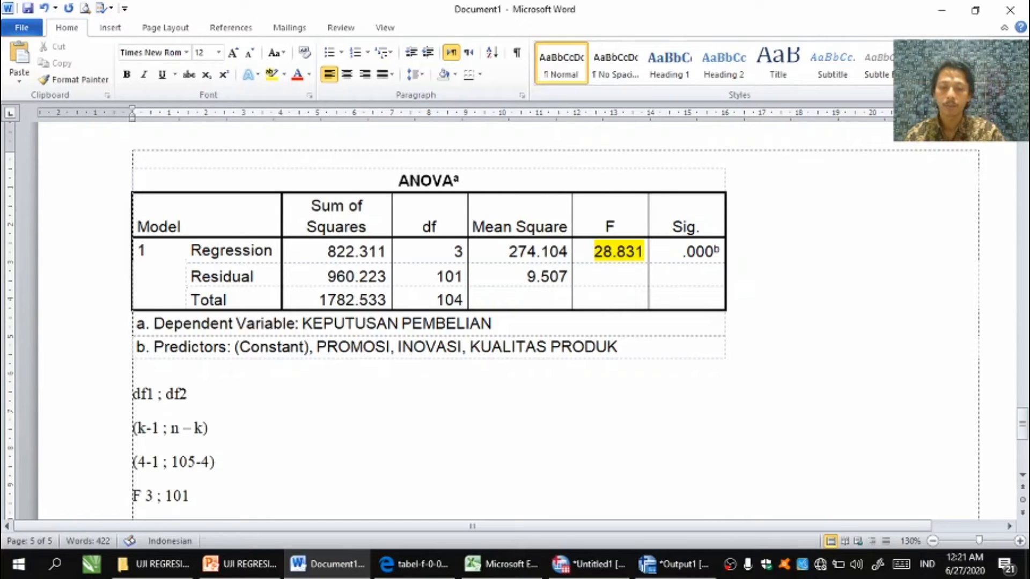
{"action": "type", "text": "el ="}
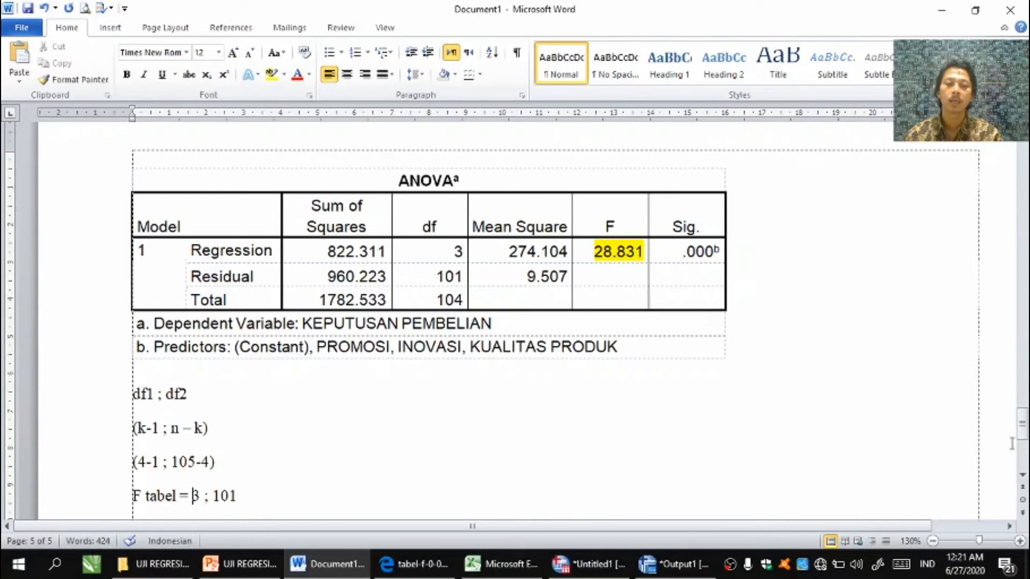
Step: Cross-check the F tabel degrees of freedom against df1 and df2 in the Model Summary table, and enclose "3 ; 101" in parentheses
{"action": "left_click_drag", "start_coordinate": [1023, 428], "coordinate": [1024, 435]}
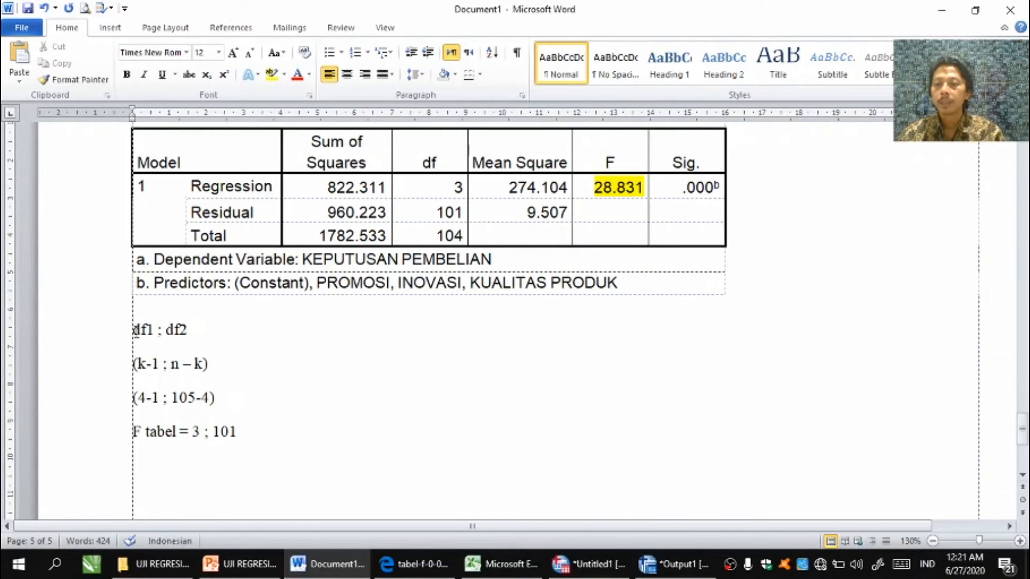
{"action": "left_click_drag", "start_coordinate": [141, 330], "coordinate": [146, 330]}
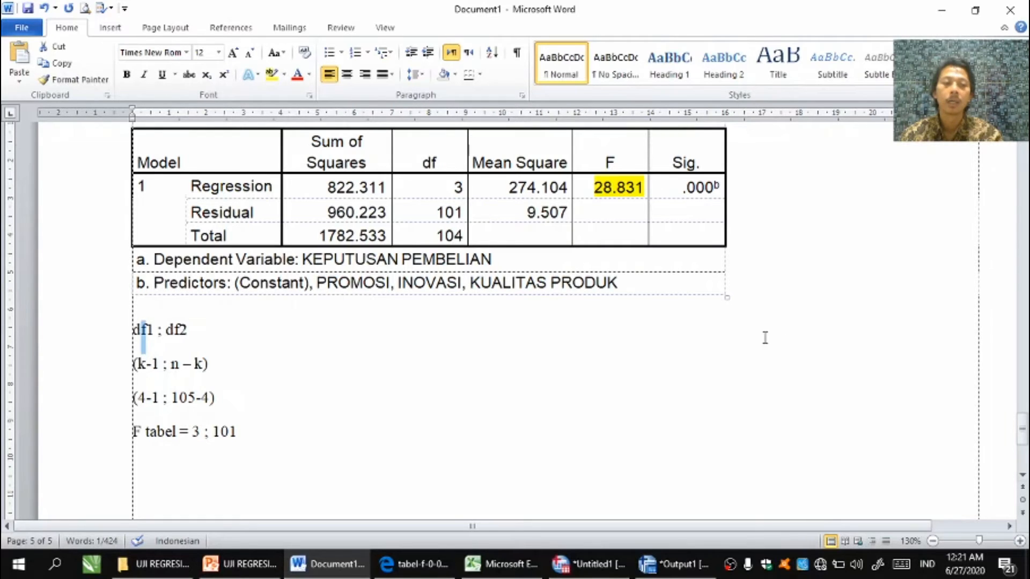
{"action": "left_click_drag", "start_coordinate": [1025, 432], "coordinate": [1022, 384]}
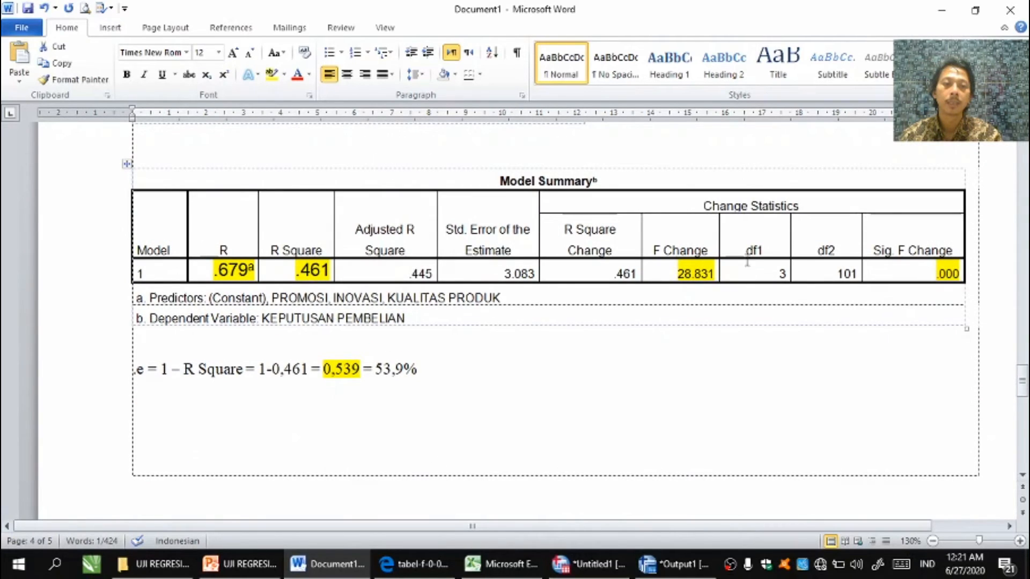
{"action": "left_click_drag", "start_coordinate": [747, 250], "coordinate": [766, 261]}
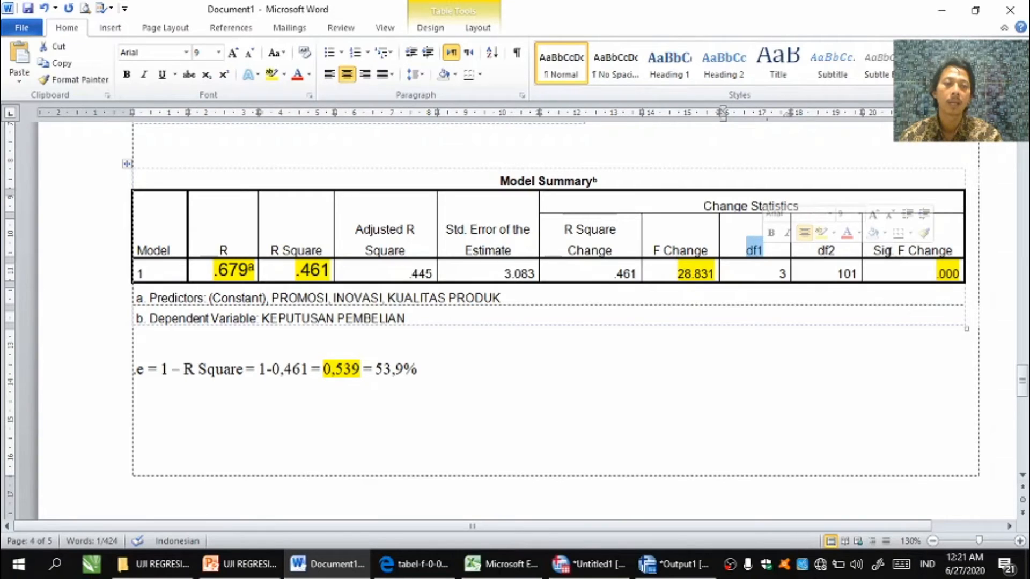
{"action": "left_click_drag", "start_coordinate": [1022, 380], "coordinate": [1023, 433]}
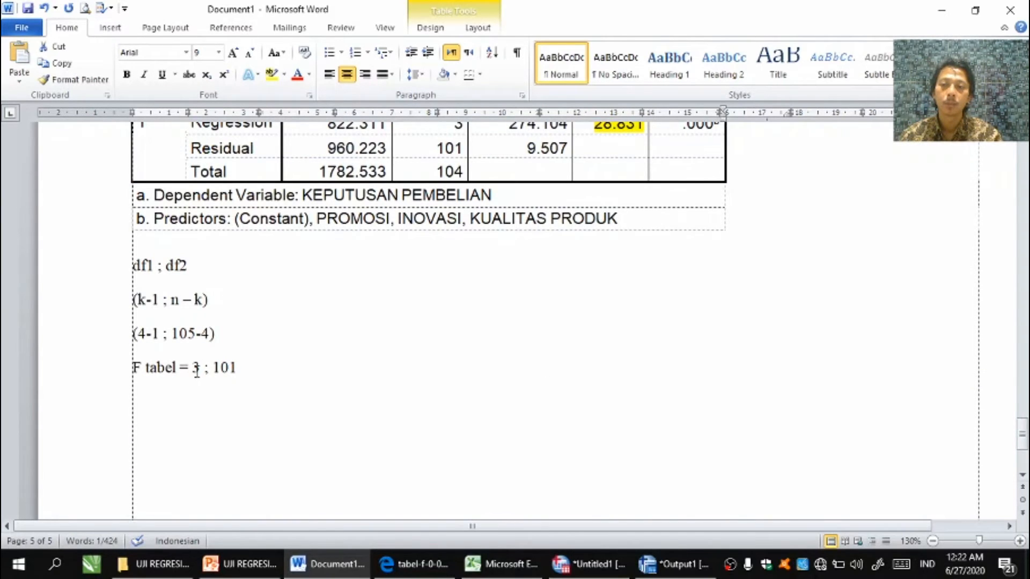
{"action": "left_click_drag", "start_coordinate": [213, 368], "coordinate": [233, 368]}
{"action": "left_click", "coordinate": [370, 364]}
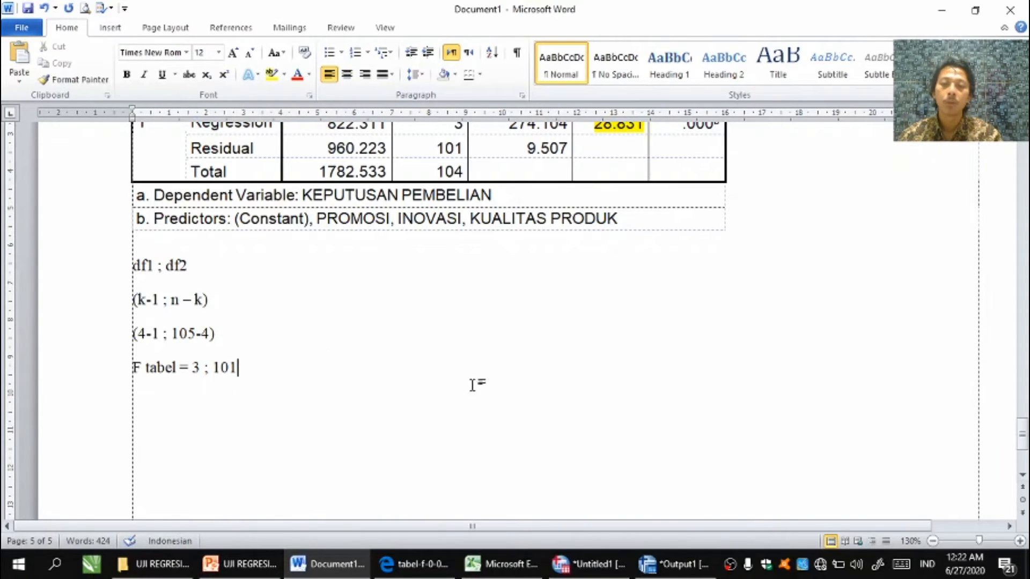
{"action": "left_click_drag", "start_coordinate": [1023, 440], "coordinate": [1023, 378]}
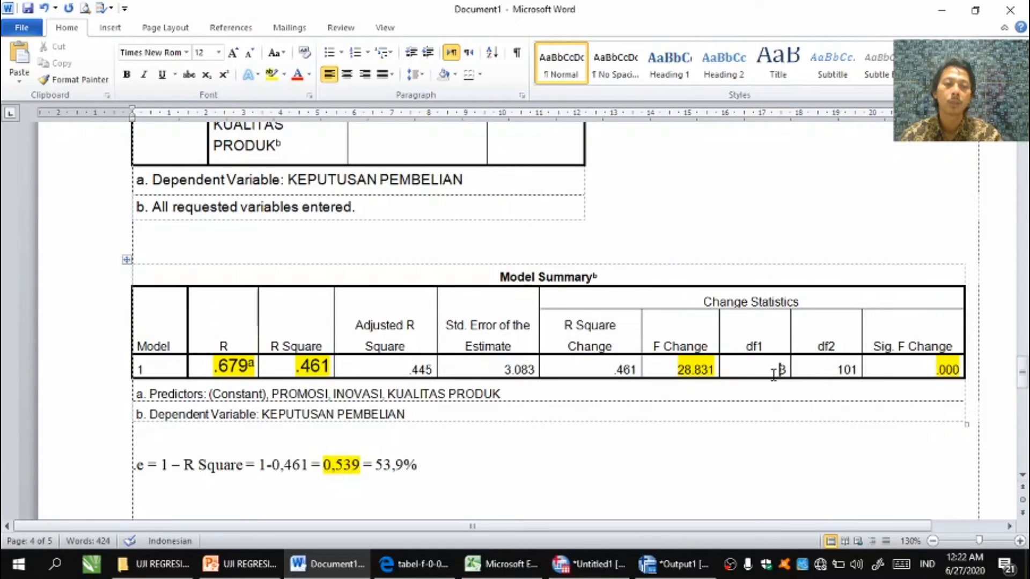
{"action": "left_click_drag", "start_coordinate": [777, 371], "coordinate": [860, 370]}
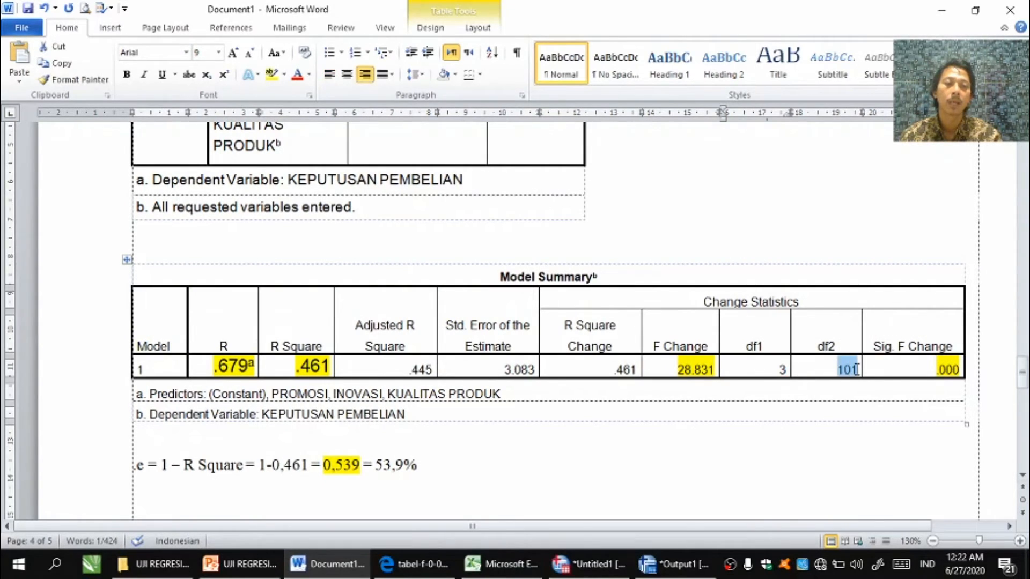
{"action": "left_click_drag", "start_coordinate": [1023, 375], "coordinate": [1022, 440]}
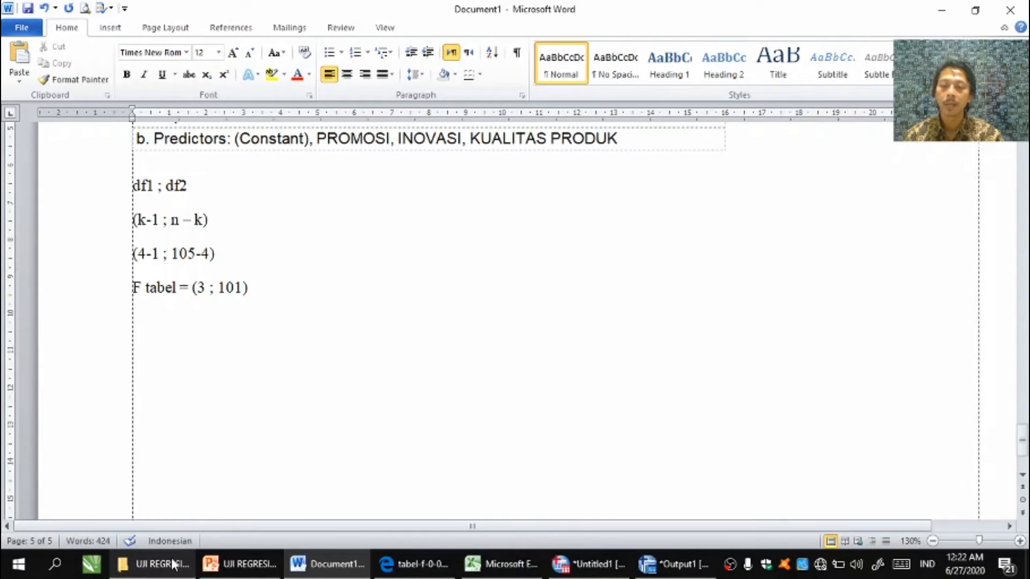
Step: Switch to the tabel-f-0-05 PDF in Edge and circle numerator df 3 on page 2 and denominator df 101 on page 4 in red
{"action": "left_click", "coordinate": [413, 564]}
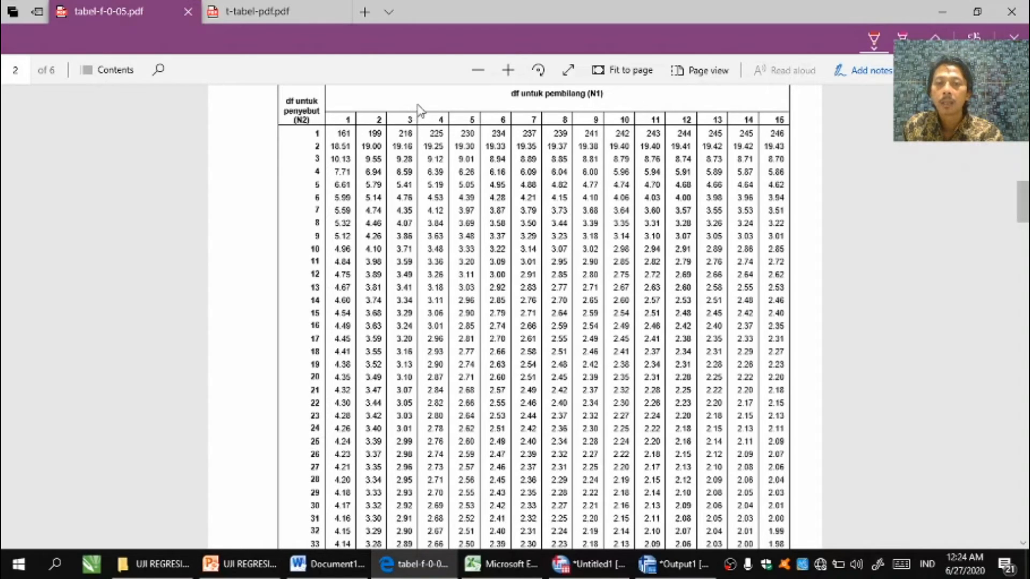
{"action": "mouse_move", "coordinate": [418, 104]}
{"action": "left_mouse_down"}
{"action": "mouse_move", "coordinate": [403, 109]}
{"action": "mouse_move", "coordinate": [403, 129]}
{"action": "mouse_move", "coordinate": [424, 122]}
{"action": "mouse_move", "coordinate": [416, 108]}
{"action": "left_mouse_up"}
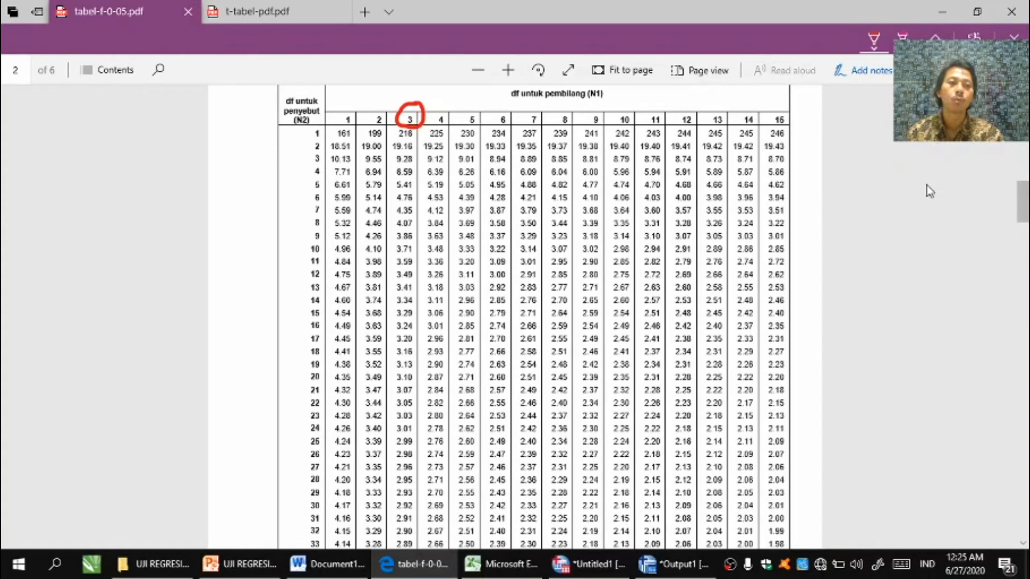
{"action": "left_click_drag", "start_coordinate": [1022, 198], "coordinate": [1025, 344]}
{"action": "mouse_move", "coordinate": [325, 252]}
{"action": "left_mouse_down"}
{"action": "mouse_move", "coordinate": [304, 255]}
{"action": "mouse_move", "coordinate": [329, 257]}
{"action": "left_mouse_up"}
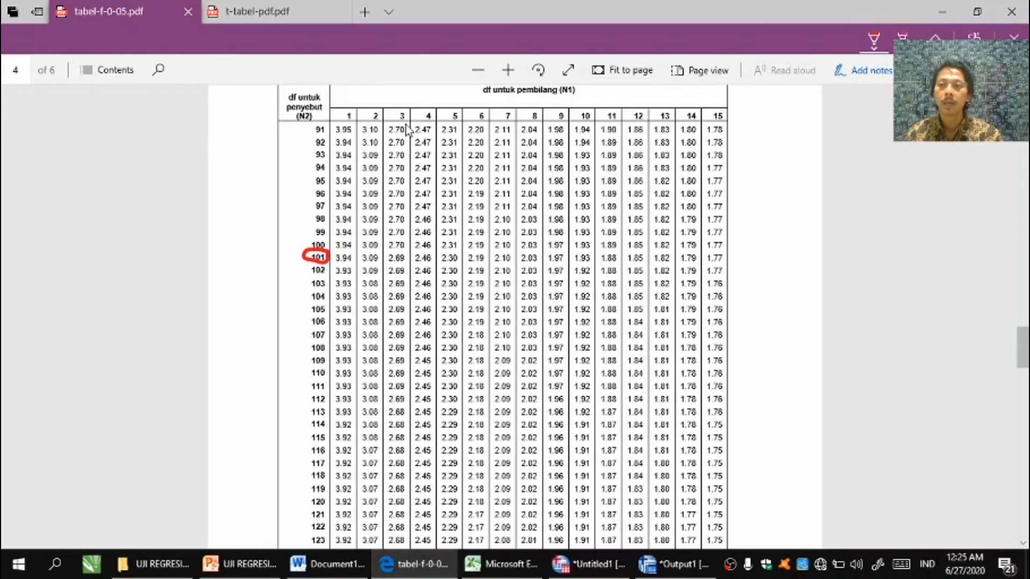
Step: Circle numerator df 3 on page 4, trace red lines from it and from row 101, and circle the value 2.69 where they meet
{"action": "mouse_move", "coordinate": [413, 111]}
{"action": "left_mouse_down"}
{"action": "mouse_move", "coordinate": [388, 118]}
{"action": "mouse_move", "coordinate": [410, 128]}
{"action": "mouse_move", "coordinate": [413, 114]}
{"action": "left_mouse_up"}
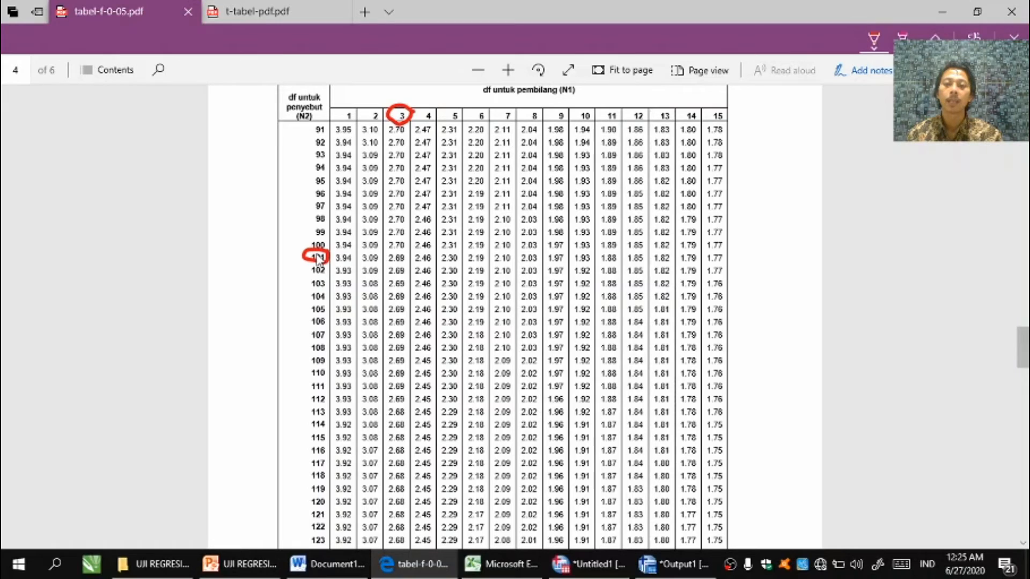
{"action": "left_click_drag", "start_coordinate": [322, 261], "coordinate": [391, 263]}
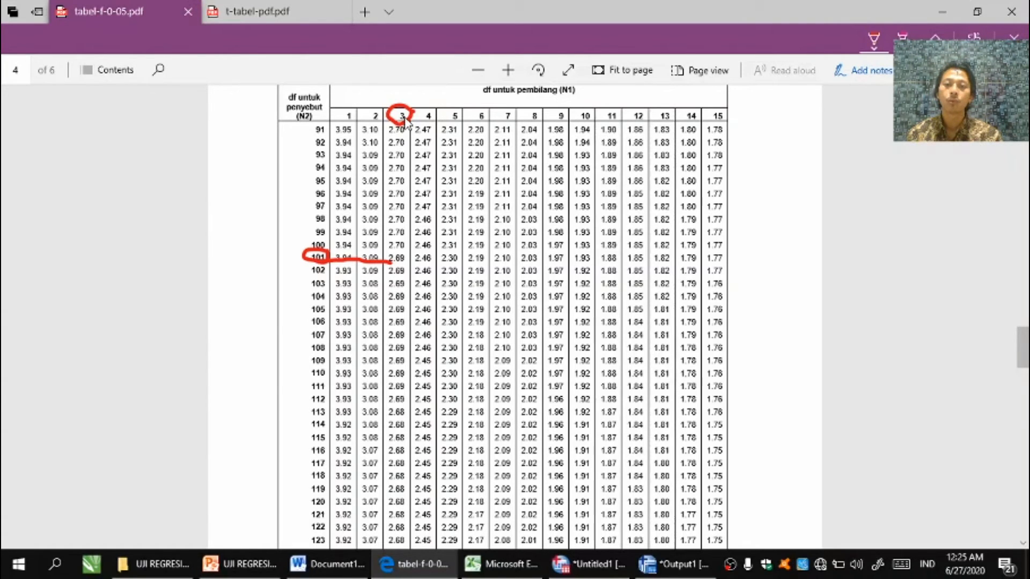
{"action": "left_click_drag", "start_coordinate": [404, 123], "coordinate": [411, 263]}
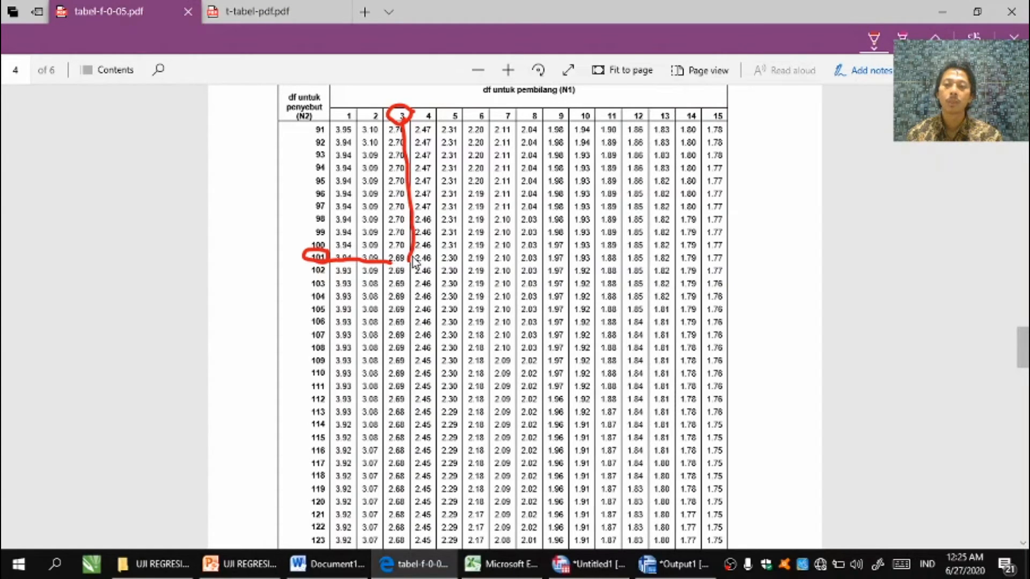
{"action": "mouse_move", "coordinate": [414, 253]}
{"action": "left_mouse_down"}
{"action": "mouse_move", "coordinate": [384, 260]}
{"action": "mouse_move", "coordinate": [412, 266]}
{"action": "left_mouse_up"}
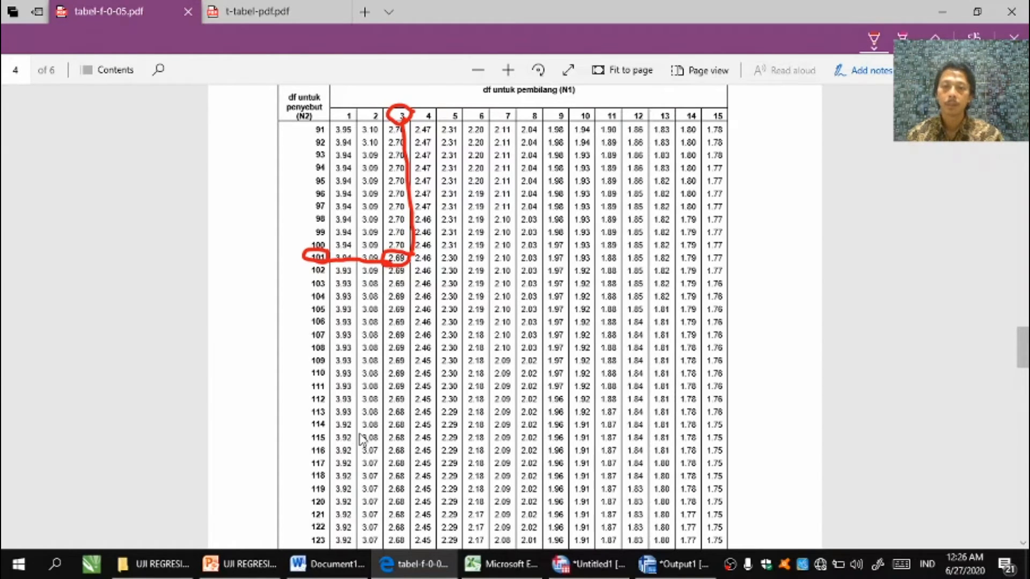
Step: Switch back to the Word document and write "F tabel = 2,69" on its own line below "F tabel = (3 ; 101)"
{"action": "left_click", "coordinate": [343, 564]}
{"action": "type", "text": "2,"}
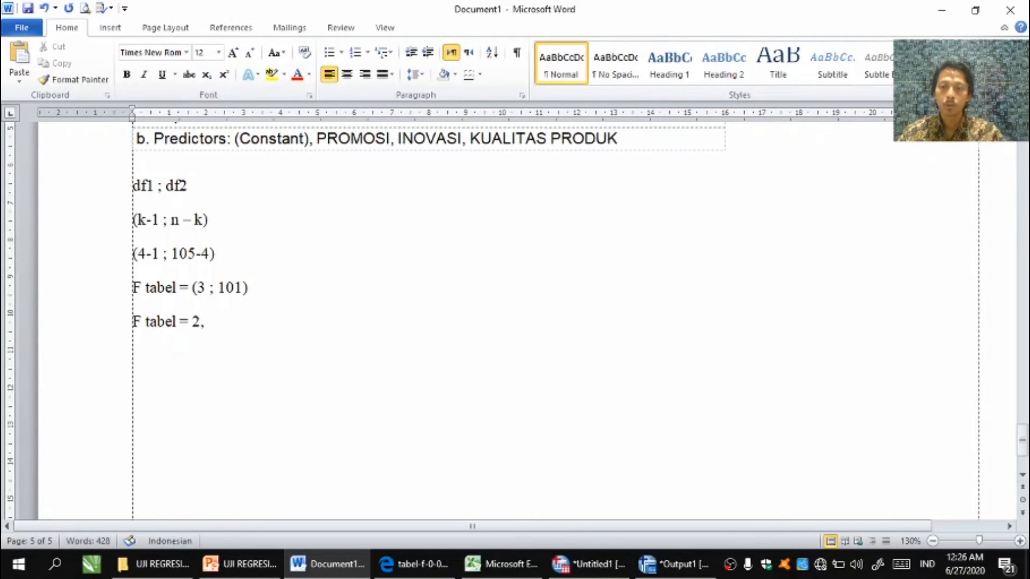
{"action": "type", "text": "69"}
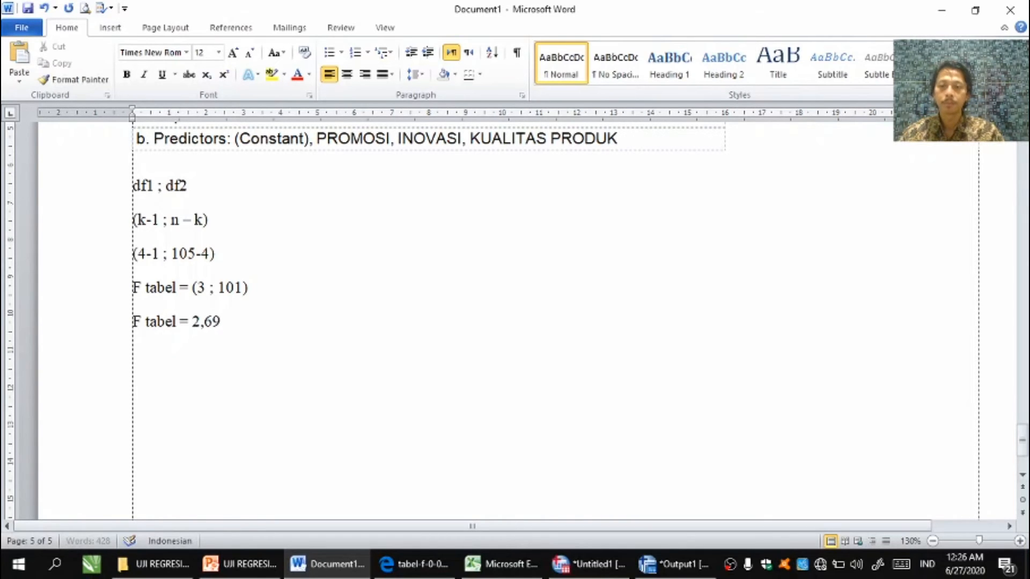
{"action": "key", "text": "Return"}
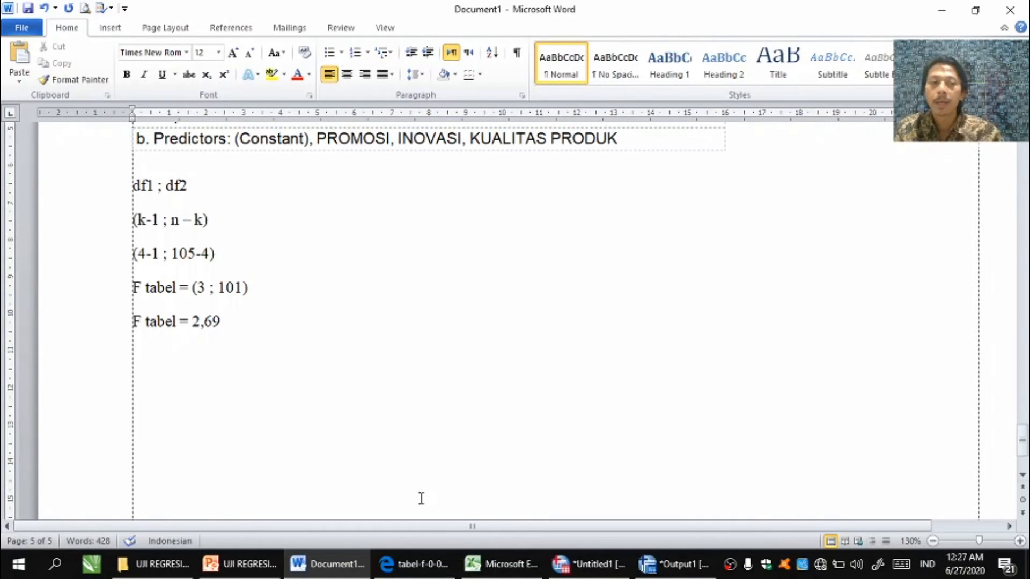
Step: Copy the highlighted F value 28.831 from the ANOVA table onto the empty line below "F tabel = 2,69"
{"action": "scroll", "coordinate": [674, 276], "scroll_direction": "up", "scroll_amount": 3}
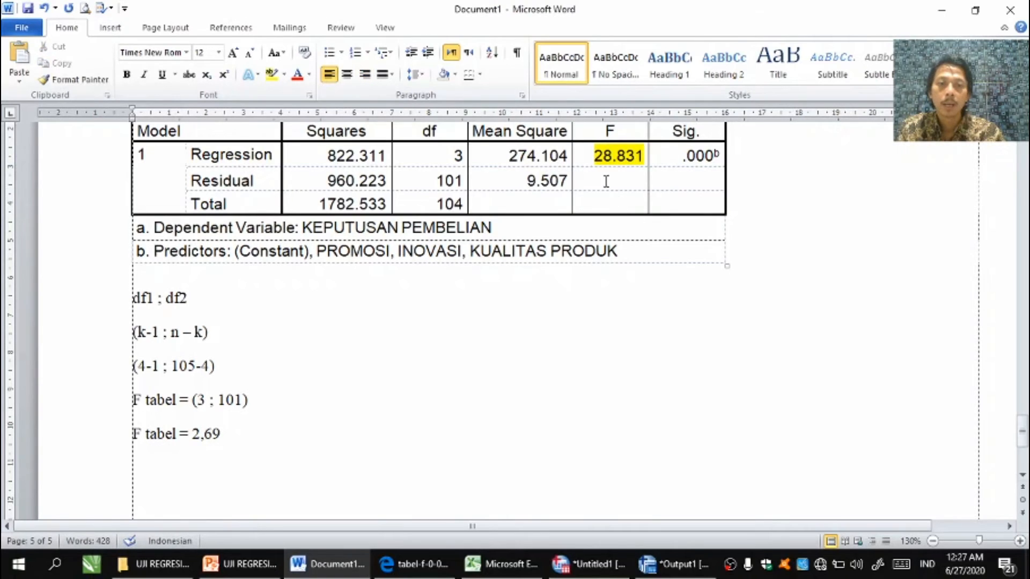
{"action": "left_click_drag", "start_coordinate": [593, 156], "coordinate": [642, 155]}
{"action": "key", "text": "ctrl+c"}
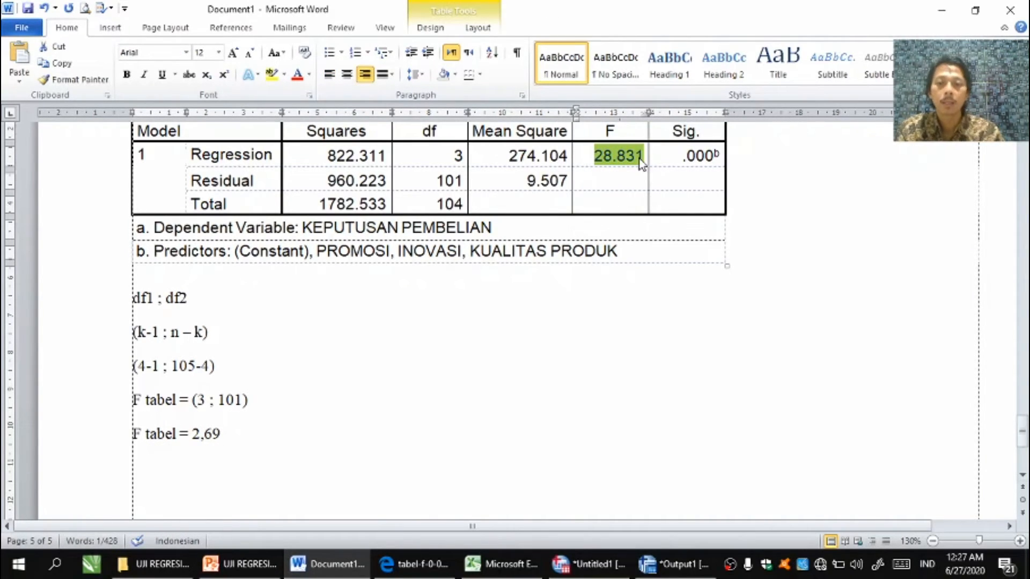
{"action": "left_click", "coordinate": [234, 465]}
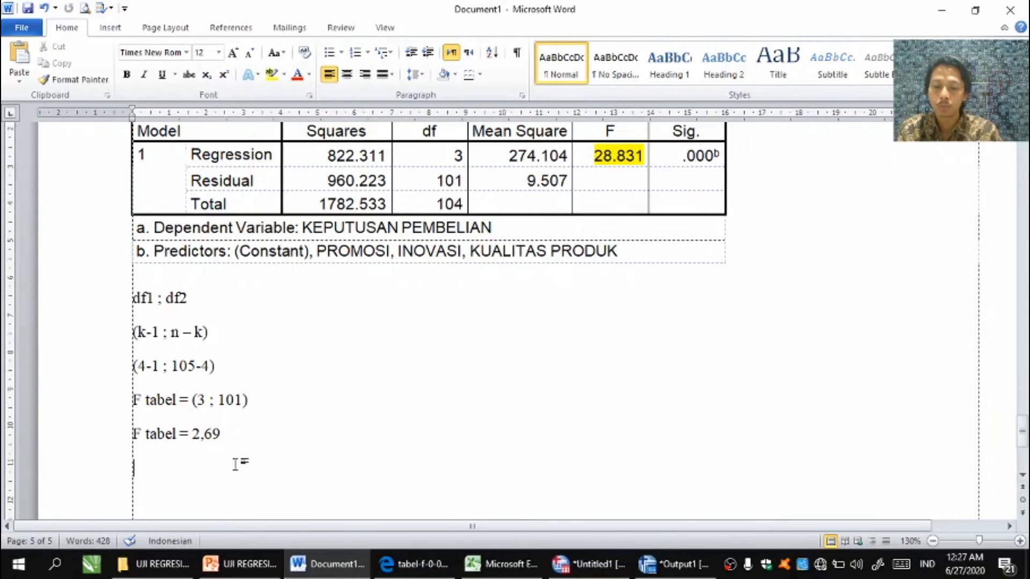
{"action": "key", "text": "ctrl+v"}
{"action": "key", "text": "Escape"}
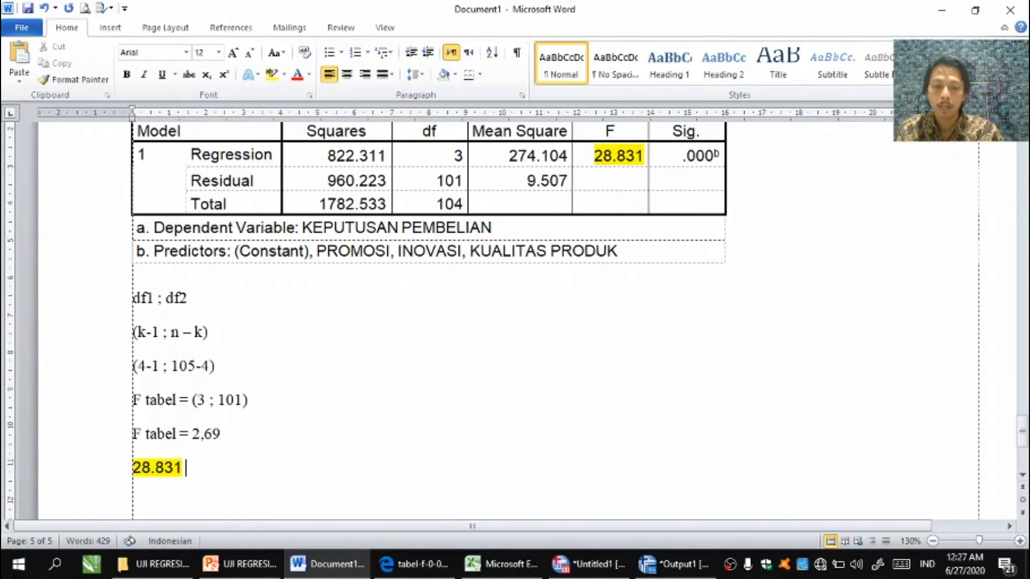
Step: Complete the comparison after the copied F value so the line reads "28.831 > 2,69"
{"action": "type", "text": "="}
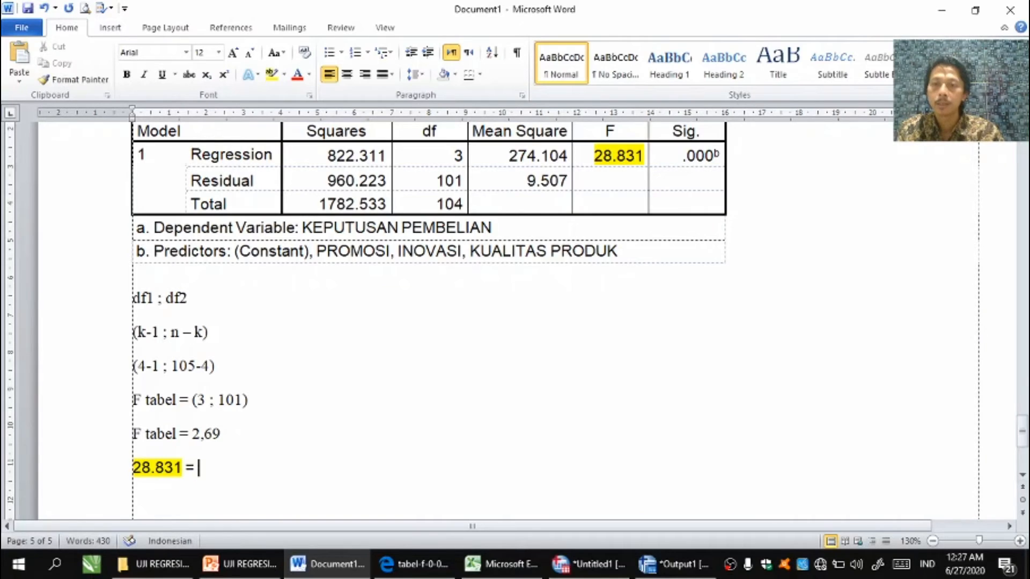
{"action": "type", "text": " 2"}
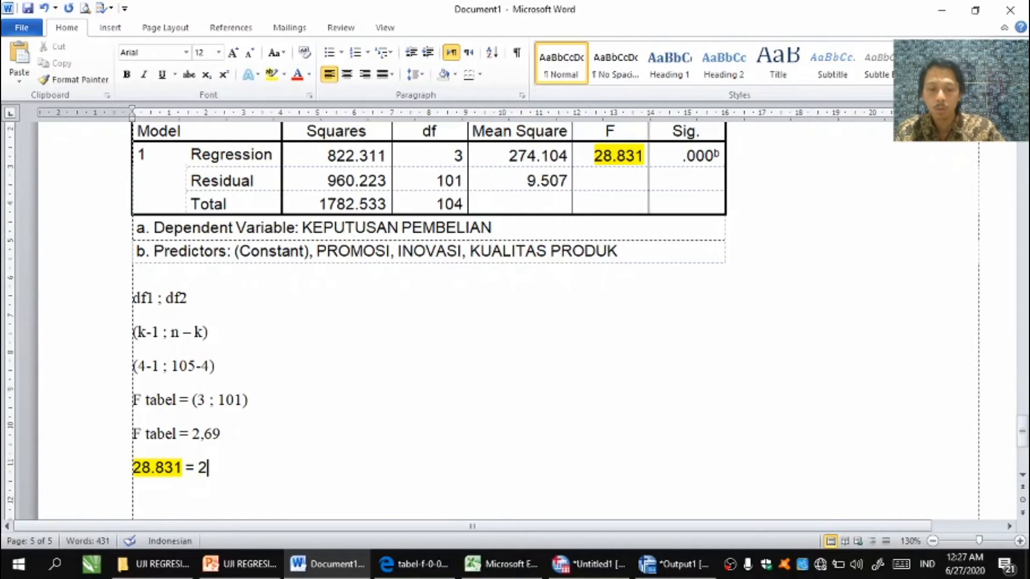
{"action": "type", "text": ",69"}
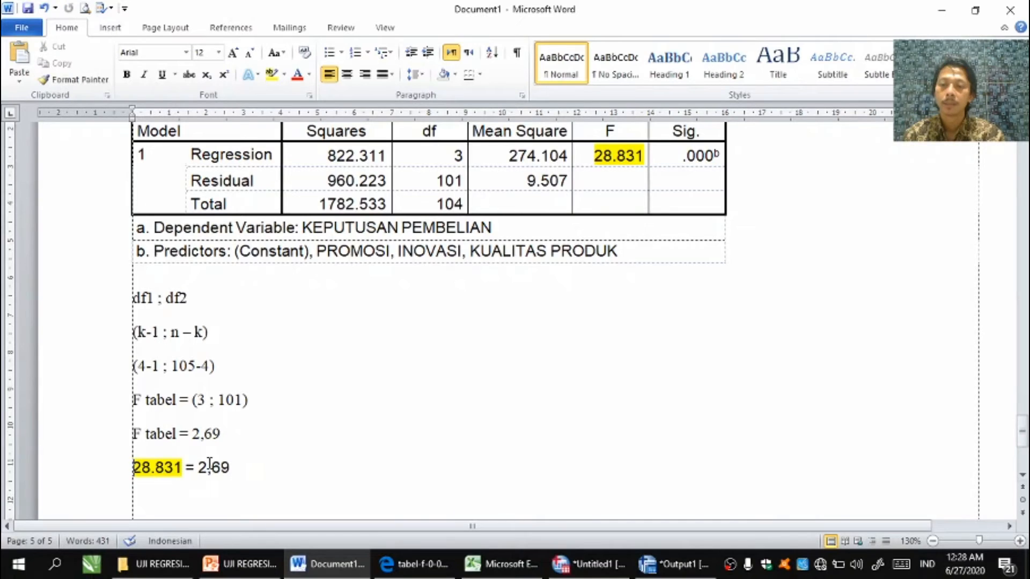
{"action": "left_click_drag", "start_coordinate": [186, 467], "coordinate": [194, 472]}
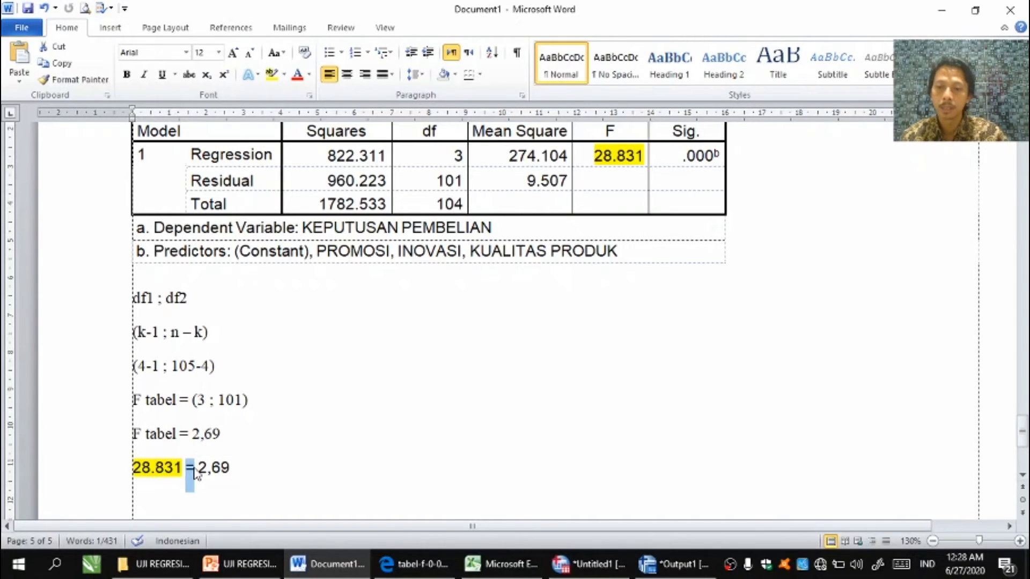
{"action": "type", "text": ">"}
Step: Compare the line "28.831 > 2,69" with the decision rule on the UJI F slide in PowerPoint and return to the Word document
{"action": "left_click_drag", "start_coordinate": [133, 468], "coordinate": [257, 475]}
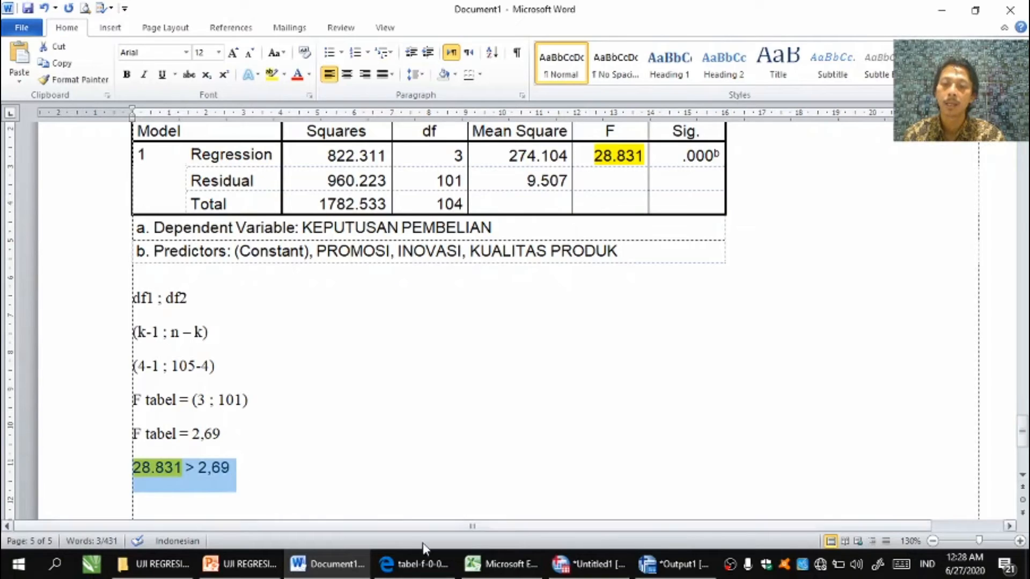
{"action": "key", "text": "alt+Tab"}
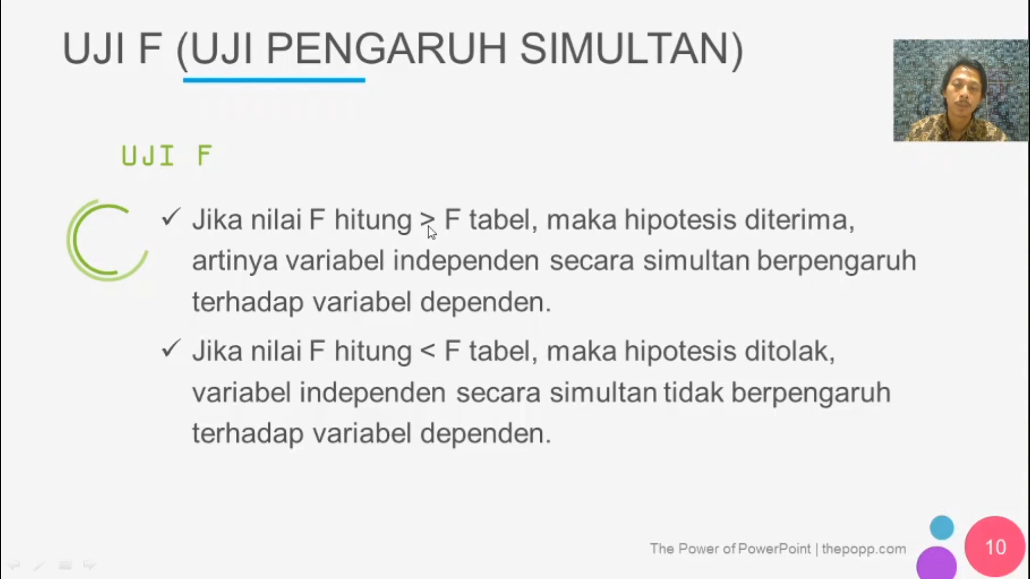
{"action": "key", "text": "alt+Tab"}
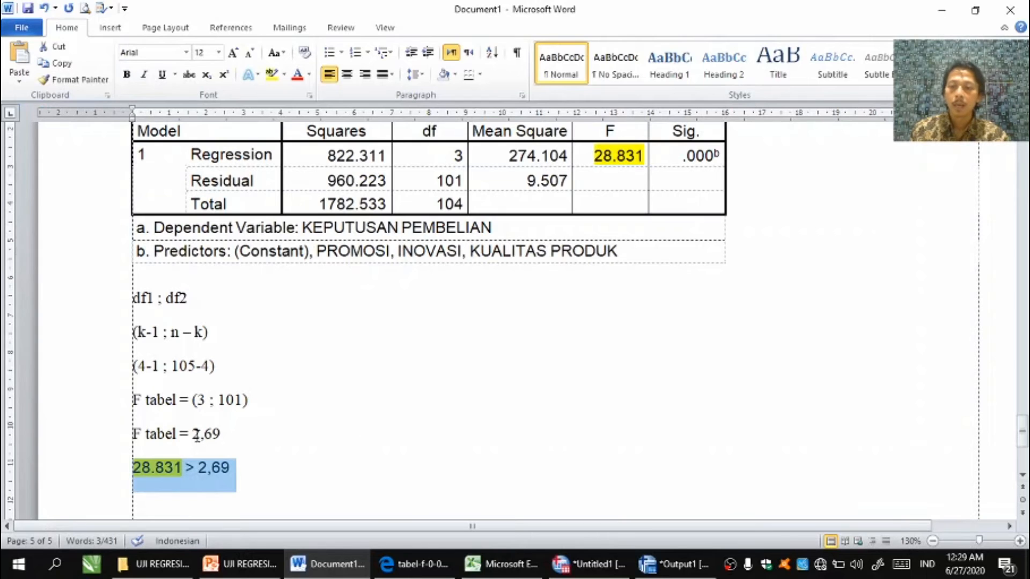
{"action": "left_click", "coordinate": [241, 468]}
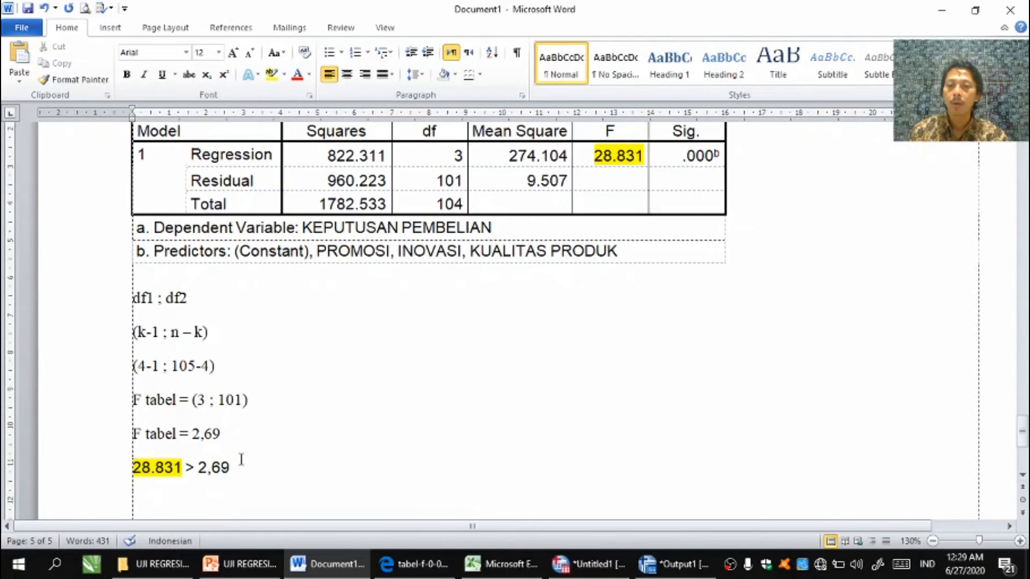
Step: Examine the predictors and the Sig. value of the ANOVA table, and switch to the SPSS output viewer
{"action": "left_click_drag", "start_coordinate": [316, 251], "coordinate": [361, 258]}
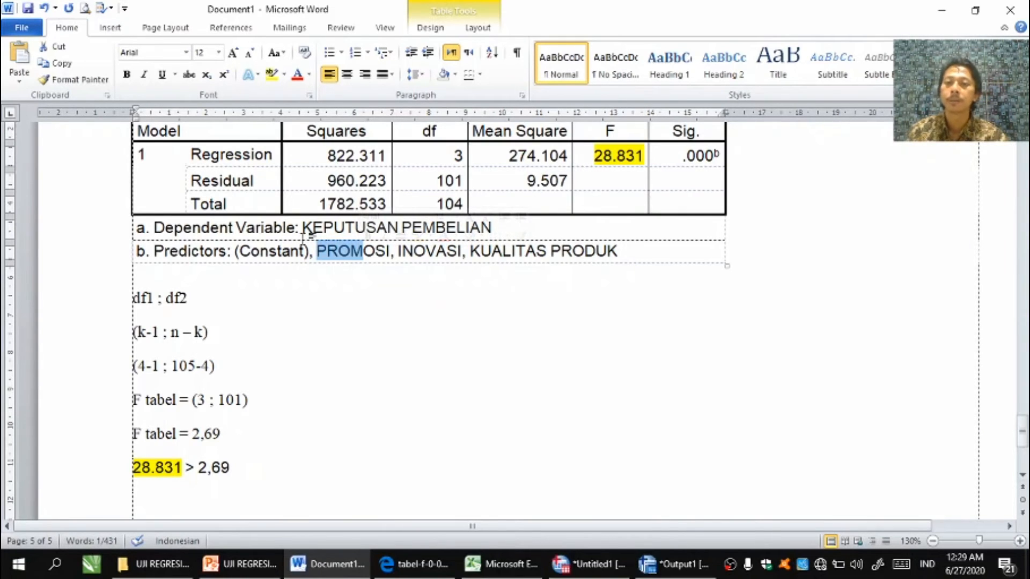
{"action": "scroll", "coordinate": [307, 232], "scroll_direction": "up", "scroll_amount": 2}
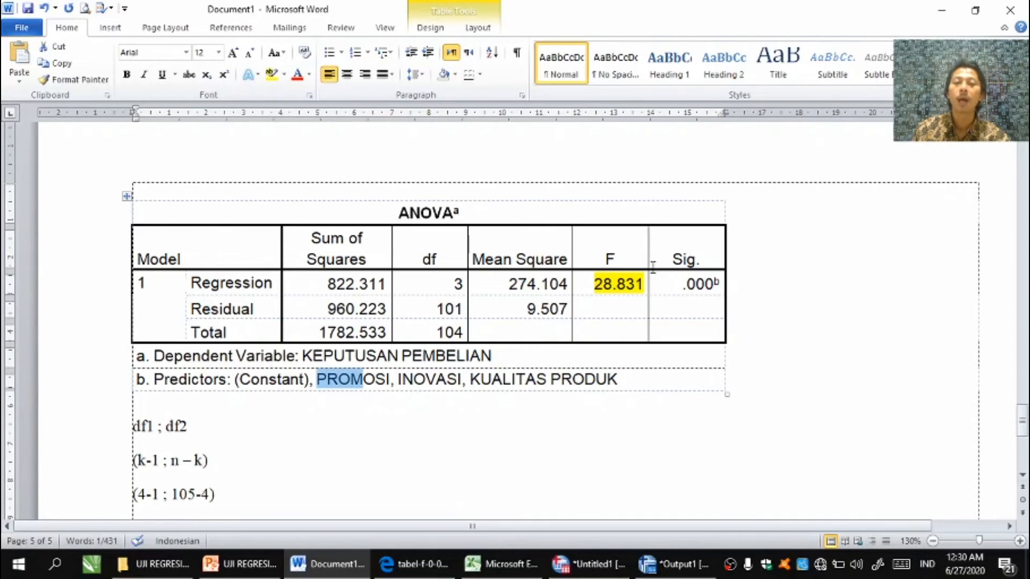
{"action": "left_click", "coordinate": [683, 284]}
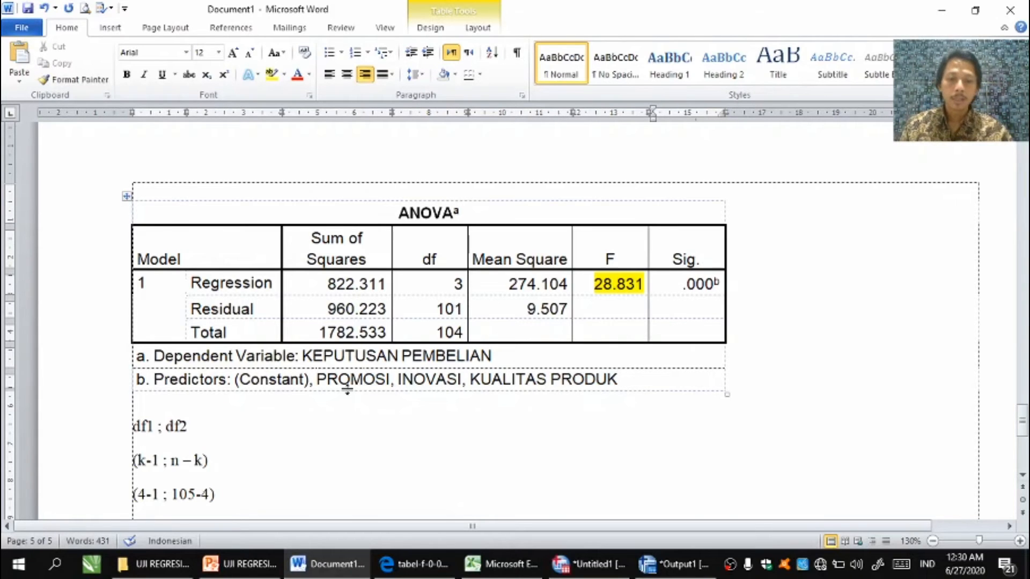
{"action": "left_click", "coordinate": [677, 571]}
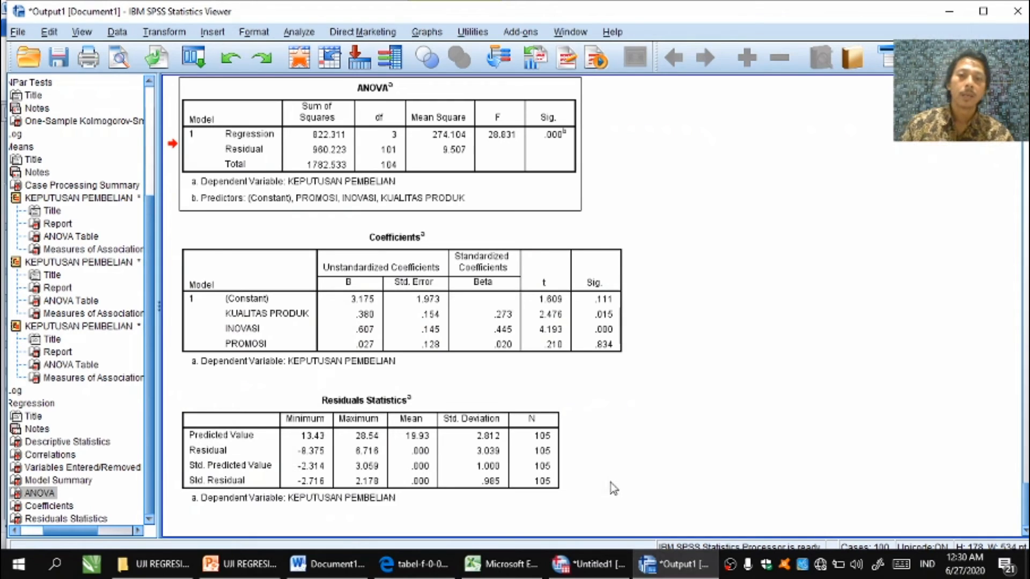
Step: Copy the Coefficients table from the SPSS output into the Word document on the page after the ANOVA notes
{"action": "left_click", "coordinate": [539, 349]}
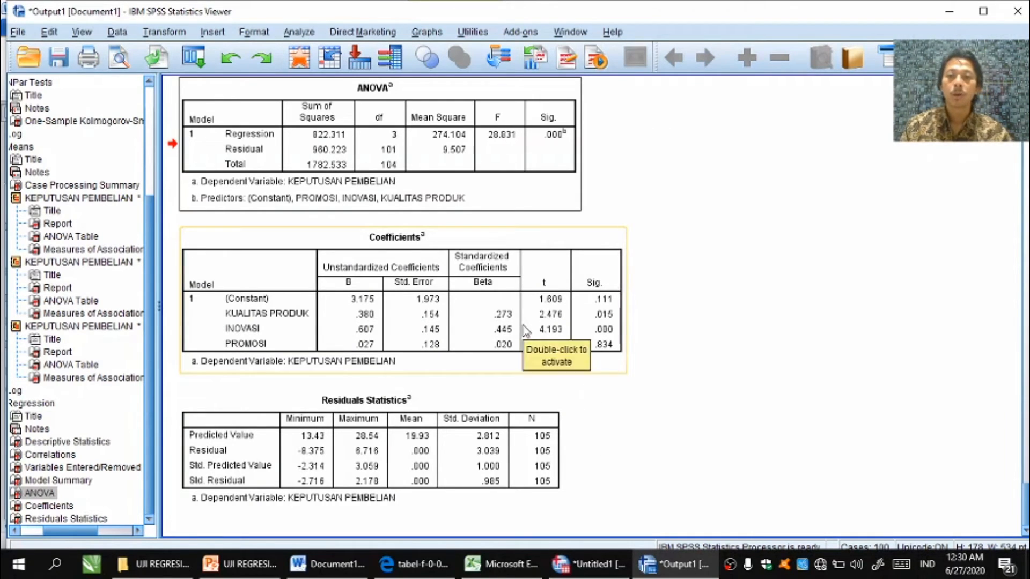
{"action": "left_click", "coordinate": [526, 332]}
{"action": "right_click", "coordinate": [523, 327]}
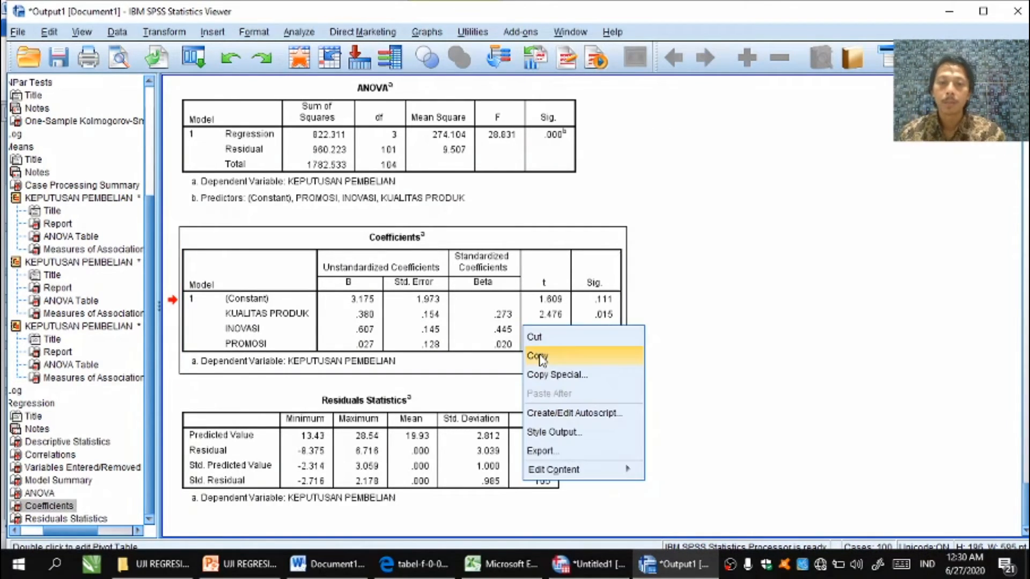
{"action": "left_click", "coordinate": [538, 356]}
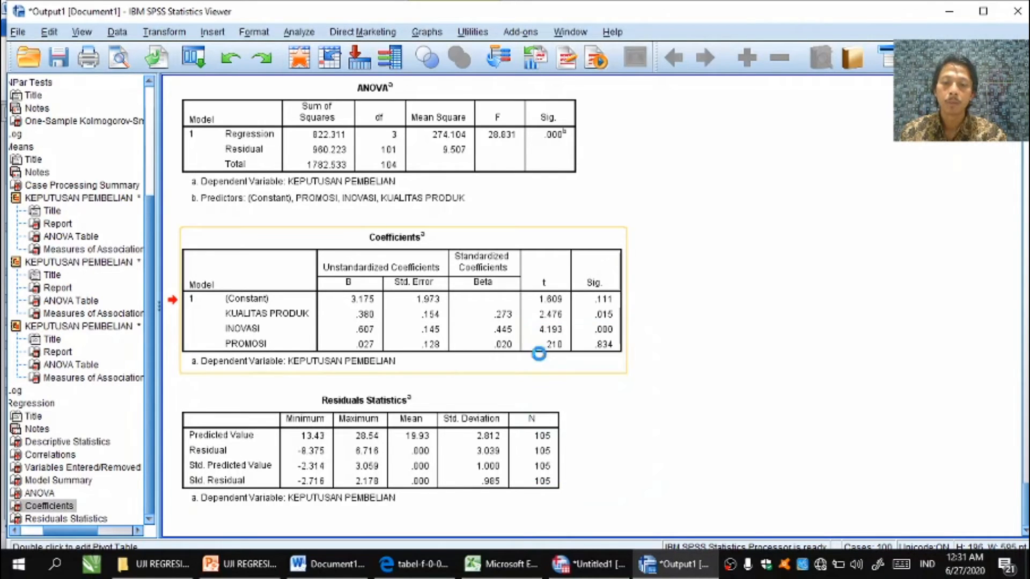
{"action": "left_click", "coordinate": [362, 552]}
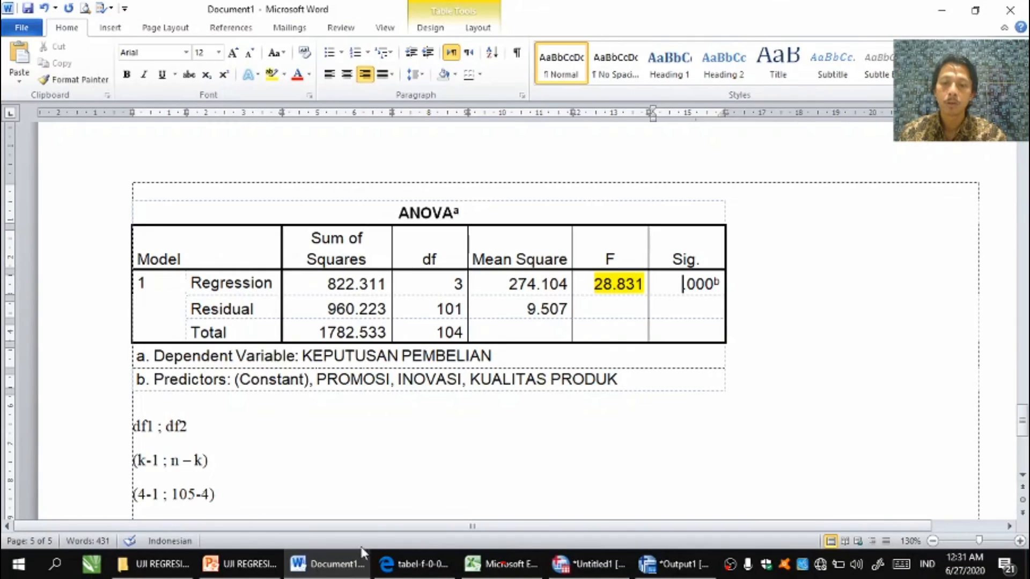
{"action": "left_click", "coordinate": [363, 510]}
{"action": "key", "text": "ctrl+v"}
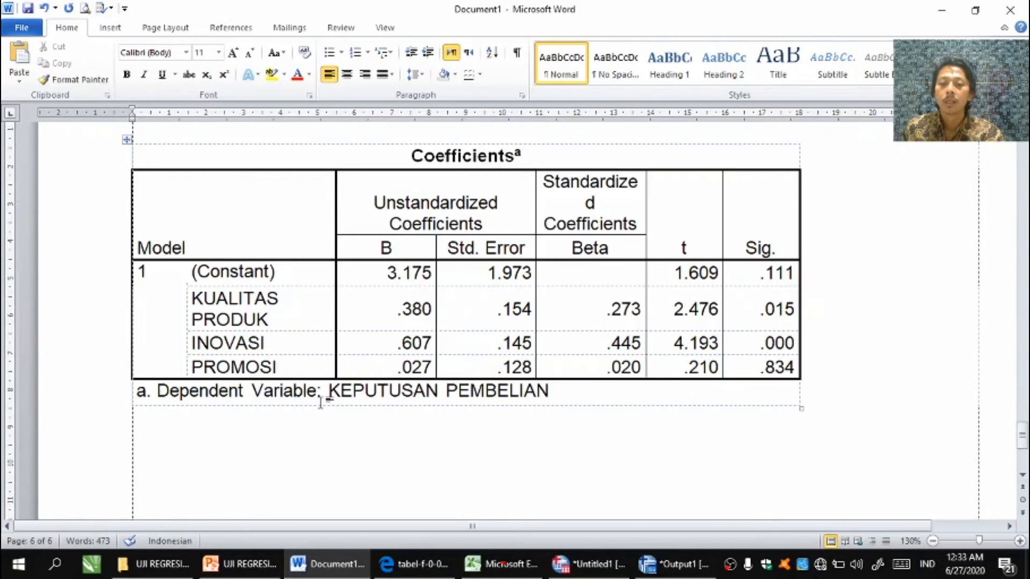
Step: Check the dependent variable under the Coefficients table and review the Sig. decision rule on the UJI t slide in PowerPoint, returning to Word
{"action": "left_click_drag", "start_coordinate": [325, 397], "coordinate": [539, 396]}
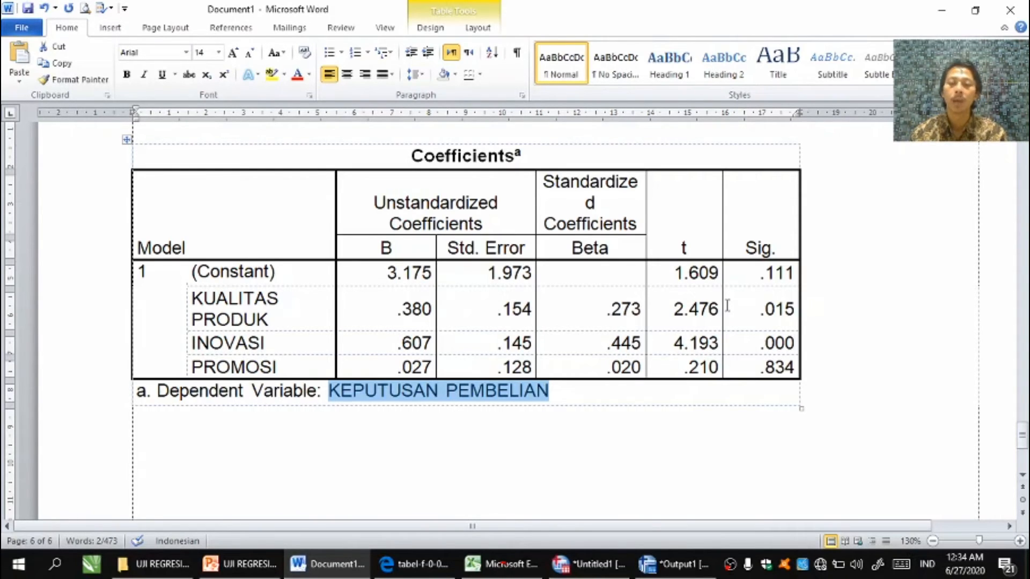
{"action": "key", "text": "alt+Tab"}
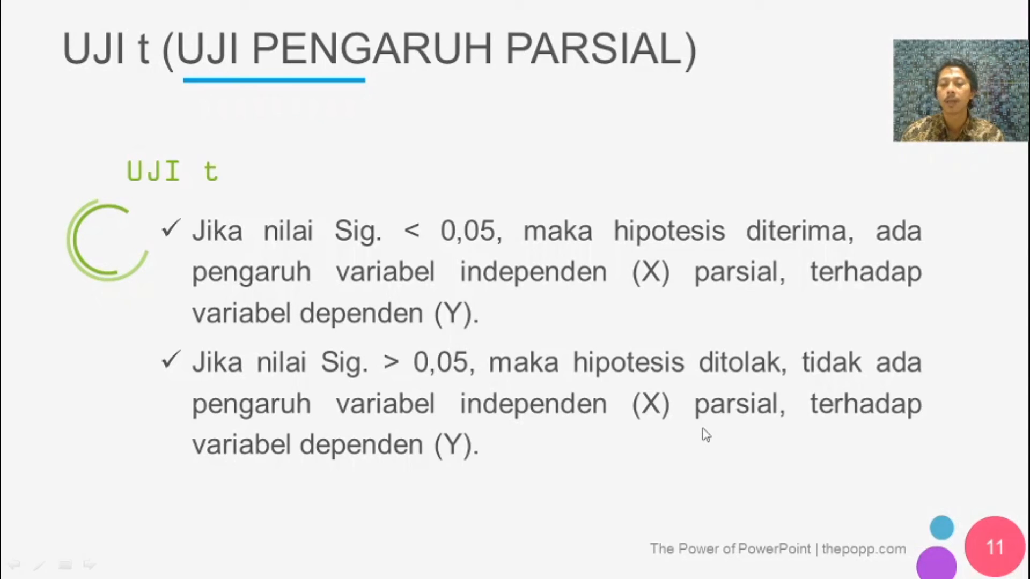
{"action": "key", "text": "alt+Tab"}
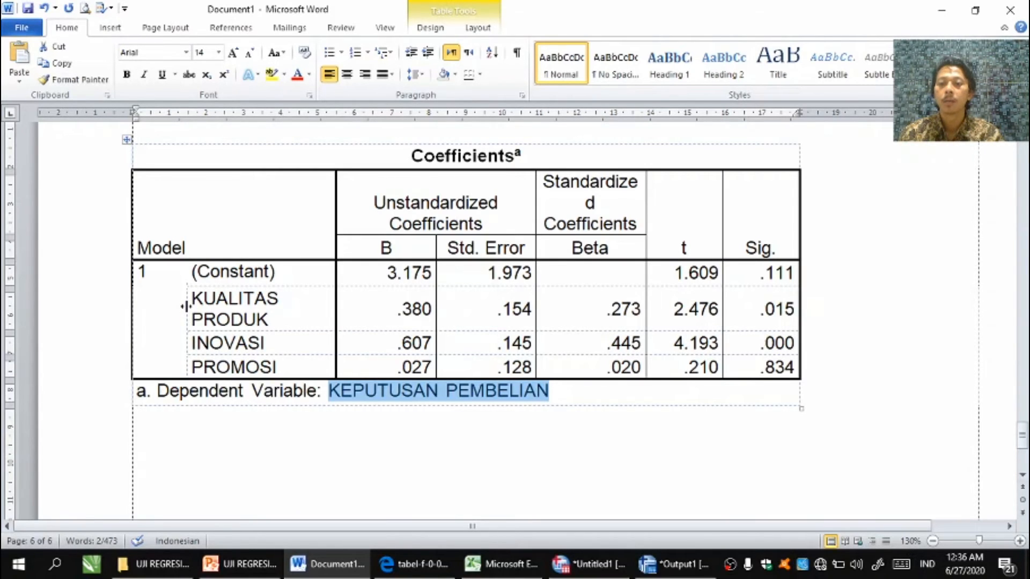
Step: Highlight in yellow the Sig. values of KUALITAS PRODUK, INOVASI and PROMOSI in the Coefficients table
{"action": "left_click_drag", "start_coordinate": [192, 300], "coordinate": [242, 319]}
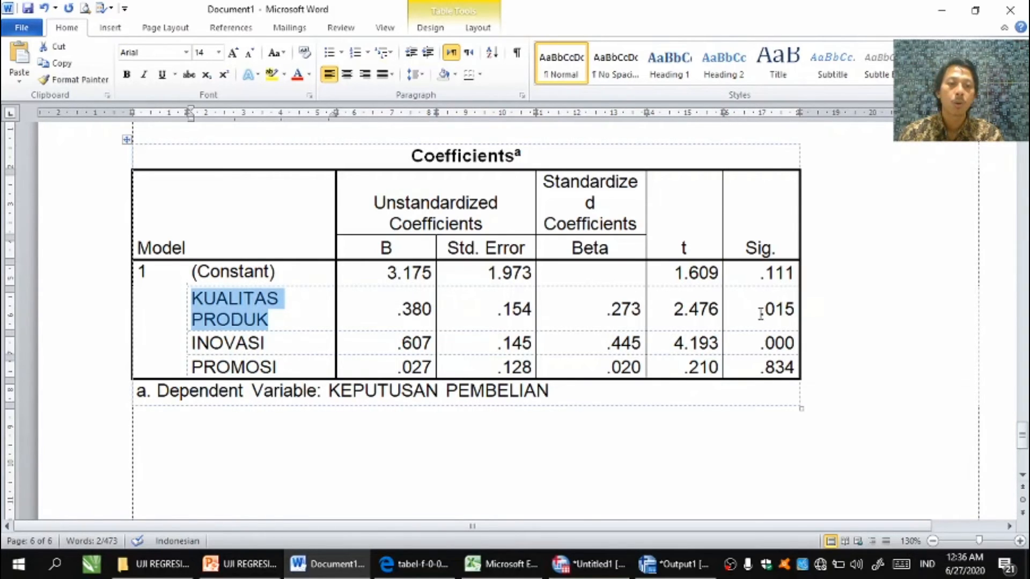
{"action": "left_click_drag", "start_coordinate": [795, 310], "coordinate": [760, 310]}
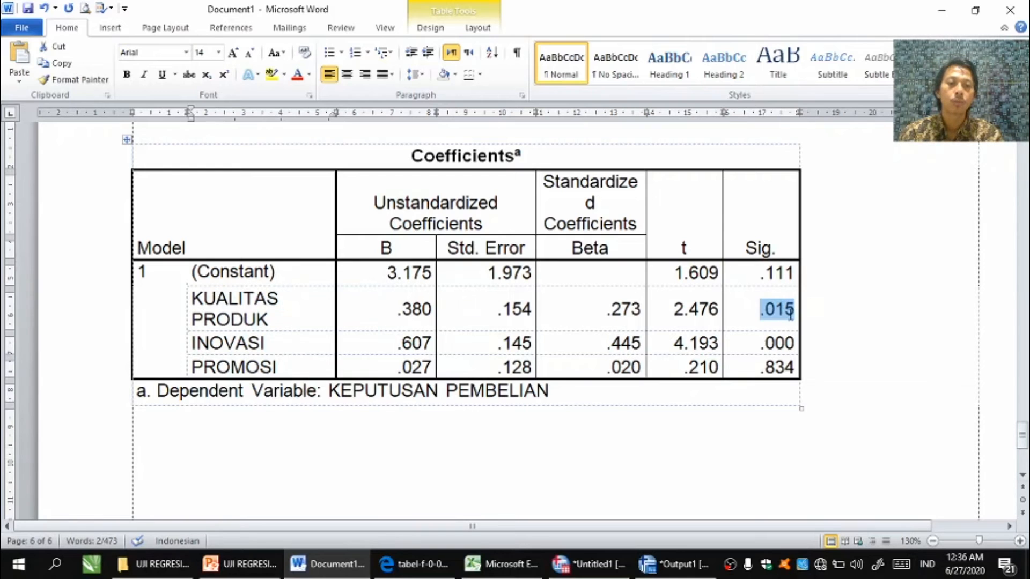
{"action": "left_click", "coordinate": [272, 74]}
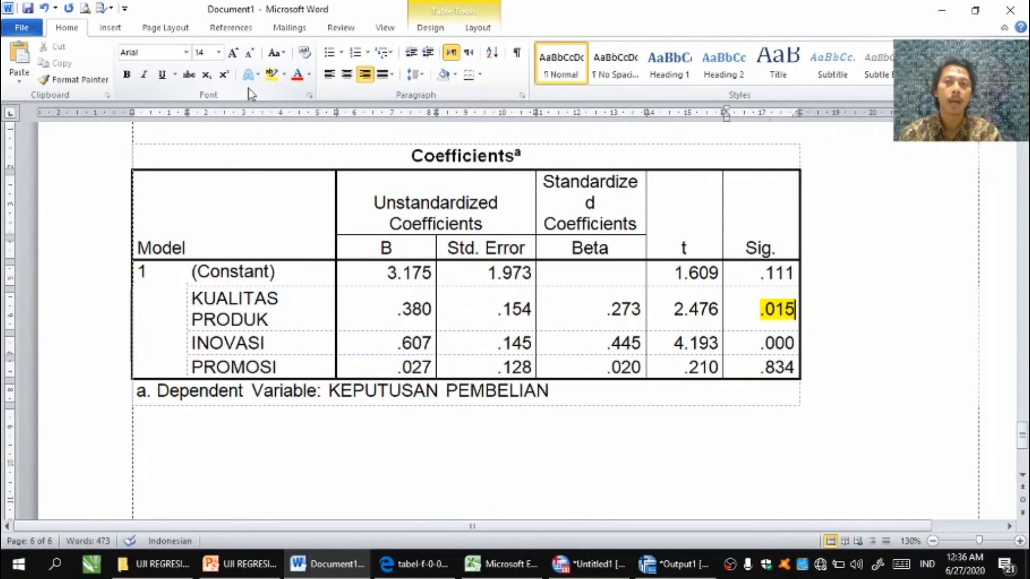
{"action": "left_click", "coordinate": [792, 317]}
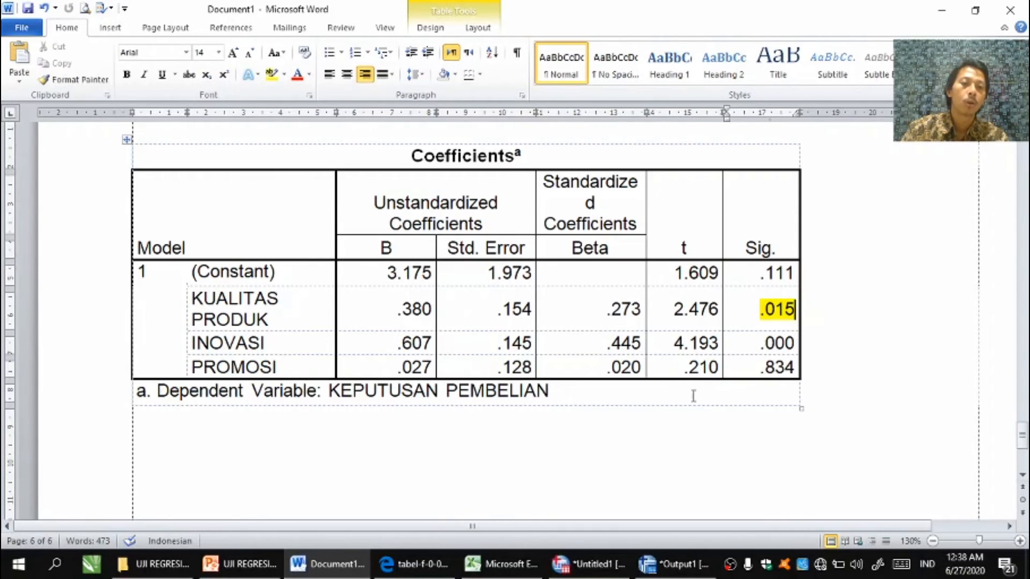
{"action": "left_click_drag", "start_coordinate": [794, 343], "coordinate": [760, 344]}
{"action": "left_click", "coordinate": [272, 78]}
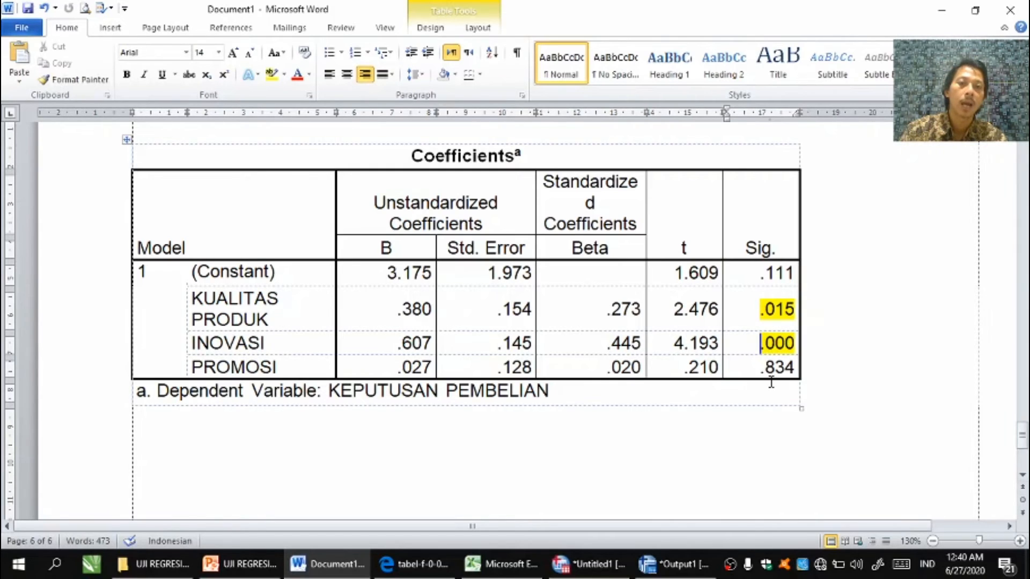
{"action": "left_click_drag", "start_coordinate": [765, 368], "coordinate": [795, 373]}
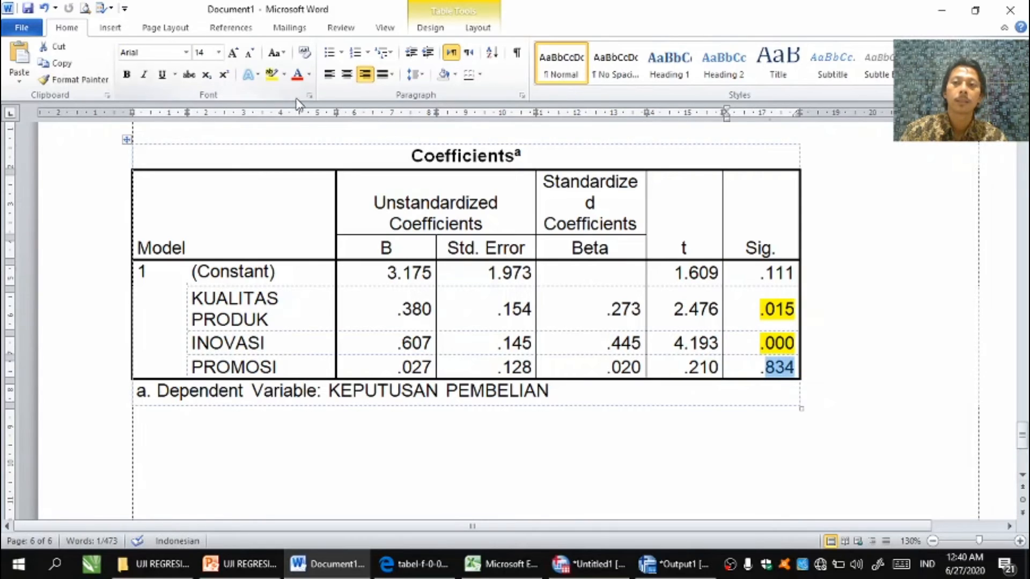
{"action": "left_click", "coordinate": [271, 73]}
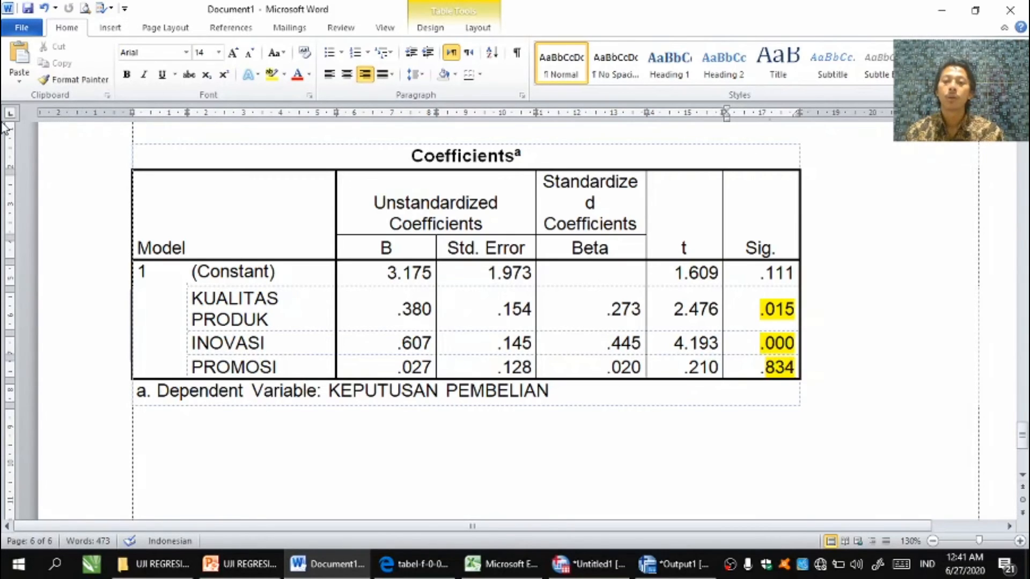
Step: Examine the t values of KUALITAS PRODUK, INOVASI and PROMOSI in the Coefficients table
{"action": "left_click", "coordinate": [667, 313]}
{"action": "left_click_drag", "start_coordinate": [666, 312], "coordinate": [718, 314]}
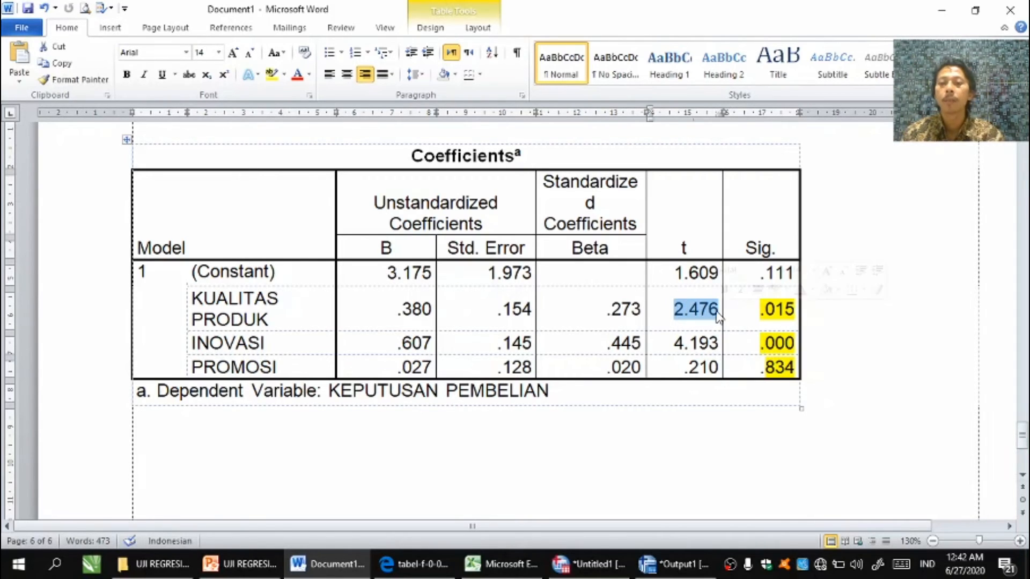
{"action": "left_click", "coordinate": [670, 345]}
{"action": "left_click_drag", "start_coordinate": [671, 346], "coordinate": [713, 346]}
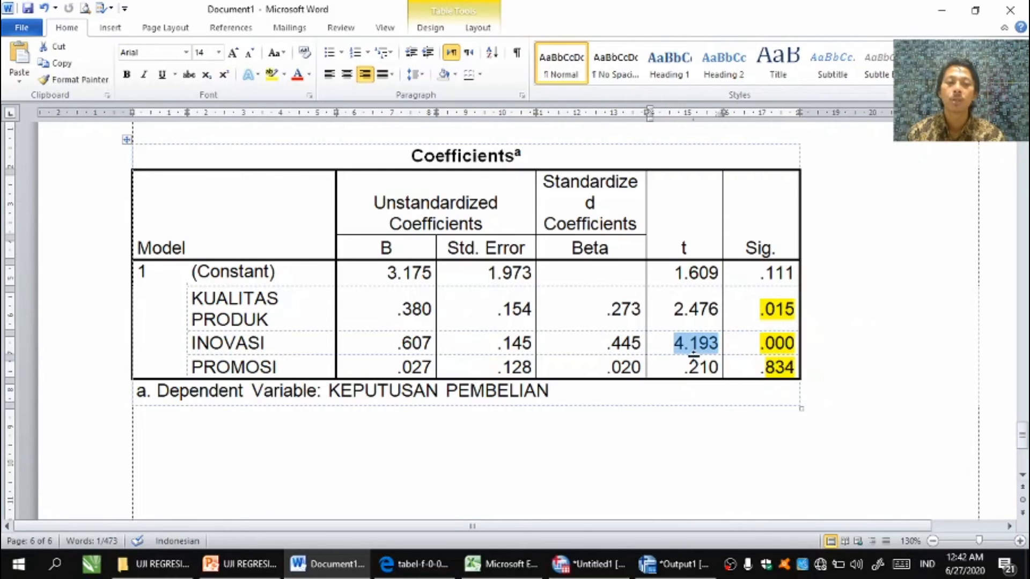
{"action": "left_click_drag", "start_coordinate": [681, 368], "coordinate": [722, 369]}
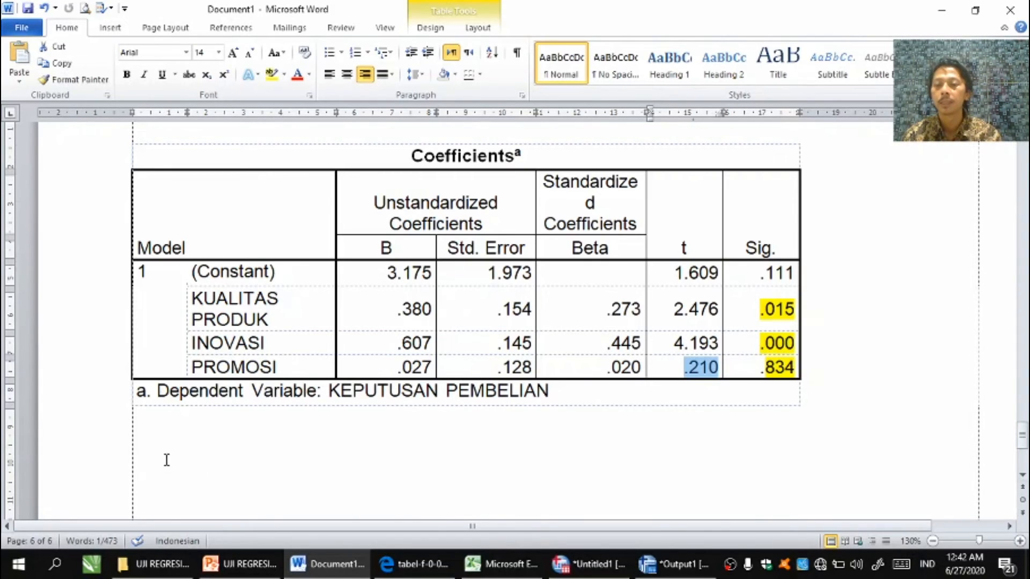
Step: Paste the formula ".t tabel =( α/2 ; n-k )" below the Coefficients table and highlight it in yellow
{"action": "left_click", "coordinate": [147, 450]}
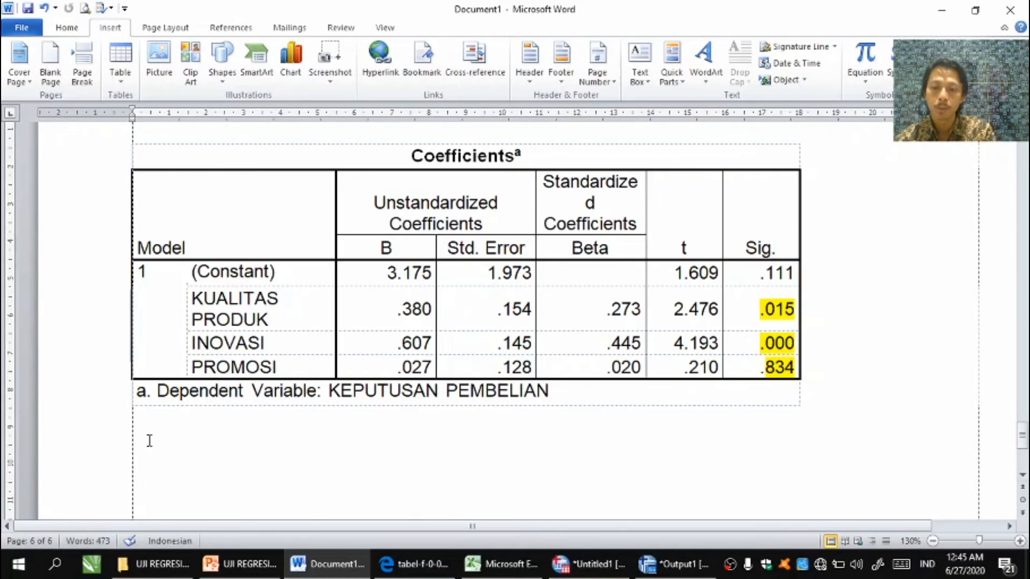
{"action": "key", "text": "ctrl+v"}
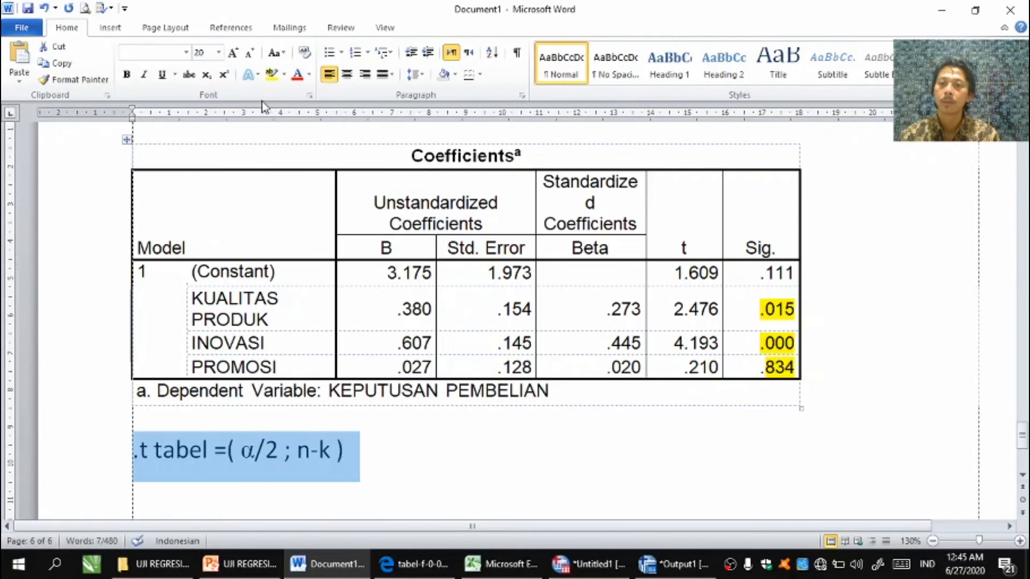
{"action": "left_click", "coordinate": [271, 81]}
{"action": "left_click", "coordinate": [177, 483]}
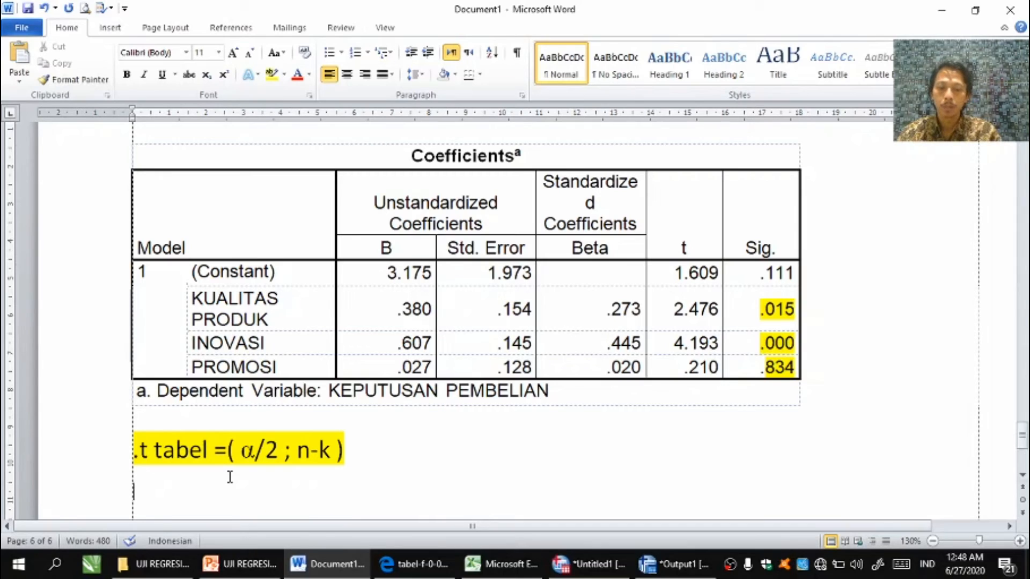
Step: Write the substituted values "(0,05/2 ; 105 – 4)" on the line below the t tabel formula
{"action": "type", "text": "0,05"}
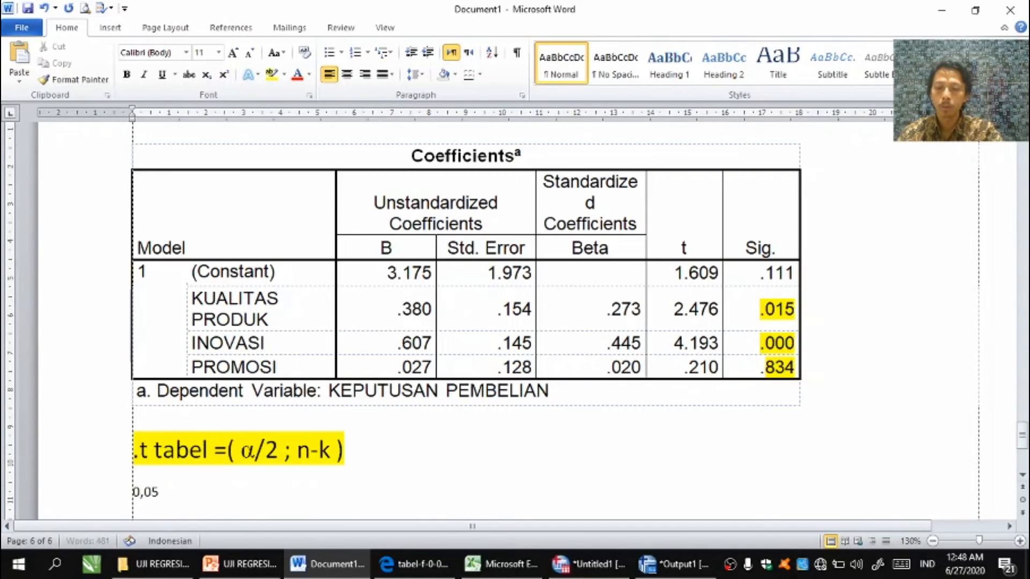
{"action": "type", "text": "/2"}
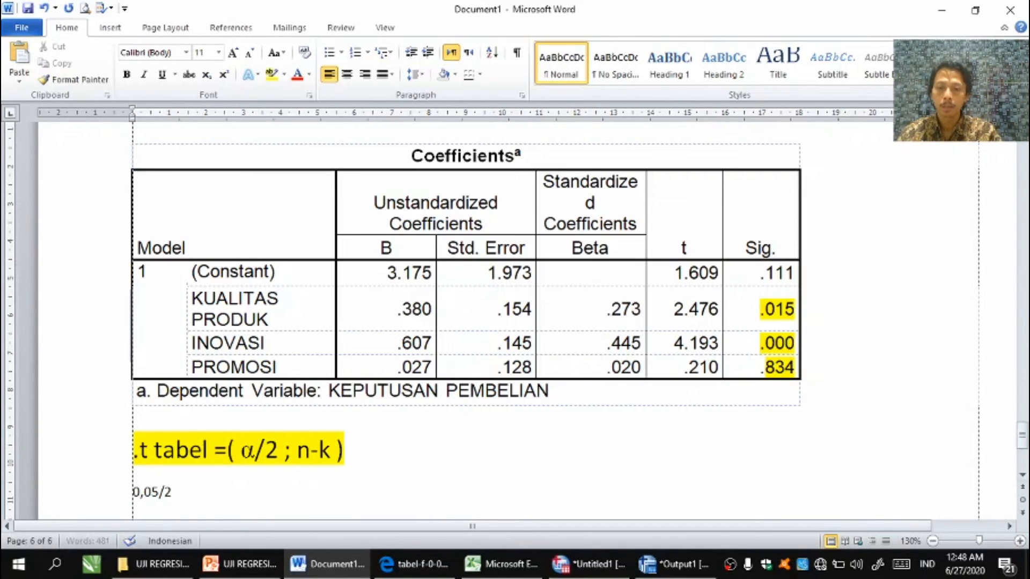
{"action": "type", "text": " ;"}
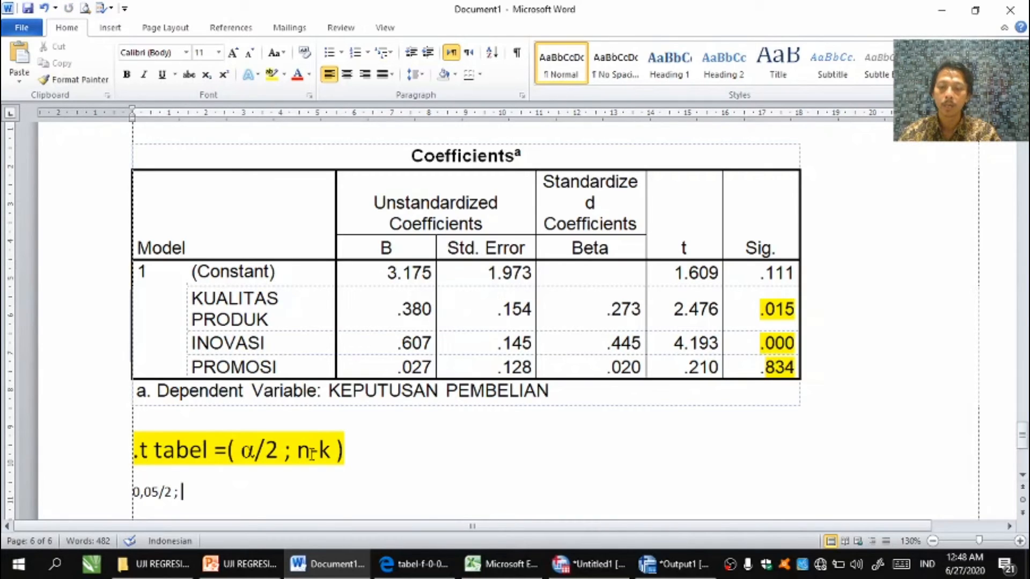
{"action": "type", "text": "105"}
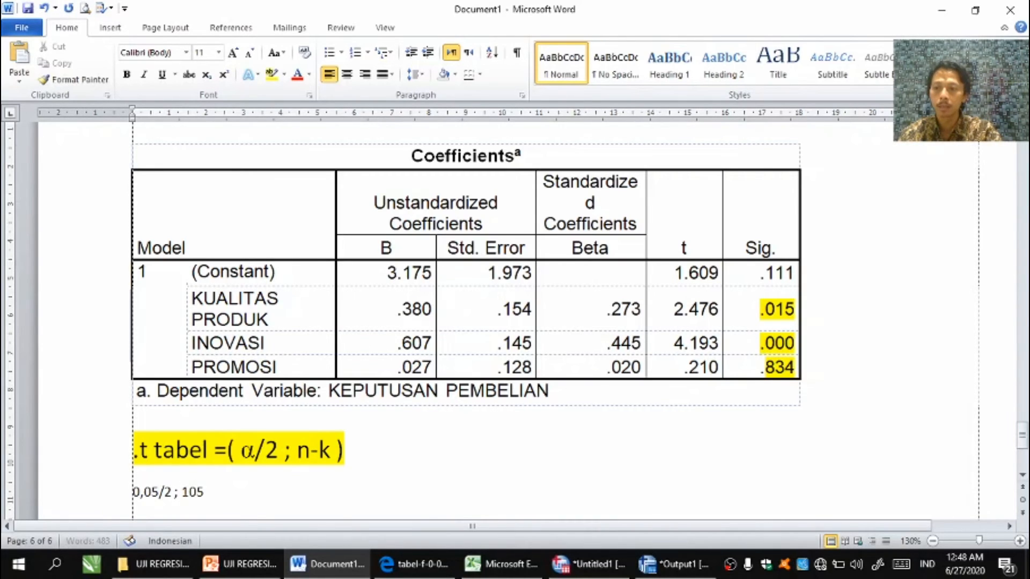
{"action": "type", "text": " -"}
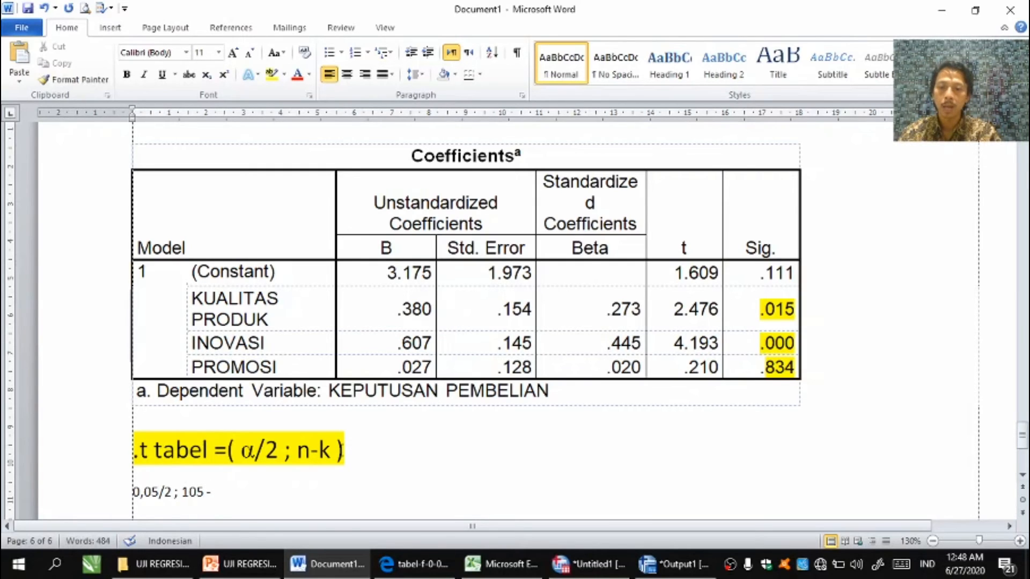
{"action": "type", "text": " 4"}
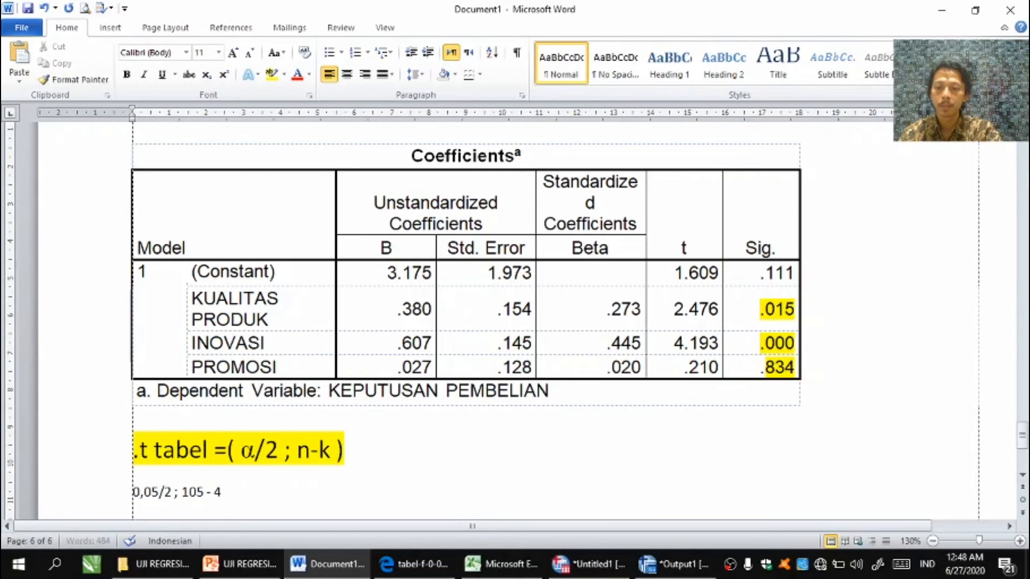
{"action": "type", "text": ")"}
{"action": "key", "text": "Home"}
{"action": "type", "text": "("}
{"action": "key", "text": "End"}
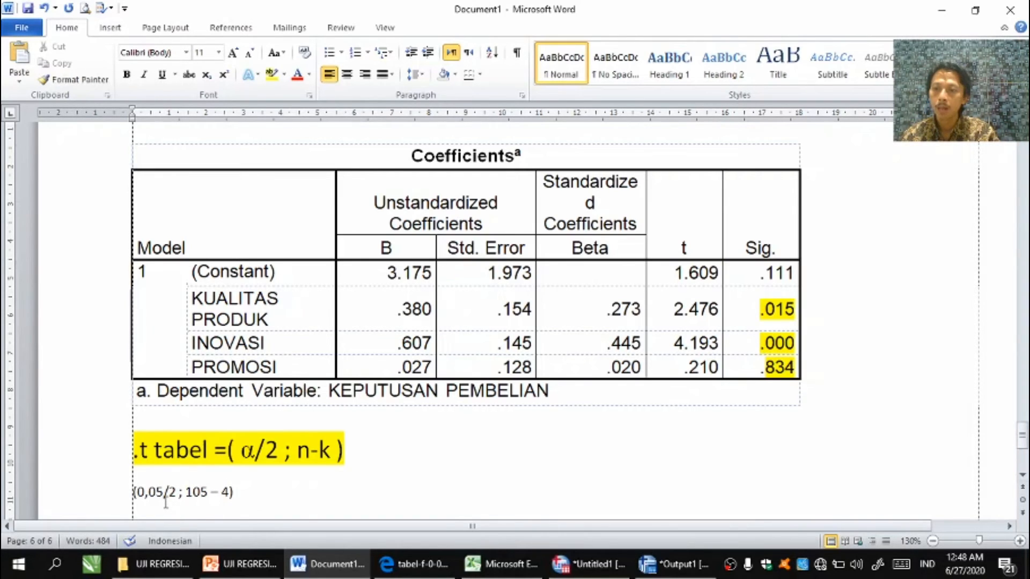
Step: Add a new line with the calculated result "0,025 ; 101" under the substituted values
{"action": "key", "text": "Return"}
{"action": "type", "text": "0,"}
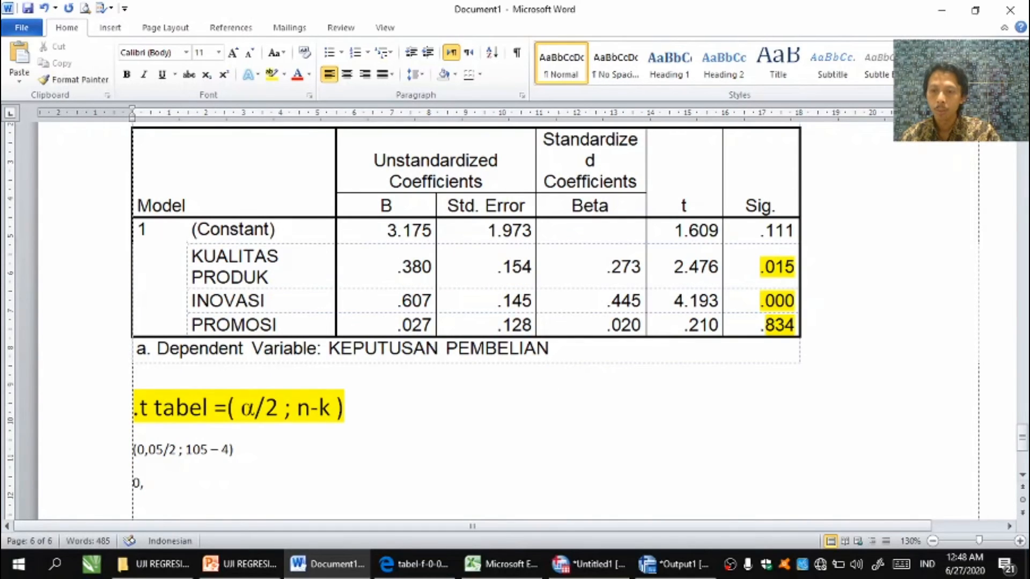
{"action": "type", "text": "0"}
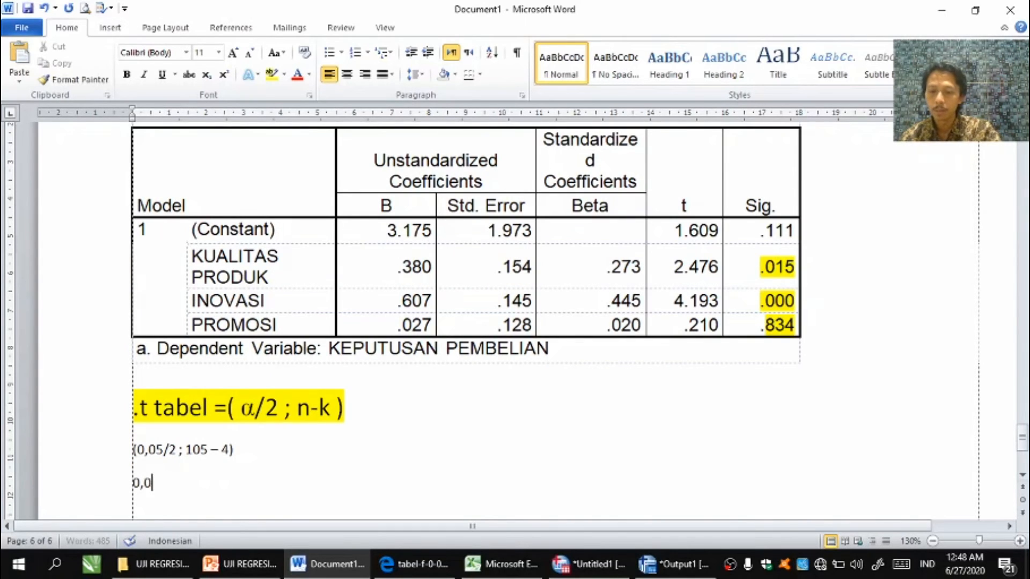
{"action": "type", "text": "25 ; "}
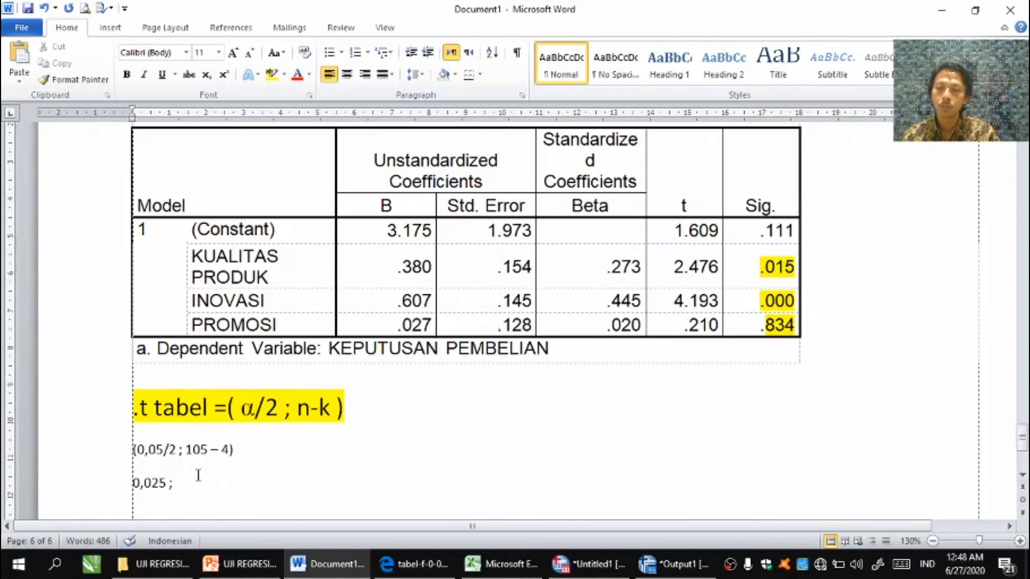
{"action": "type", "text": "1"}
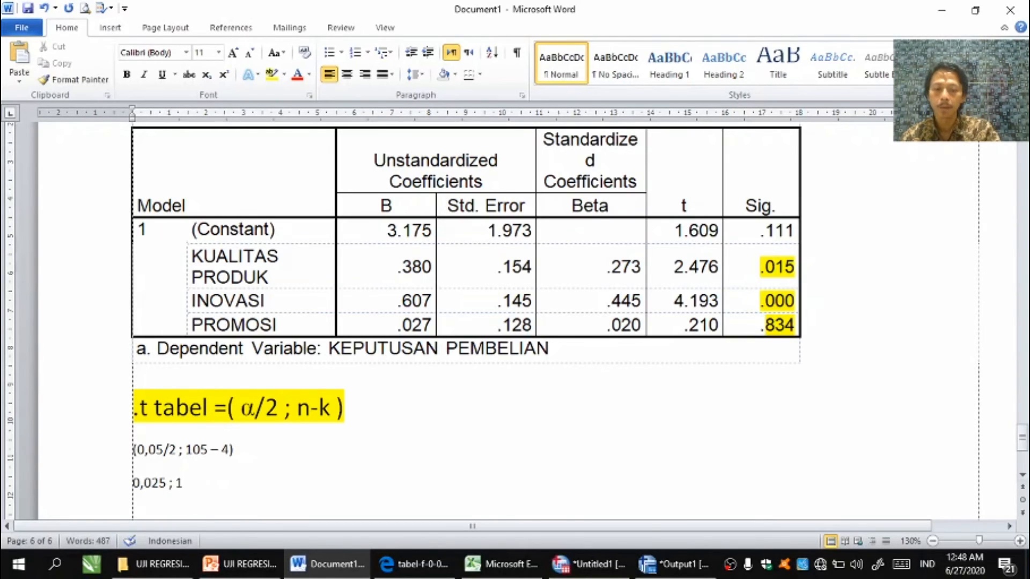
{"action": "type", "text": "01"}
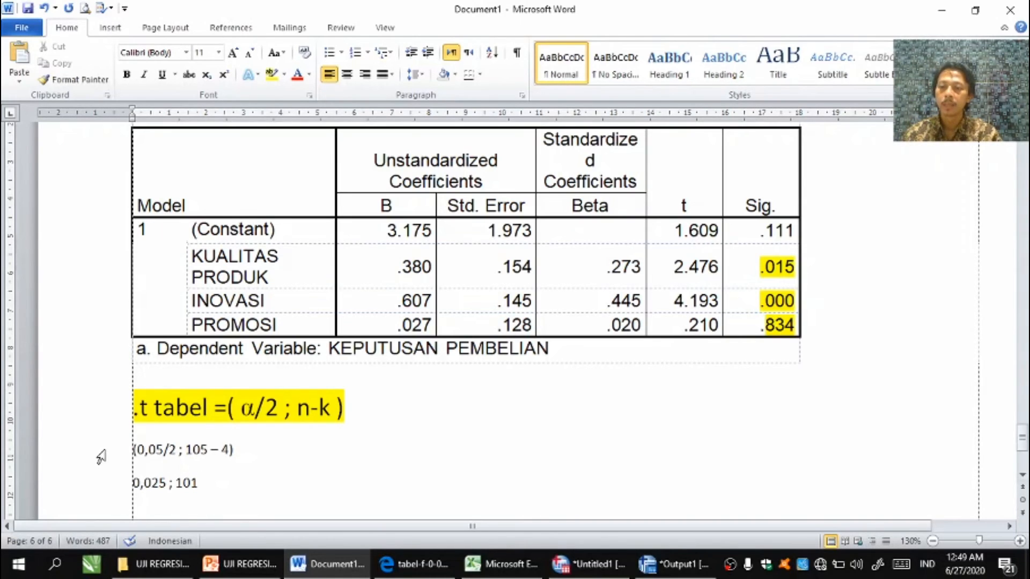
Step: Enlarge the lines "(0,05/2 ; 105 – 4)" and "0,025 ; 101" below the formula to font size 16
{"action": "left_click", "coordinate": [102, 464]}
{"action": "left_click_drag", "start_coordinate": [99, 469], "coordinate": [96, 483]}
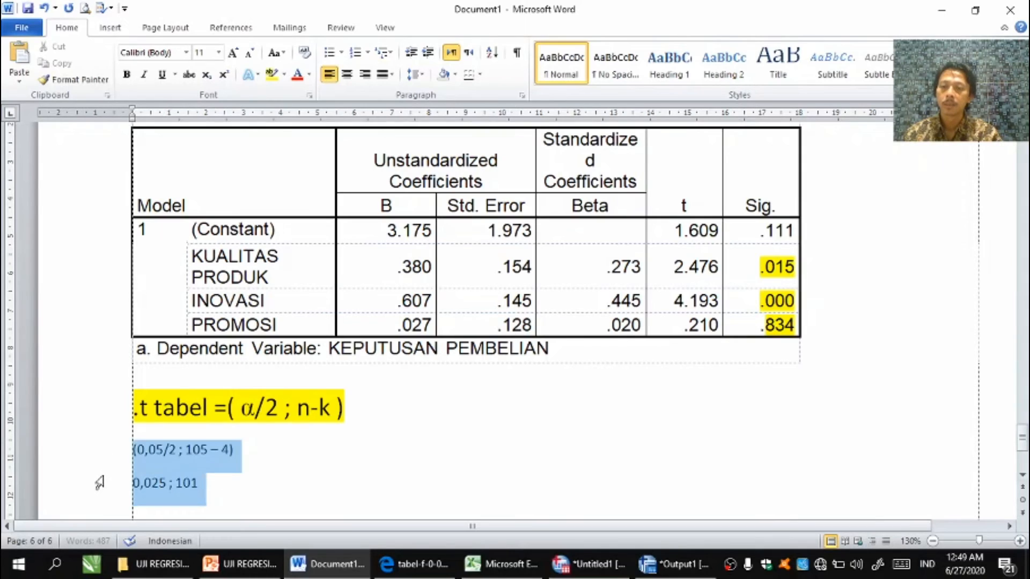
{"action": "left_click", "coordinate": [219, 53]}
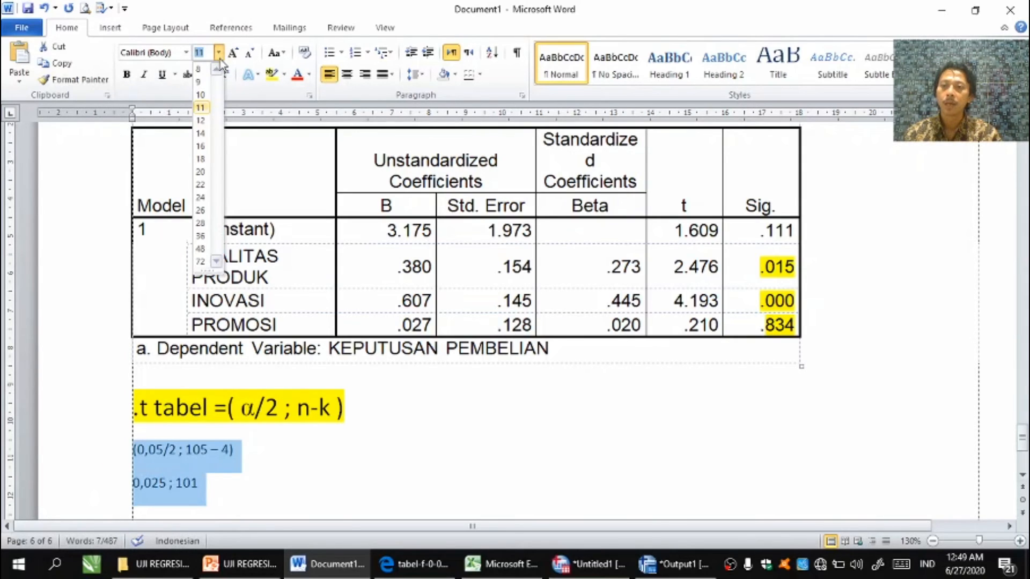
{"action": "left_click", "coordinate": [204, 149]}
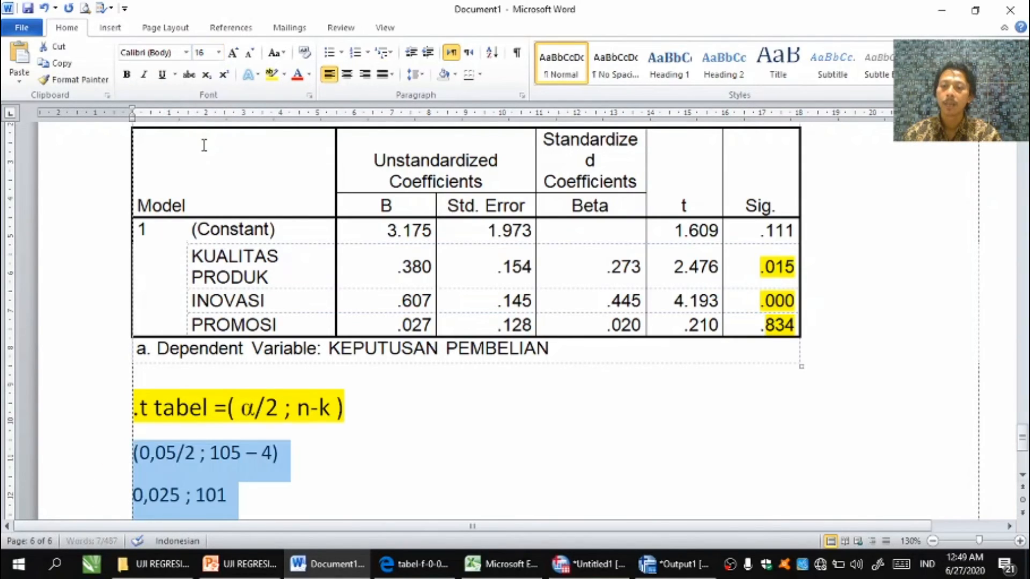
{"action": "left_click", "coordinate": [312, 485]}
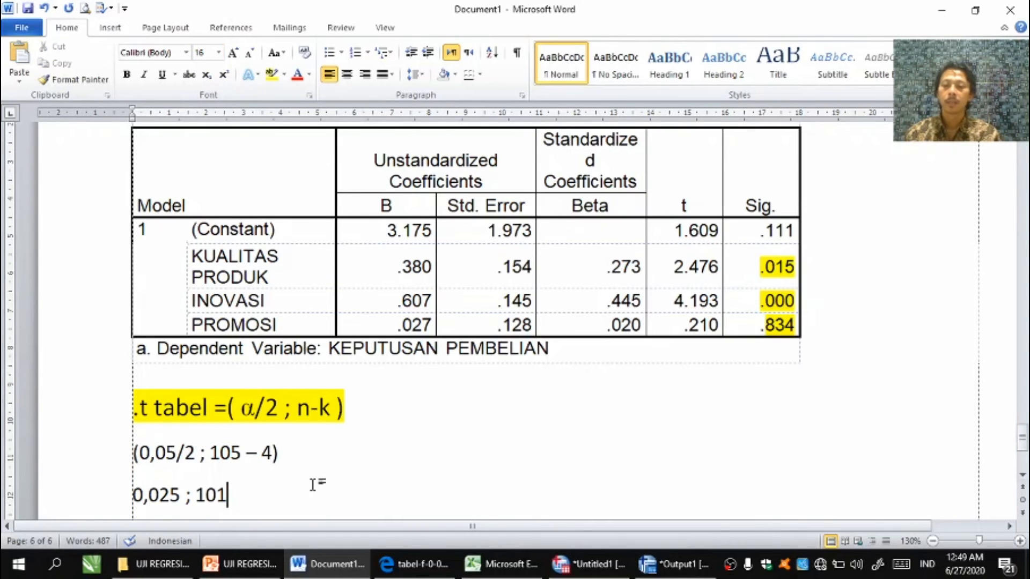
Step: Switch to t-tabel-pdf.pdf in Edge and circle the 0.05 column heading in red on the first page
{"action": "left_click", "coordinate": [393, 571]}
{"action": "left_click", "coordinate": [256, 11]}
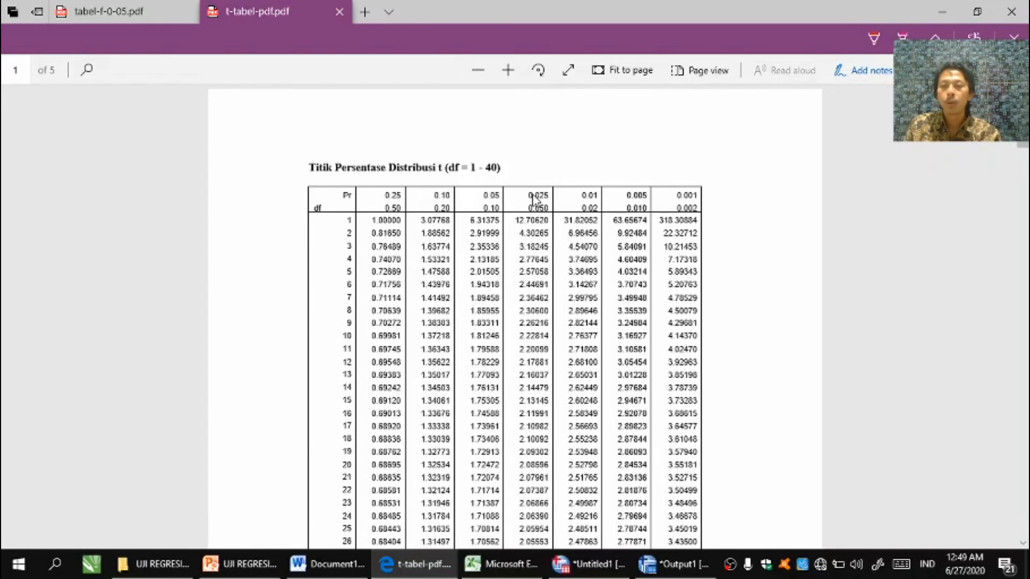
{"action": "left_click", "coordinate": [873, 38]}
{"action": "mouse_move", "coordinate": [493, 185]}
{"action": "left_mouse_down"}
{"action": "mouse_move", "coordinate": [477, 195]}
{"action": "mouse_move", "coordinate": [494, 215]}
{"action": "mouse_move", "coordinate": [504, 206]}
{"action": "mouse_move", "coordinate": [494, 186]}
{"action": "left_mouse_up"}
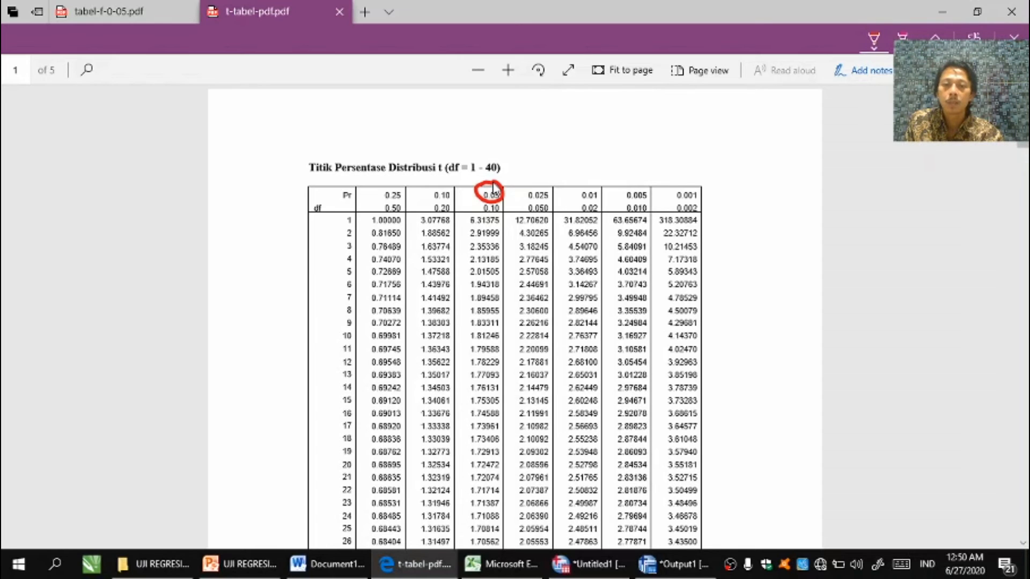
Step: Mark df 101 and the 0.025 heading on page 3 in red, tracing down the column to underline 1.98373
{"action": "left_click_drag", "start_coordinate": [1027, 134], "coordinate": [1027, 315]}
{"action": "mouse_move", "coordinate": [357, 422]}
{"action": "left_mouse_down"}
{"action": "mouse_move", "coordinate": [334, 424]}
{"action": "mouse_move", "coordinate": [357, 423]}
{"action": "left_mouse_up"}
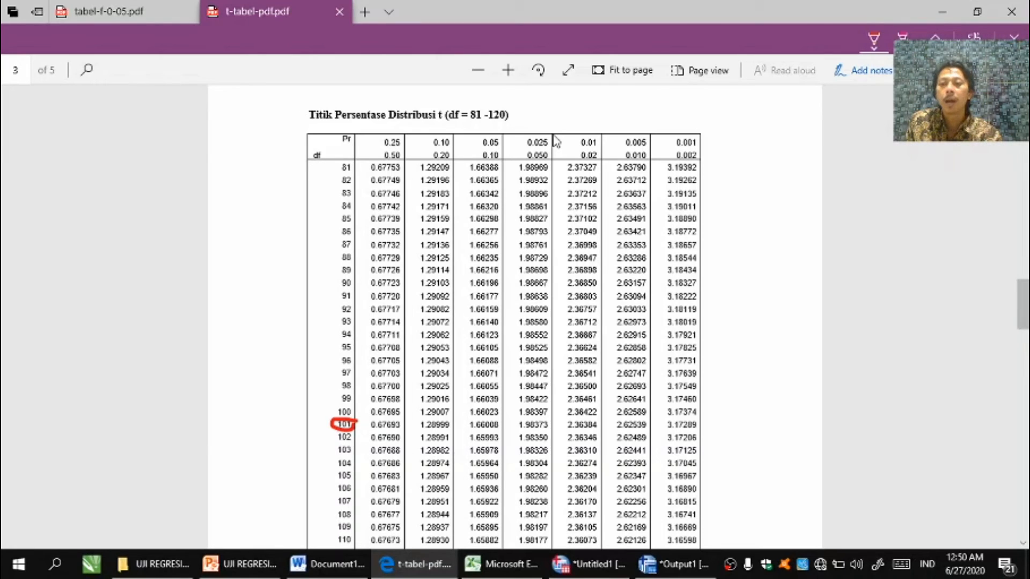
{"action": "mouse_move", "coordinate": [553, 131]}
{"action": "left_mouse_down"}
{"action": "mouse_move", "coordinate": [523, 132]}
{"action": "mouse_move", "coordinate": [525, 153]}
{"action": "mouse_move", "coordinate": [554, 149]}
{"action": "mouse_move", "coordinate": [555, 122]}
{"action": "left_mouse_up"}
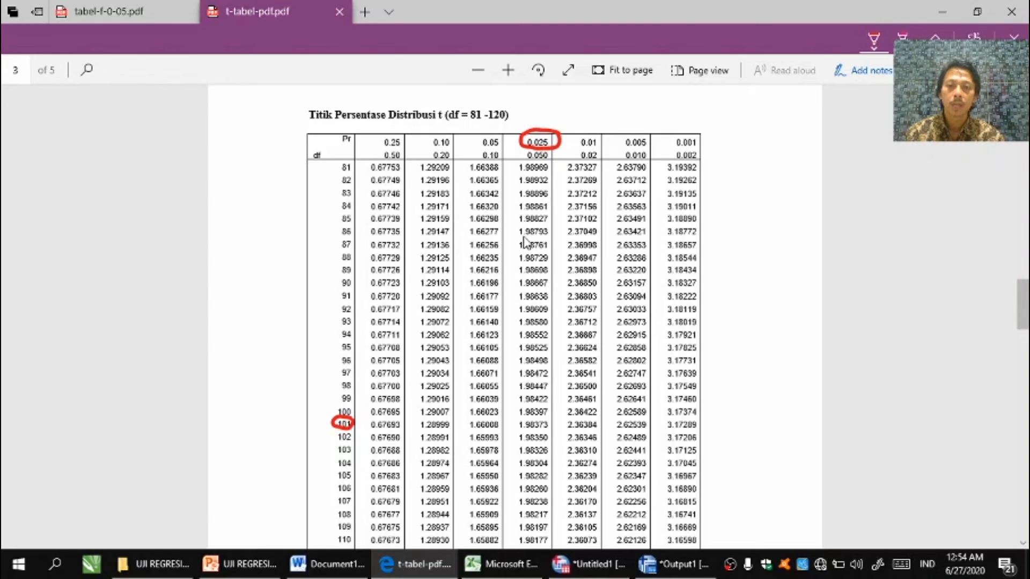
{"action": "mouse_move", "coordinate": [556, 154]}
{"action": "left_mouse_down"}
{"action": "mouse_move", "coordinate": [559, 430]}
{"action": "mouse_move", "coordinate": [517, 431]}
{"action": "mouse_move", "coordinate": [554, 436]}
{"action": "left_mouse_up"}
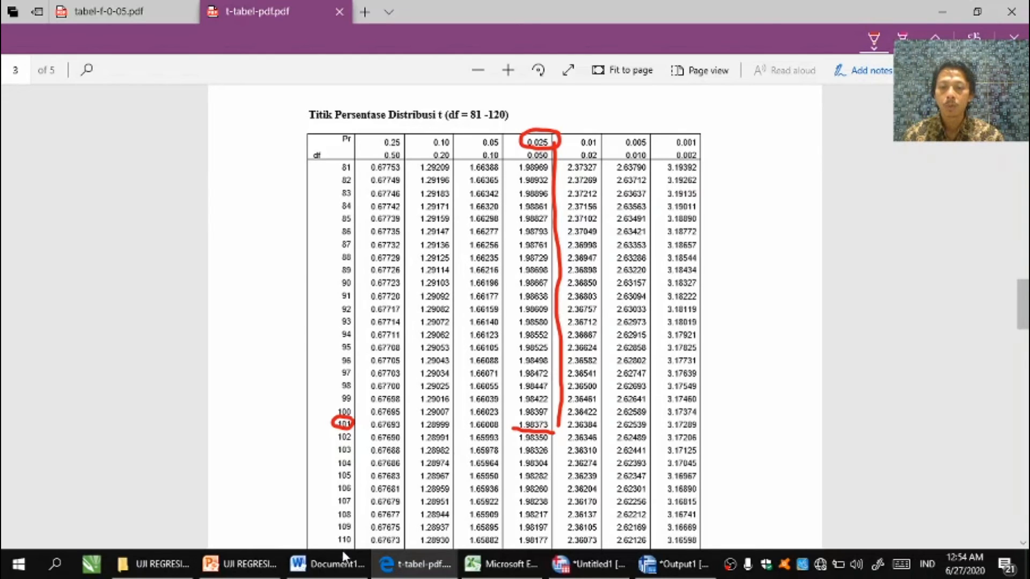
Step: Switch to the Word document and append "= 1,98373" to the "0,025 ; 101" line
{"action": "left_click", "coordinate": [338, 568]}
{"action": "type", "text": "= 1"}
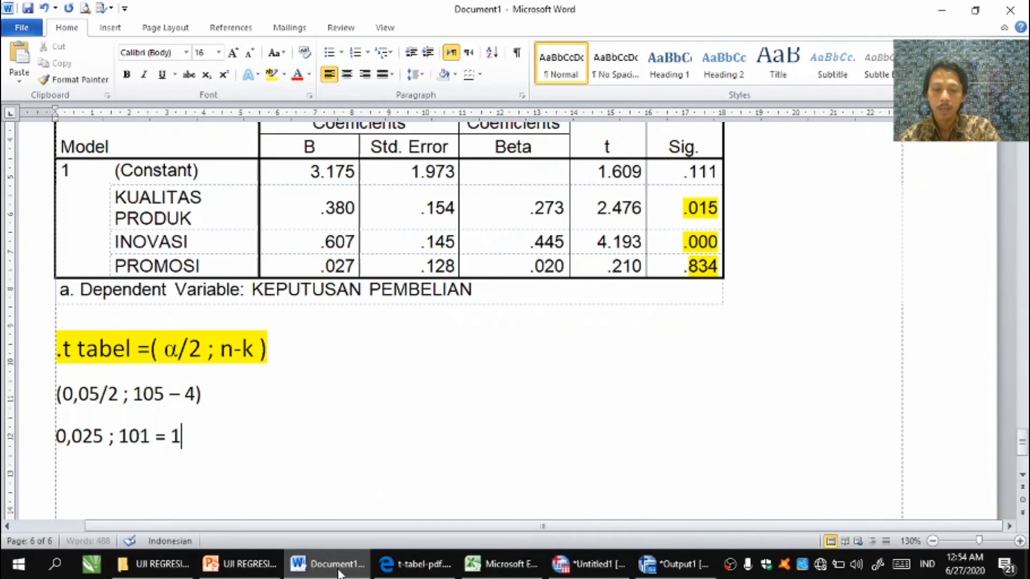
{"action": "type", "text": ",9"}
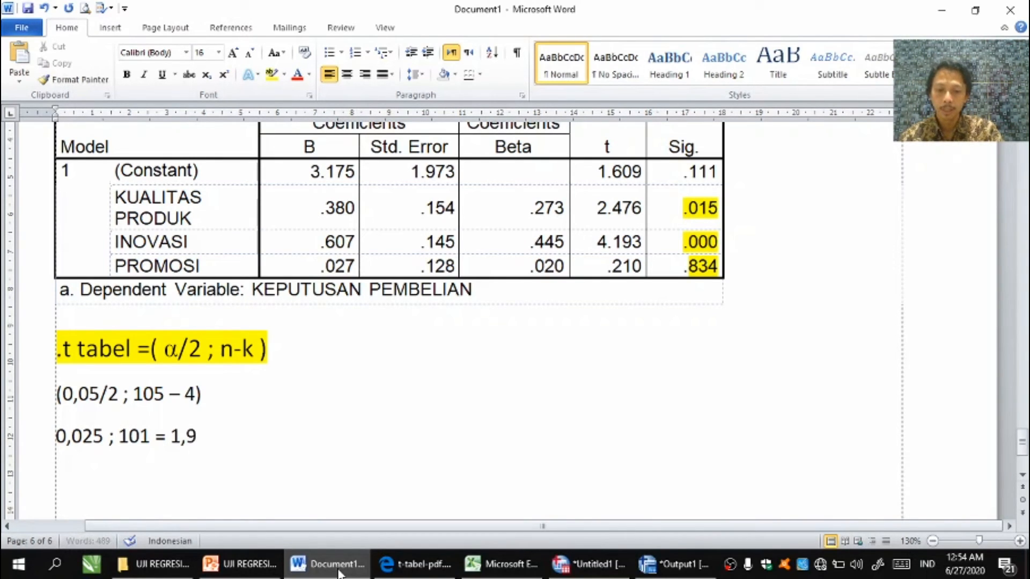
{"action": "type", "text": "8373"}
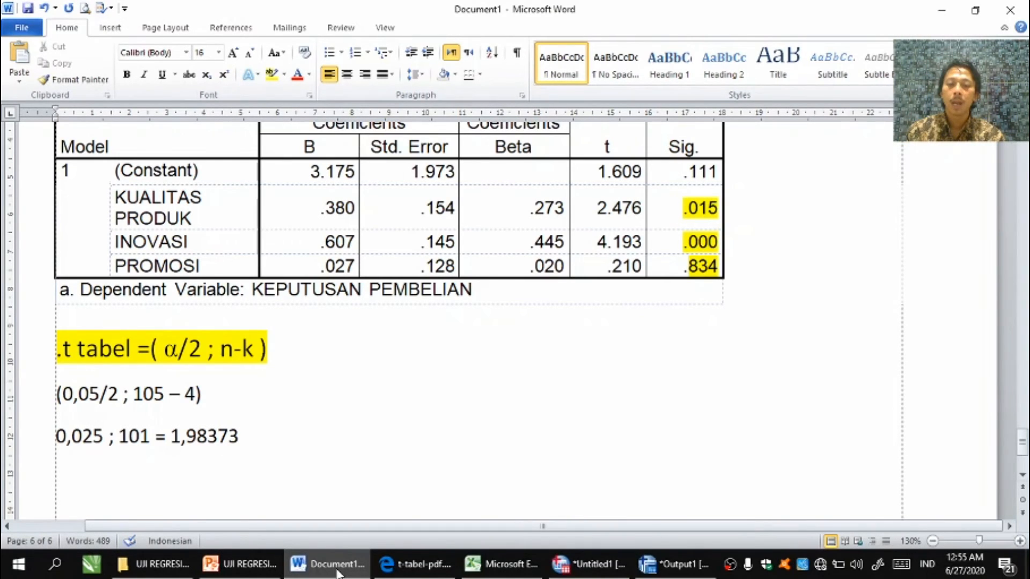
Step: Return to the t table PDF and mark the 0.25, 0.50, 0.20, 0.10 and 0.05 probability headings in yellow
{"action": "mouse_move", "coordinate": [433, 570]}
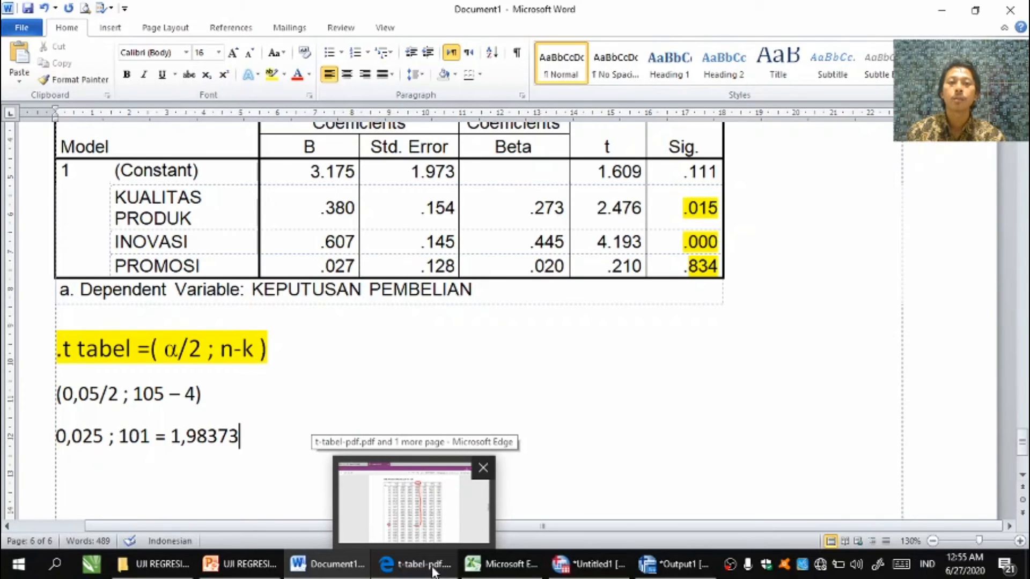
{"action": "left_click", "coordinate": [433, 570]}
{"action": "left_click_drag", "start_coordinate": [1027, 283], "coordinate": [1027, 290]}
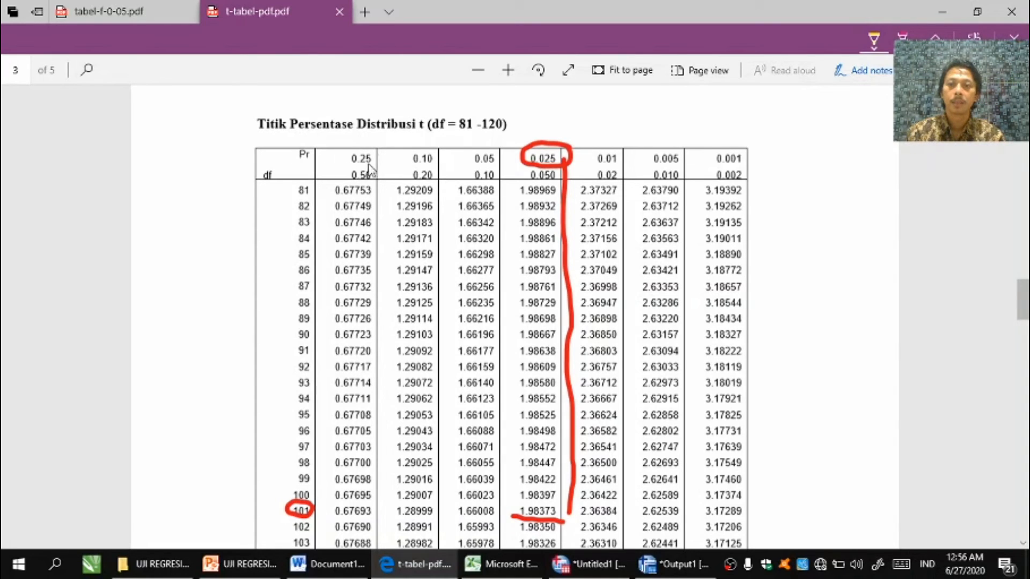
{"action": "mouse_move", "coordinate": [345, 149]}
{"action": "left_mouse_down"}
{"action": "mouse_move", "coordinate": [369, 169]}
{"action": "mouse_move", "coordinate": [383, 156]}
{"action": "mouse_move", "coordinate": [338, 138]}
{"action": "left_mouse_up"}
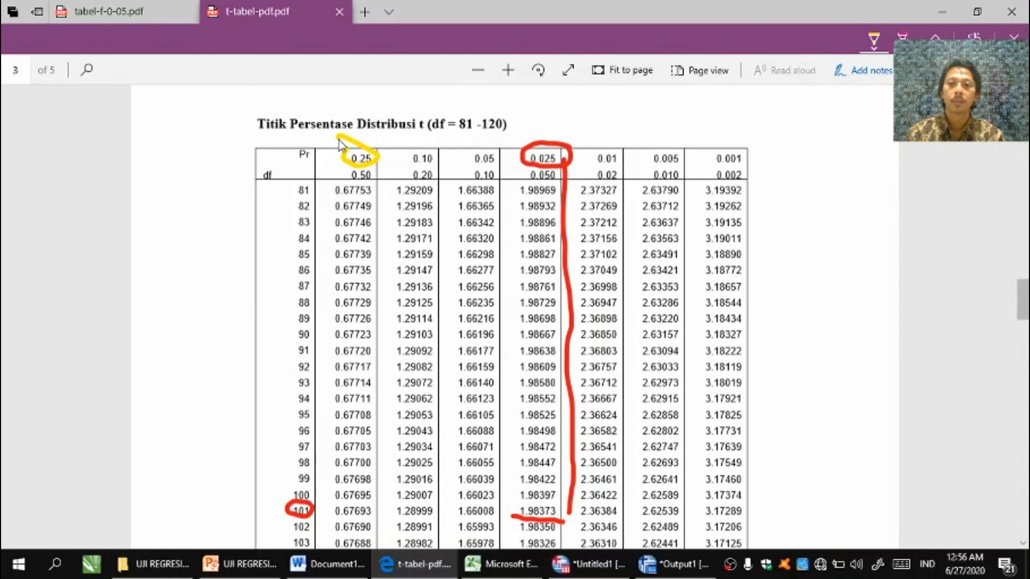
{"action": "left_click_drag", "start_coordinate": [343, 182], "coordinate": [364, 185]}
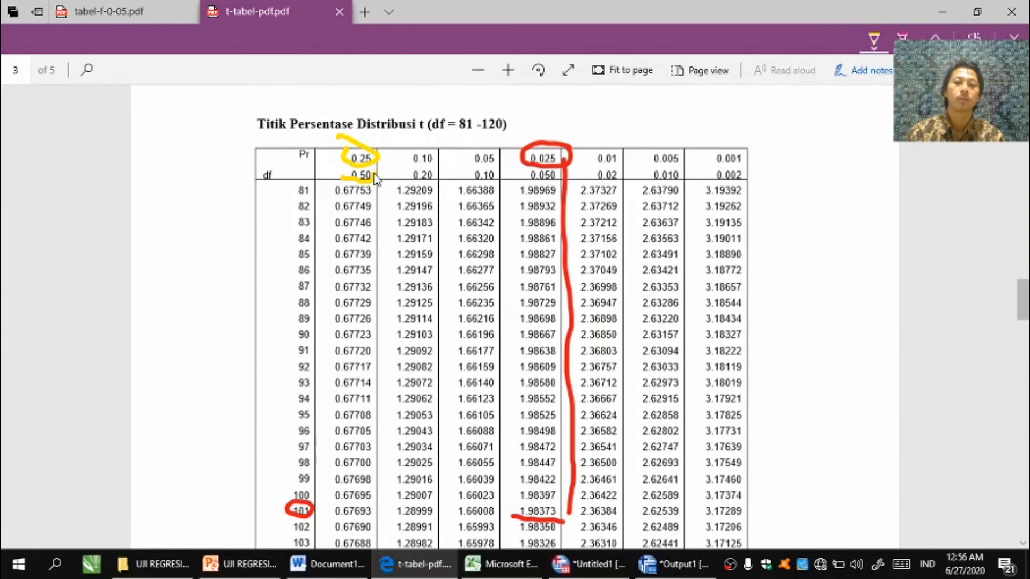
{"action": "scroll", "coordinate": [375, 179], "scroll_direction": "up", "scroll_amount": 1}
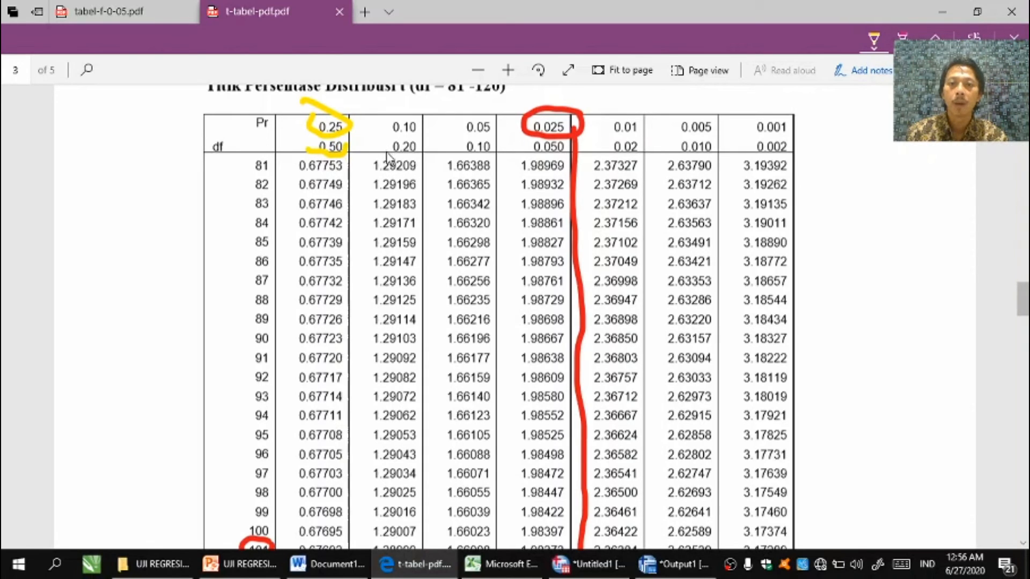
{"action": "left_click_drag", "start_coordinate": [332, 155], "coordinate": [426, 160]}
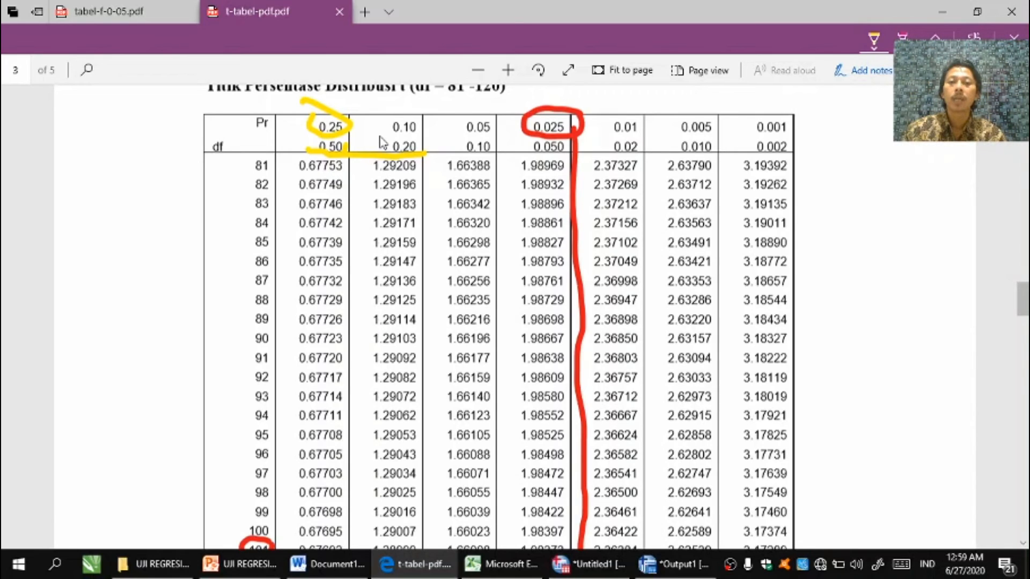
{"action": "left_click_drag", "start_coordinate": [371, 131], "coordinate": [503, 137]}
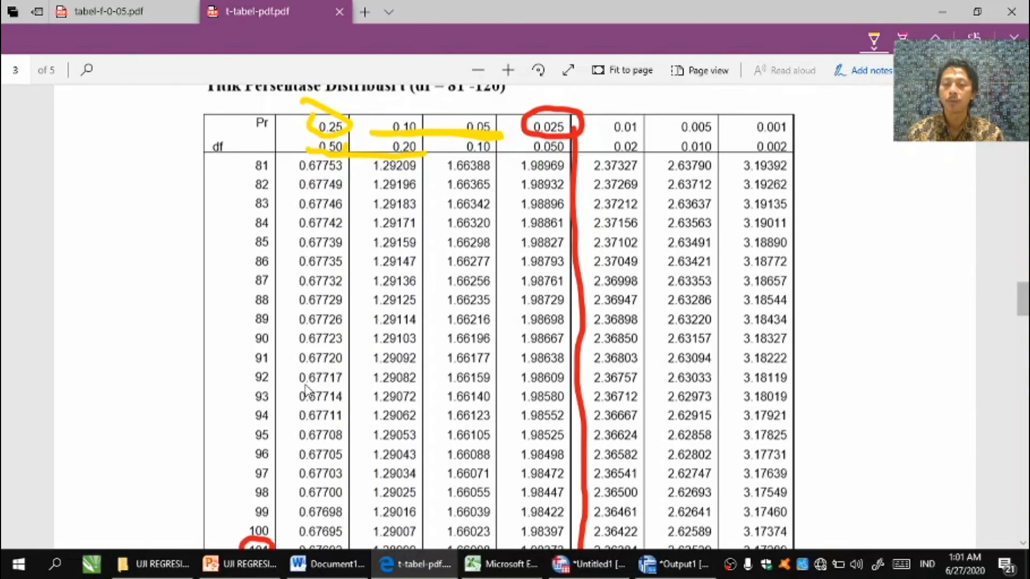
Step: Switch to the Word document and check the Residual row's df value in the ANOVA table
{"action": "left_click", "coordinate": [328, 563]}
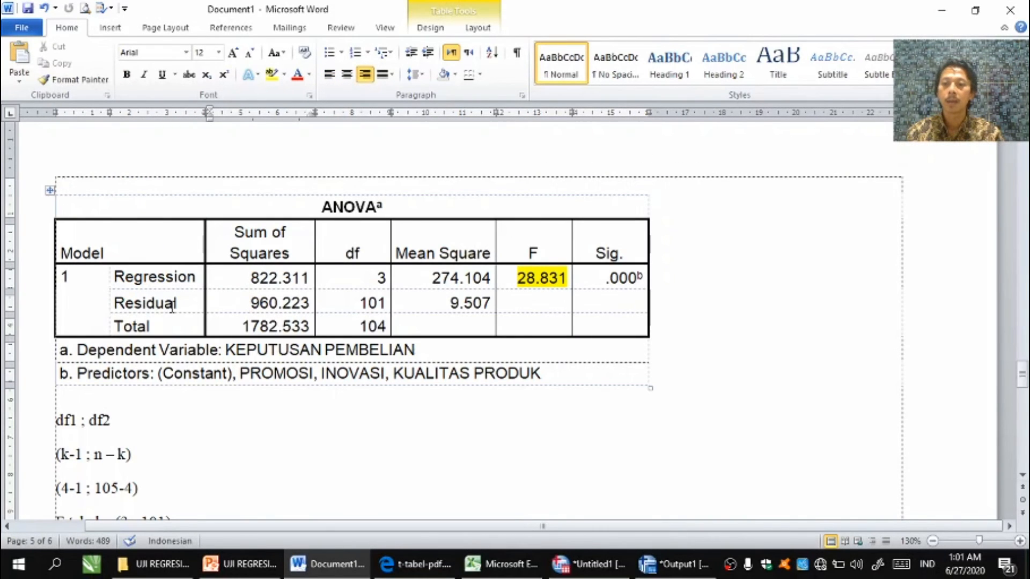
{"action": "left_click_drag", "start_coordinate": [113, 302], "coordinate": [252, 298]}
{"action": "left_click_drag", "start_coordinate": [350, 303], "coordinate": [387, 307]}
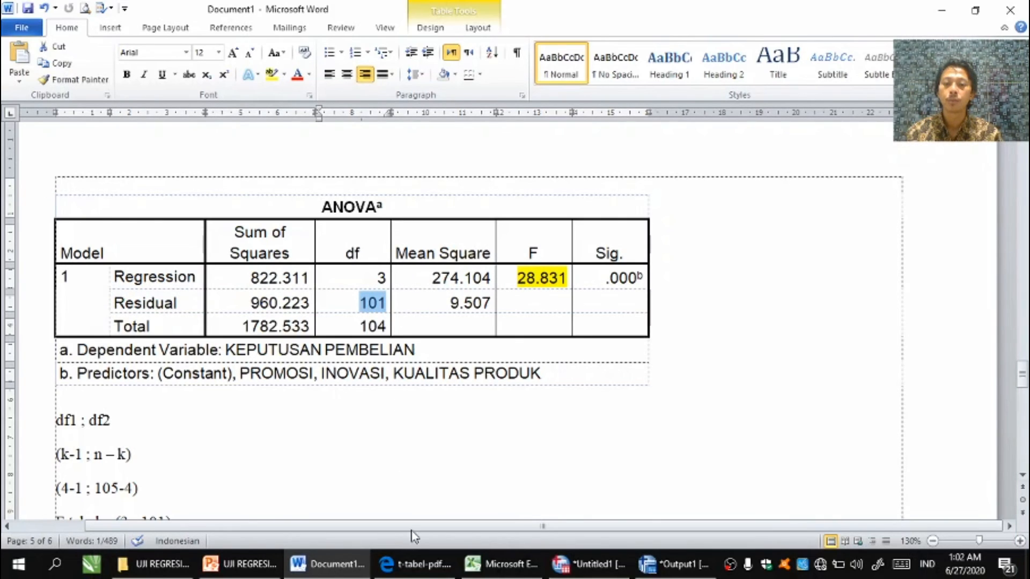
Step: Return to the t table PDF and mark 0.050 and df 101 in yellow, tracing the row and column to a circled 1.98373
{"action": "left_click", "coordinate": [413, 570]}
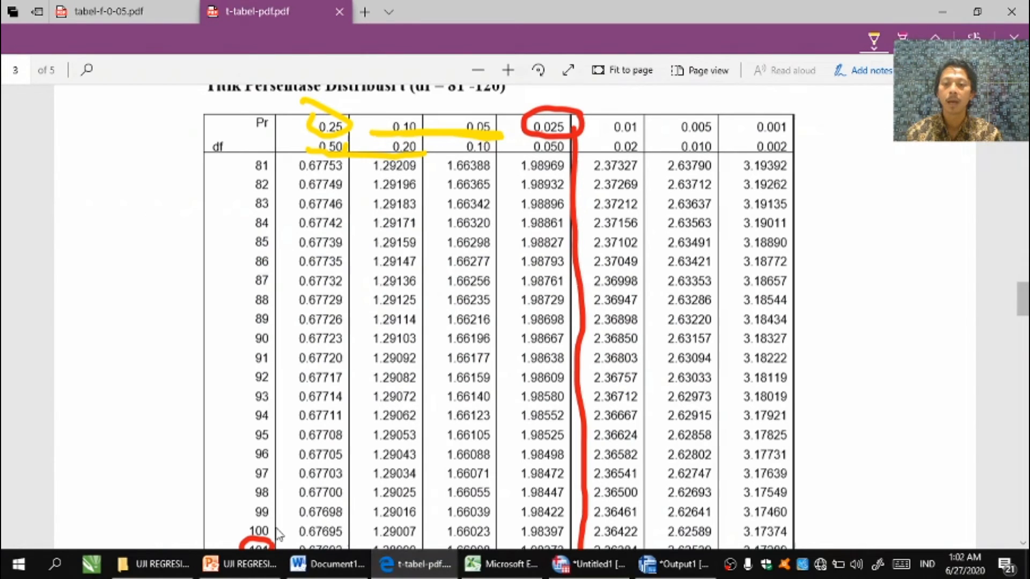
{"action": "scroll", "coordinate": [254, 546], "scroll_direction": "down", "scroll_amount": 1}
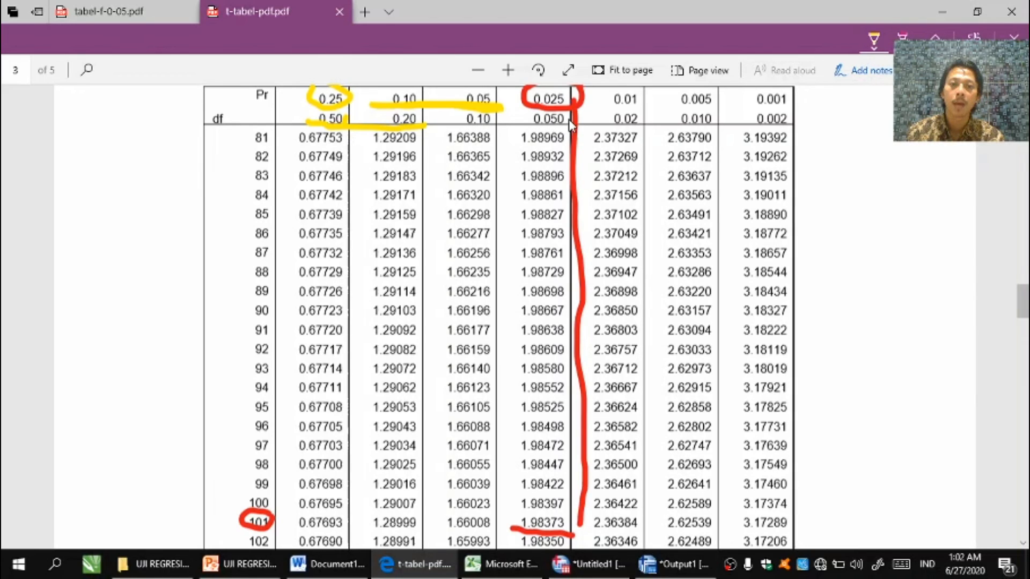
{"action": "mouse_move", "coordinate": [568, 118]}
{"action": "left_mouse_down"}
{"action": "mouse_move", "coordinate": [528, 122]}
{"action": "mouse_move", "coordinate": [569, 123]}
{"action": "left_mouse_up"}
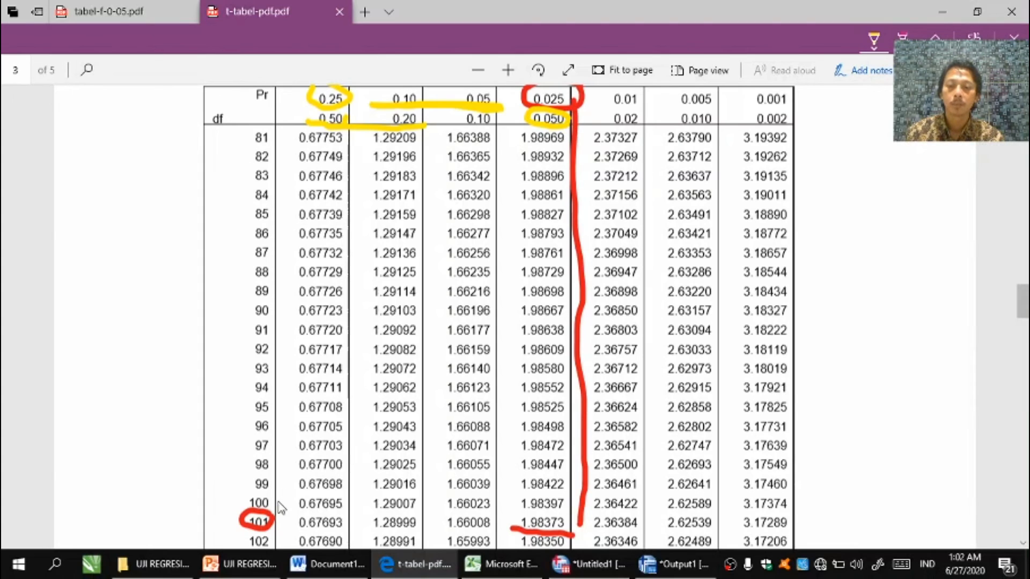
{"action": "mouse_move", "coordinate": [268, 513]}
{"action": "left_mouse_down"}
{"action": "mouse_move", "coordinate": [254, 509]}
{"action": "mouse_move", "coordinate": [248, 532]}
{"action": "mouse_move", "coordinate": [291, 523]}
{"action": "mouse_move", "coordinate": [575, 534]}
{"action": "left_mouse_up"}
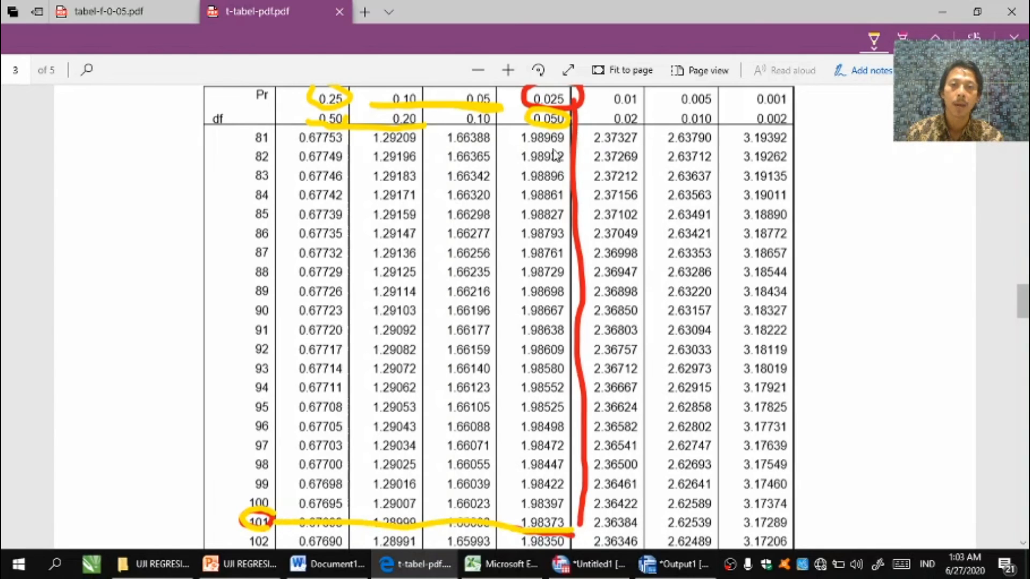
{"action": "mouse_move", "coordinate": [563, 137]}
{"action": "left_mouse_down"}
{"action": "mouse_move", "coordinate": [584, 472]}
{"action": "mouse_move", "coordinate": [573, 526]}
{"action": "mouse_move", "coordinate": [532, 516]}
{"action": "mouse_move", "coordinate": [515, 530]}
{"action": "mouse_move", "coordinate": [566, 536]}
{"action": "mouse_move", "coordinate": [563, 518]}
{"action": "left_mouse_up"}
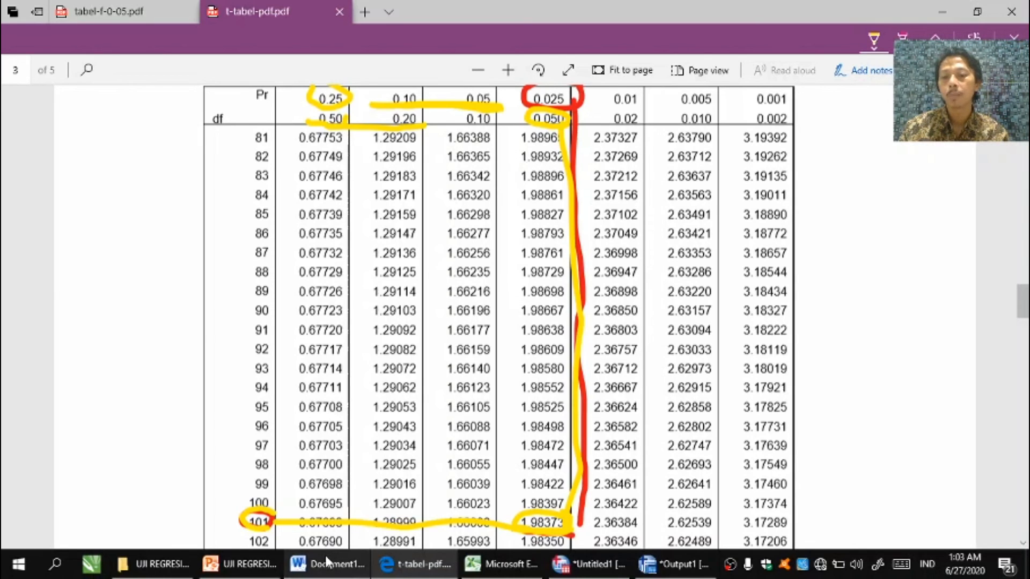
Step: Switch to the Word document and highlight the t table value 1,98373 in yellow
{"action": "mouse_move", "coordinate": [326, 571]}
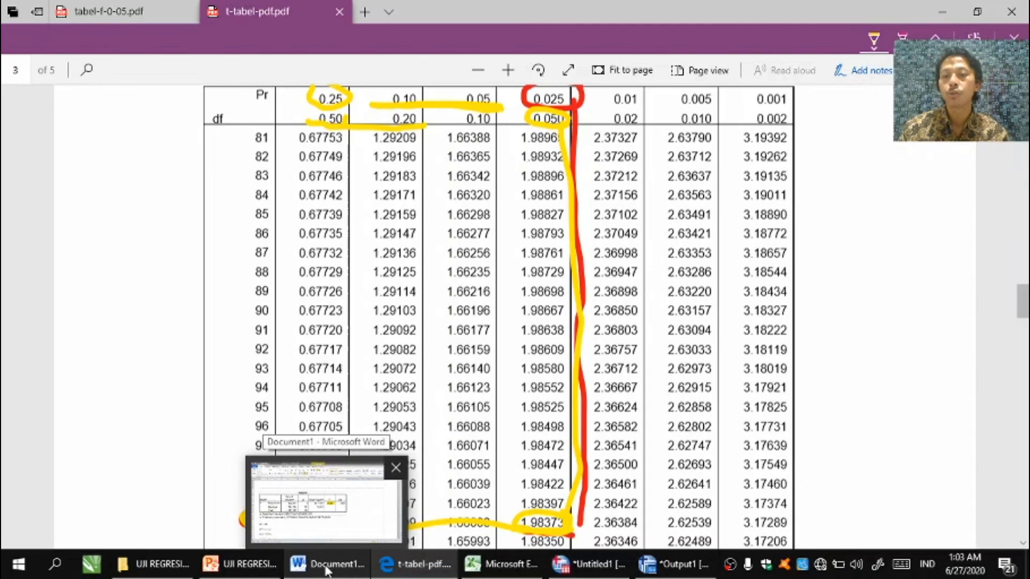
{"action": "left_click", "coordinate": [327, 571]}
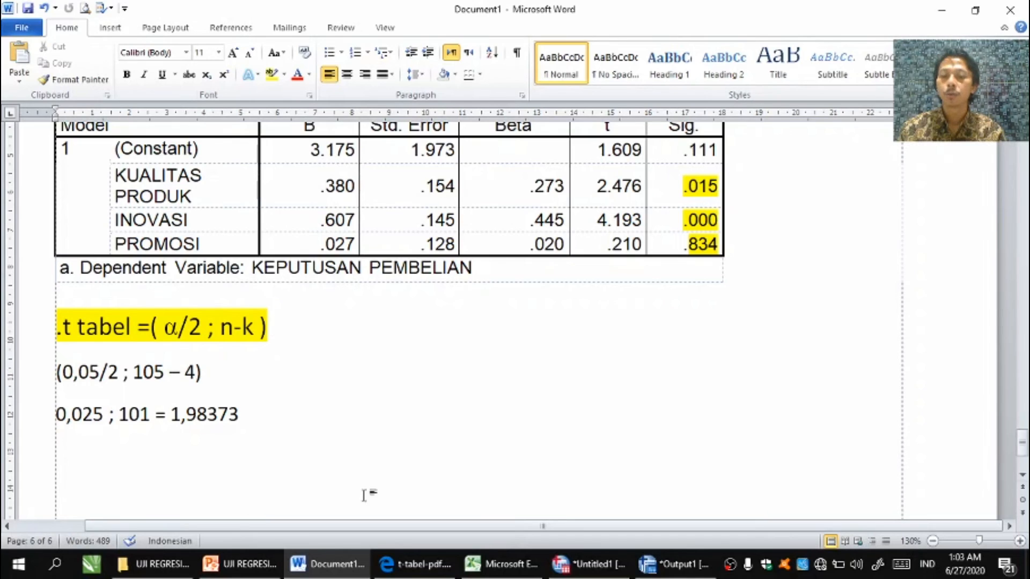
{"action": "left_click", "coordinate": [402, 565]}
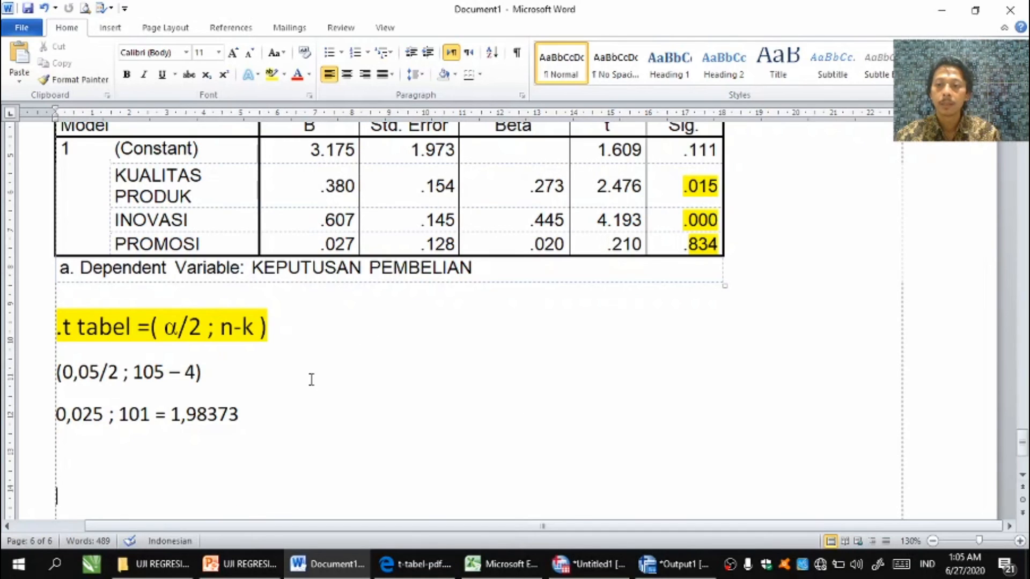
{"action": "left_click", "coordinate": [171, 414]}
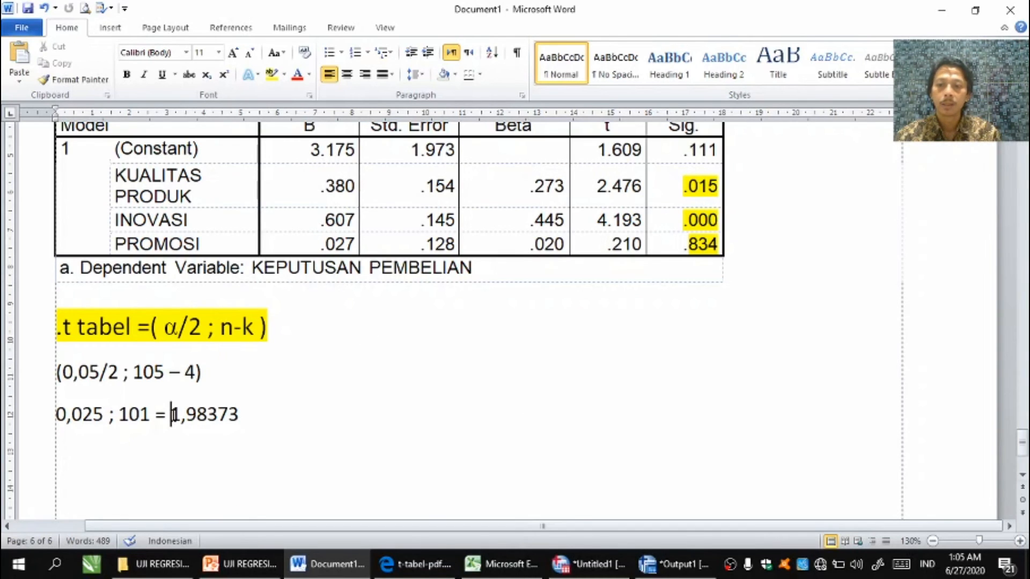
{"action": "left_click_drag", "start_coordinate": [170, 415], "coordinate": [233, 421]}
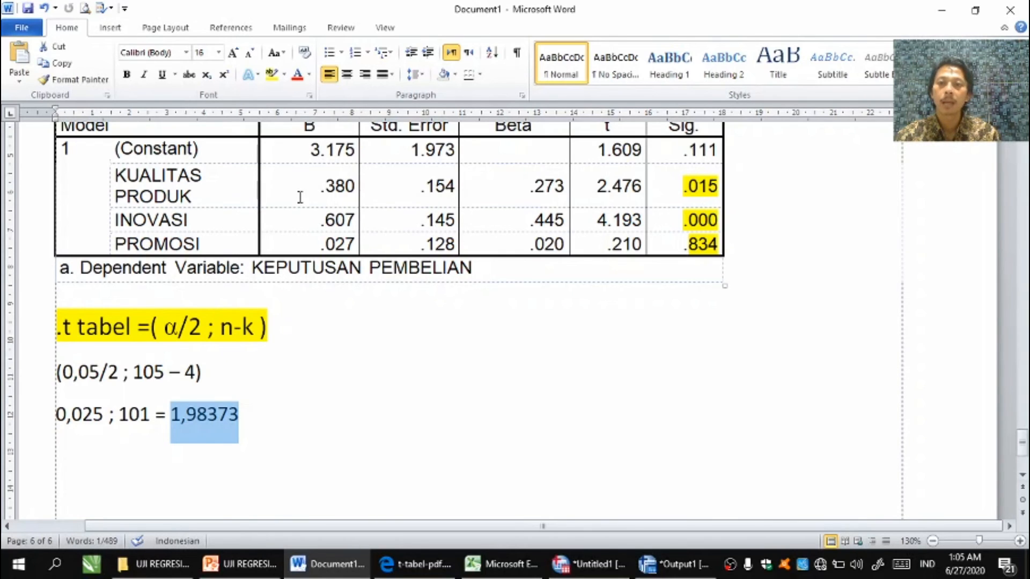
{"action": "left_click", "coordinate": [273, 75]}
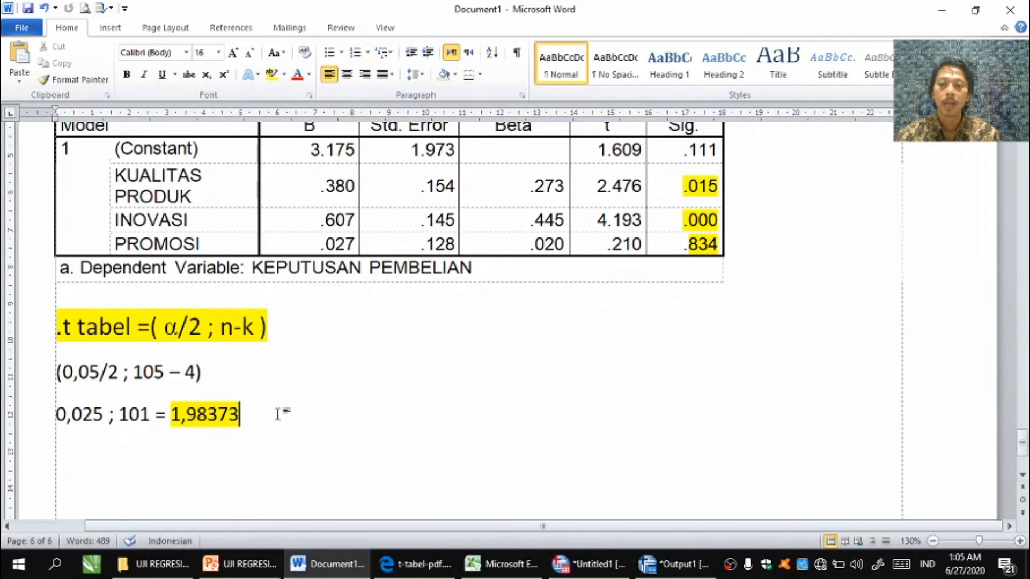
Step: Check the circled value in the t table PDF against the t column of the Coefficients table in the Word document
{"action": "left_click", "coordinate": [414, 567]}
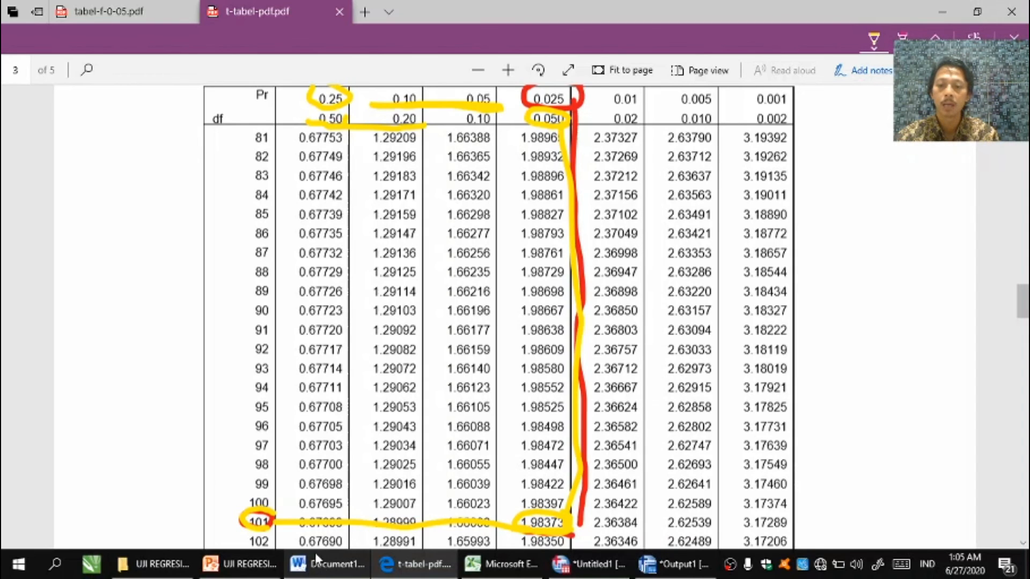
{"action": "left_click", "coordinate": [324, 571]}
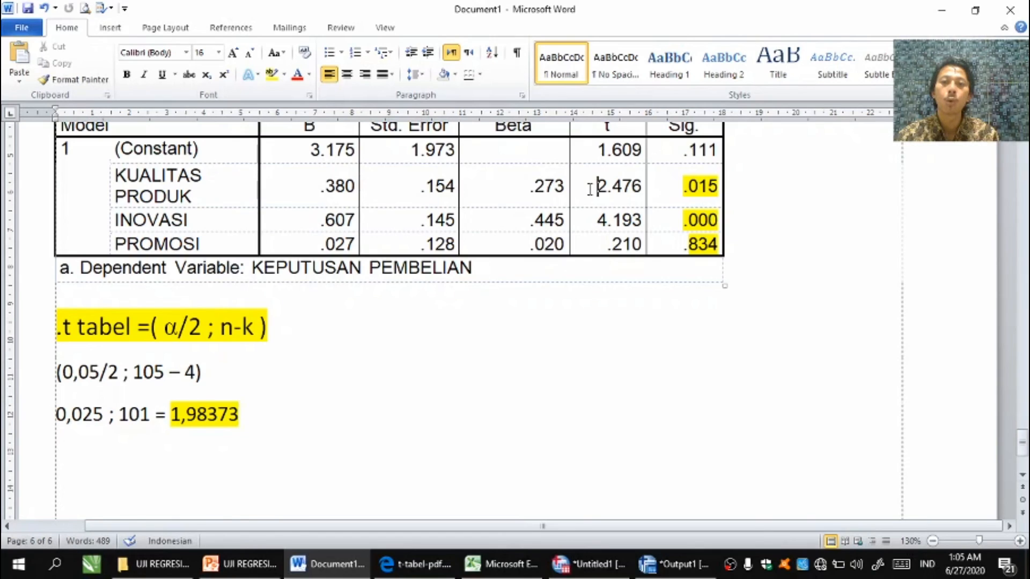
{"action": "scroll", "coordinate": [598, 188], "scroll_direction": "up", "scroll_amount": 2}
{"action": "left_click", "coordinate": [590, 190]}
{"action": "key", "text": "Down"}
{"action": "key", "text": "Down"}
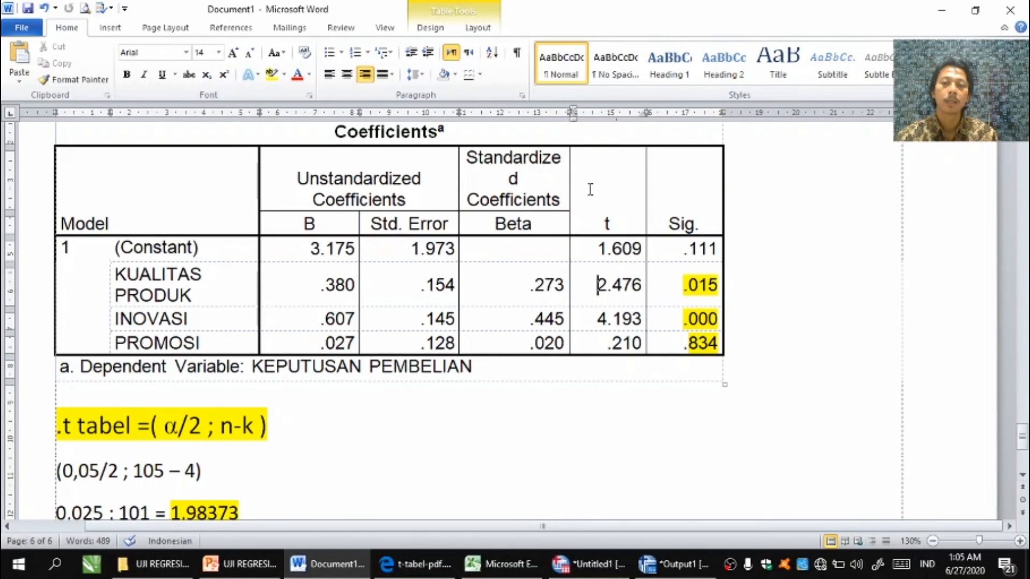
{"action": "key", "text": "Down"}
{"action": "key", "text": "Down"}
{"action": "key", "text": "Down"}
{"action": "key", "text": "Down"}
{"action": "key", "text": "Down"}
{"action": "key", "text": "Down"}
{"action": "key", "text": "Down"}
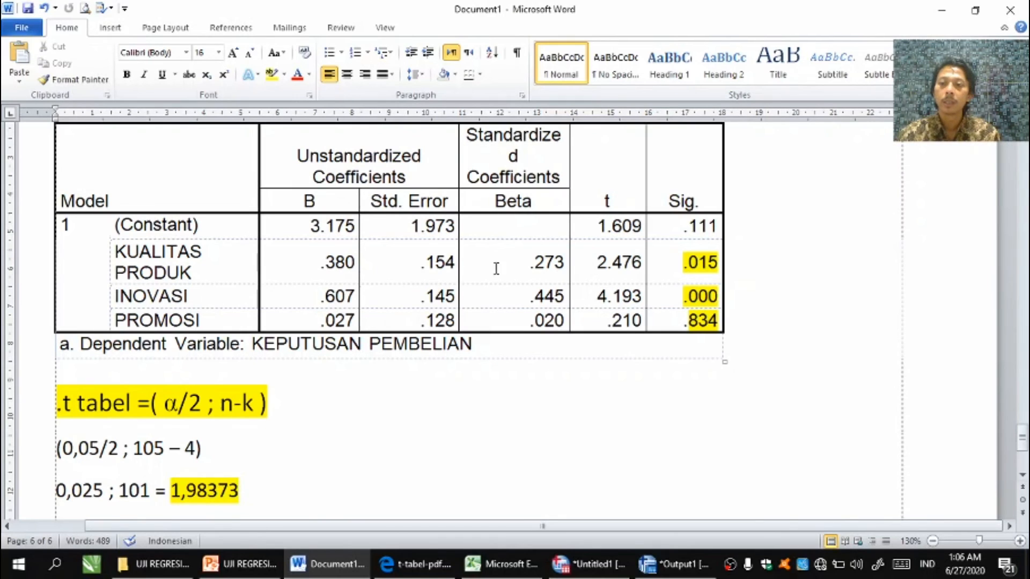
Step: Highlight KUALITAS PRODUK's t value, 2.476, in yellow in the Coefficients table
{"action": "left_click_drag", "start_coordinate": [115, 251], "coordinate": [200, 277]}
{"action": "left_click_drag", "start_coordinate": [252, 344], "coordinate": [445, 349]}
{"action": "left_click_drag", "start_coordinate": [596, 263], "coordinate": [634, 265]}
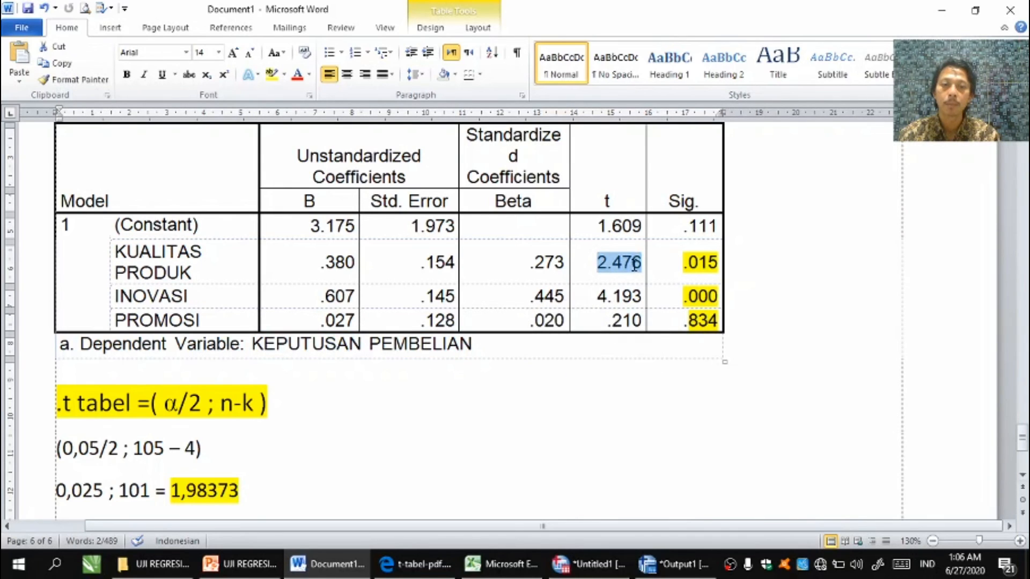
{"action": "left_click", "coordinate": [272, 74]}
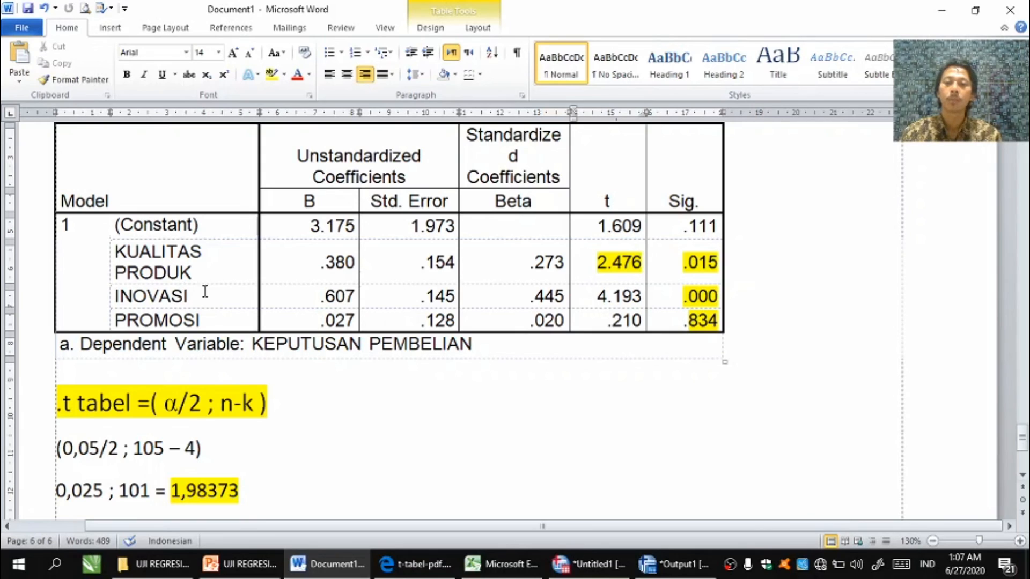
Step: Highlight the t values of INOVASI and PROMOSI in yellow and compare them with the t table value 1,98373
{"action": "left_click", "coordinate": [597, 297]}
{"action": "left_click_drag", "start_coordinate": [597, 297], "coordinate": [641, 300]}
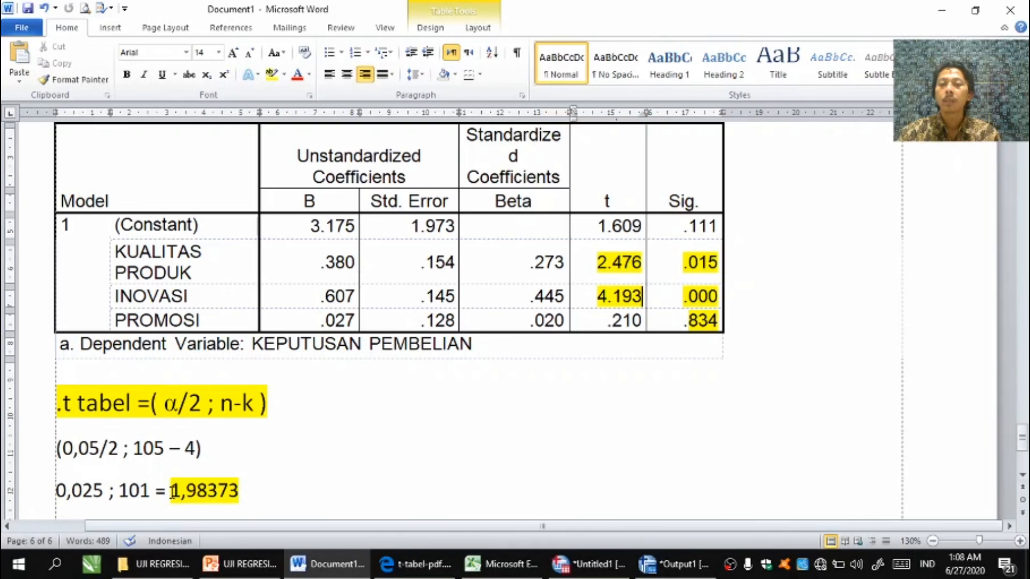
{"action": "left_click", "coordinate": [606, 322]}
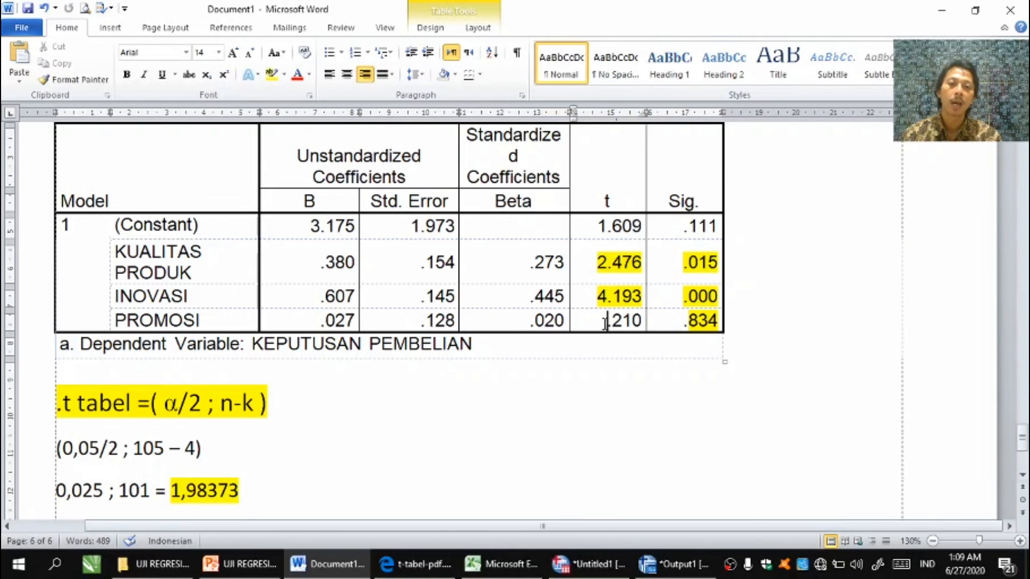
{"action": "left_click_drag", "start_coordinate": [606, 324], "coordinate": [641, 324]}
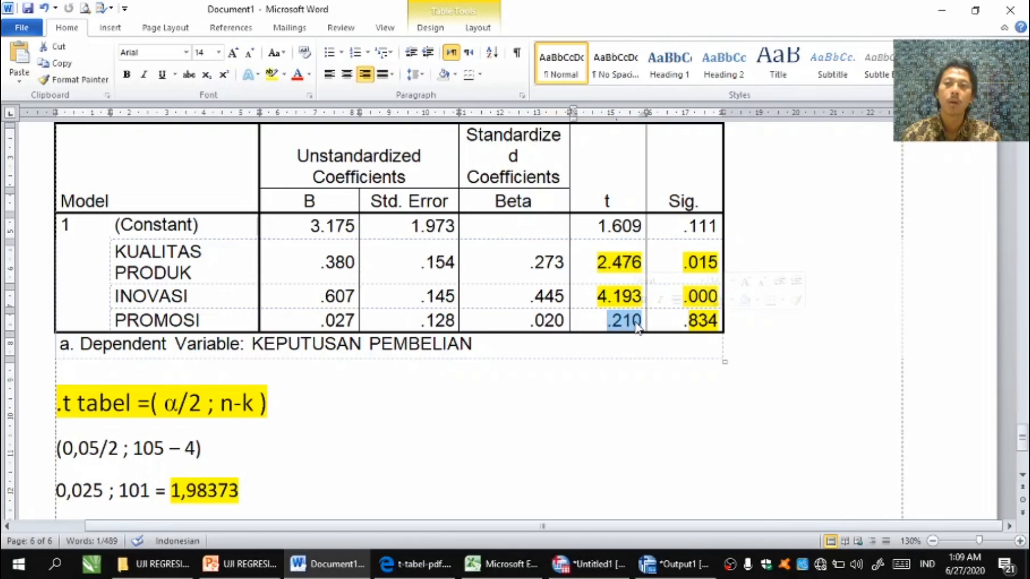
{"action": "left_click", "coordinate": [272, 75]}
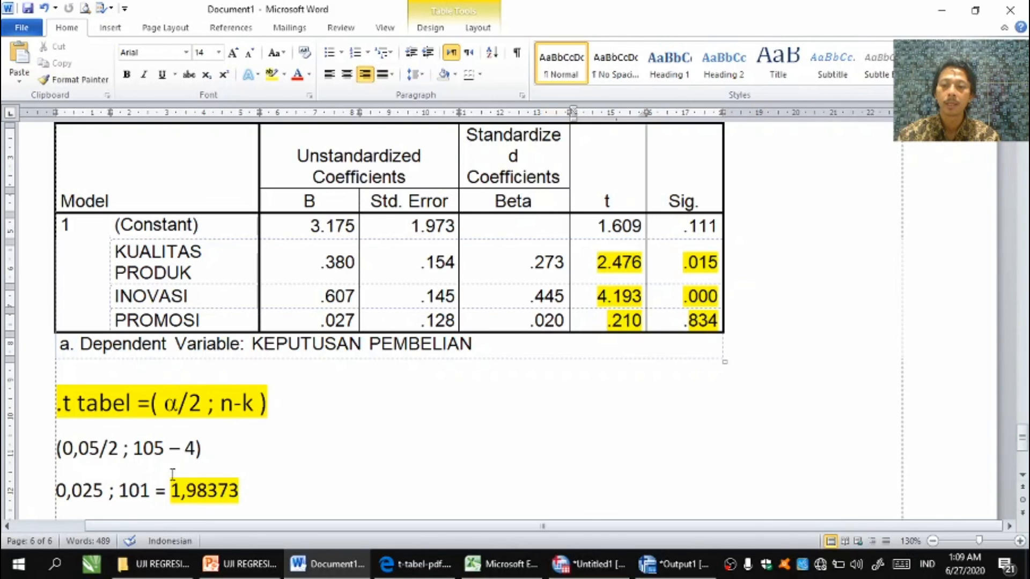
{"action": "left_click", "coordinate": [170, 489]}
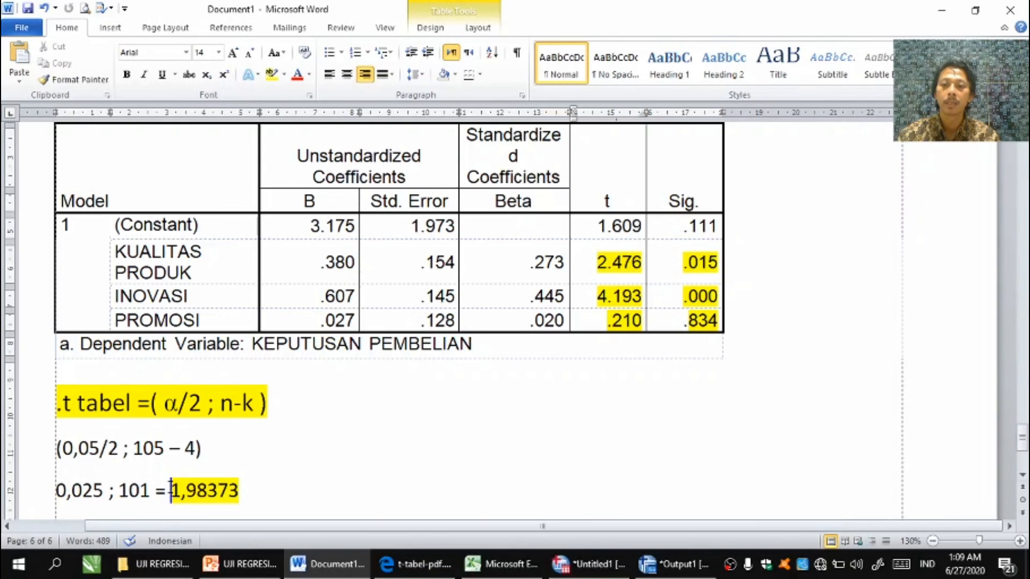
{"action": "left_click_drag", "start_coordinate": [170, 489], "coordinate": [239, 490]}
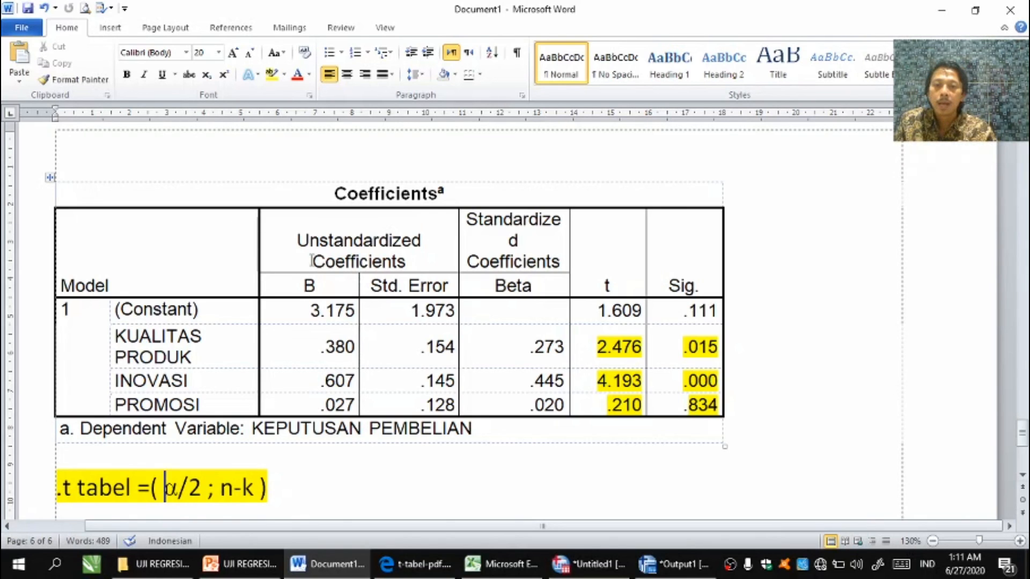
Step: Copy the constant's B value 3.175 to a new line below the t table calculation and add a plus sign
{"action": "left_click_drag", "start_coordinate": [312, 315], "coordinate": [339, 411]}
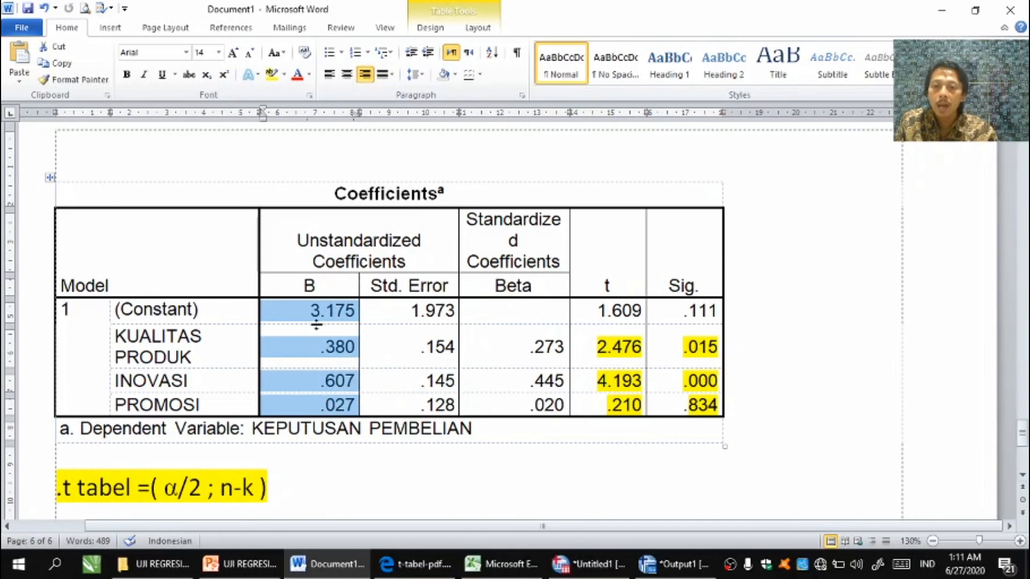
{"action": "left_click", "coordinate": [313, 315]}
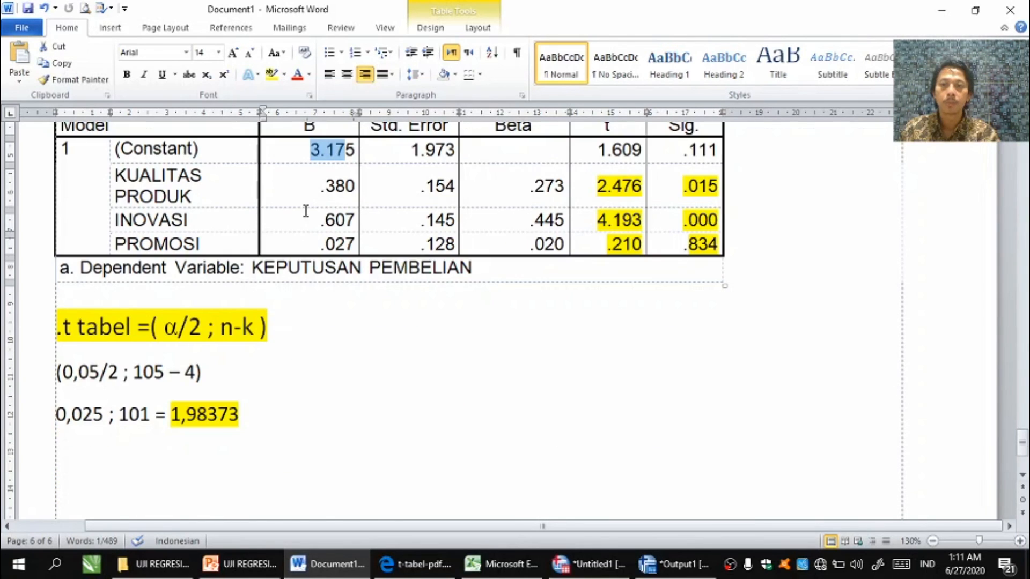
{"action": "left_click_drag", "start_coordinate": [312, 153], "coordinate": [347, 159]}
{"action": "key", "text": "ctrl+c"}
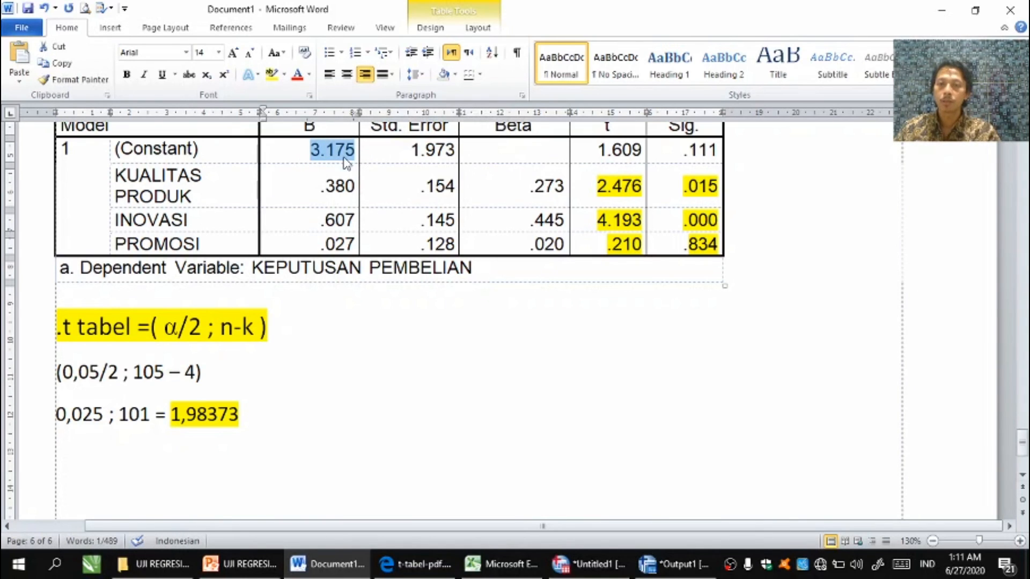
{"action": "left_click", "coordinate": [108, 476]}
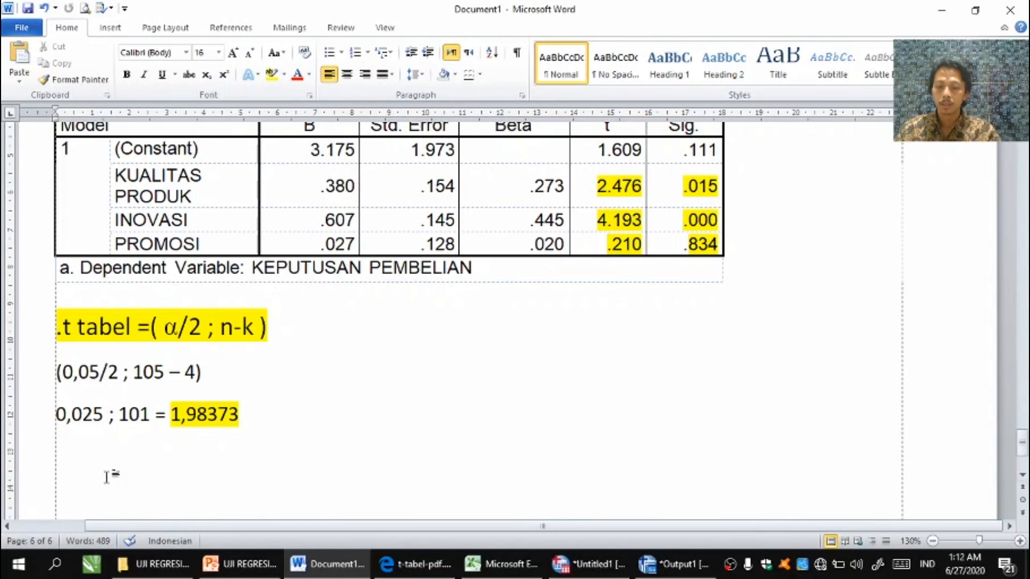
{"action": "key", "text": "ctrl+v"}
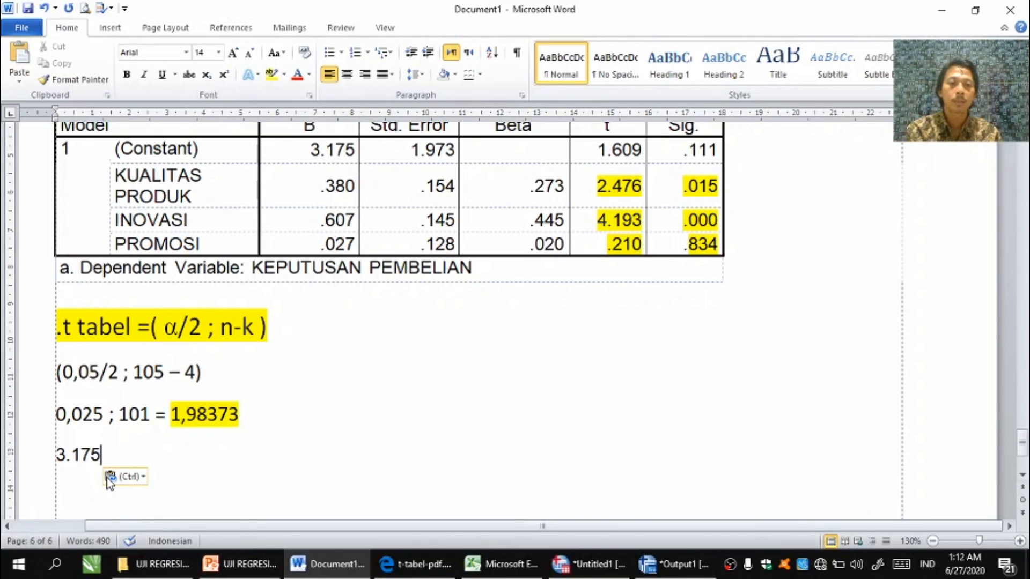
{"action": "type", "text": "+"}
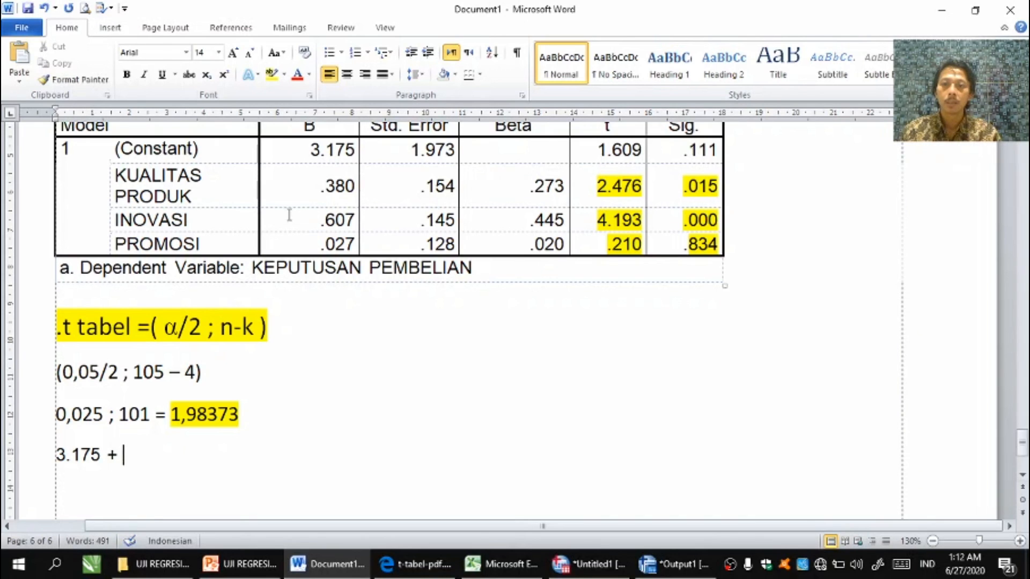
Step: Copy KUALITAS PRODUK's B value into the equation as .380.X1, followed by a plus sign
{"action": "left_click_drag", "start_coordinate": [316, 188], "coordinate": [354, 188]}
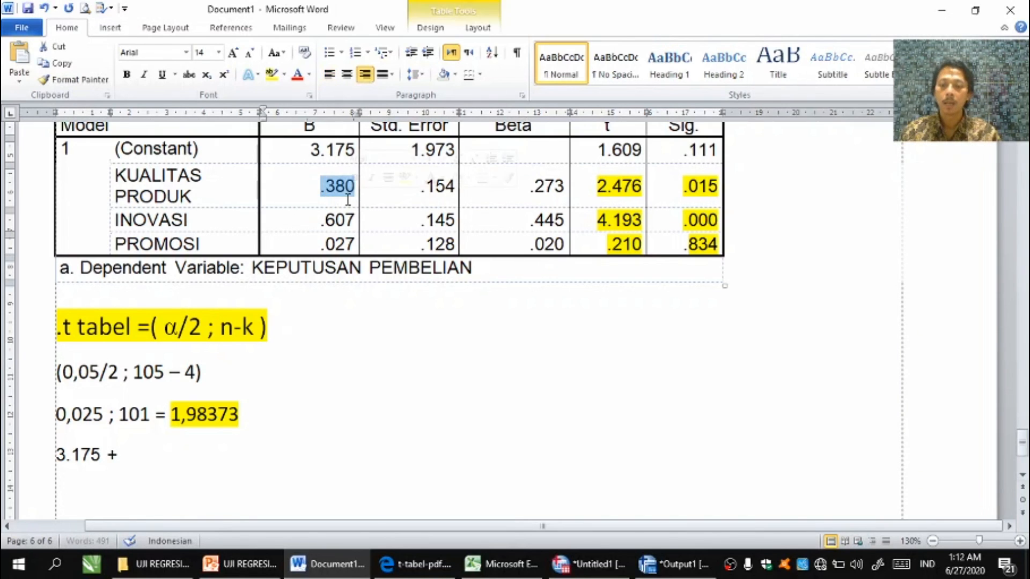
{"action": "key", "text": "ctrl+c"}
{"action": "left_click", "coordinate": [283, 448]}
{"action": "key", "text": "ctrl+v"}
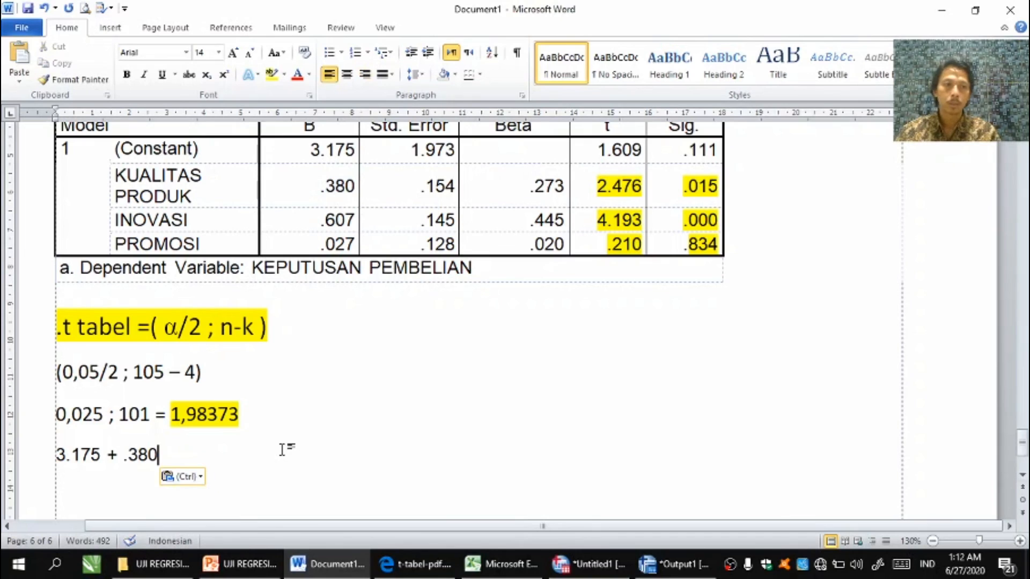
{"action": "type", "text": ".X"}
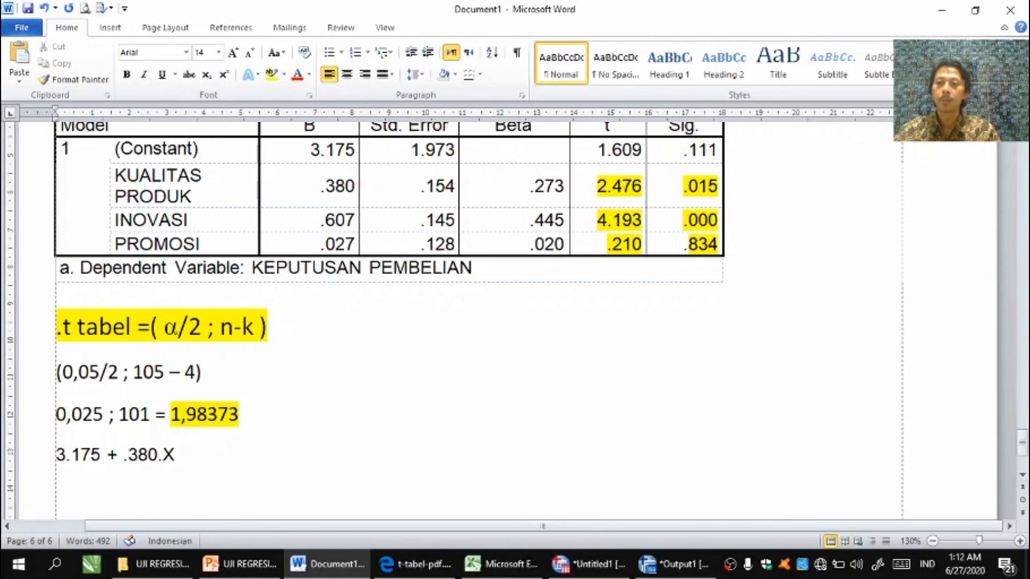
{"action": "type", "text": "1"}
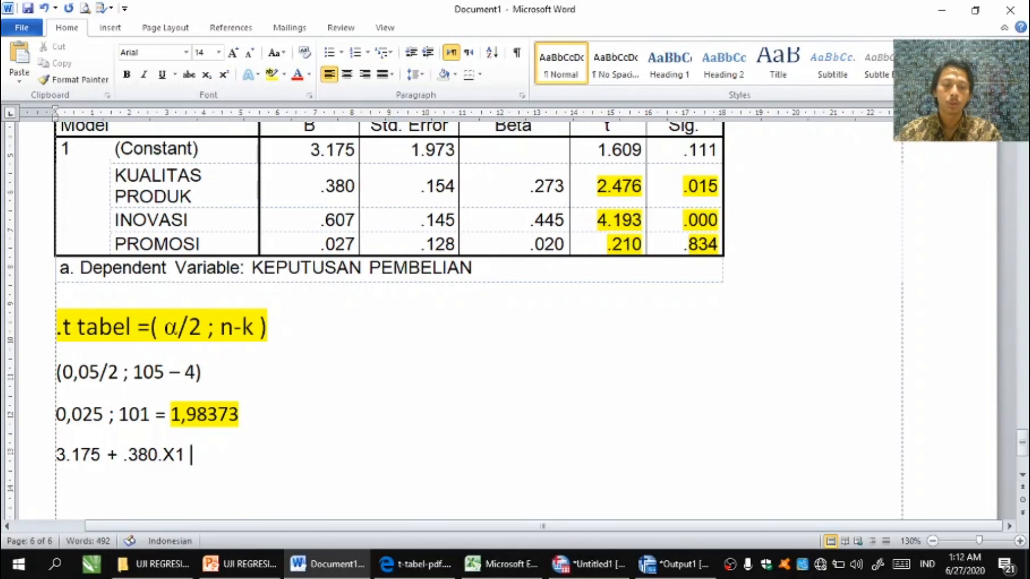
{"action": "type", "text": " +"}
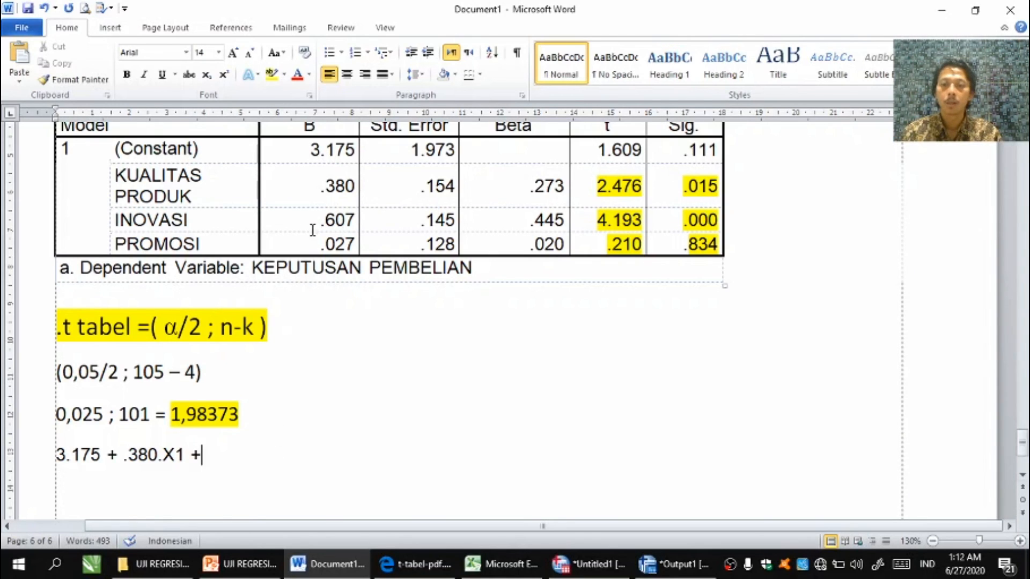
Step: Add INOVASI's B value to the equation as .607.X2, followed by a plus sign
{"action": "left_click_drag", "start_coordinate": [318, 222], "coordinate": [350, 225]}
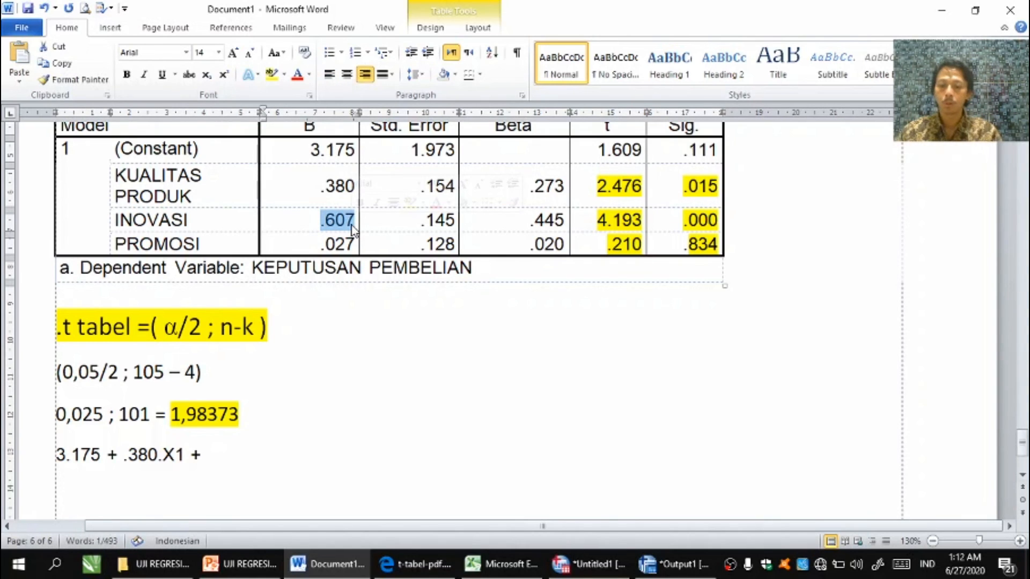
{"action": "left_click", "coordinate": [307, 452]}
{"action": "type", "text": ".607."}
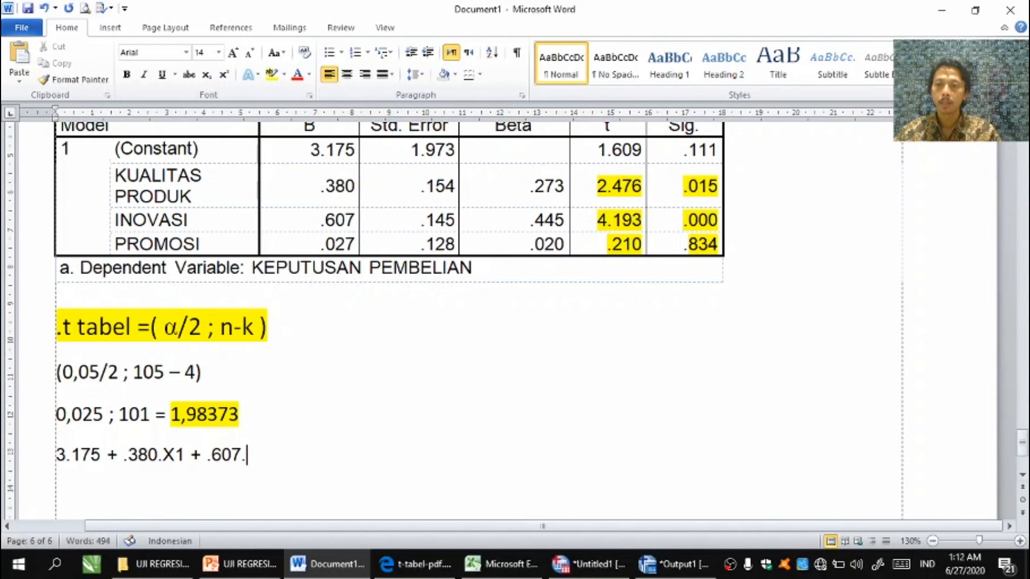
{"action": "type", "text": "X2 +"}
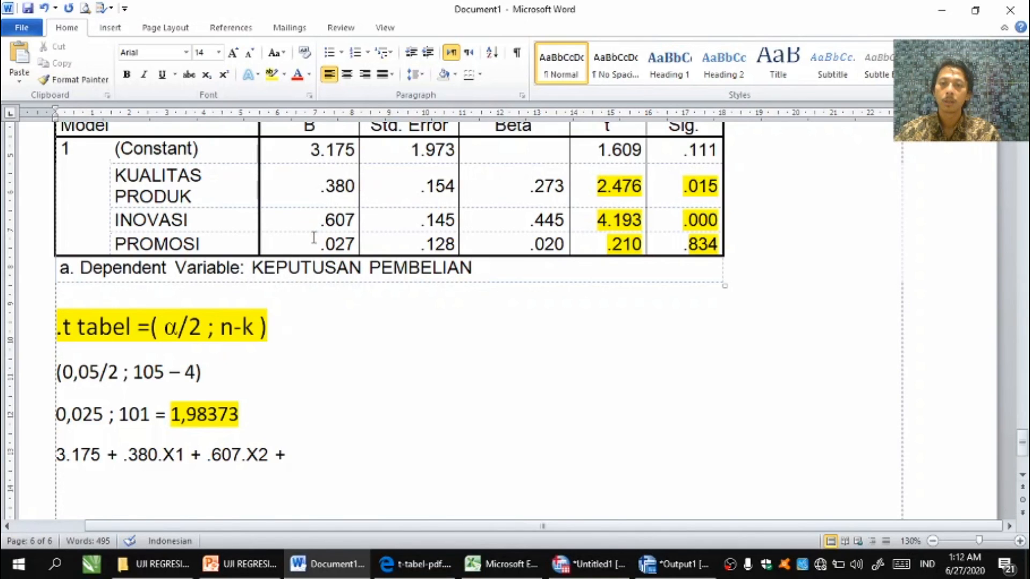
Step: Complete the equation with PROMOSI's B value as .027.X3 and put "Y =" in front of it
{"action": "left_click_drag", "start_coordinate": [320, 242], "coordinate": [352, 246]}
{"action": "key", "text": "ctrl+c"}
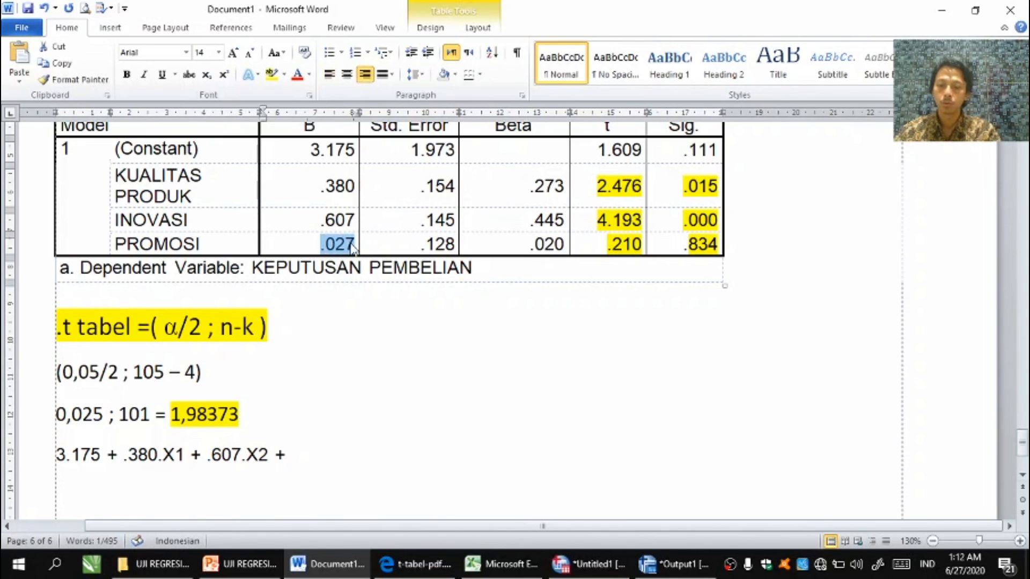
{"action": "left_click", "coordinate": [322, 454]}
{"action": "key", "text": "ctrl+v"}
{"action": "type", "text": "."}
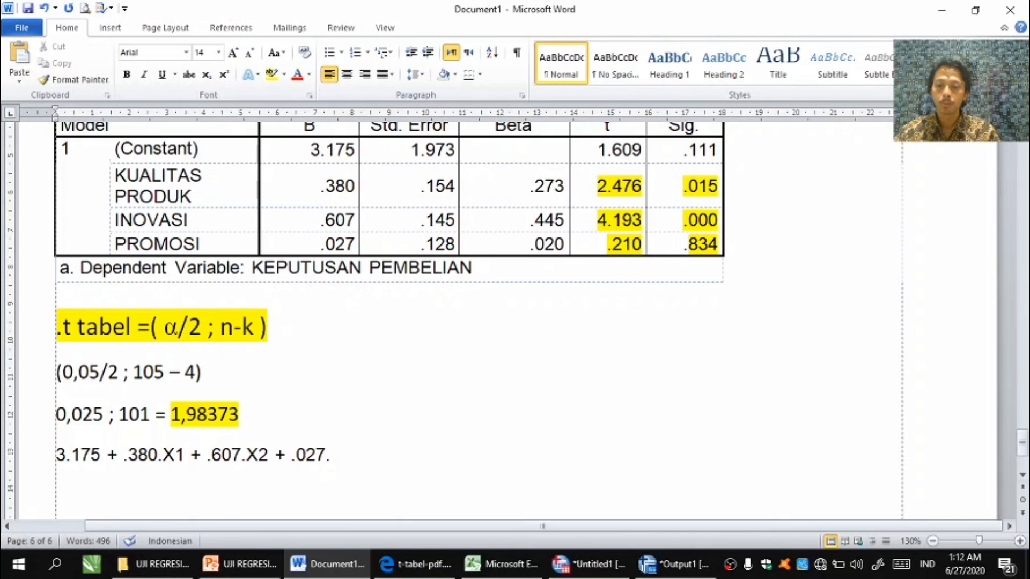
{"action": "type", "text": "X3"}
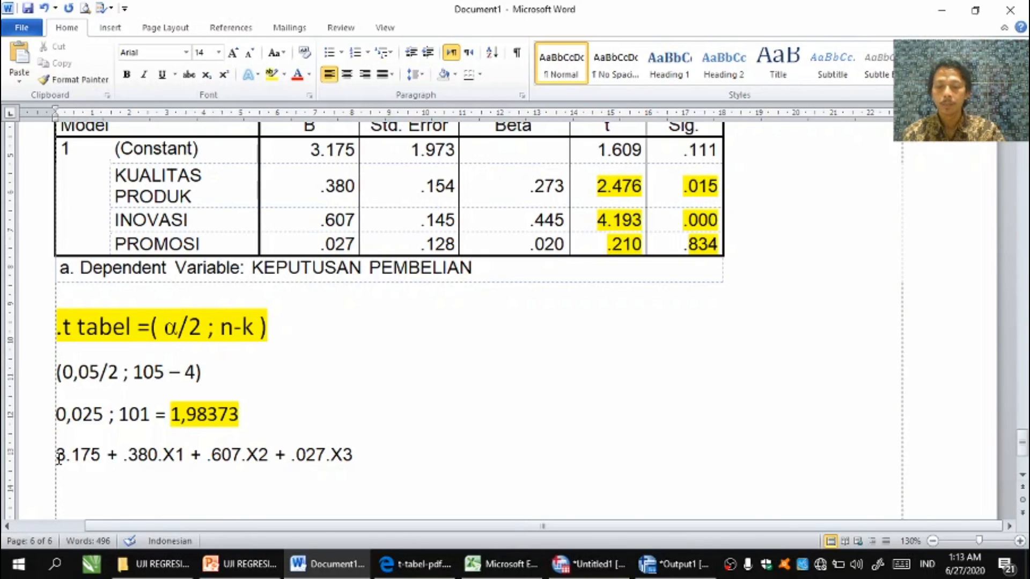
{"action": "type", "text": "Y ="}
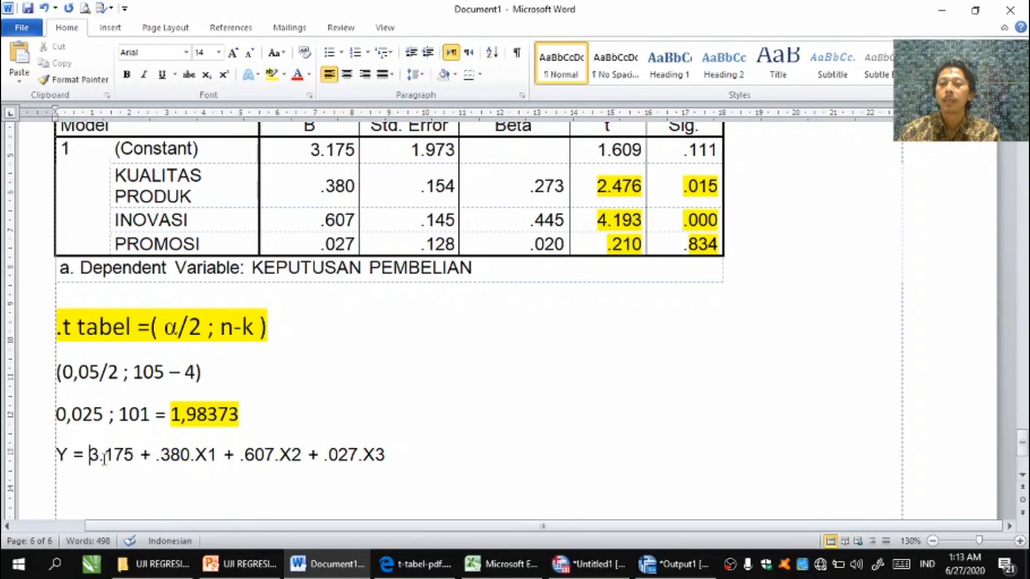
Step: Review the equation's constant and X1 term, and highlight the whole regression equation in bright green
{"action": "left_click_drag", "start_coordinate": [89, 454], "coordinate": [140, 456]}
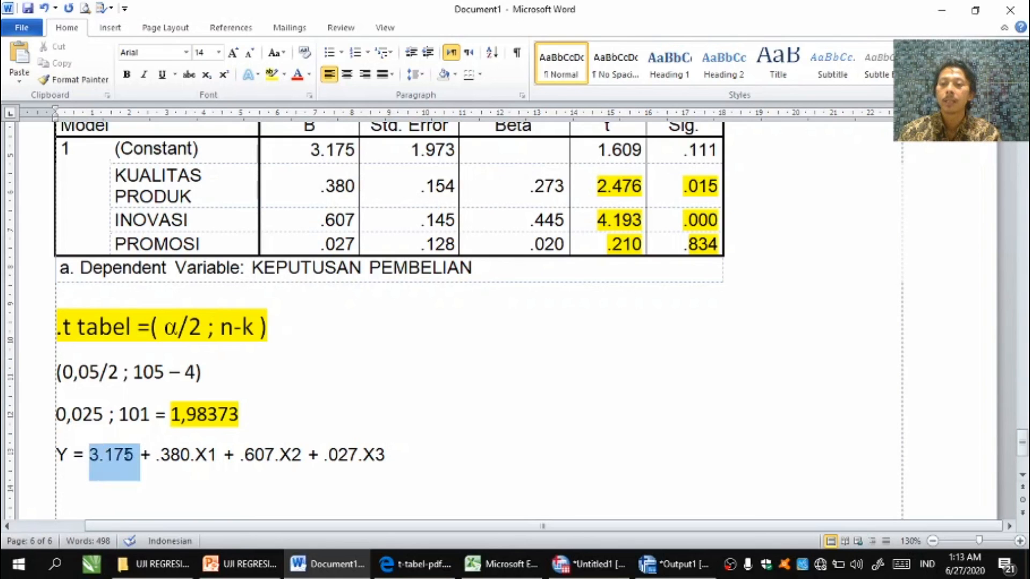
{"action": "left_click", "coordinate": [132, 483]}
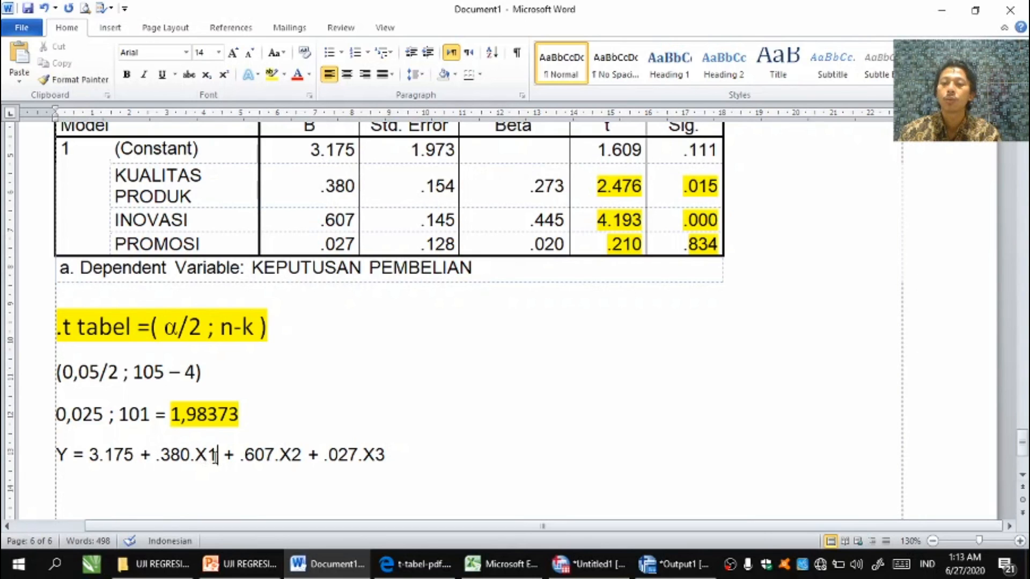
{"action": "left_click_drag", "start_coordinate": [223, 456], "coordinate": [161, 456]}
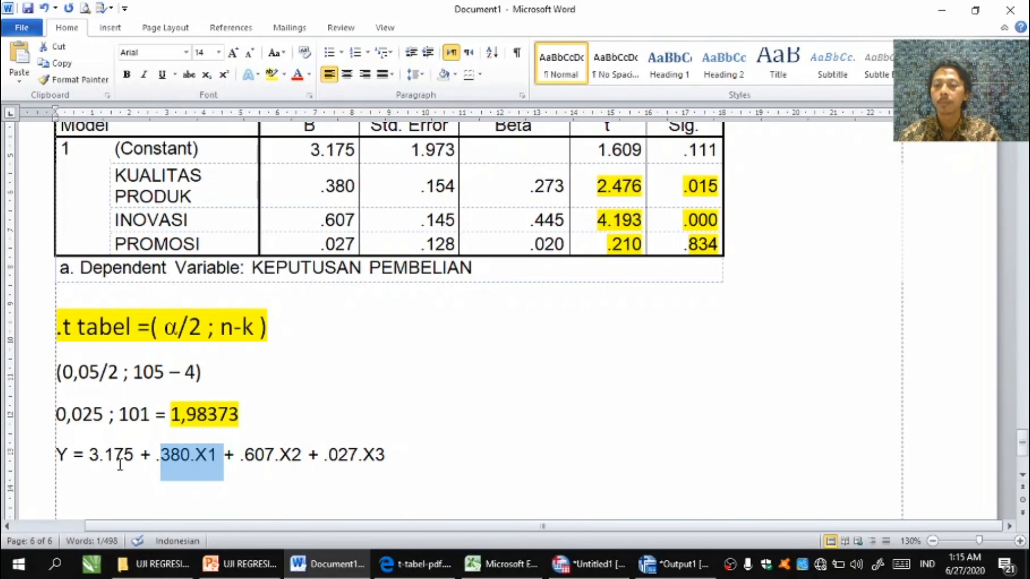
{"action": "double_click", "coordinate": [91, 455]}
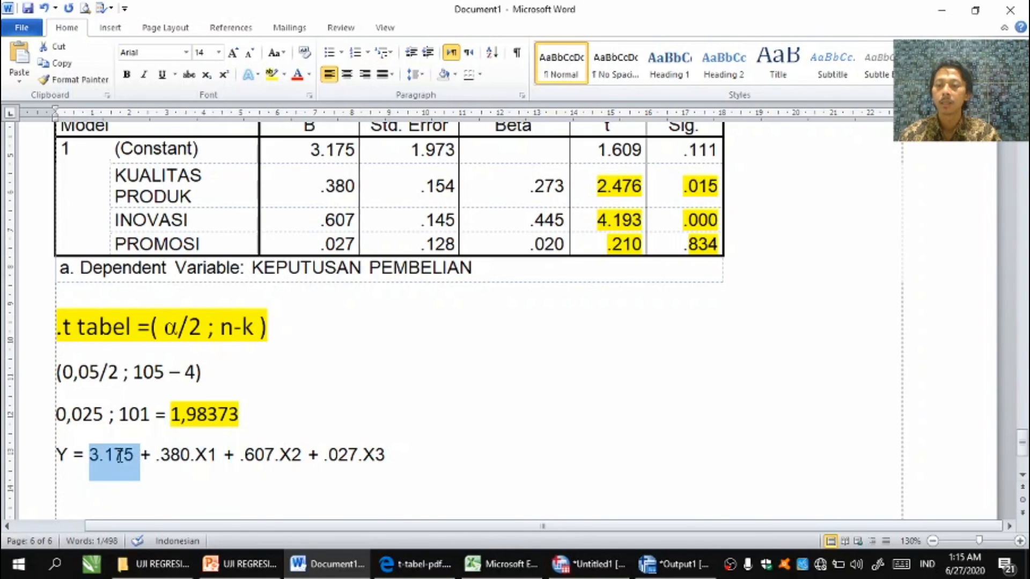
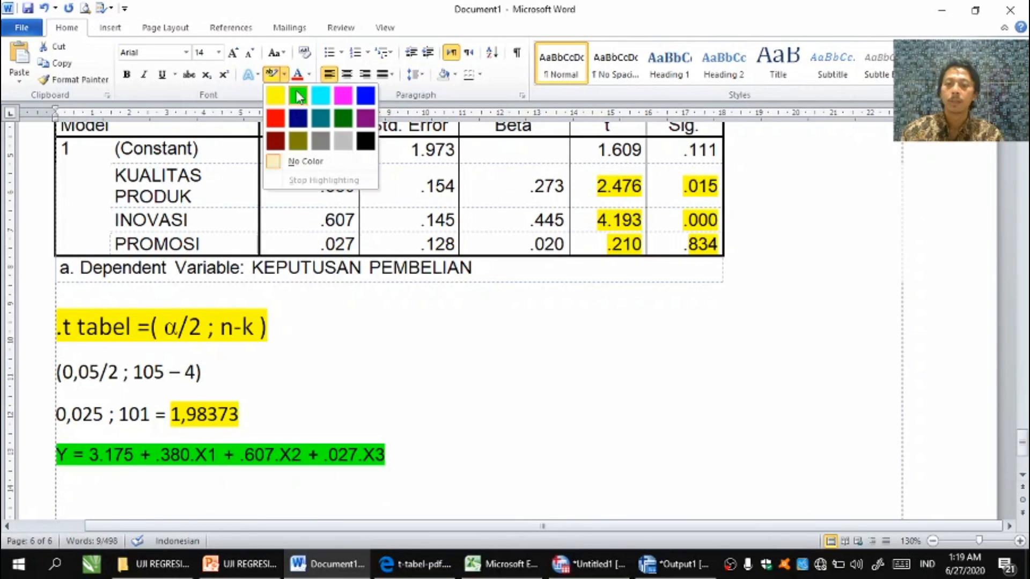
{"action": "left_click", "coordinate": [297, 94]}
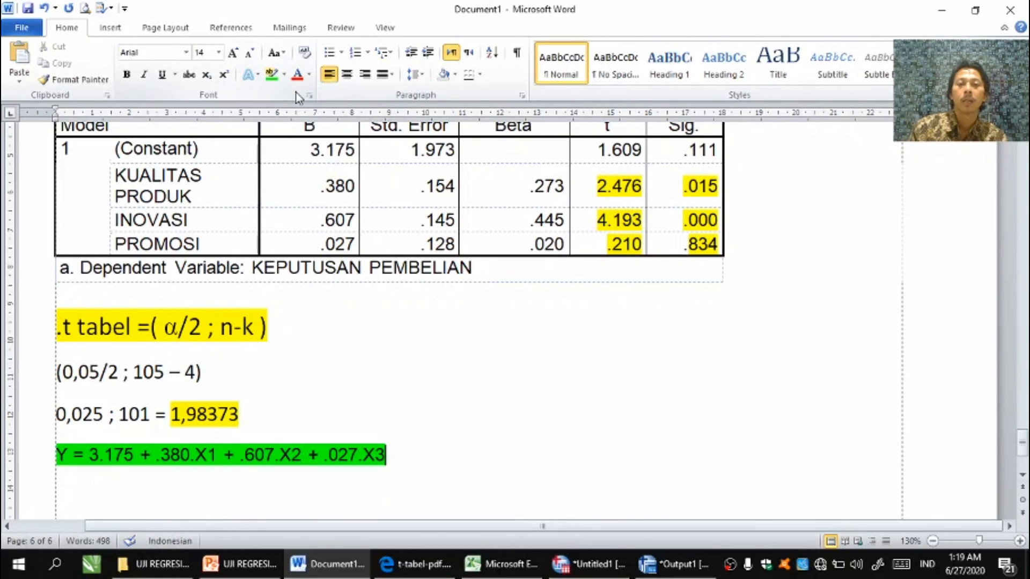